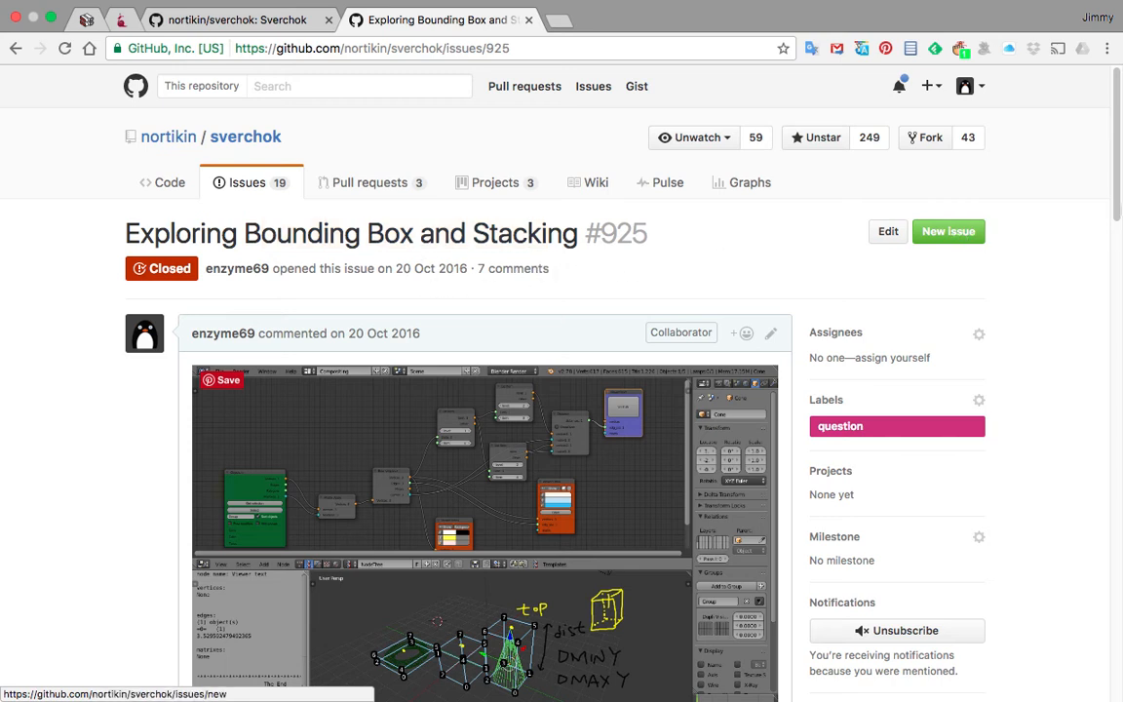
Step: Read through the GitHub issue 'Exploring Bounding Box and Stacking' and view its attached node-tree screenshot
scroll(785, 321, down, 3)
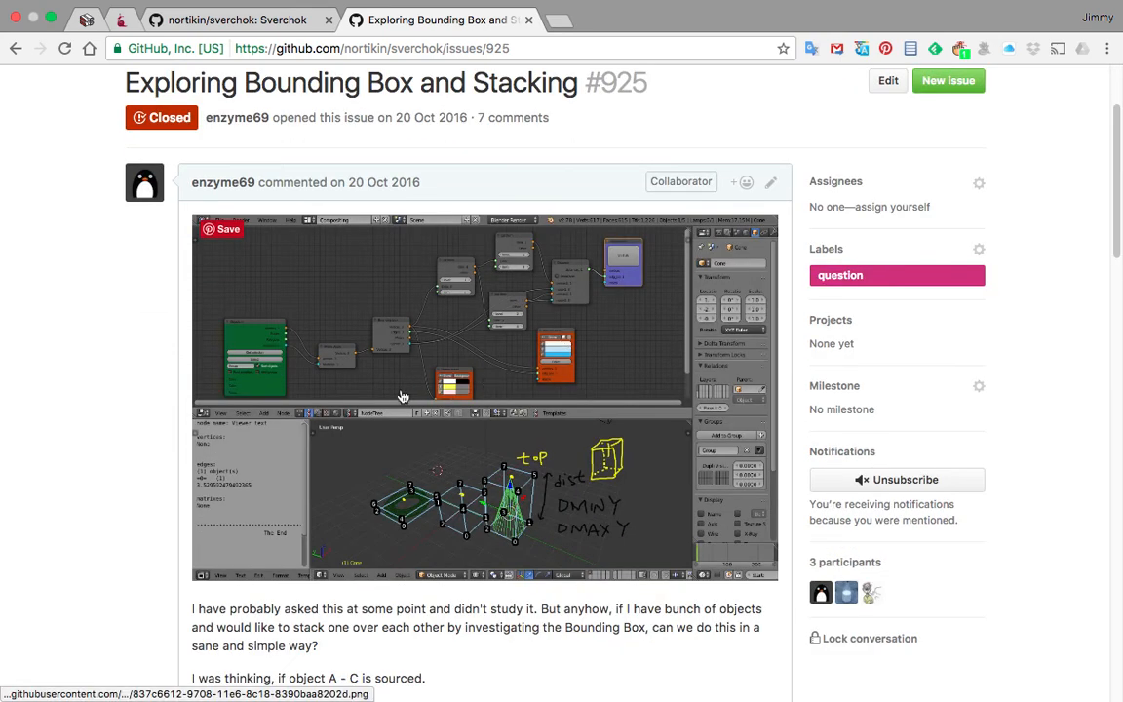
scroll(402, 397, up, 4)
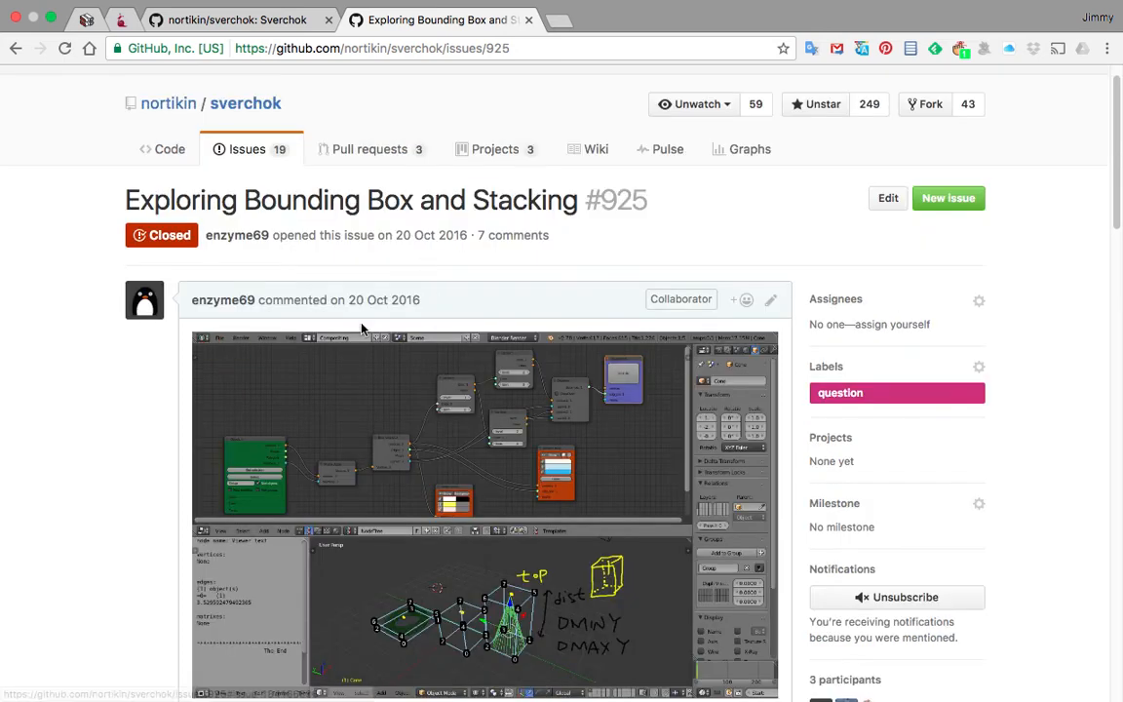
scroll(360, 329, down, 8)
scroll(292, 368, down, 5)
scroll(214, 410, down, 3)
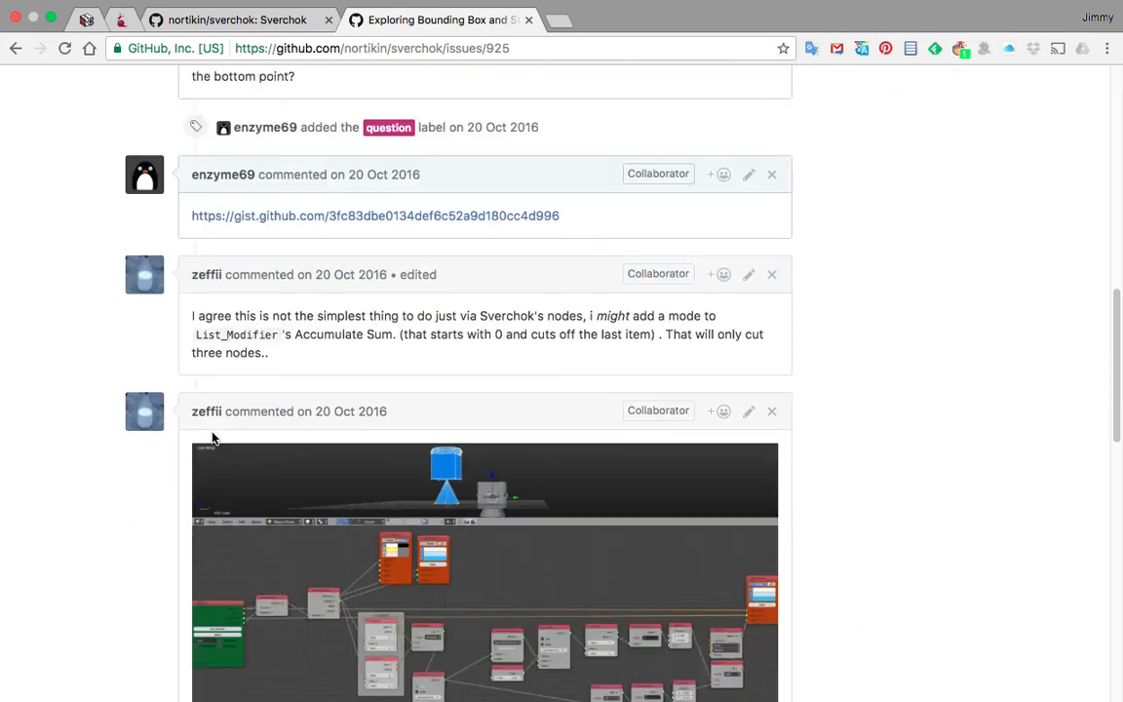
scroll(212, 439, down, 15)
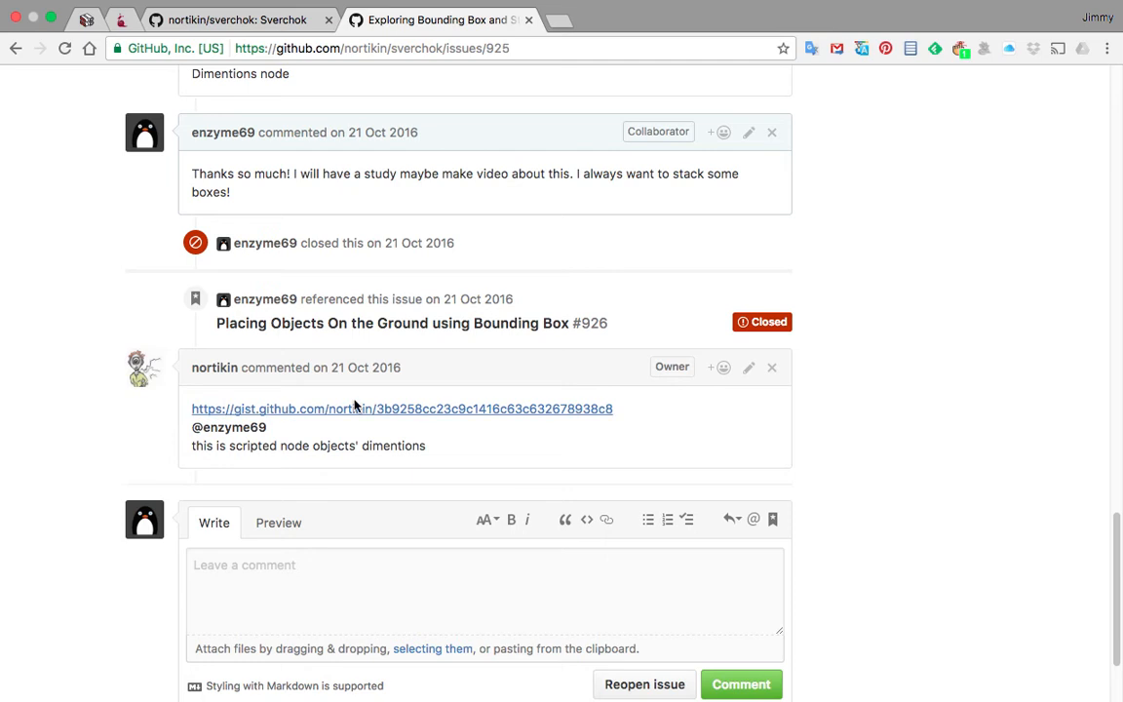
scroll(360, 407, up, 10)
scroll(366, 405, up, 2)
click(409, 327)
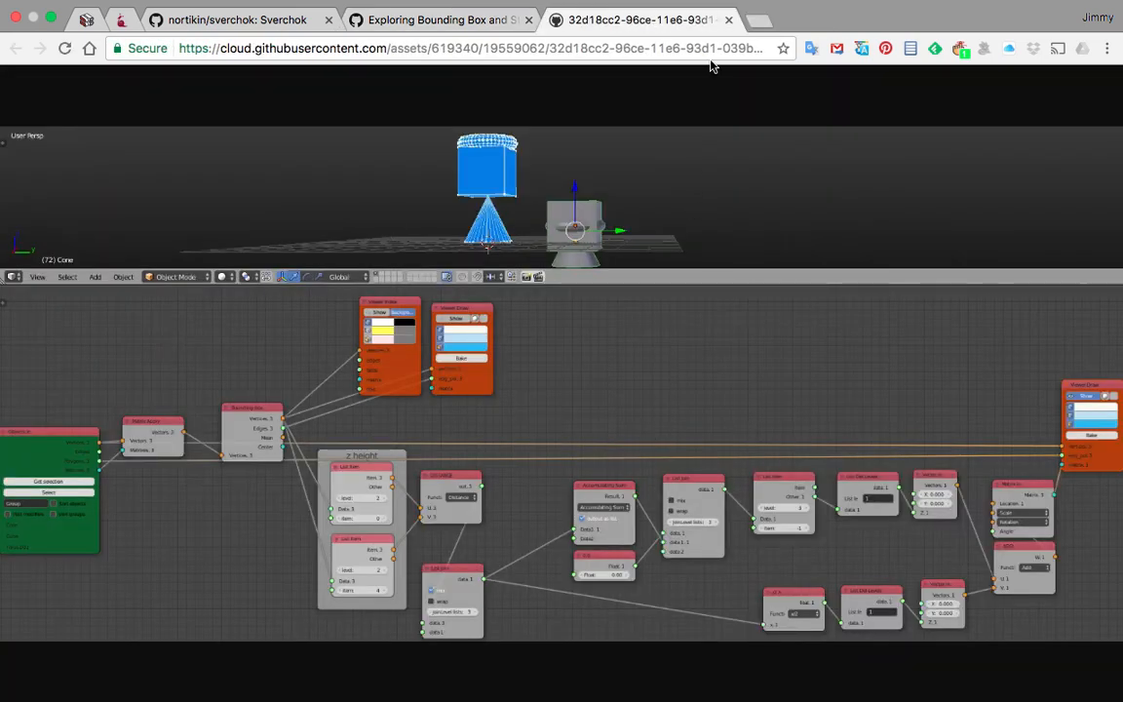
click(729, 19)
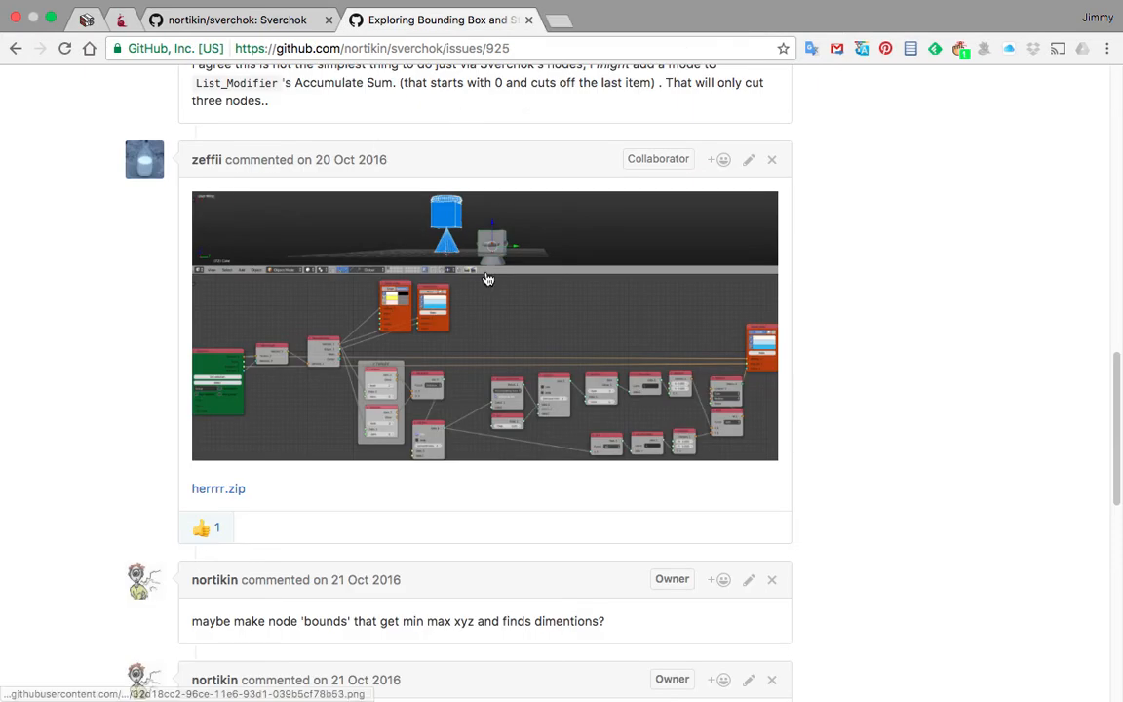
Step: Quit Google Chrome and switch over to the Blender window
click(68, 10)
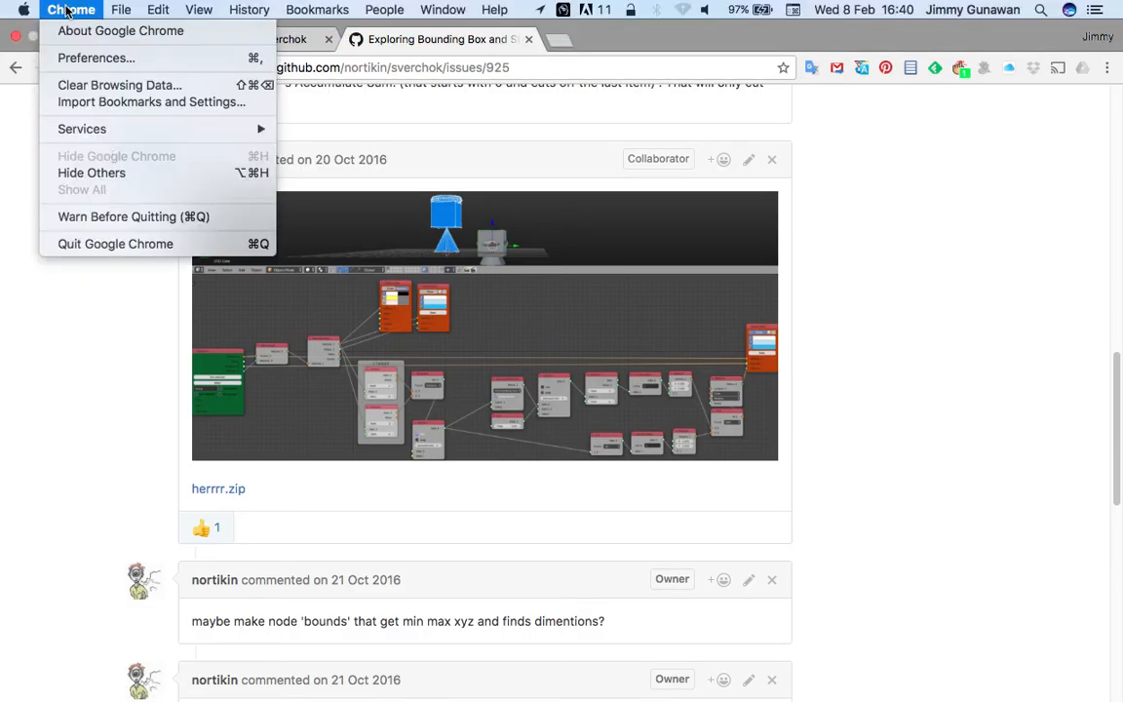
click(118, 244)
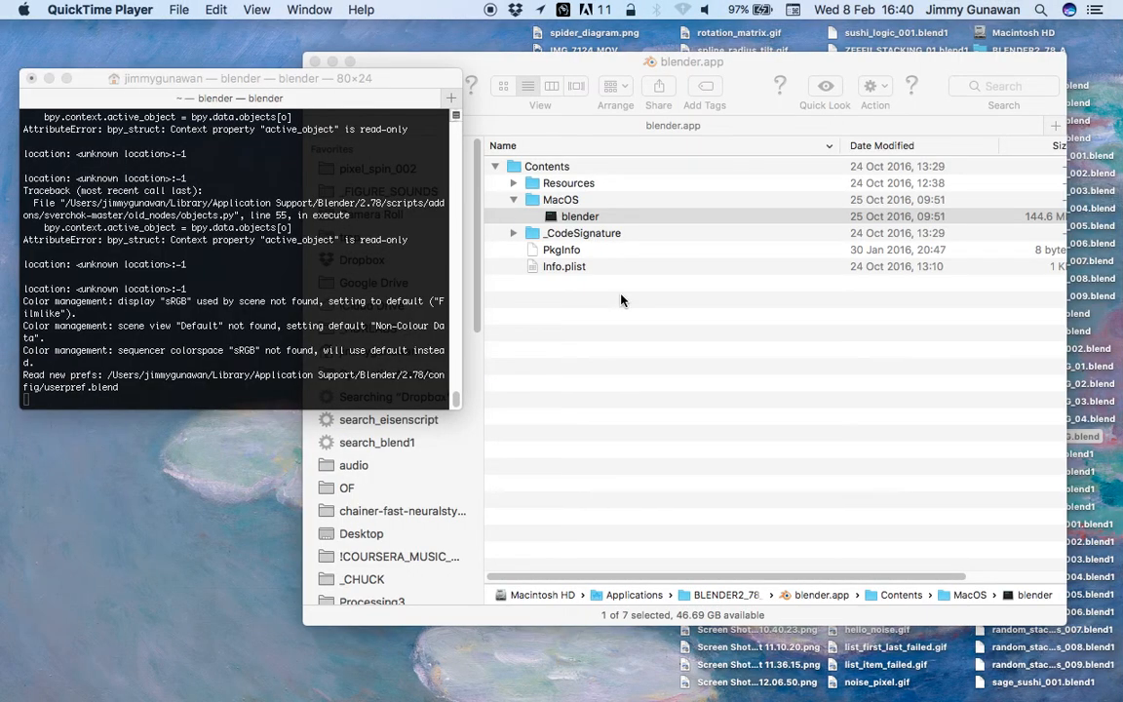
key(ctrl+Right)
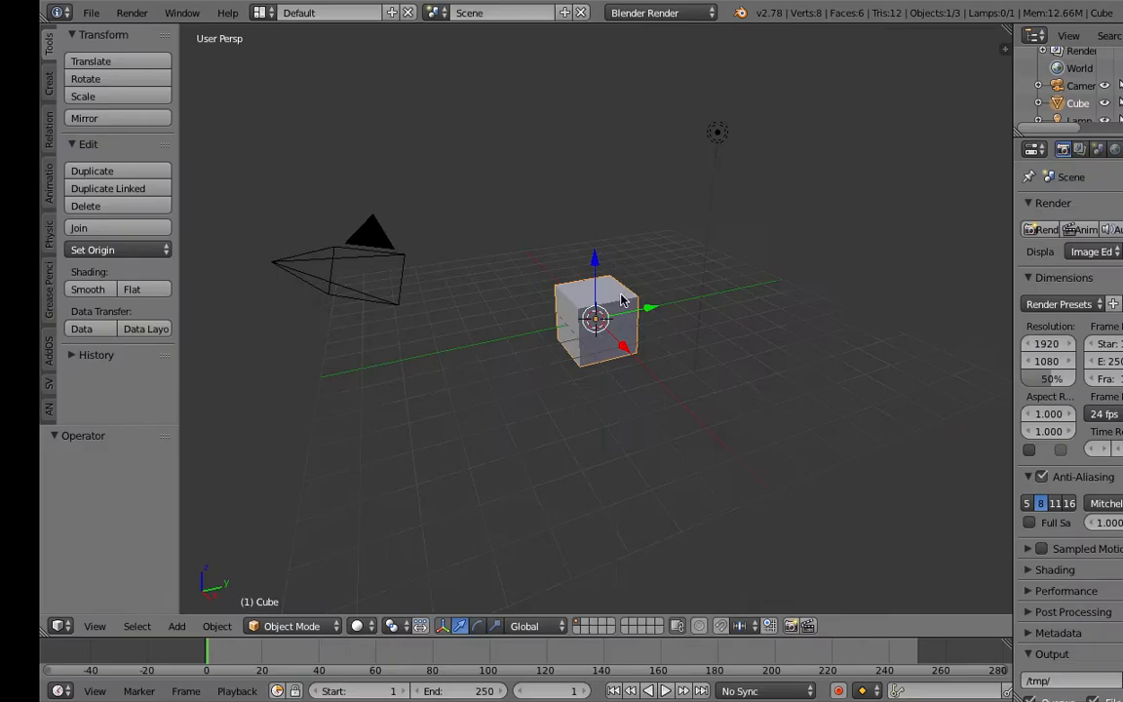
middle_drag(575, 317, 583, 311)
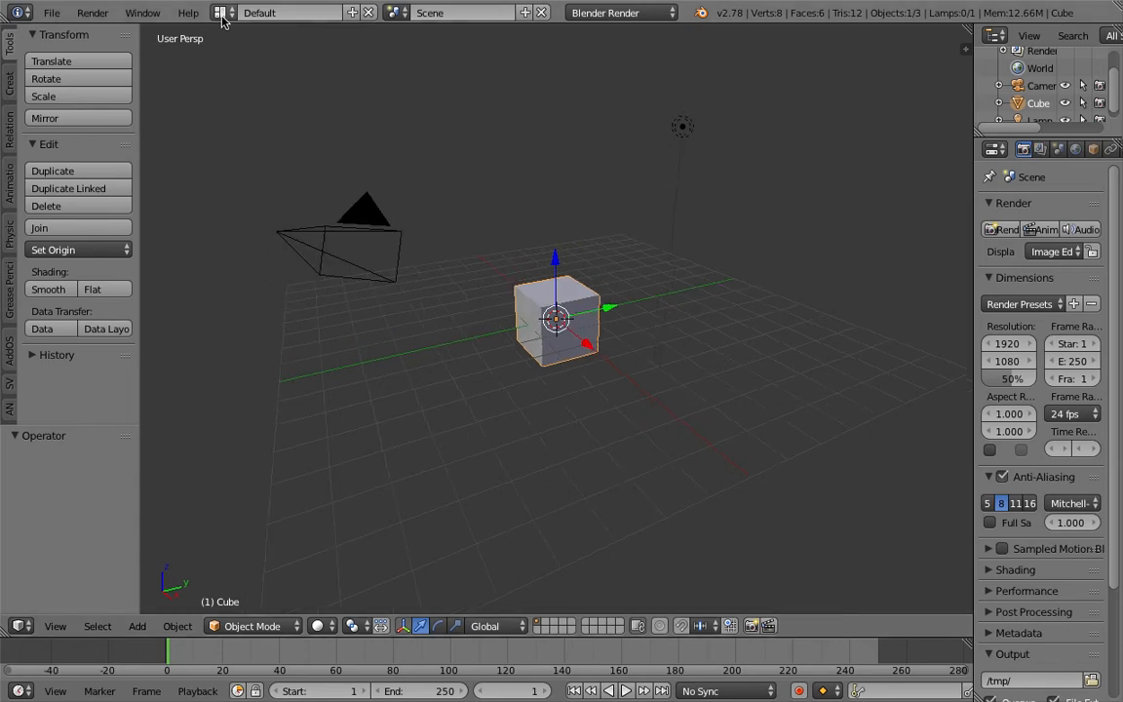
Step: Open ZEFFII_STACKING.blend from the Desktop folder
click(50, 13)
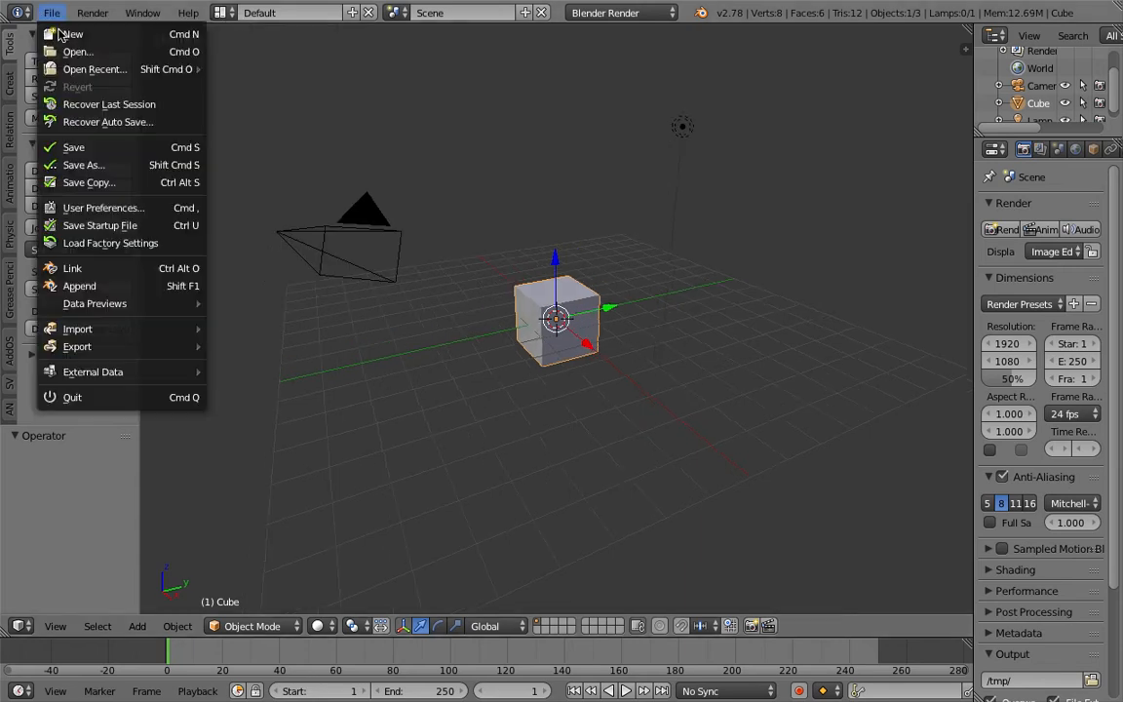
click(76, 51)
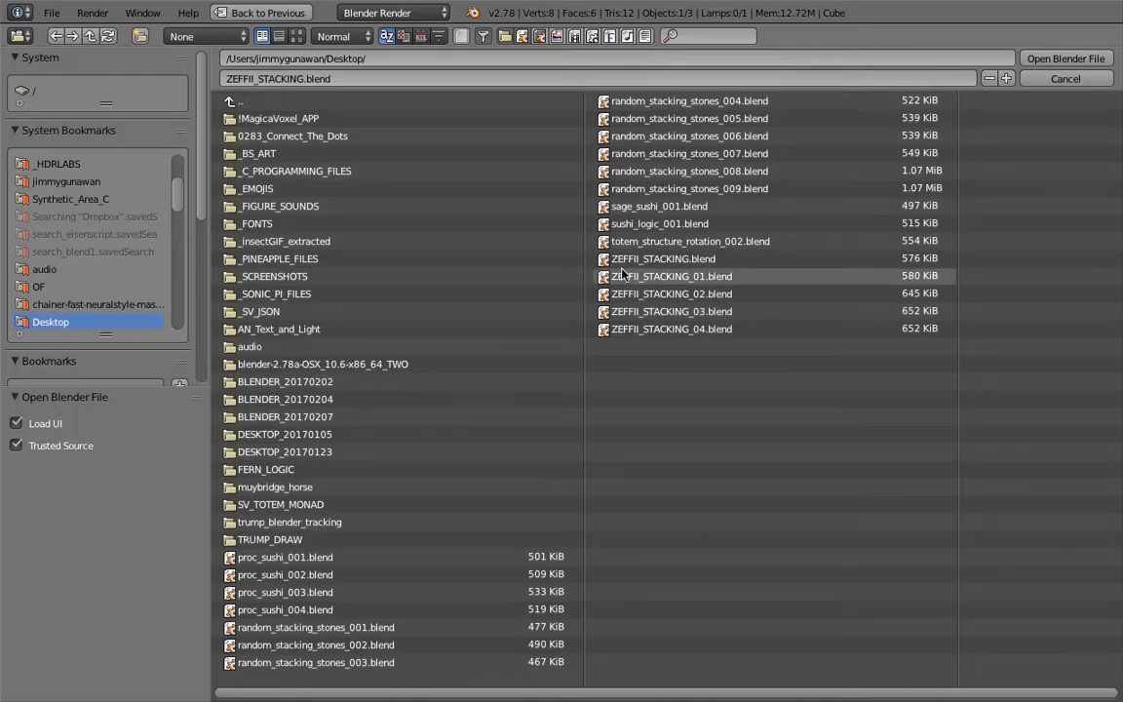
double_click(656, 259)
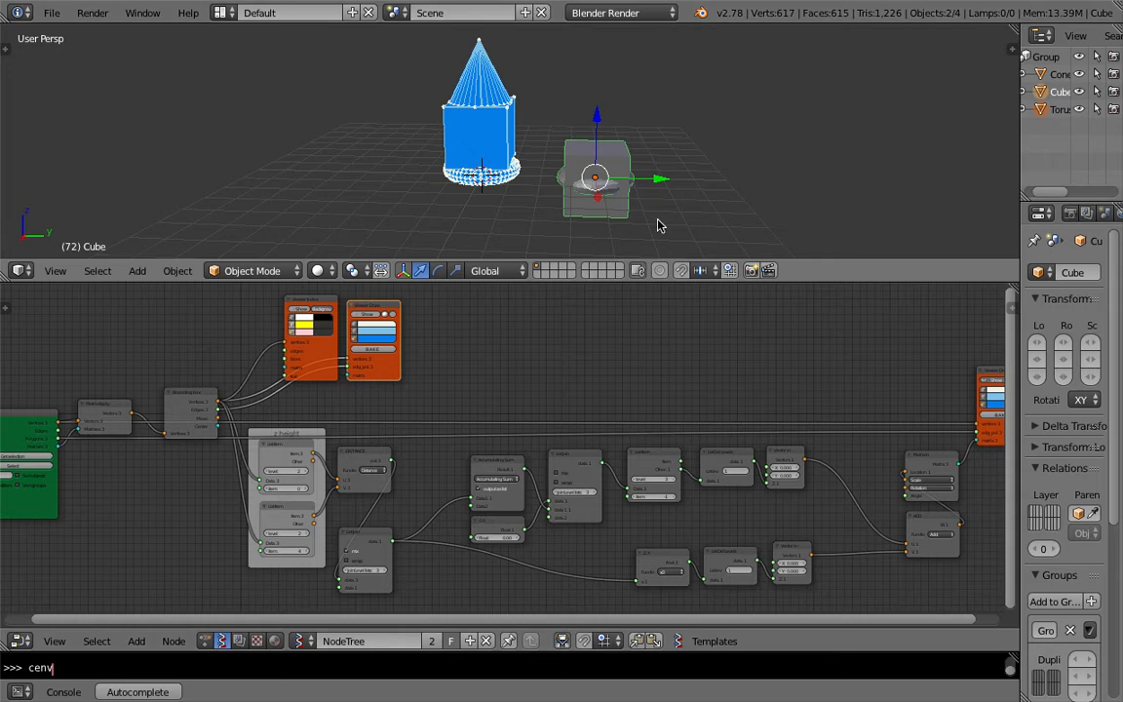
Step: Enlarge the 3D viewport area and move the cube to a new position
drag(677, 283, 678, 327)
mouse_move(673, 195)
middle_down()
mouse_move(439, 200)
mouse_move(456, 212)
mouse_move(685, 192)
middle_up()
scroll(635, 186, up, 1)
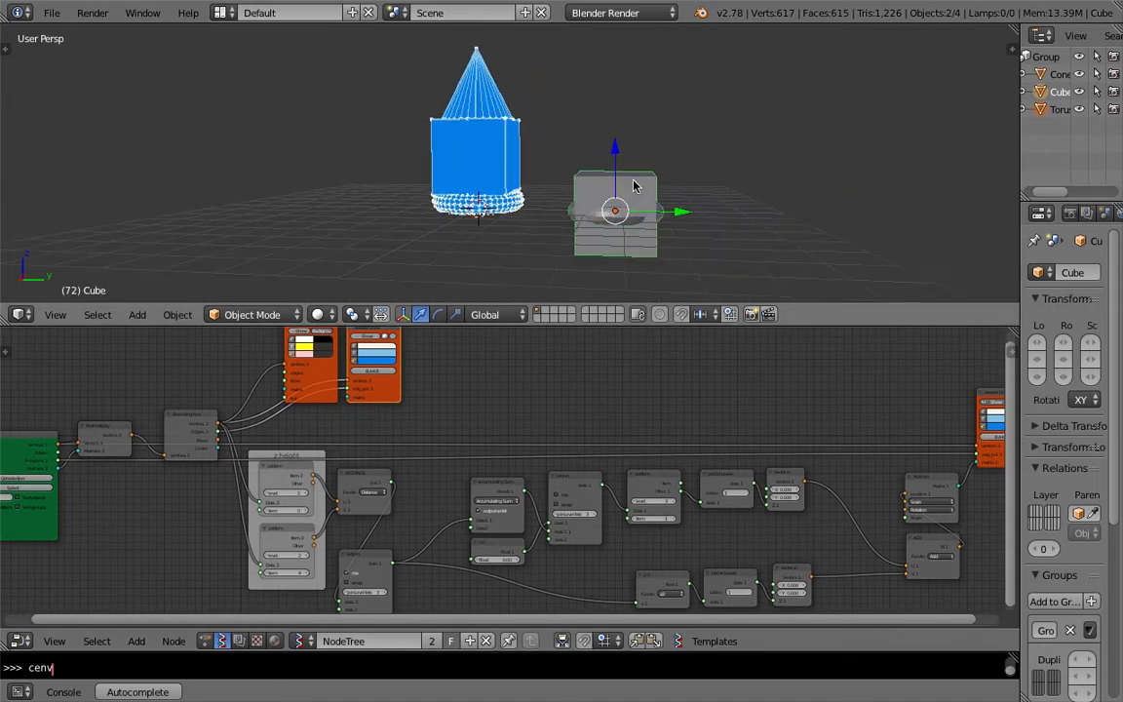
right_drag(640, 187, 651, 182)
click(709, 118)
right_click(659, 210)
key(g)
click(694, 224)
Step: Grab the cone and move it to a new position beside the cube
right_click(603, 221)
key(g)
click(805, 141)
shift+middle_drag(520, 161, 508, 182)
middle_drag(507, 182, 559, 187)
scroll(513, 178, up, 2)
middle_drag(421, 179, 436, 238)
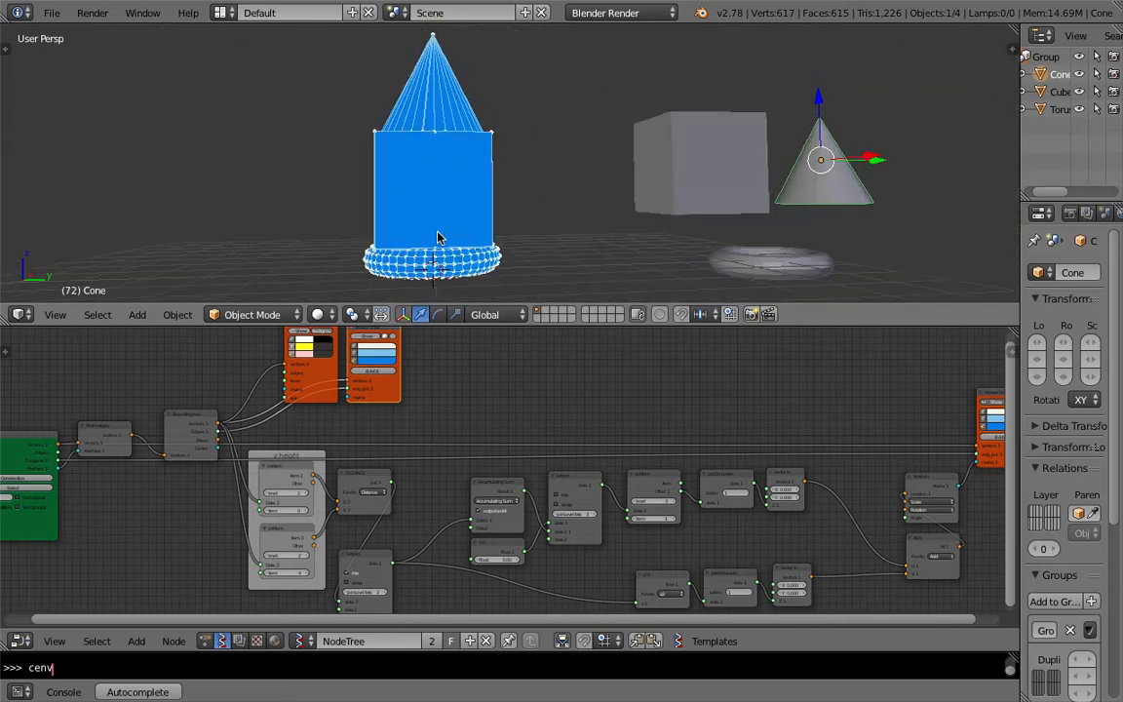
Step: Shrink the 3D viewport area to give the Sverchok node editor more room
scroll(437, 238, down, 2)
shift+middle_drag(640, 238, 589, 232)
drag(612, 325, 612, 248)
middle_drag(457, 166, 546, 146)
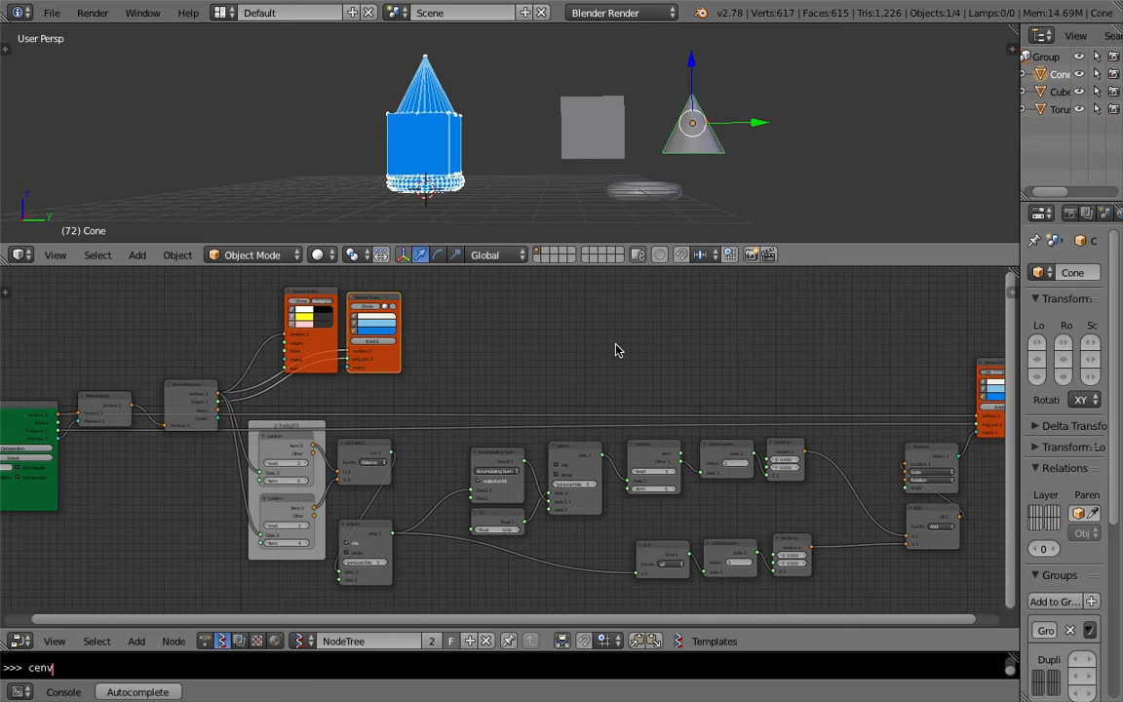
middle_drag(611, 403, 663, 310)
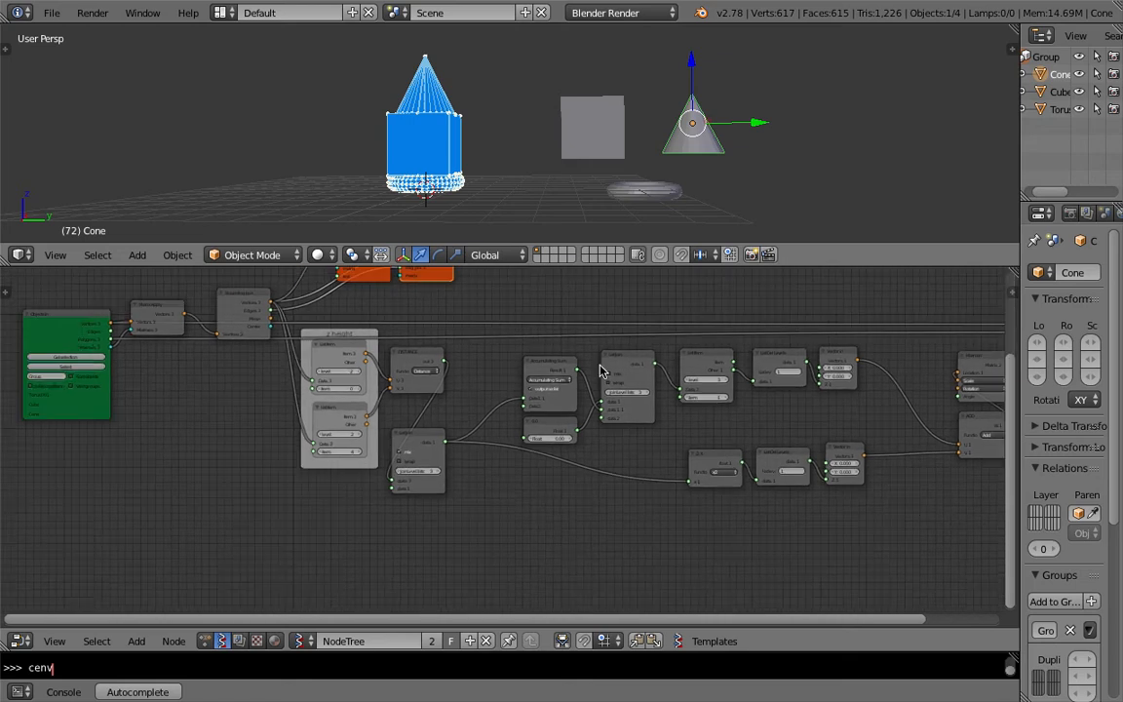
scroll(585, 369, down, 1)
middle_drag(571, 370, 593, 391)
scroll(576, 407, down, 1)
middle_drag(512, 414, 549, 421)
scroll(410, 409, up, 3)
middle_drag(297, 401, 356, 439)
scroll(478, 395, down, 3)
middle_drag(665, 378, 458, 370)
middle_drag(562, 392, 598, 387)
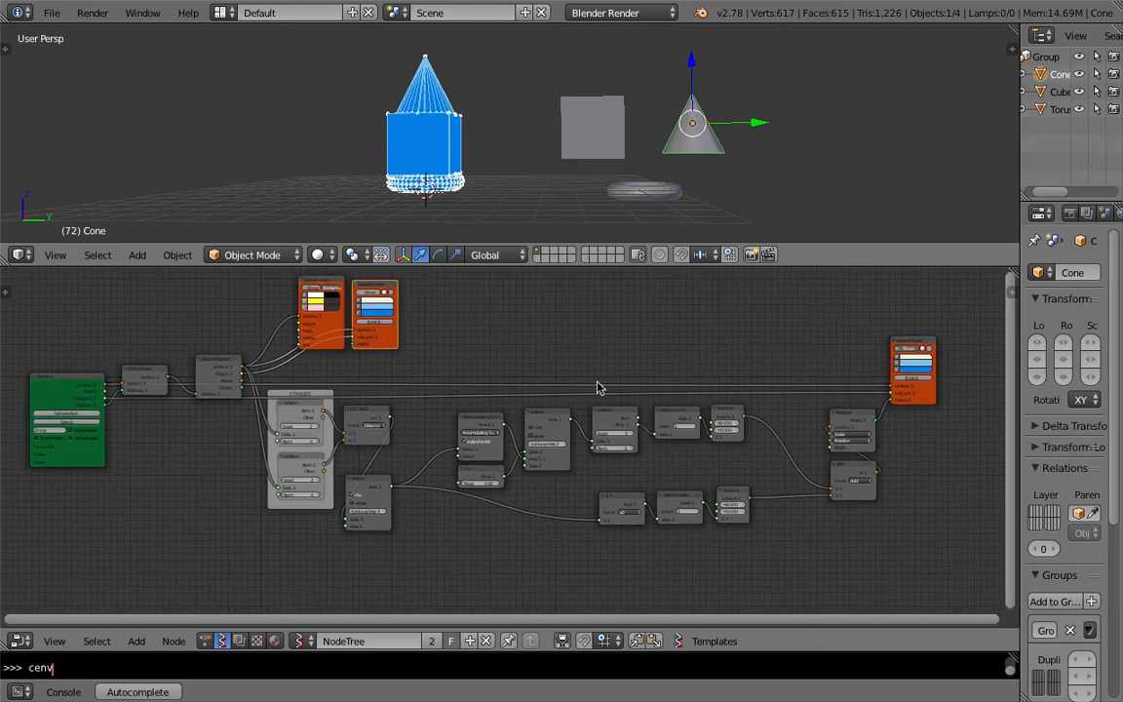
Step: Widen the properties editor area next to the node editor
drag(1018, 594, 904, 585)
middle_drag(566, 493, 604, 492)
scroll(557, 472, down, 2)
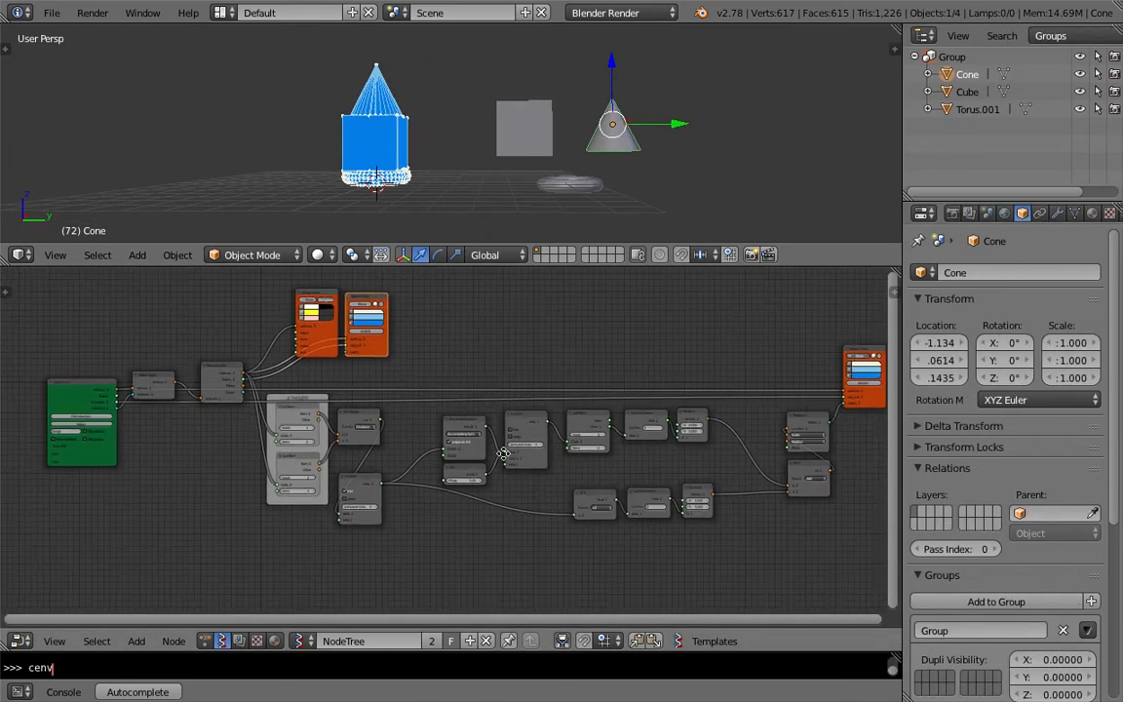
middle_drag(245, 363, 224, 356)
Step: Examine the nodes of the Sverchok stacking node tree
click(51, 13)
mouse_move(88, 69)
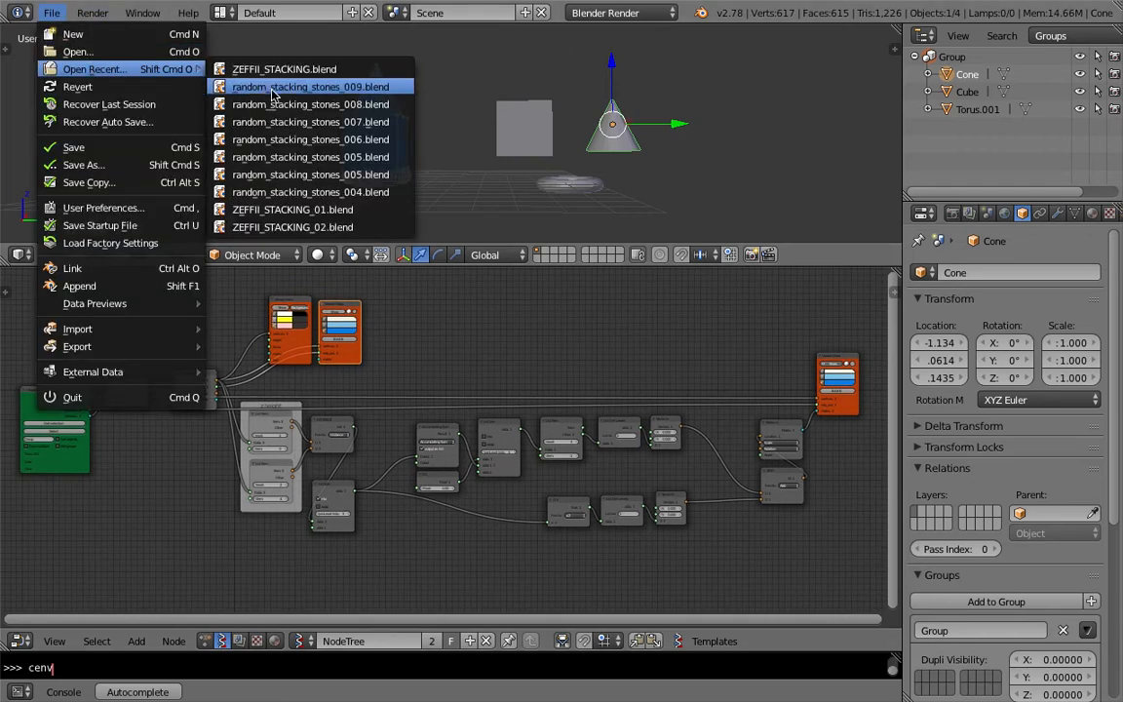
middle_drag(355, 384, 402, 388)
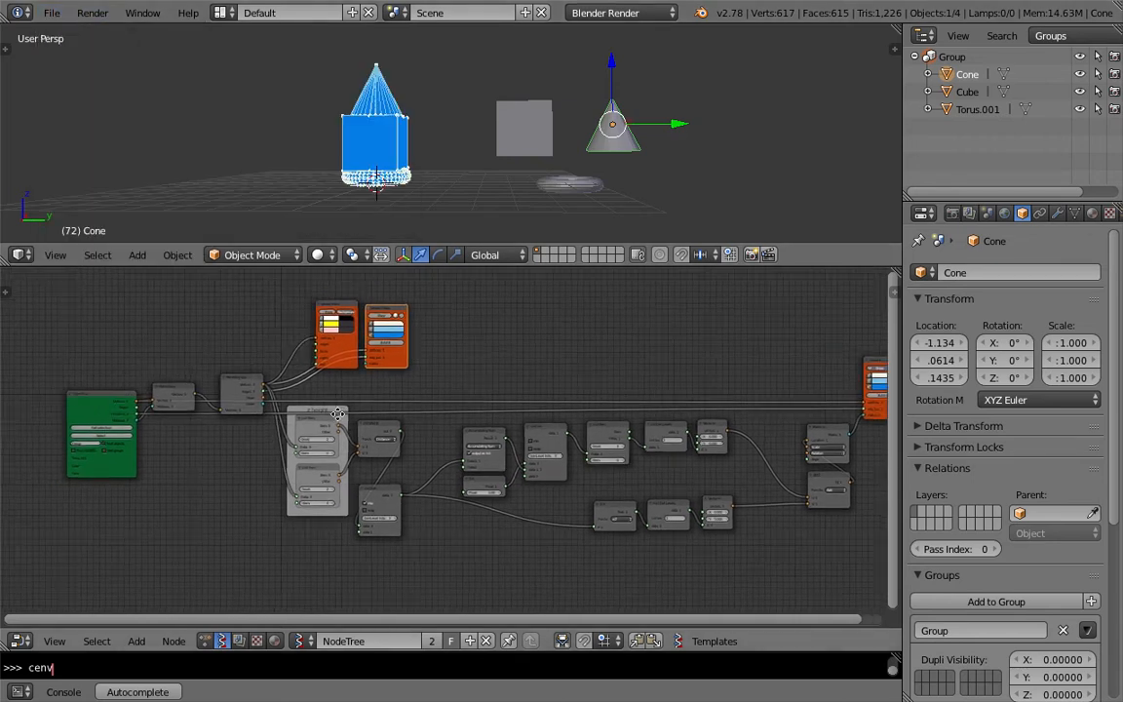
scroll(399, 419, up, 3)
middle_drag(123, 384, 203, 382)
scroll(121, 398, up, 1)
middle_drag(107, 396, 139, 392)
drag(99, 379, 109, 395)
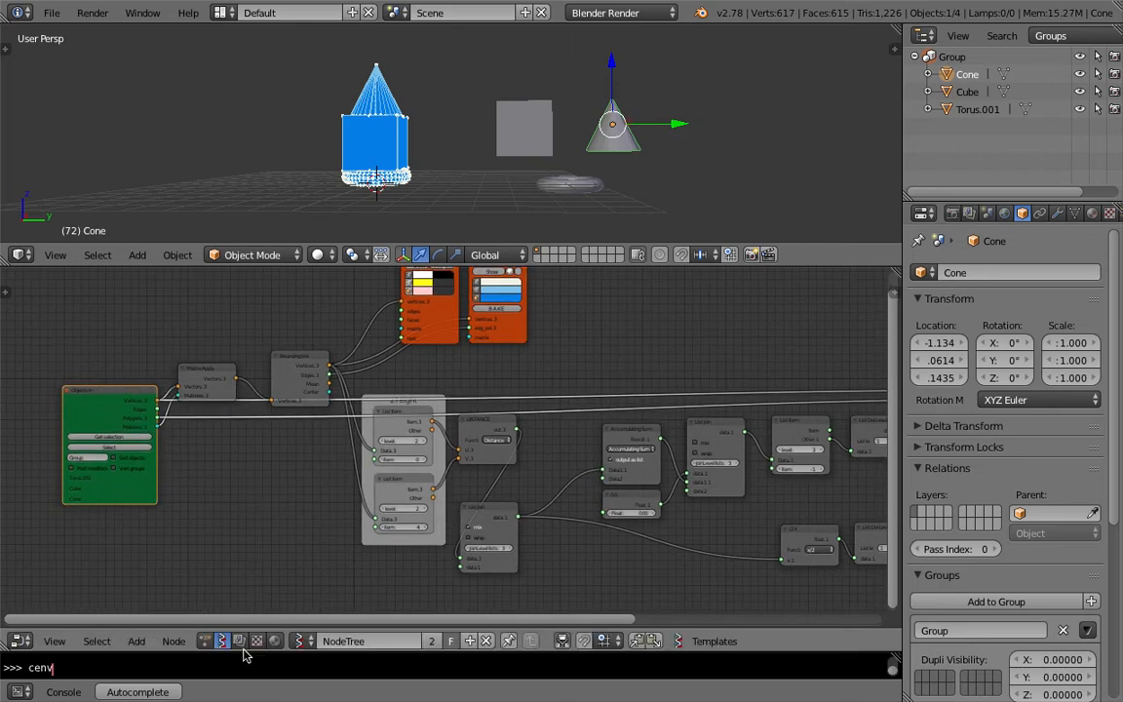
drag(244, 653, 246, 641)
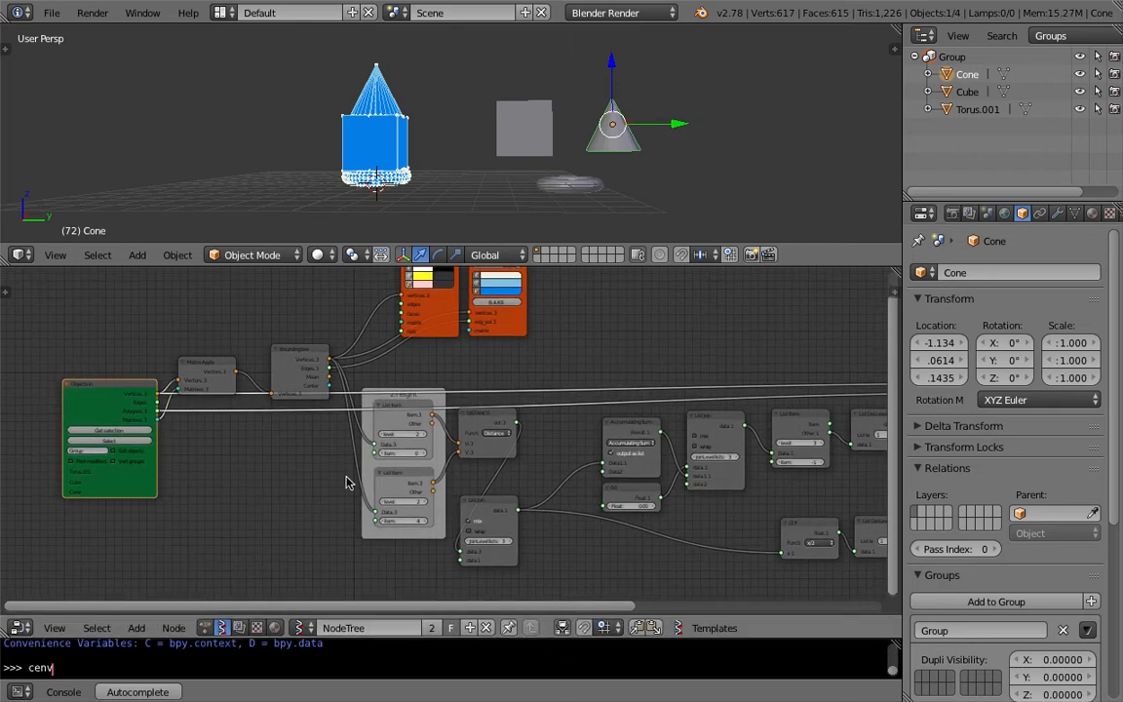
Step: Quit Blender
click(52, 13)
mouse_move(99, 77)
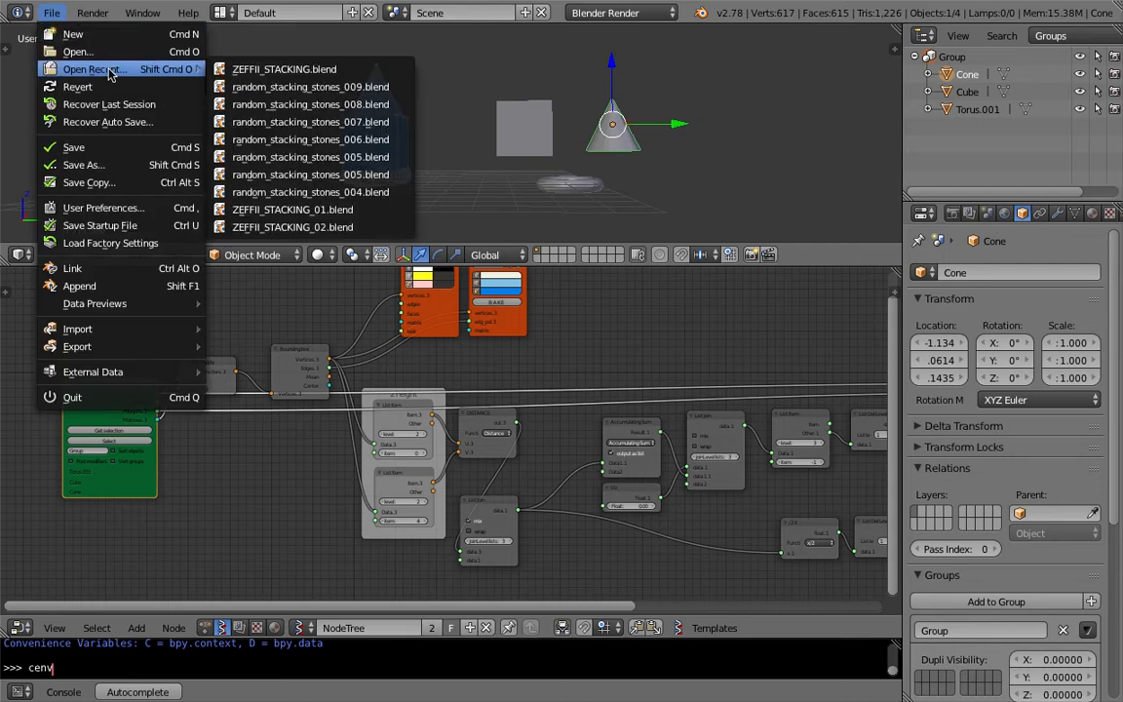
click(110, 399)
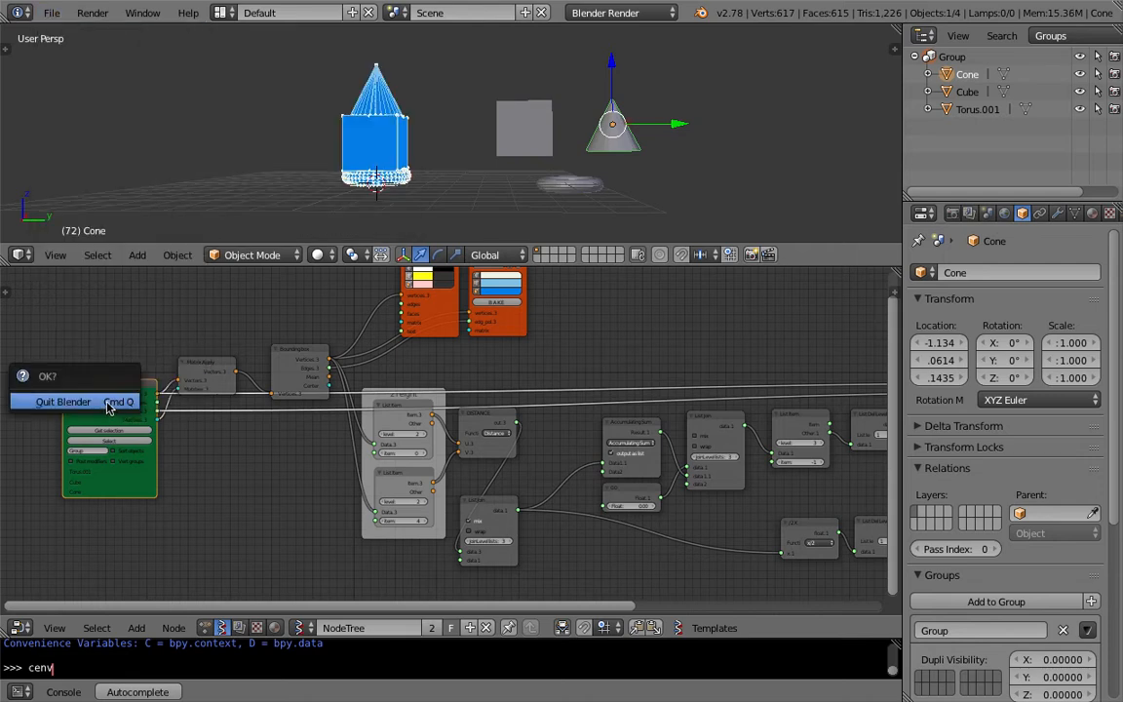
click(107, 403)
Step: Relaunch Blender from its application binary in Finder
click(578, 236)
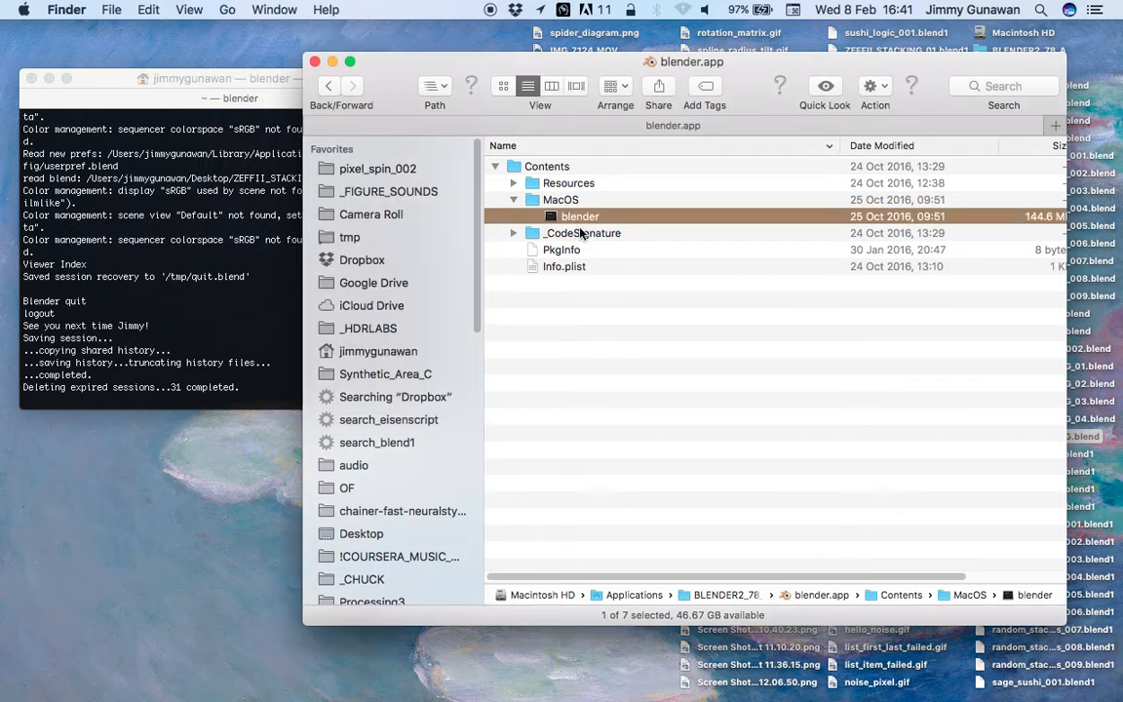
double_click(579, 219)
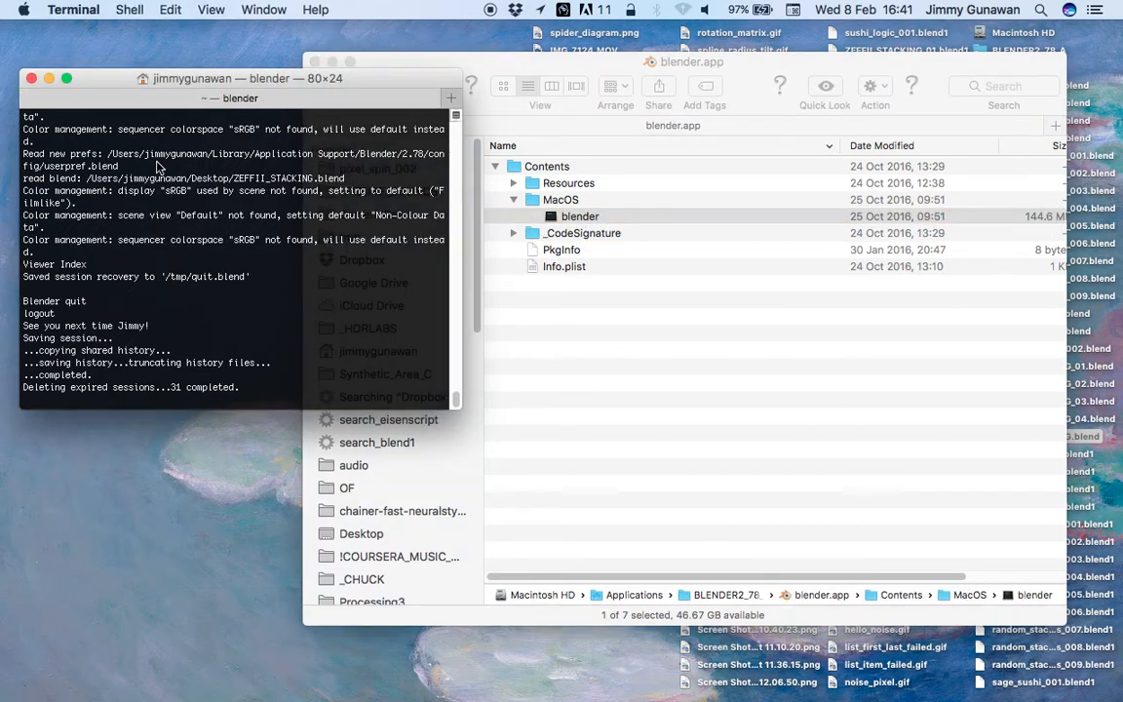
drag(120, 88, 230, 116)
click(31, 78)
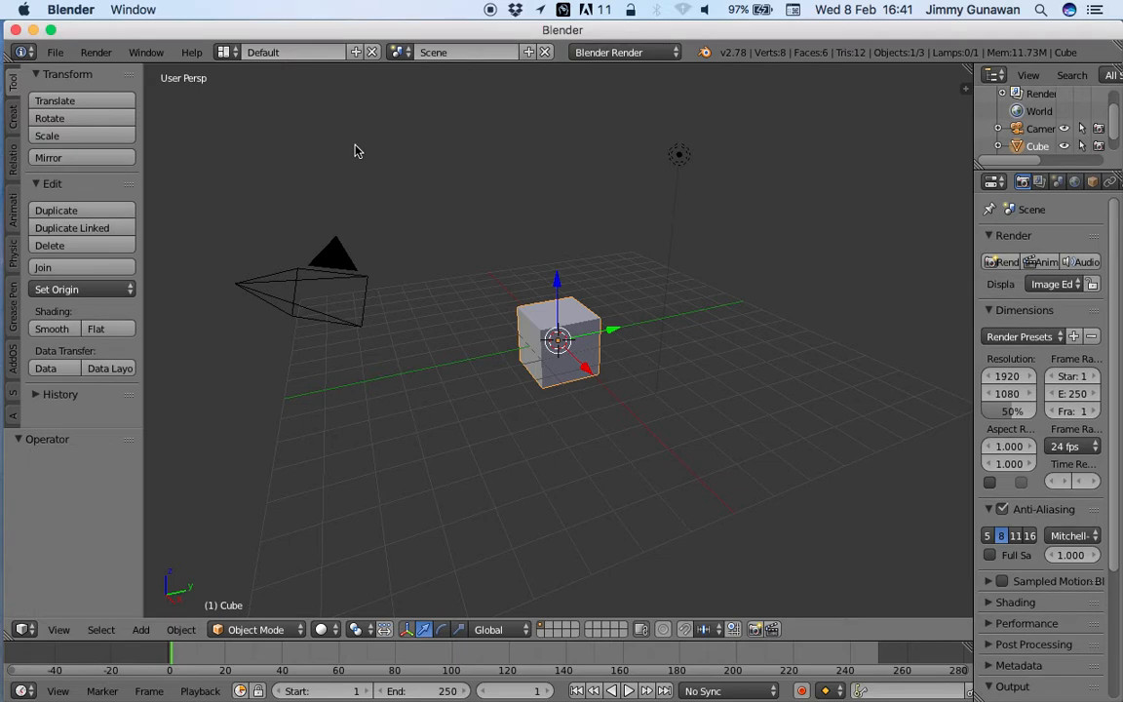
Step: Maximize the Blender window and reopen ZEFFII_STACKING.blend from the Desktop
click(50, 32)
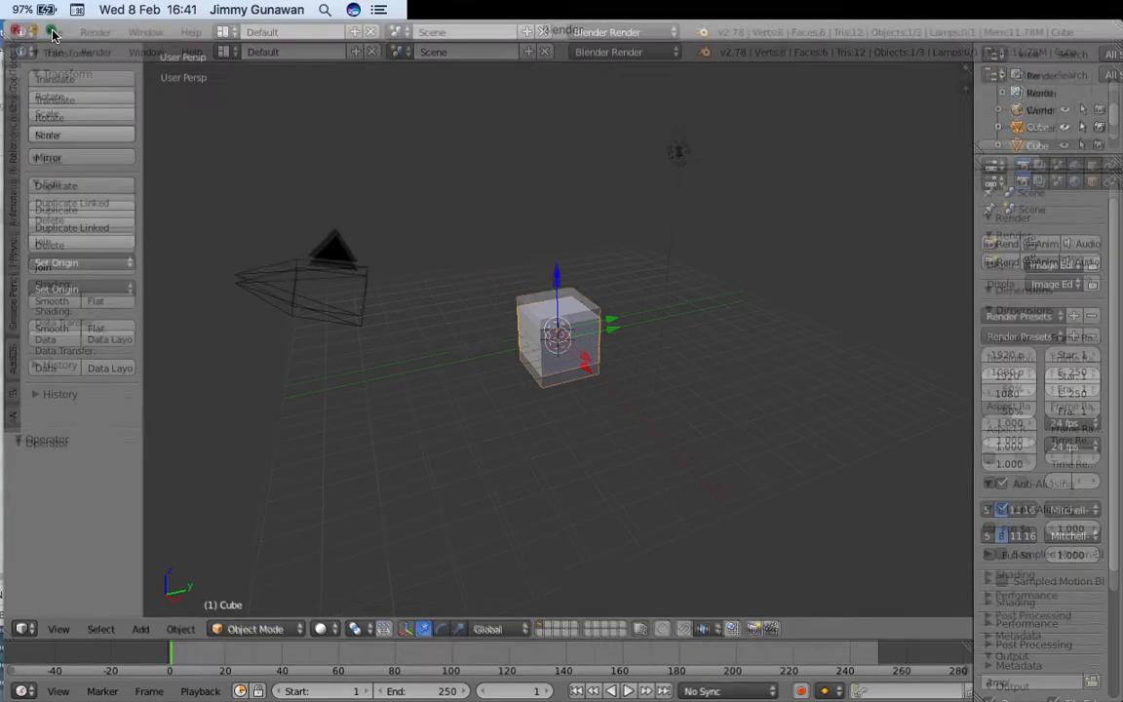
click(51, 12)
mouse_move(94, 68)
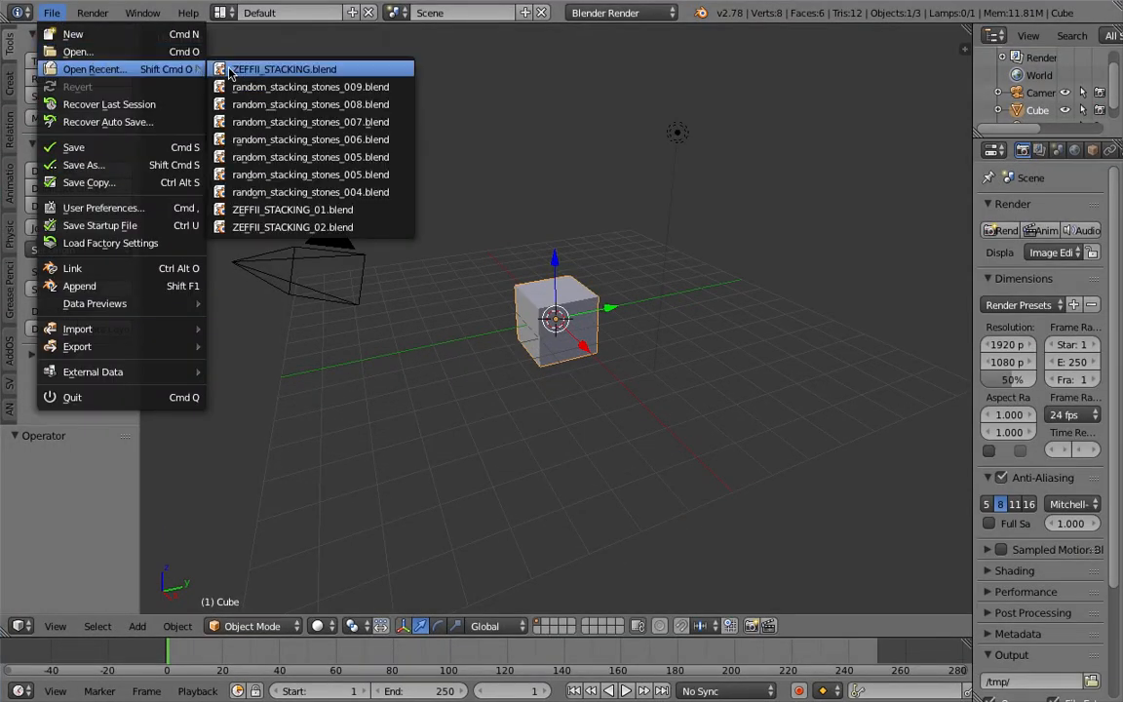
click(186, 51)
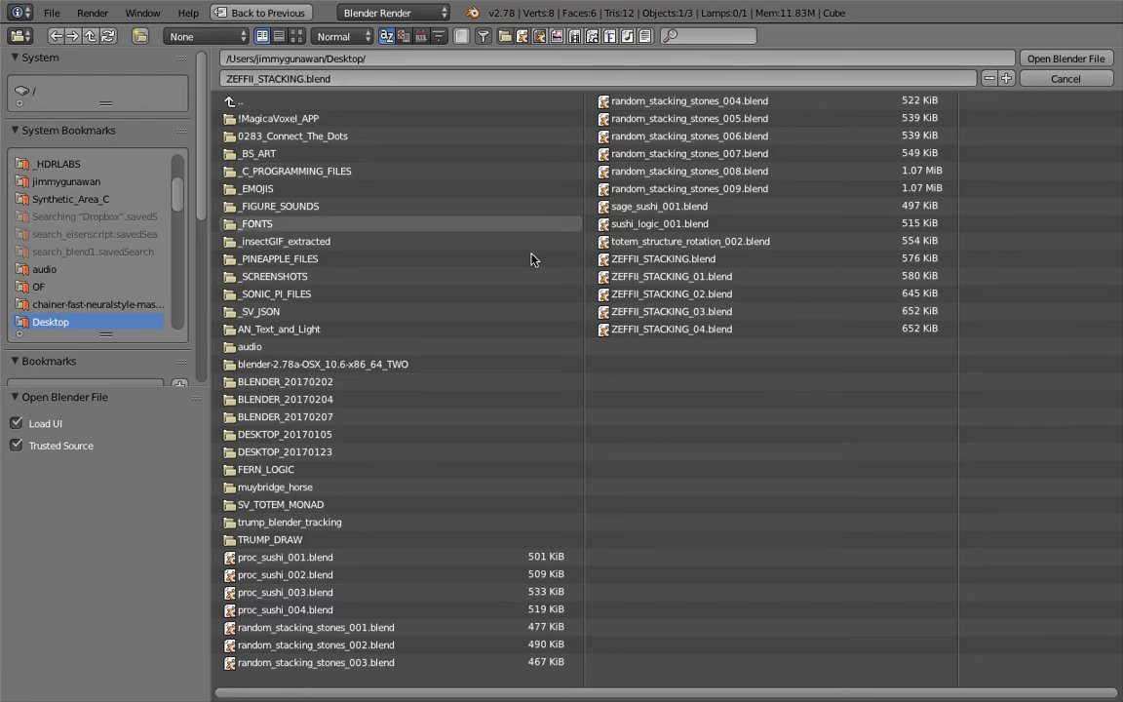
double_click(690, 260)
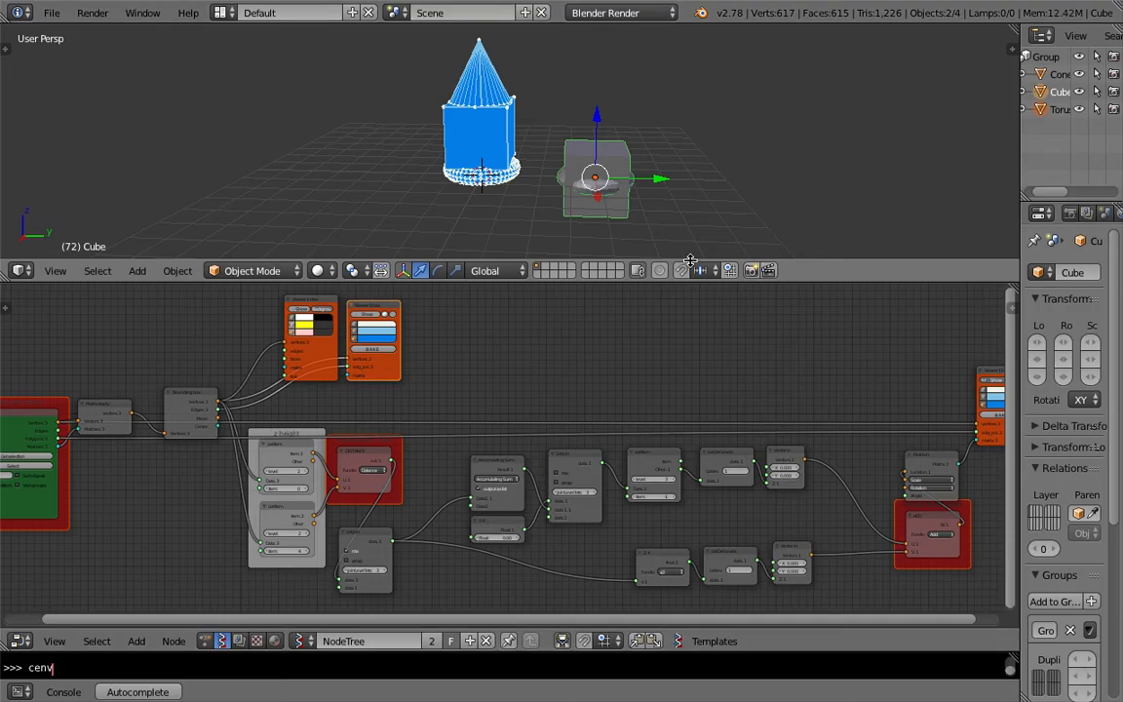
Step: Save the file to the Desktop under the next incremented name after ZEFFII_STACKING_04.blend
key(Home)
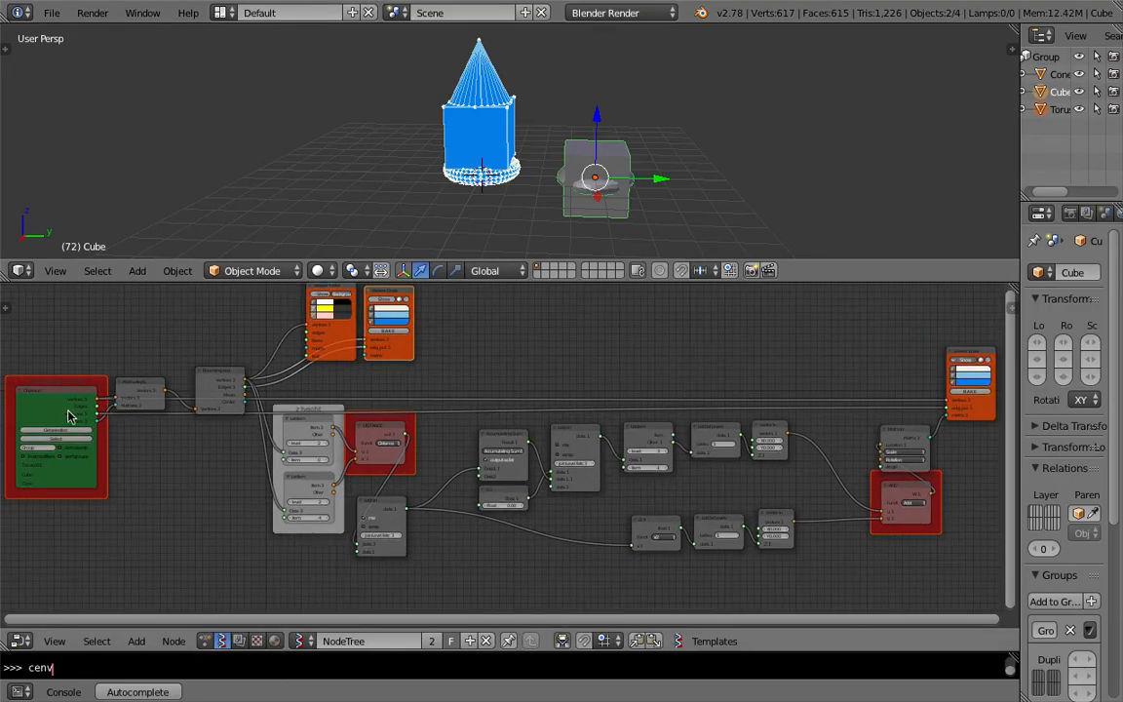
middle_drag(357, 429, 447, 426)
scroll(448, 427, up, 3)
middle_drag(186, 376, 386, 379)
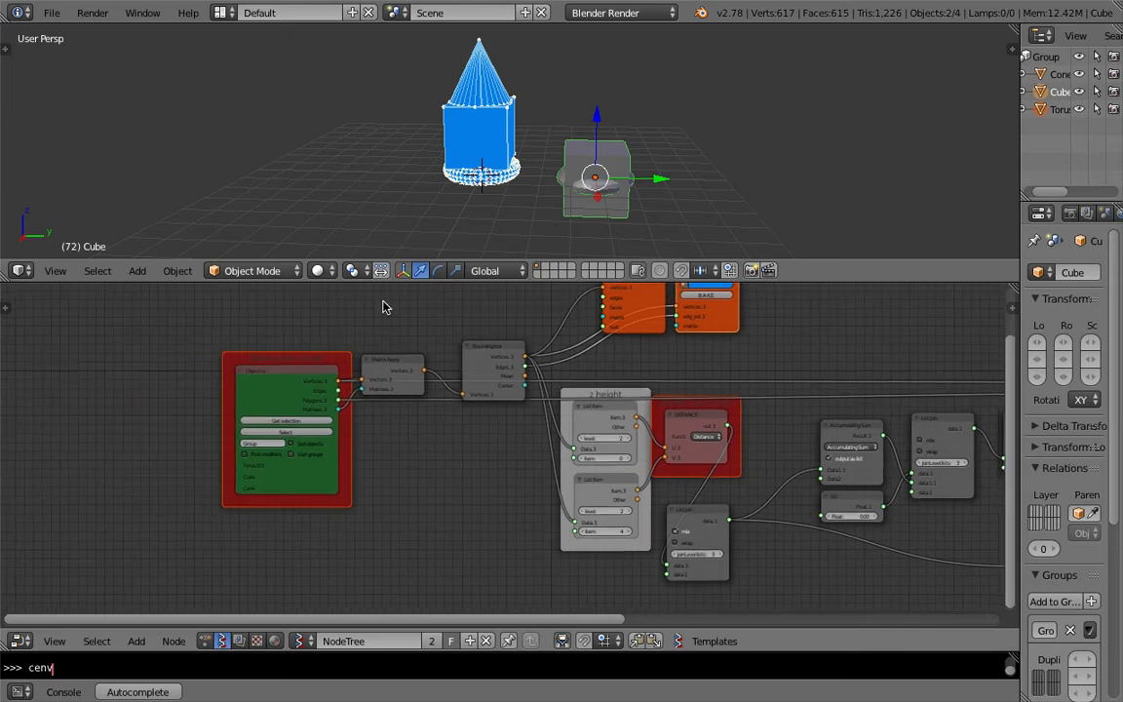
click(51, 13)
click(97, 149)
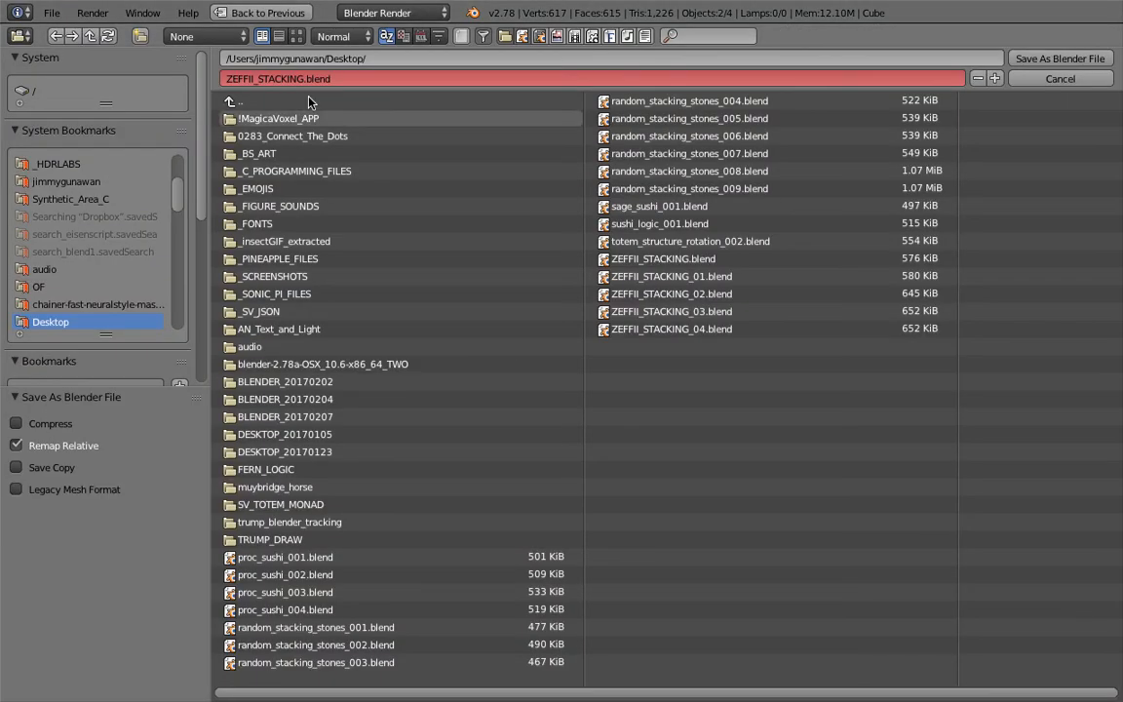
click(712, 330)
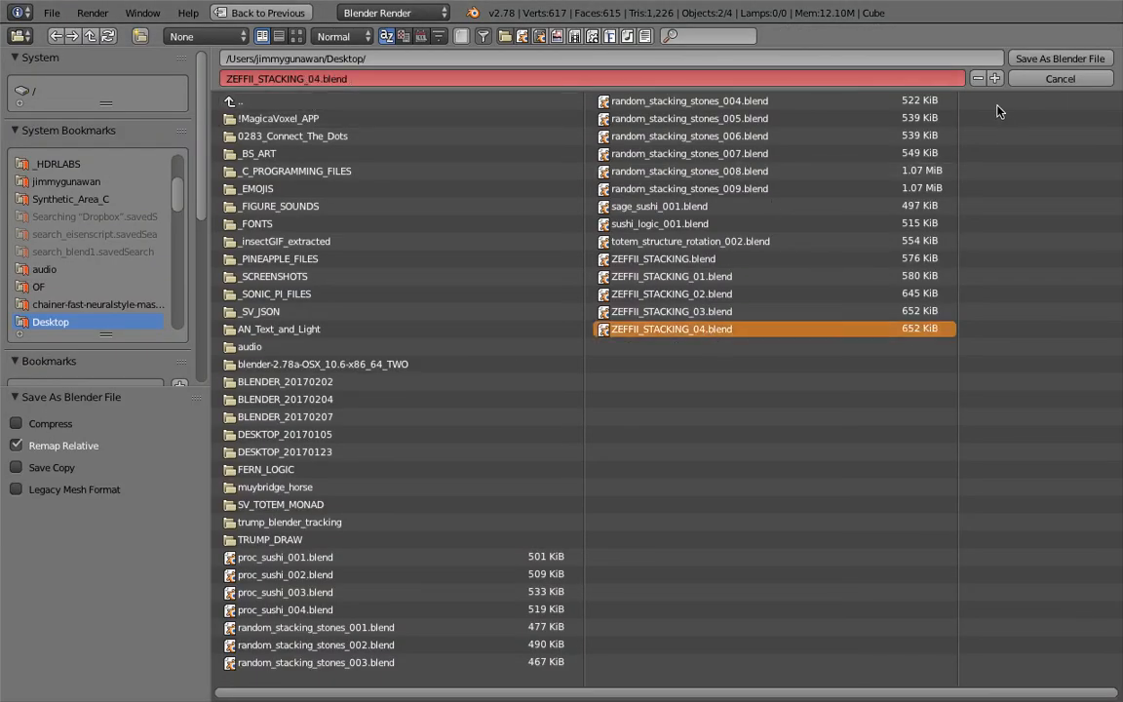
click(994, 78)
click(1060, 58)
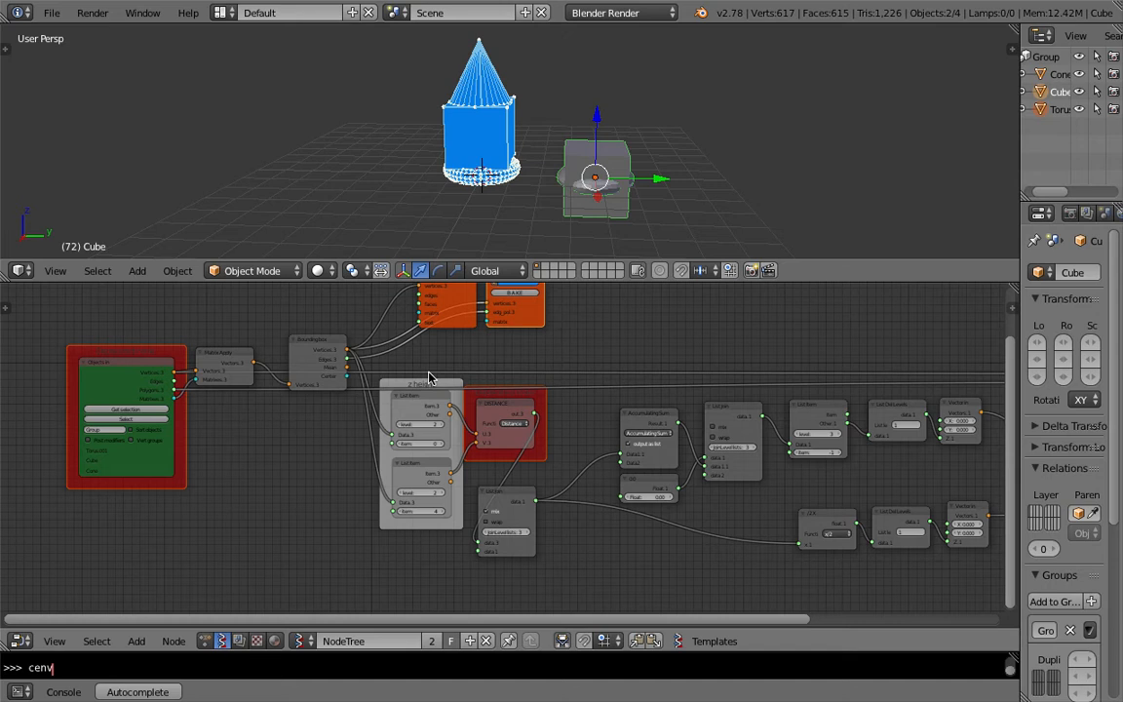
Step: Enlarge the node editor by raising its border with the 3D viewport
middle_drag(214, 384, 265, 377)
scroll(200, 384, down, 1)
scroll(264, 378, up, 1)
drag(260, 283, 257, 214)
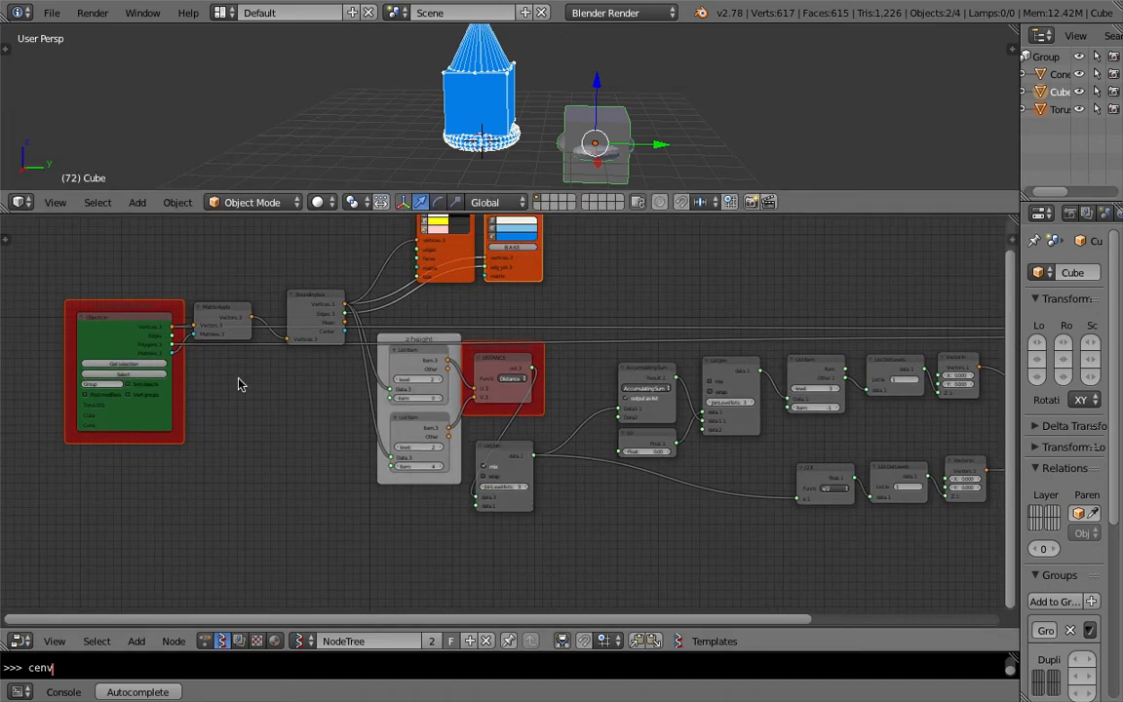
Step: Add a Distance node from the node search above the z height group
middle_drag(186, 369, 389, 367)
scroll(389, 367, up, 2)
drag(314, 290, 241, 280)
middle_drag(279, 335, 373, 349)
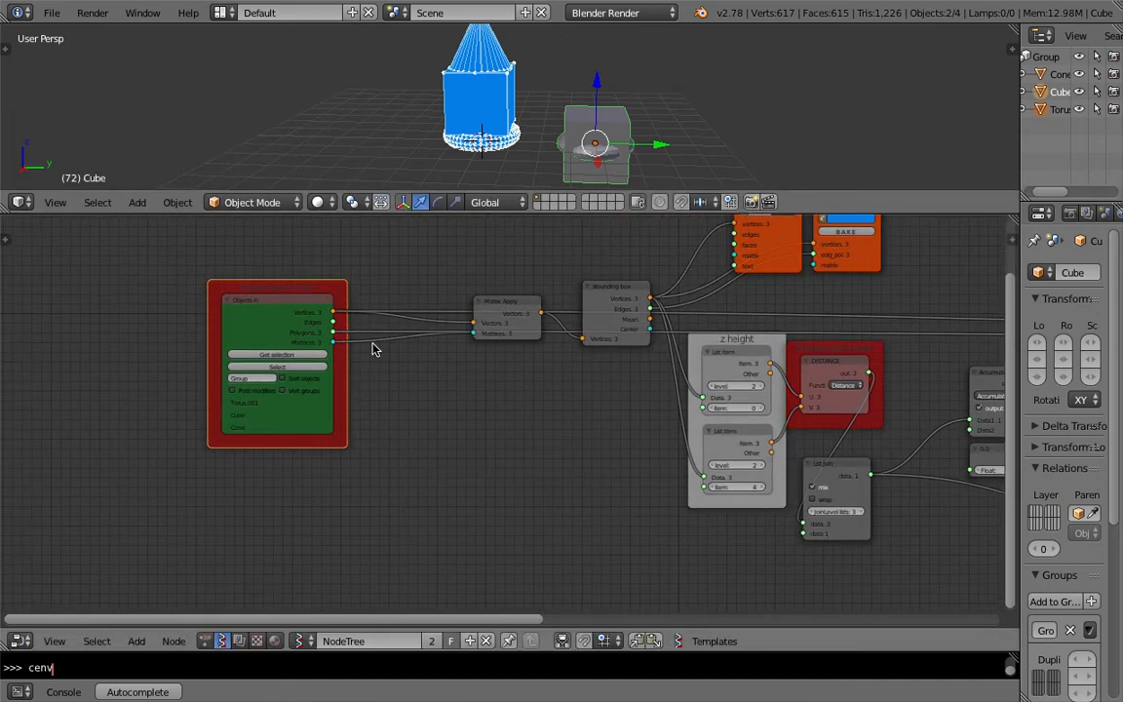
drag(288, 291, 216, 376)
scroll(390, 380, down, 2)
middle_drag(523, 381, 126, 375)
scroll(374, 371, up, 3)
drag(376, 342, 420, 333)
scroll(458, 343, up, 1)
key(shift+a)
click(487, 283)
text(dis)
key(Return)
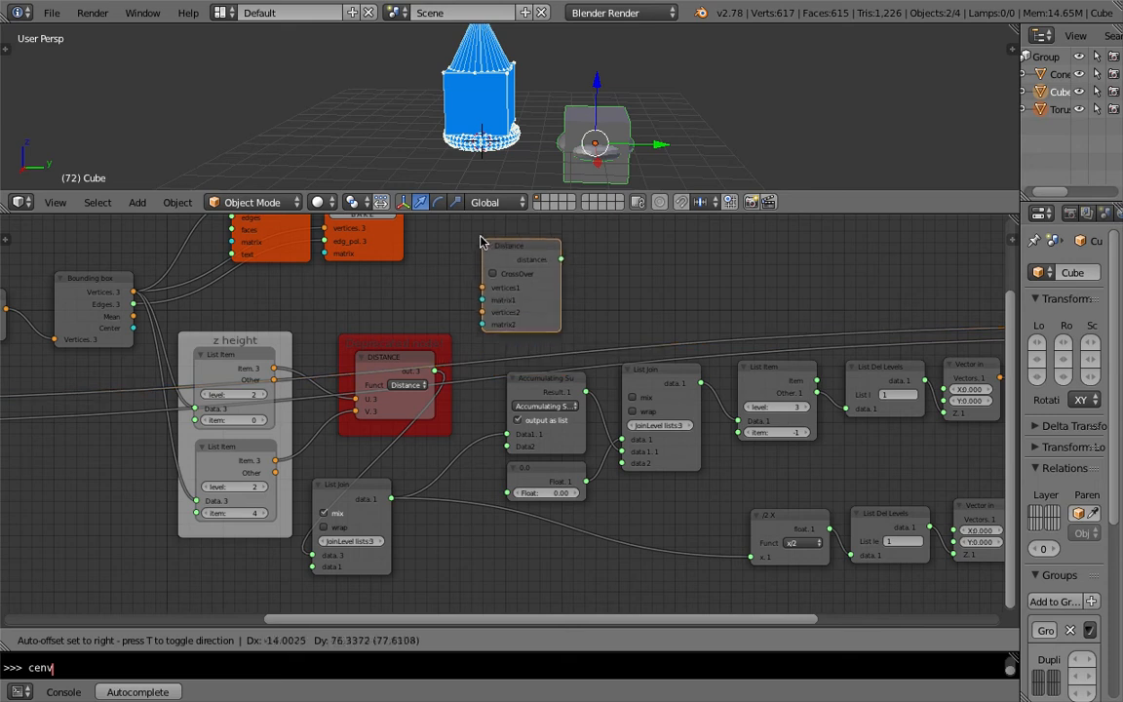
Step: Place the Distance node and connect the two List Item outputs to its vertices1 and vertices2 inputs
click(439, 281)
mouse_move(426, 356)
mouse_down()
mouse_move(436, 378)
mouse_move(430, 344)
mouse_move(428, 357)
mouse_up()
drag(364, 487, 468, 521)
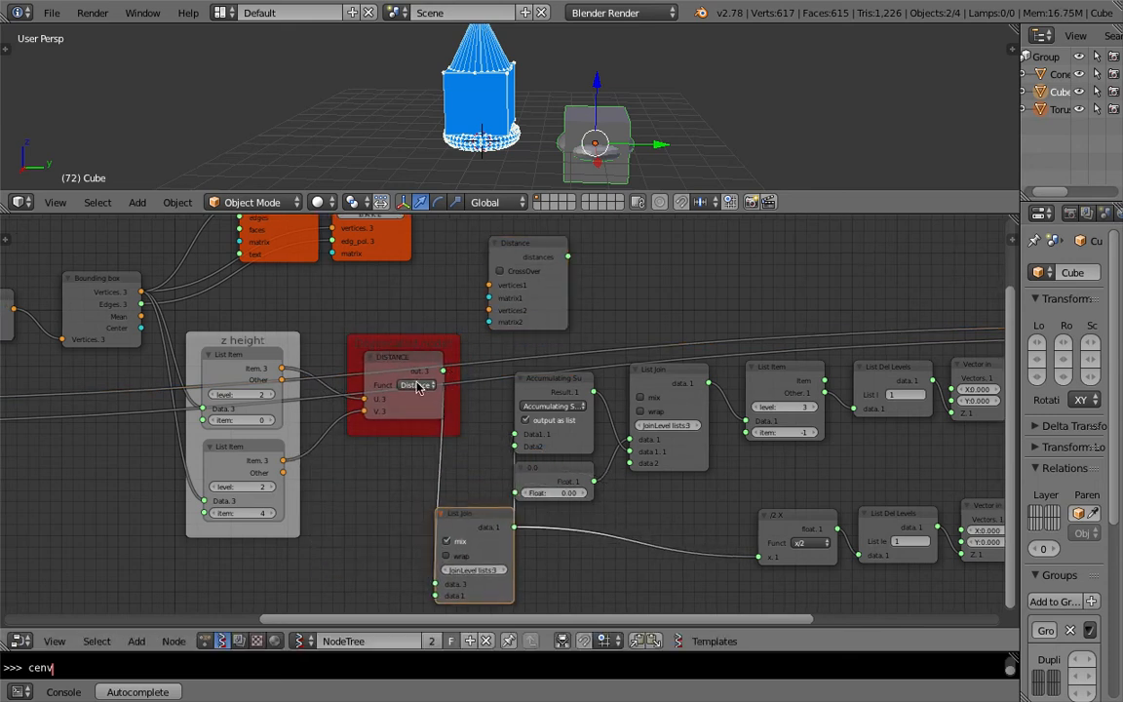
drag(417, 355, 399, 394)
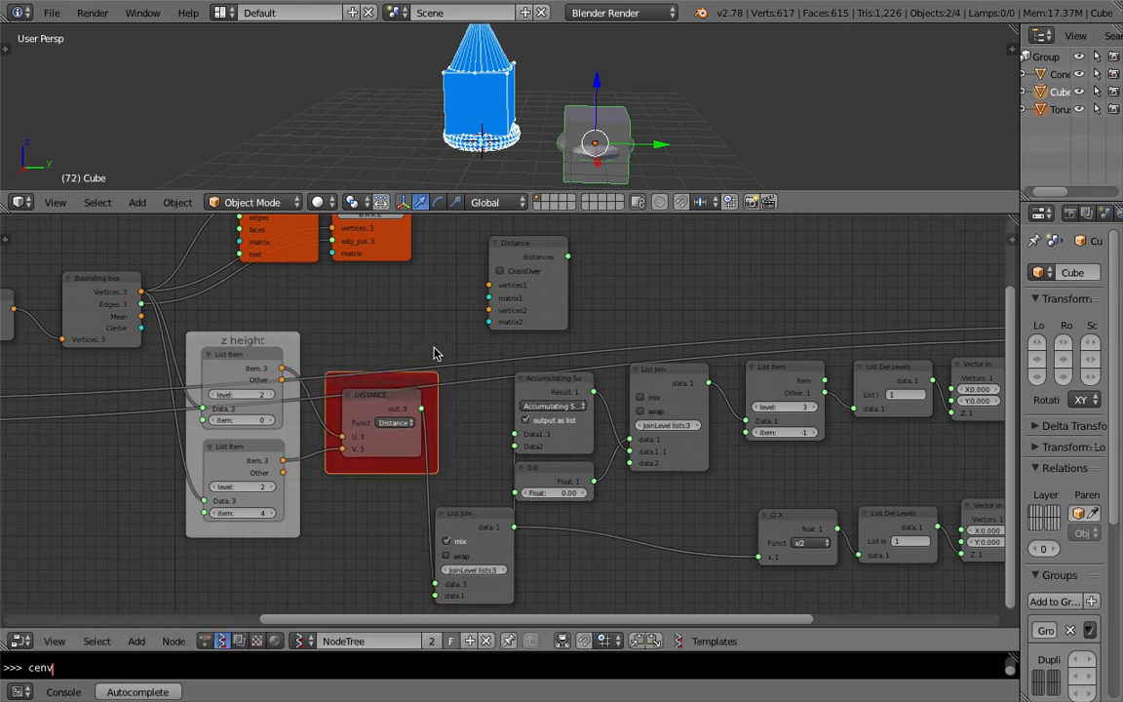
middle_drag(402, 357, 454, 318)
drag(335, 329, 493, 224)
drag(336, 421, 397, 429)
Step: Delete the old DISTANCE math node, move the Distance node into its place, link it to List Join, and save
scroll(546, 270, down, 1)
drag(391, 380, 397, 413)
key(x)
drag(468, 295, 353, 425)
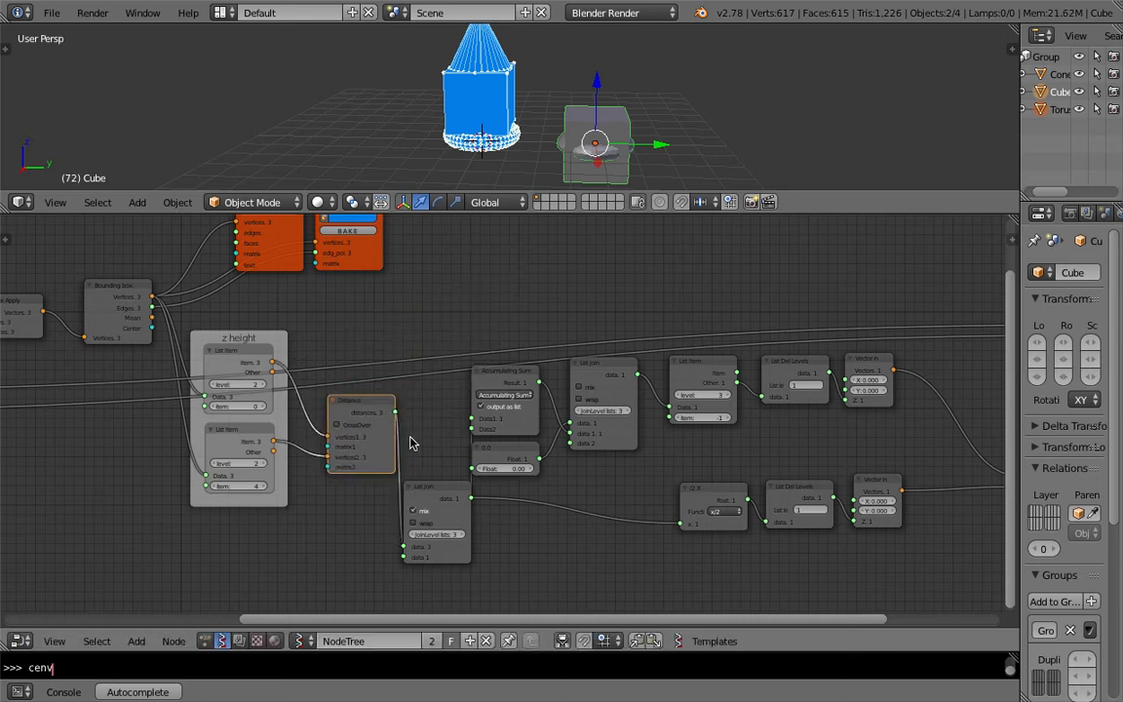
drag(425, 490, 425, 474)
key(ctrl+s)
click(425, 472)
Step: Add a Vector Math MK2 node beside the ADD node and change its function
middle_drag(411, 408, 195, 396)
middle_drag(639, 375, 328, 371)
scroll(429, 387, up, 1)
drag(656, 312, 719, 300)
drag(546, 339, 637, 327)
drag(514, 414, 443, 384)
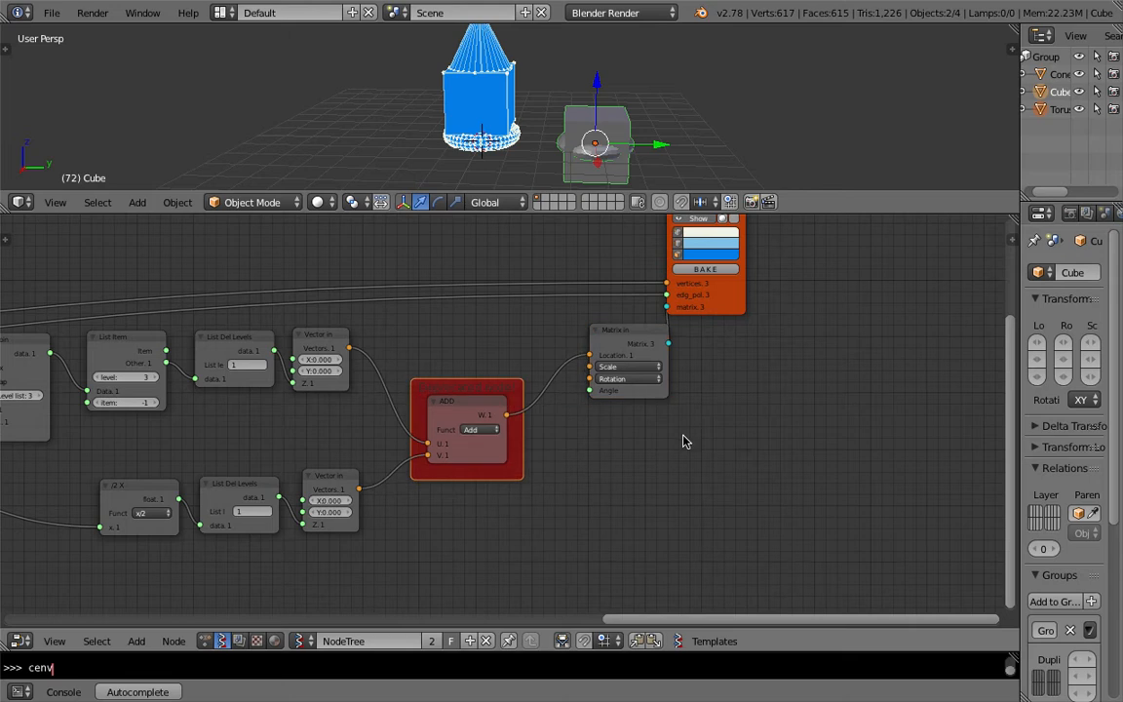
key(shift+a)
mouse_move(685, 439)
click(675, 349)
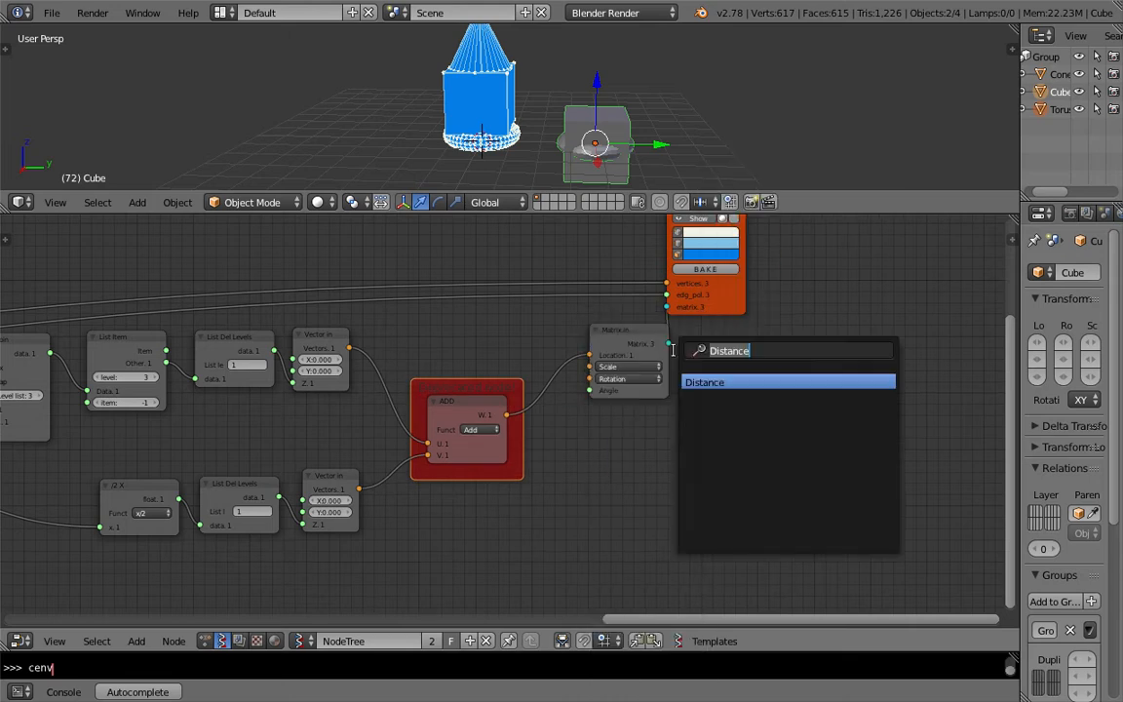
text(vector m)
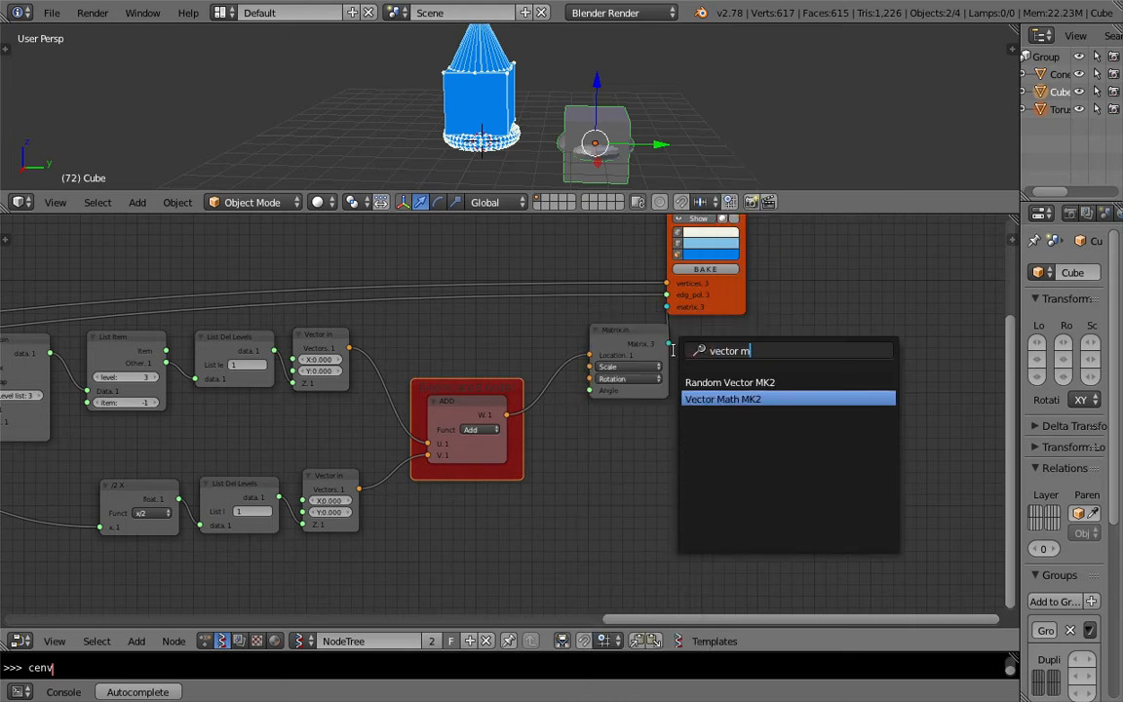
click(694, 399)
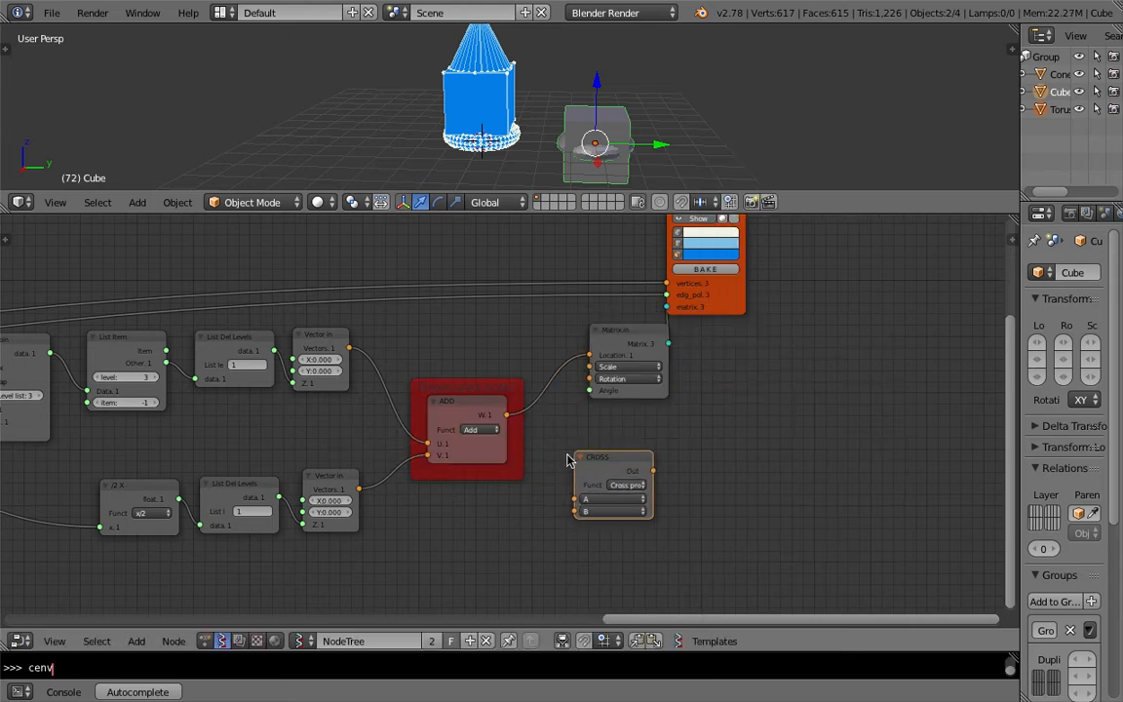
click(627, 485)
click(629, 449)
Step: Wire both Vector In outputs into the Vector Math node and its output to Matrix In, delete the old ADD node, and save
drag(349, 352, 574, 499)
drag(360, 488, 576, 512)
drag(652, 471, 590, 355)
drag(509, 394, 819, 366)
key(x)
click(809, 349)
key(x)
drag(625, 467, 478, 370)
key(ctrl+s)
click(476, 375)
Step: Add an Objects in mk3 node below the existing Objects in node and save the file
scroll(474, 374, down, 4)
middle_drag(273, 337, 585, 337)
middle_drag(206, 374, 660, 228)
scroll(439, 276, up, 4)
middle_drag(525, 333, 477, 348)
key(shift+a)
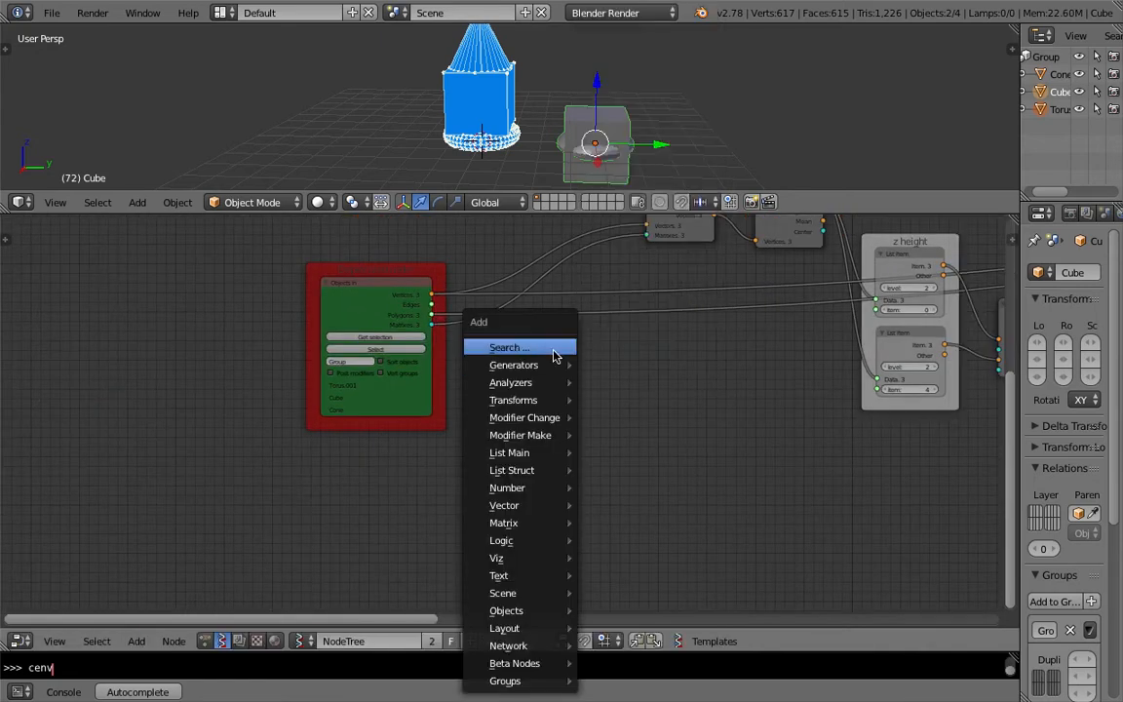
click(551, 348)
text(objects i)
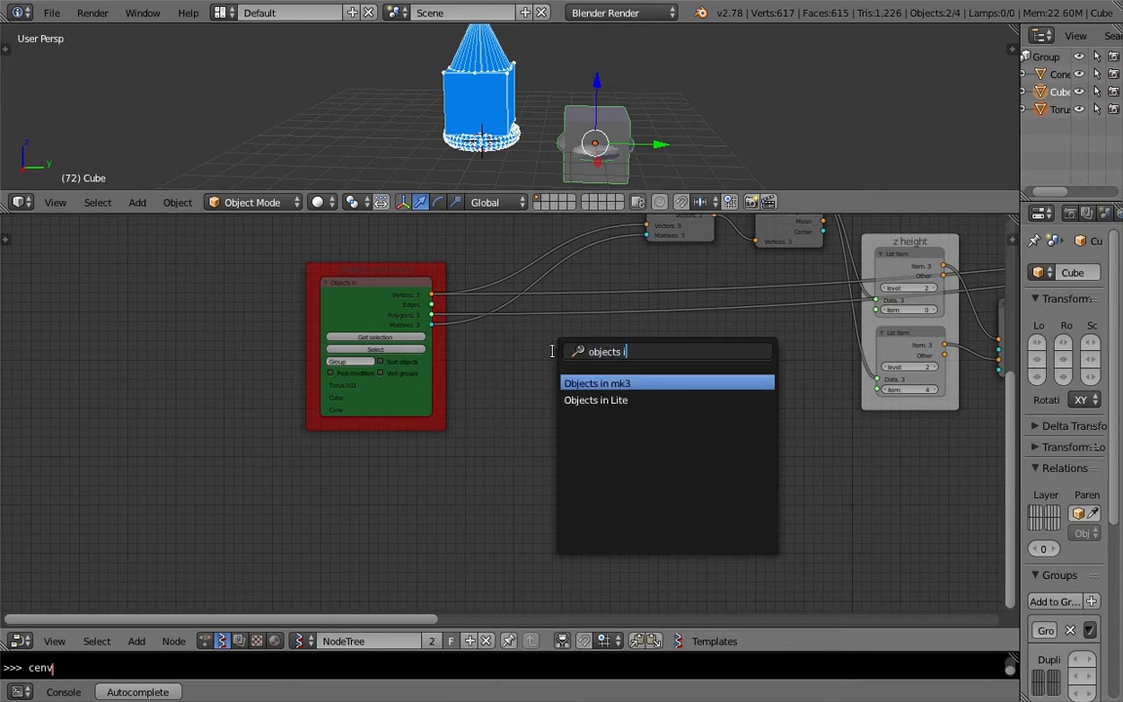
key(Return)
click(554, 351)
key(ctrl+s)
click(555, 352)
middle_drag(520, 363, 412, 400)
scroll(448, 400, up, 2)
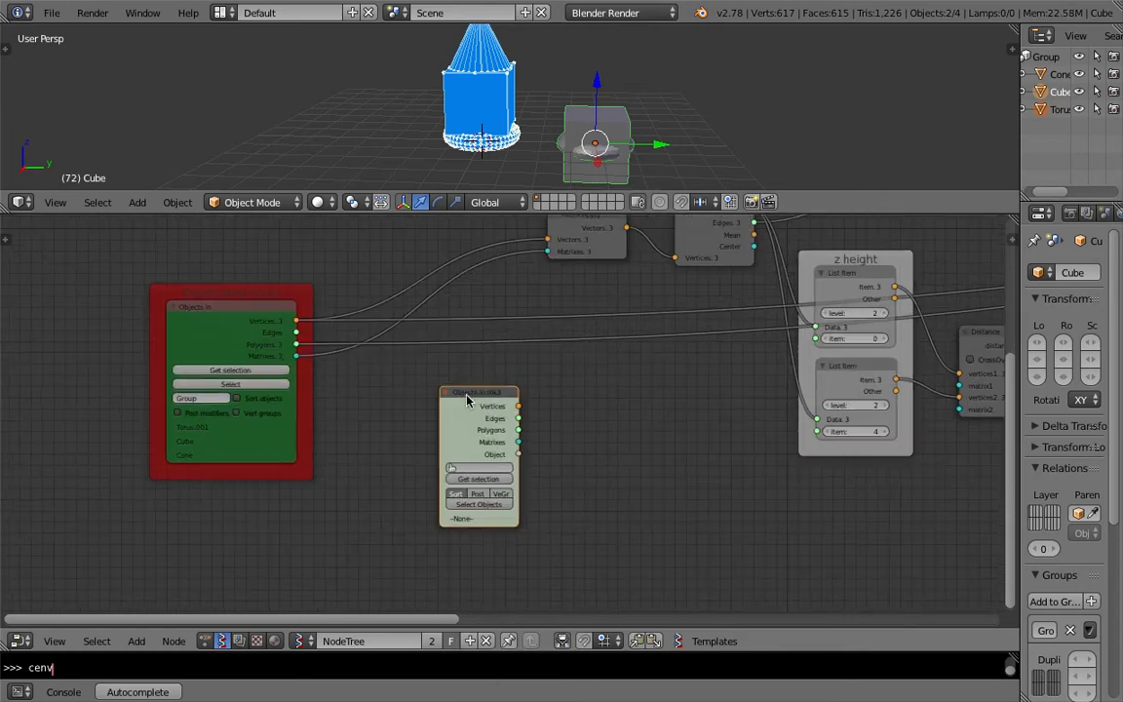
middle_drag(581, 420, 562, 439)
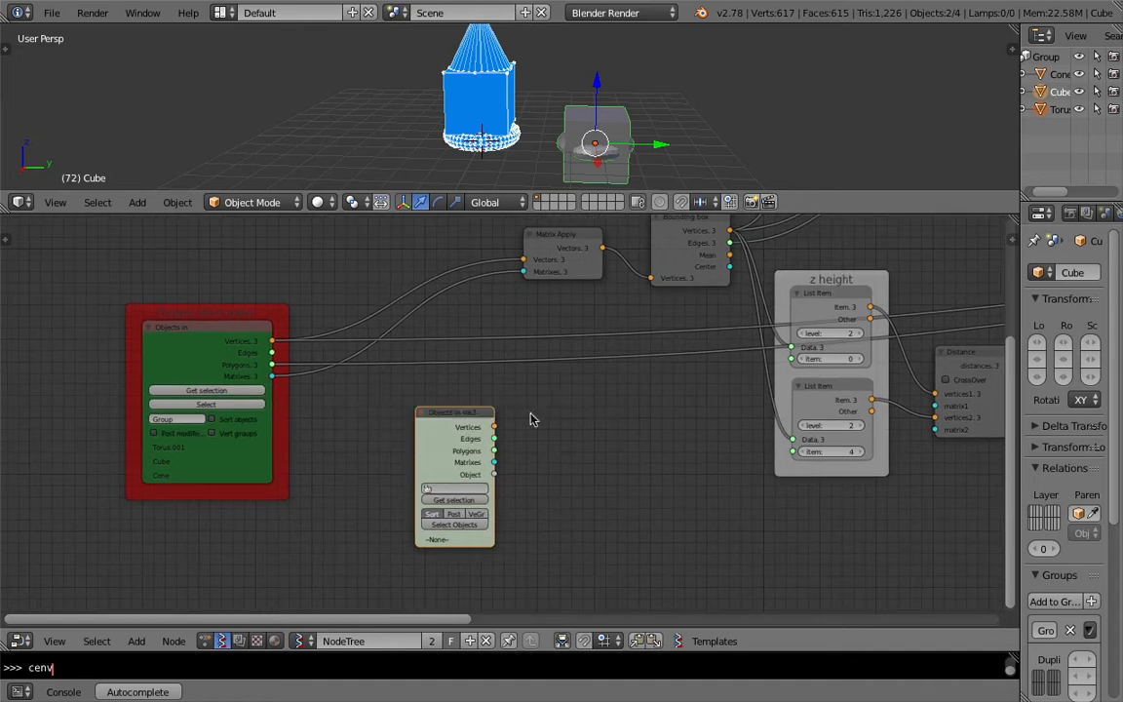
scroll(501, 408, down, 1)
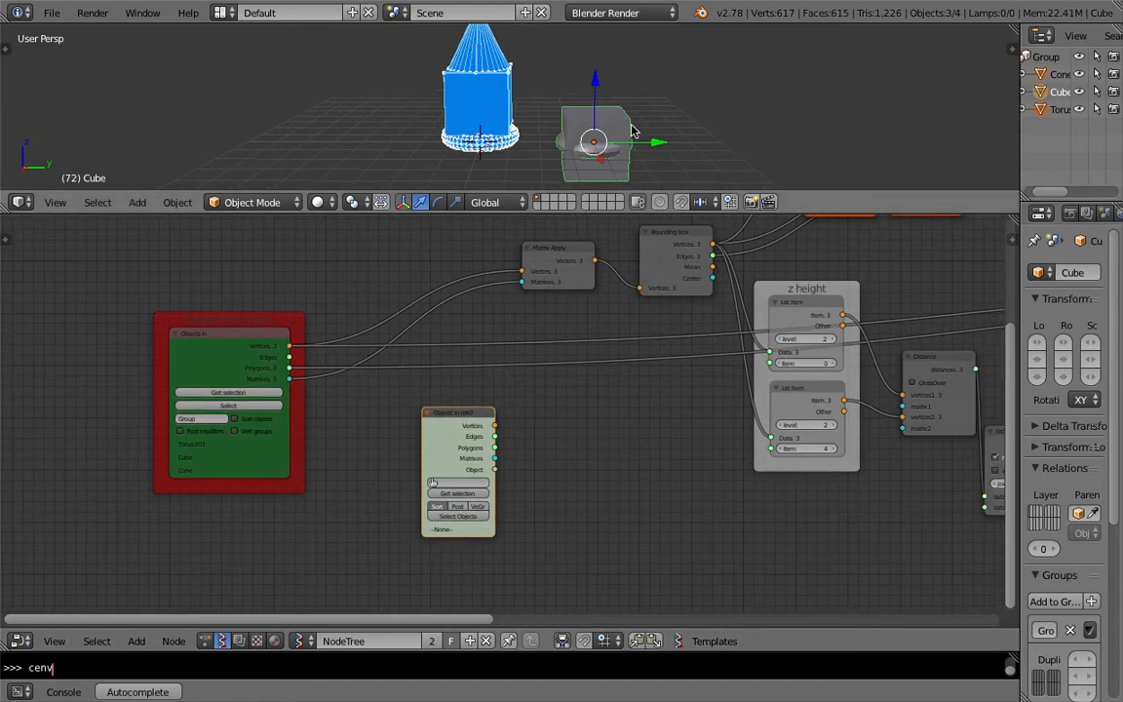
Step: Select all scene objects and load them into the Objects in mk3 node with Get selection, then save
key(a)
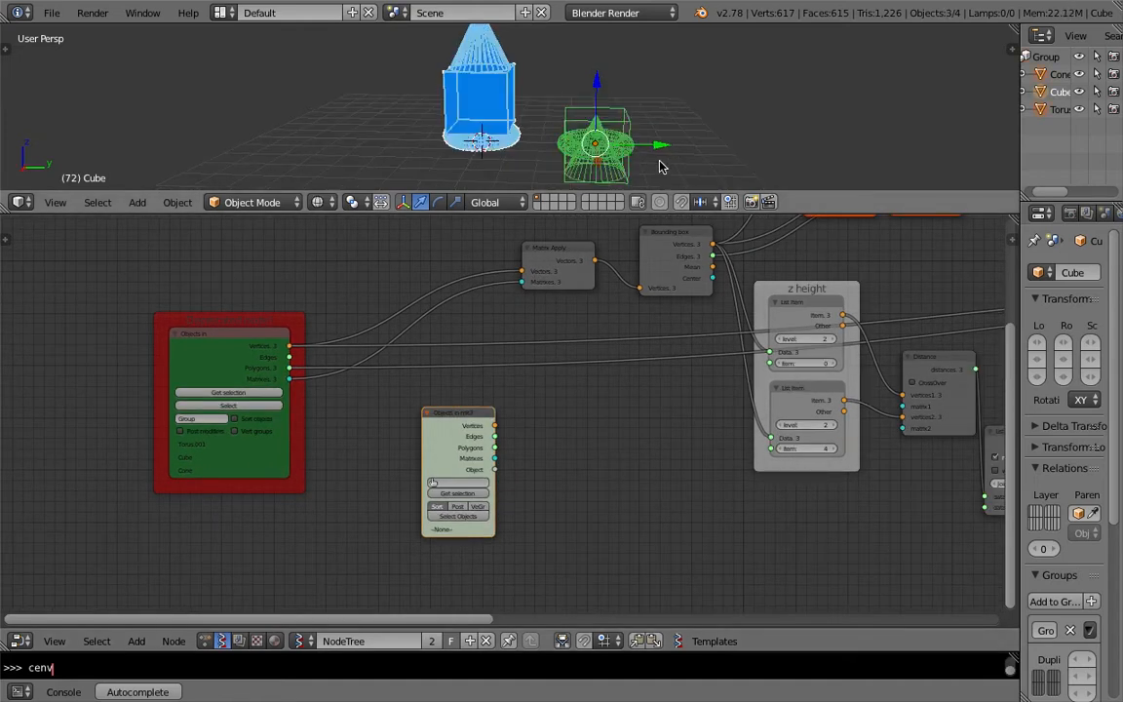
click(462, 492)
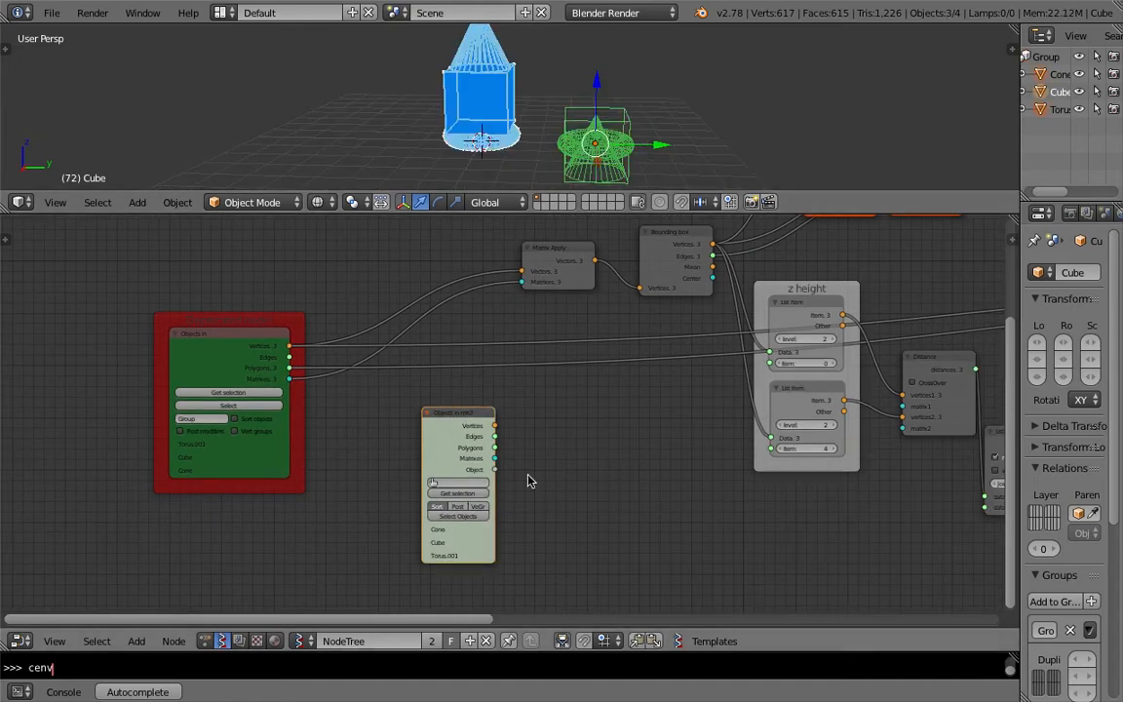
key(ctrl+s)
click(480, 421)
Step: Bring a Viewer Draw node beside Objects in mk3 and connect the mk3 outputs to its inputs
key(Home)
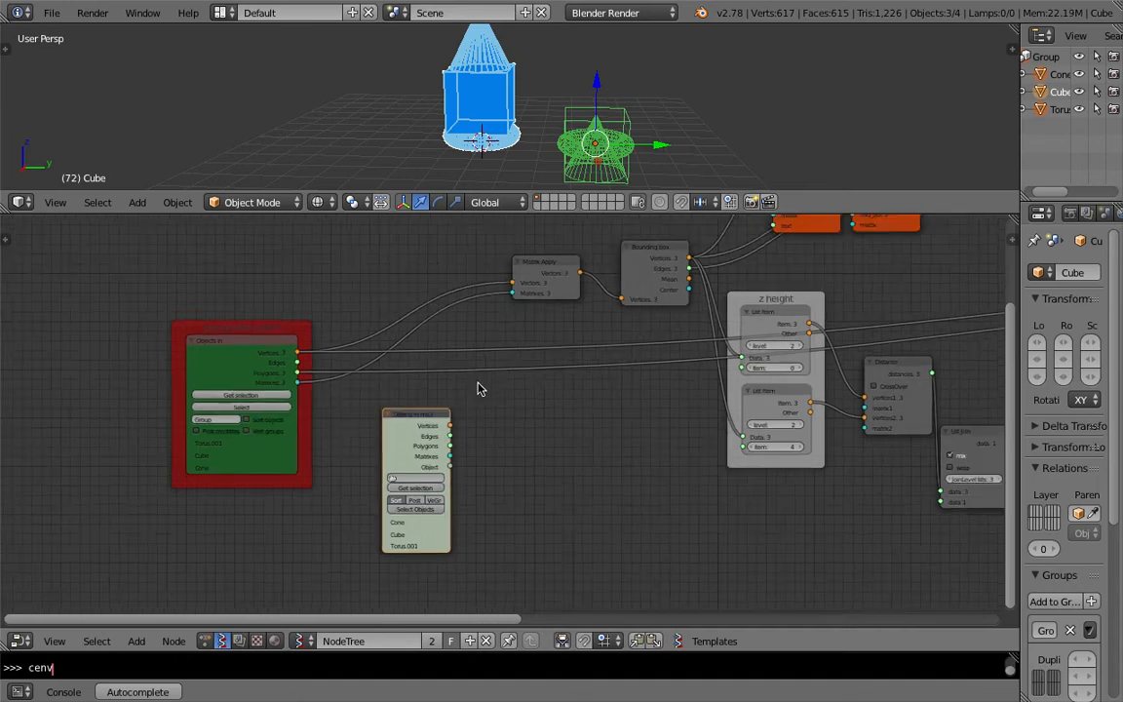
drag(177, 356, 104, 405)
scroll(499, 402, down, 3)
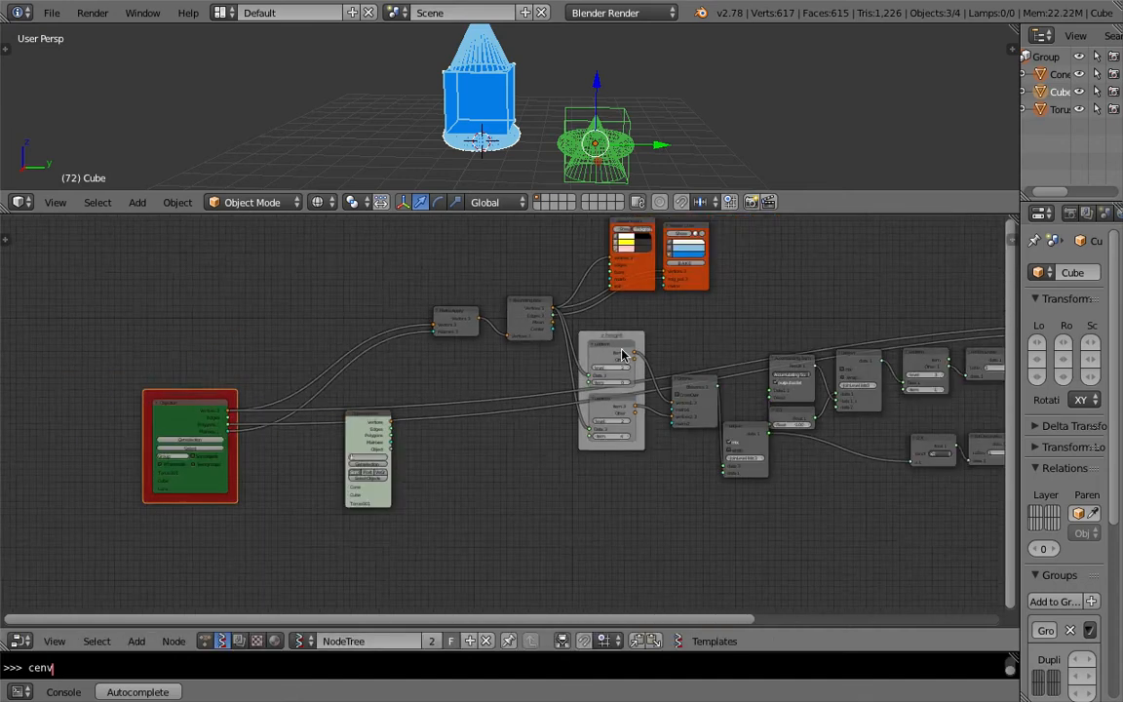
middle_drag(619, 352, 430, 337)
key(Home)
drag(873, 293, 352, 410)
middle_drag(342, 410, 533, 359)
scroll(531, 357, up, 4)
drag(478, 337, 436, 388)
scroll(416, 395, up, 3)
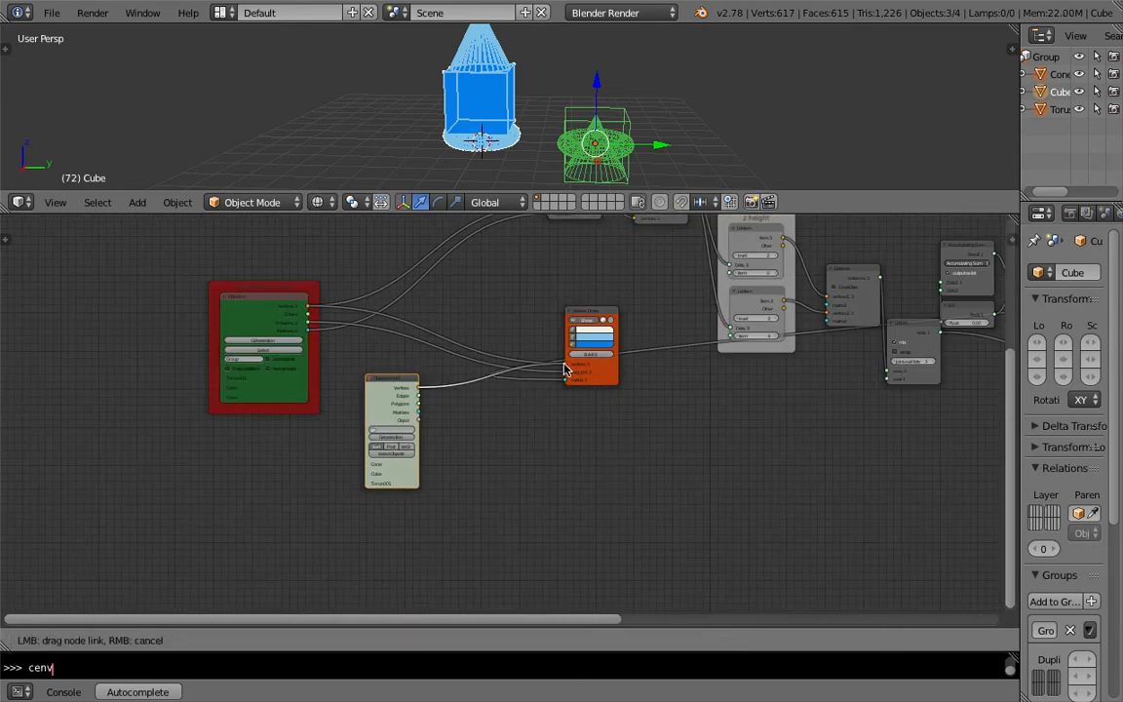
drag(563, 368, 564, 367)
drag(416, 403, 566, 376)
scroll(577, 339, down, 2)
middle_drag(576, 339, 414, 403)
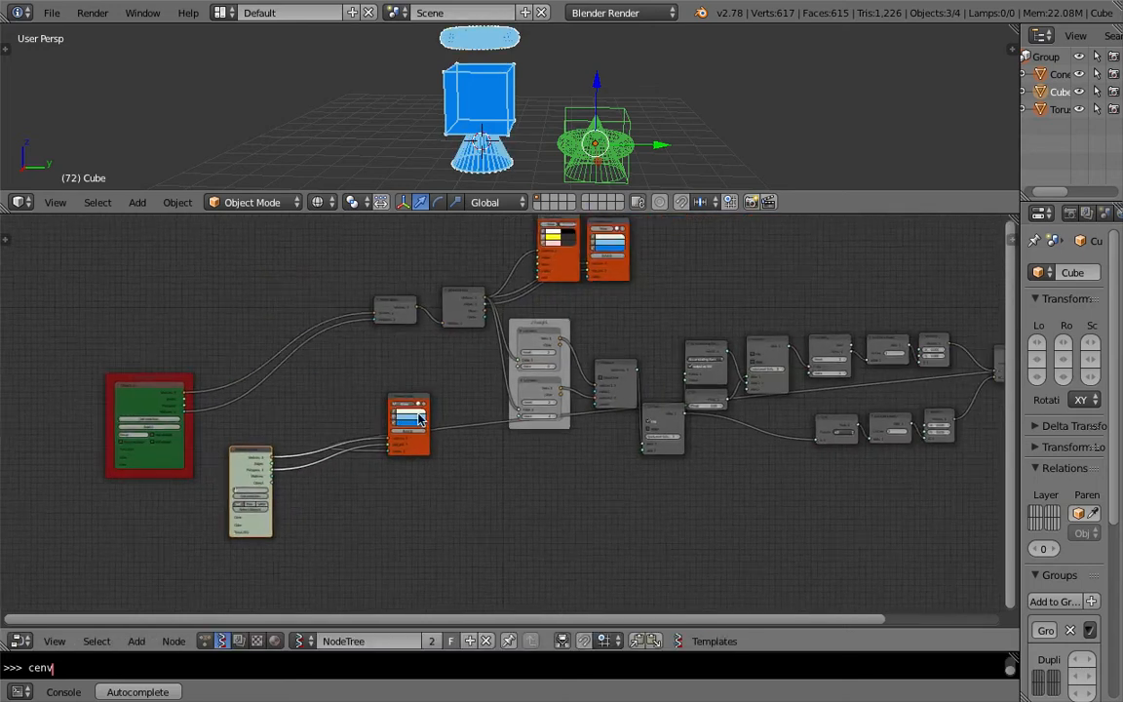
Step: Move the Viewer Draw node to the lower right, below the main node chain
scroll(416, 403, down, 1)
drag(435, 400, 866, 272)
middle_drag(997, 289, 682, 297)
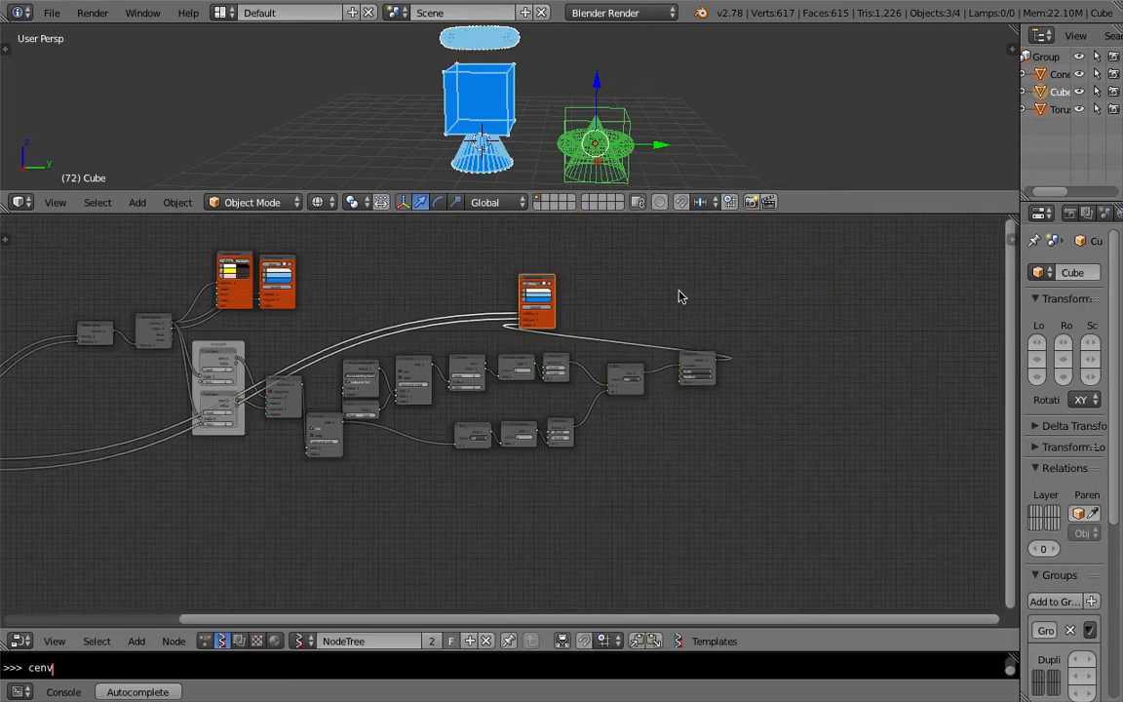
drag(543, 281, 780, 501)
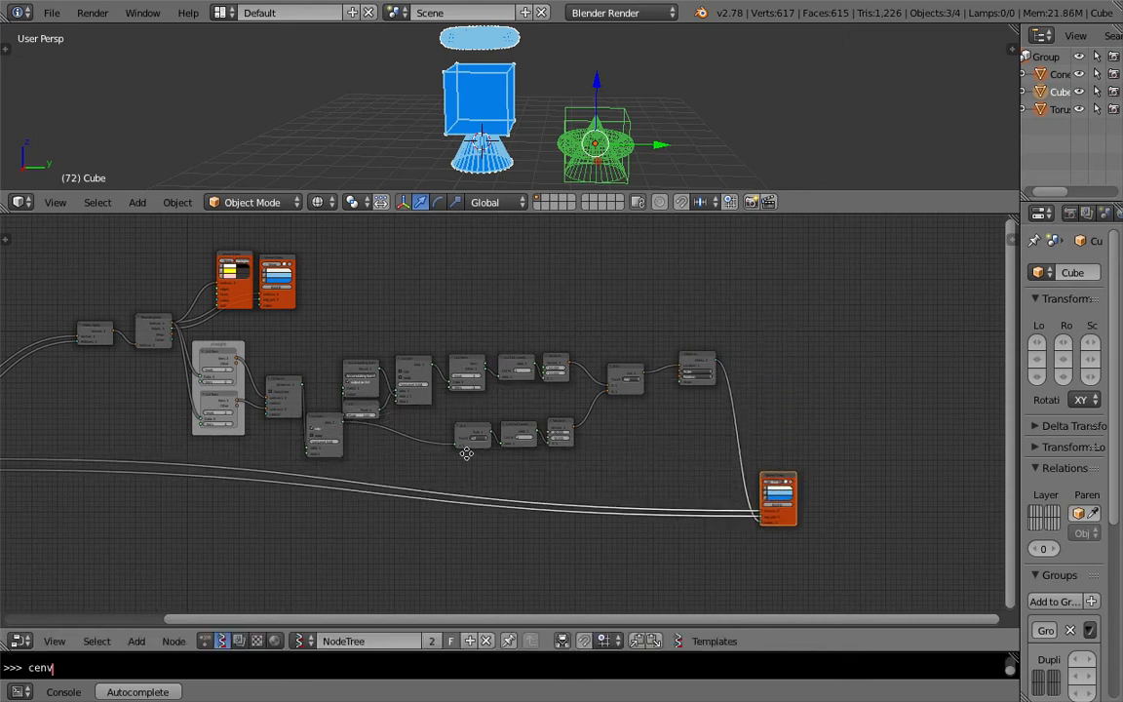
middle_drag(122, 482, 231, 426)
drag(82, 403, 262, 439)
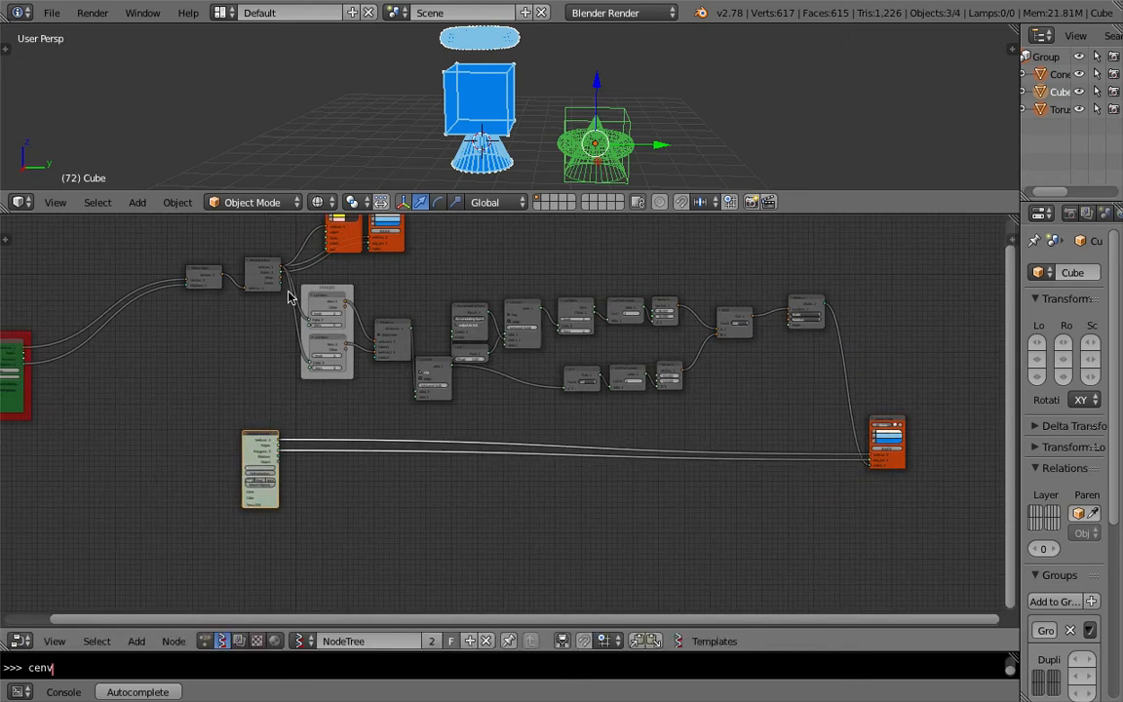
Step: Connect the Objects in mk3 Vertices output to the Matrix Apply node's Vectors input
scroll(741, 409, up, 2)
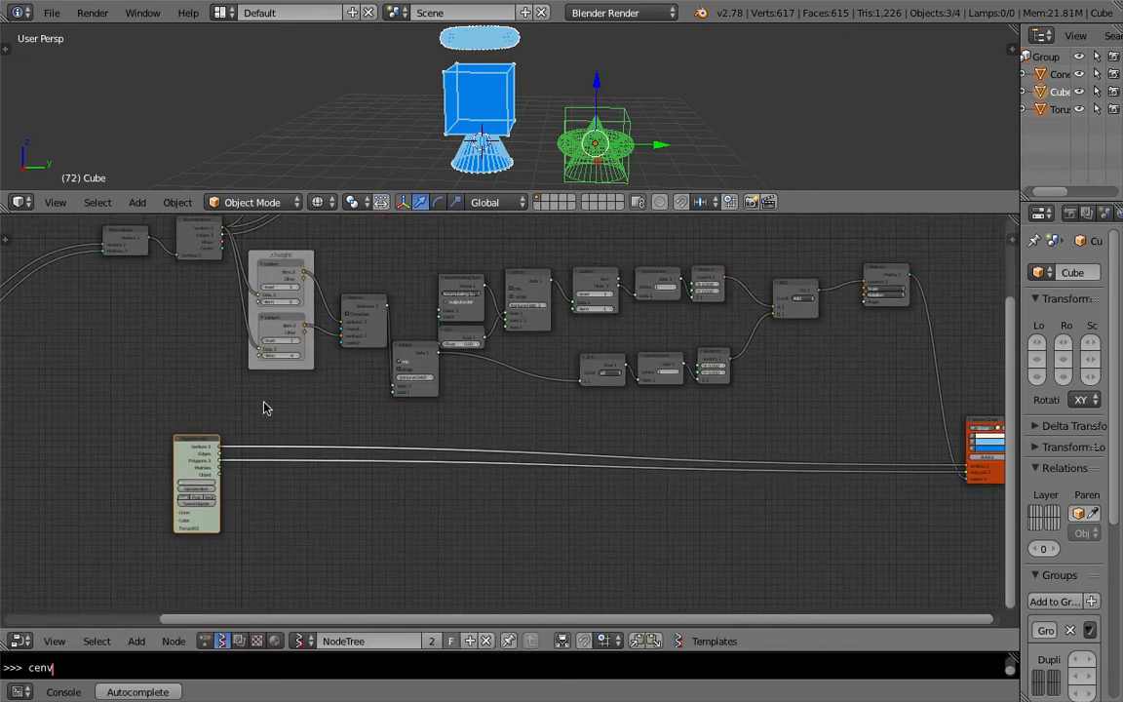
middle_drag(542, 341, 459, 338)
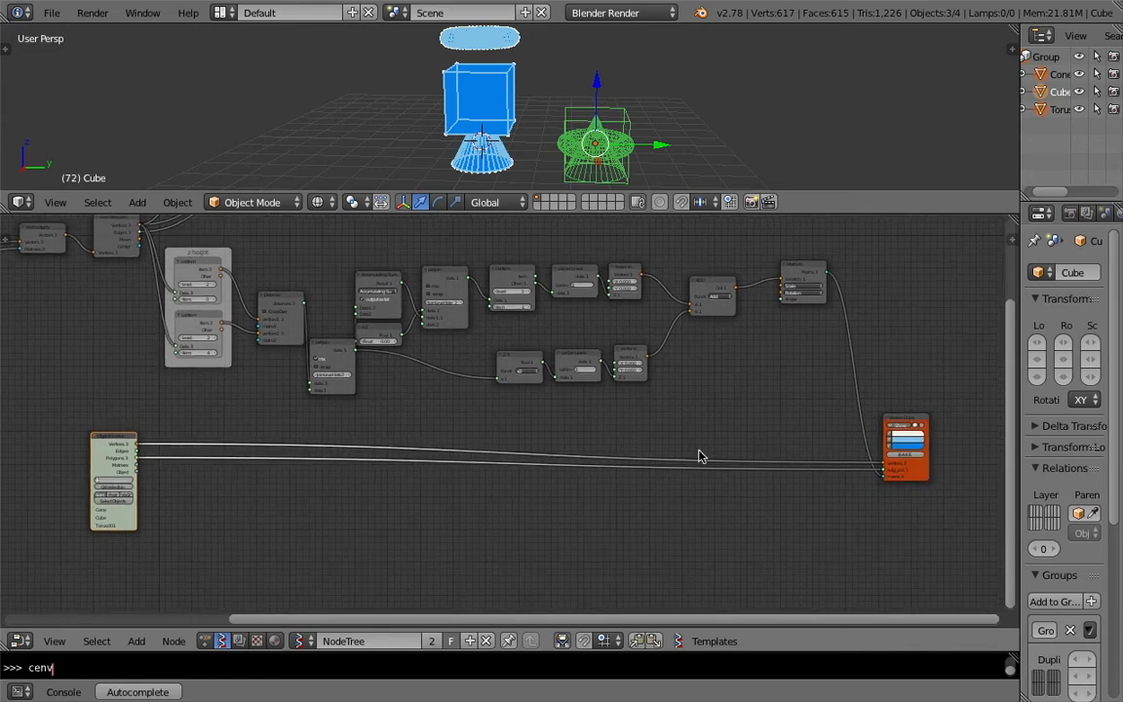
scroll(118, 468, up, 1)
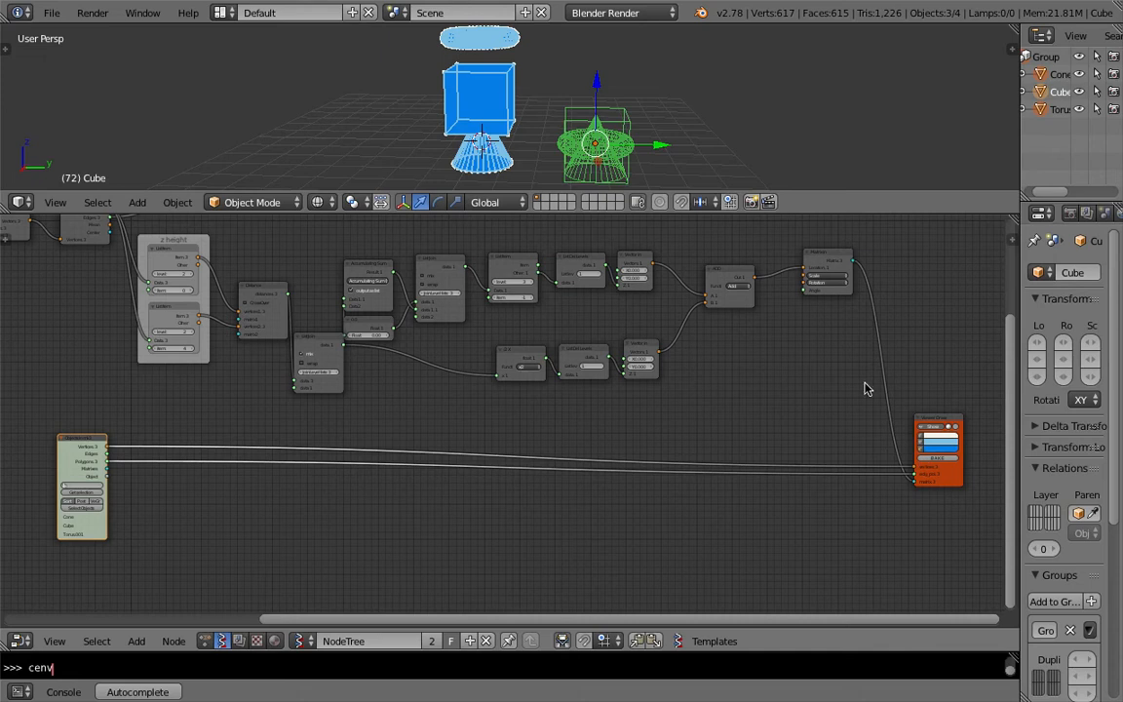
middle_drag(859, 289, 831, 305)
middle_drag(519, 137, 540, 106)
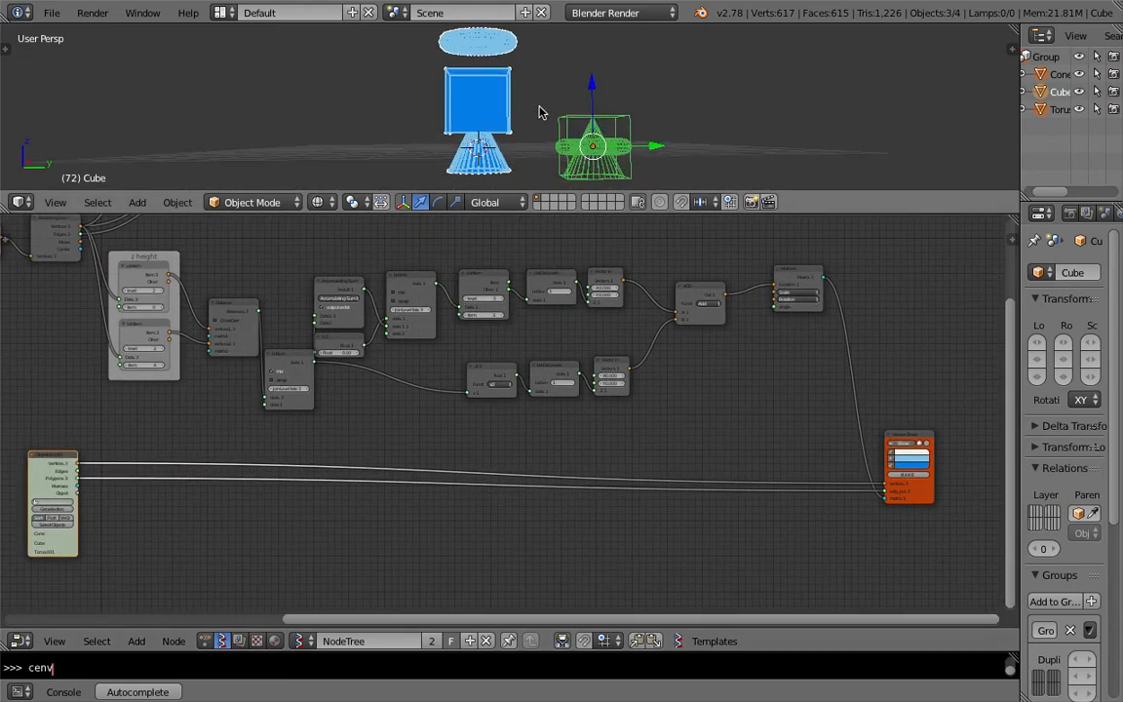
middle_drag(875, 471, 861, 479)
middle_drag(185, 416, 697, 412)
drag(546, 458, 414, 461)
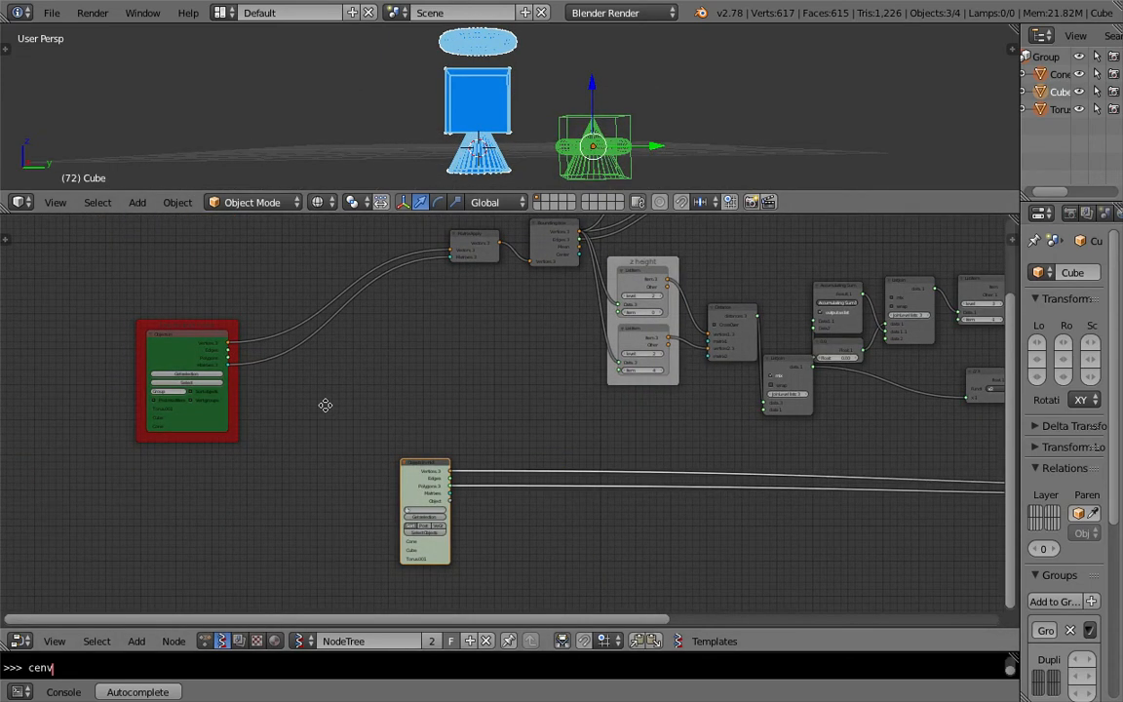
middle_drag(192, 339, 261, 348)
scroll(468, 417, up, 2)
drag(493, 480, 495, 354)
drag(524, 240, 524, 239)
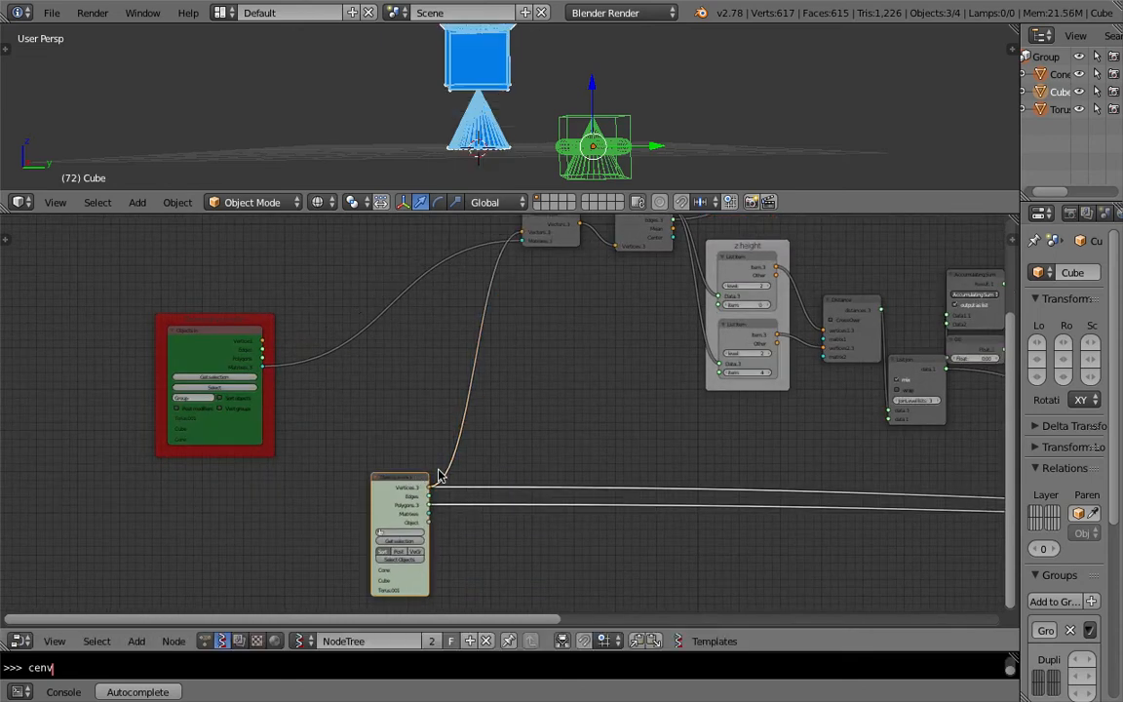
Step: Connect the Objects in mk3 Matrices output to the Matrix Apply node and delete the old Objects node
drag(436, 515, 523, 239)
key(x)
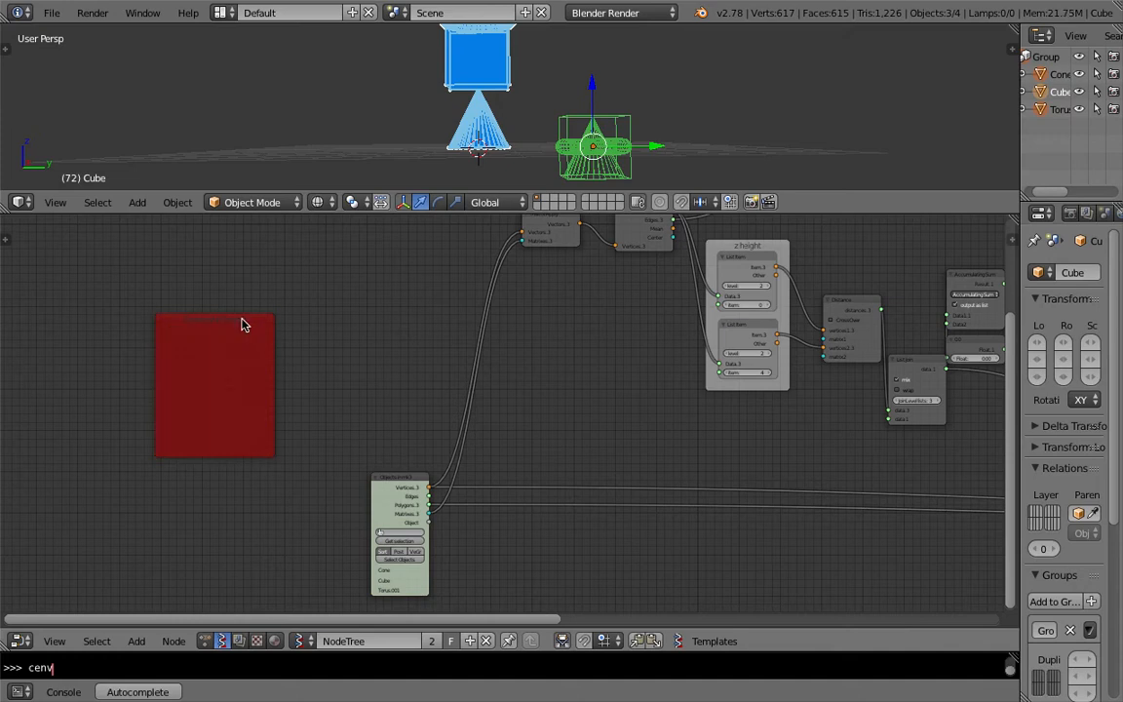
Step: Rearrange the node tree so the Objects in mk3 node sits left of the main chain, and save the file
scroll(421, 469, down, 1)
drag(427, 473, 440, 494)
scroll(434, 493, down, 4)
middle_drag(376, 476, 298, 451)
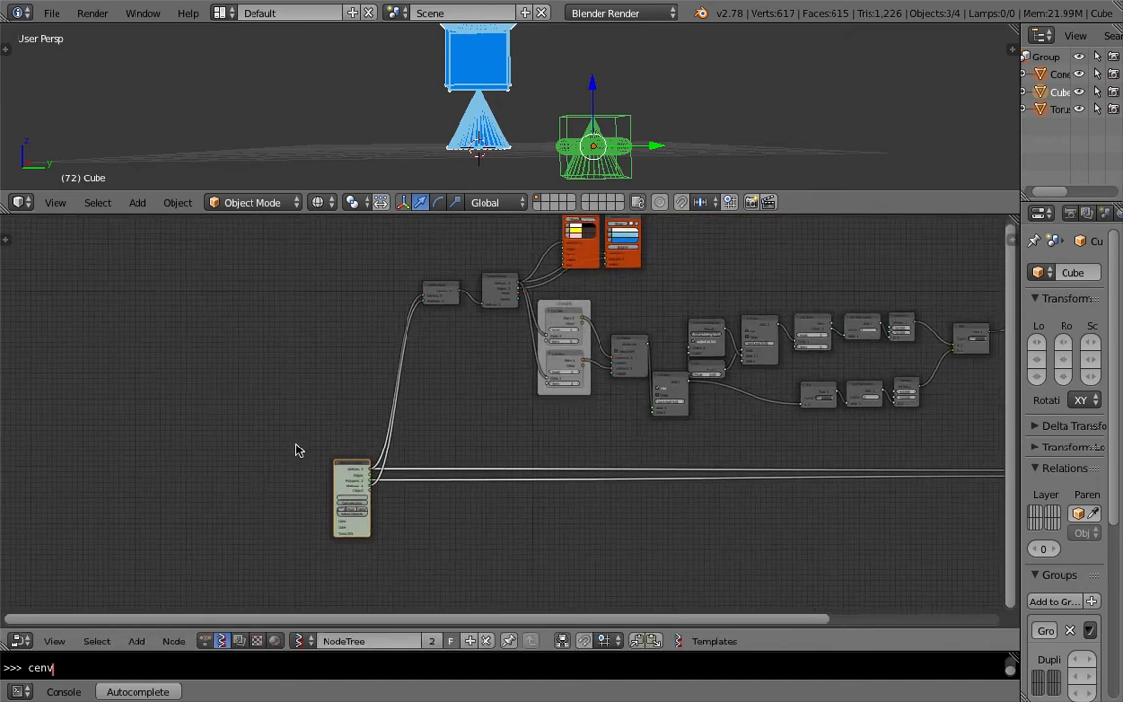
middle_drag(666, 456, 301, 448)
drag(753, 428, 765, 446)
middle_drag(495, 389, 556, 443)
key(ctrl+s)
click(556, 442)
Step: Enlarge the 3D viewport above the node editor, orbit the view and switch its shading to solid
scroll(303, 287, up, 1)
middle_drag(273, 260, 398, 334)
scroll(343, 297, up, 3)
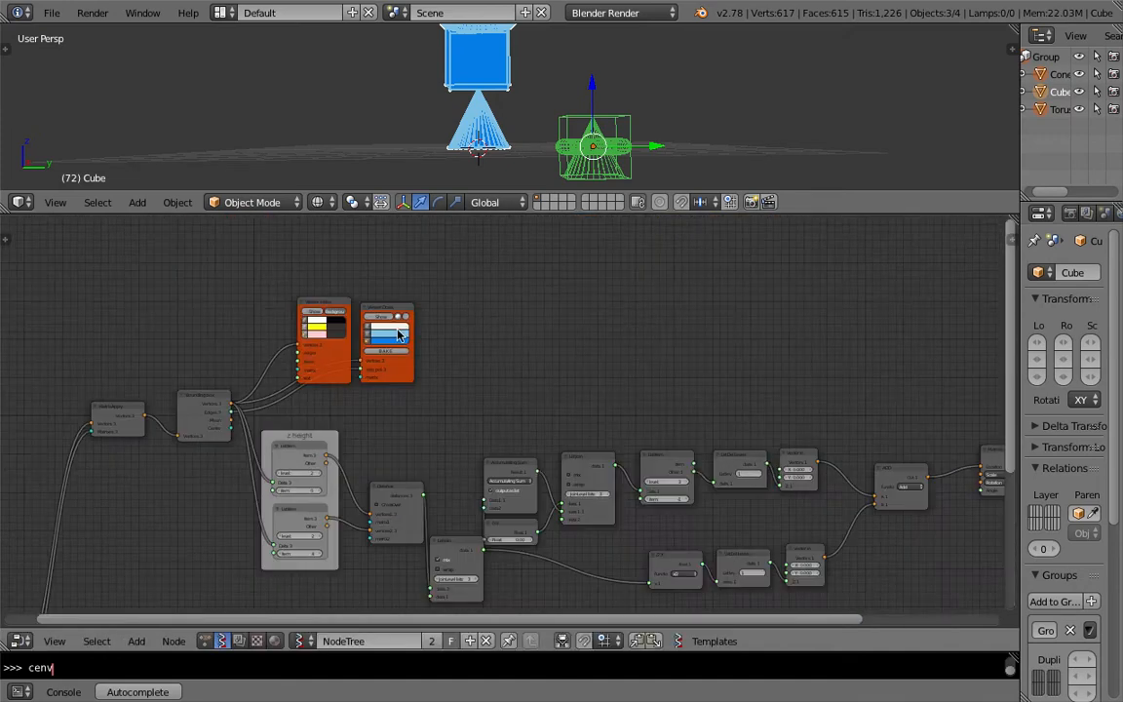
drag(531, 214, 480, 356)
middle_drag(480, 239, 426, 265)
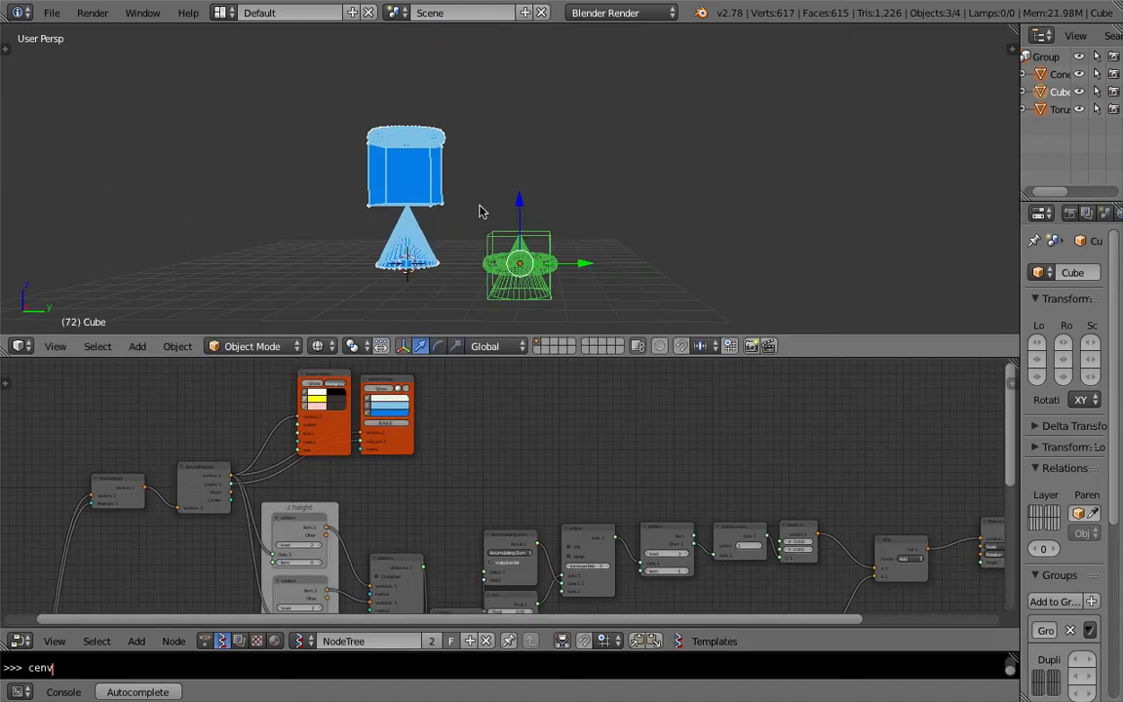
middle_drag(400, 229, 399, 253)
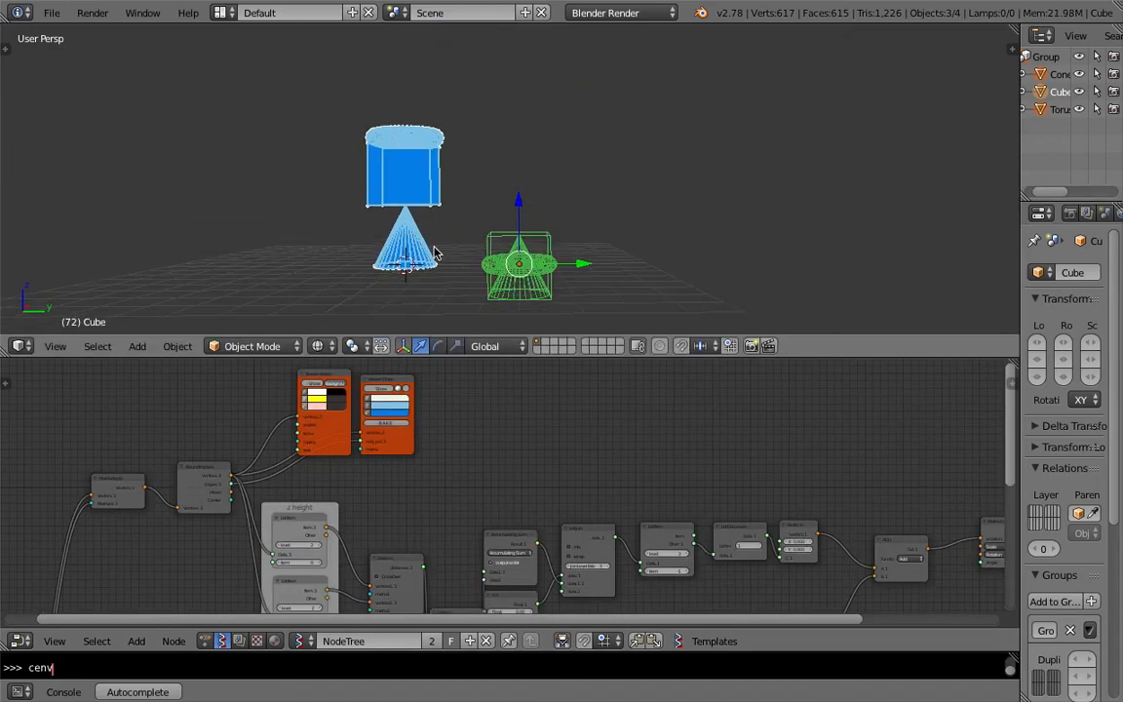
mouse_move(434, 177)
middle_down()
mouse_move(470, 190)
mouse_move(458, 207)
middle_up()
key(z)
key(z)
key(z)
Step: Adjust the Viewer Draw node's display toggles so the stacked objects draw as shaded faces, and save
middle_drag(695, 470, 527, 405)
middle_drag(809, 469, 466, 388)
middle_drag(635, 530, 554, 441)
scroll(553, 482, up, 2)
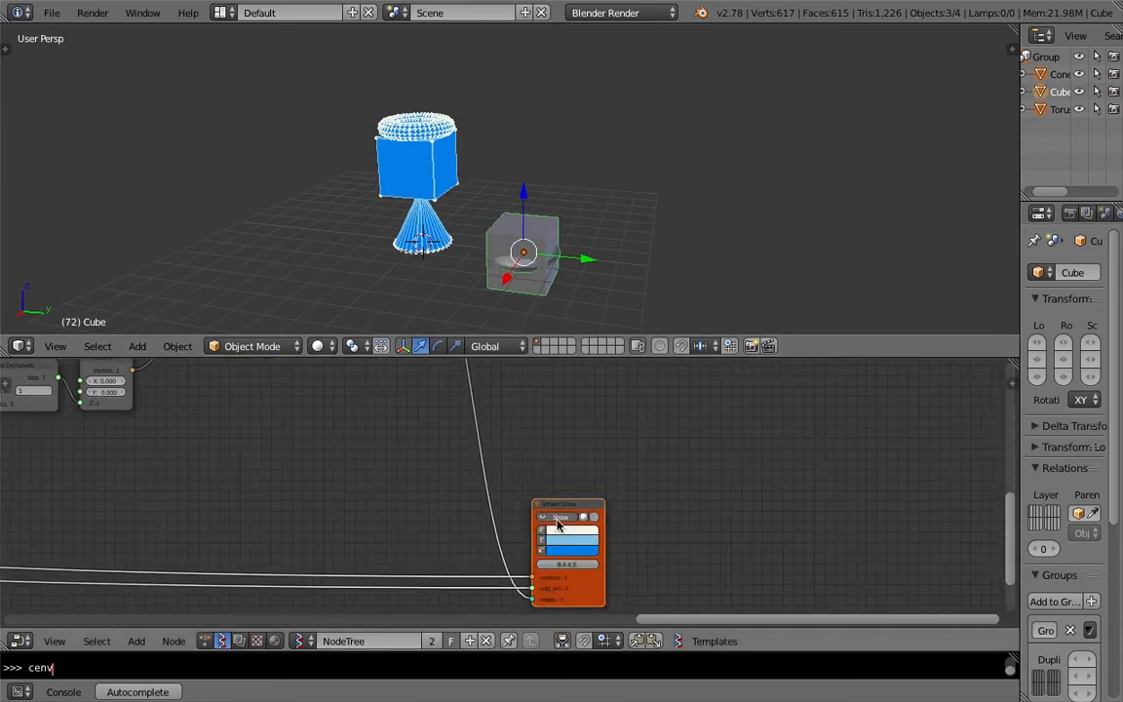
click(544, 531)
middle_drag(357, 485, 599, 493)
key(ctrl+s)
click(599, 494)
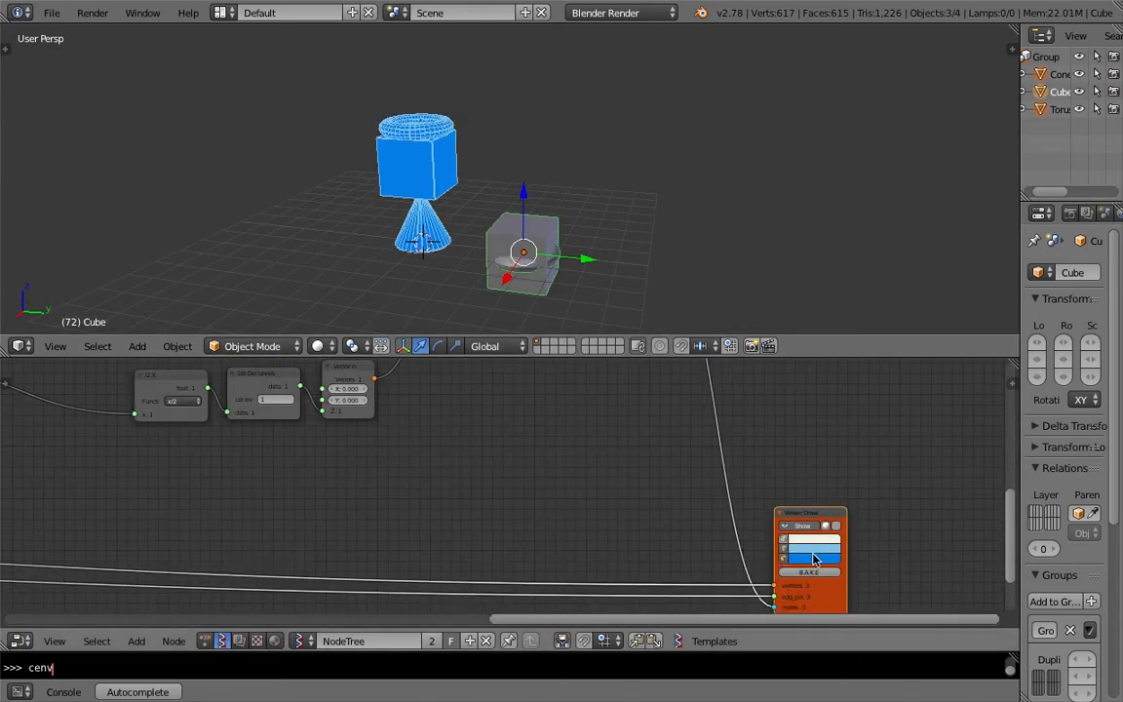
click(784, 548)
drag(809, 513, 782, 490)
click(811, 504)
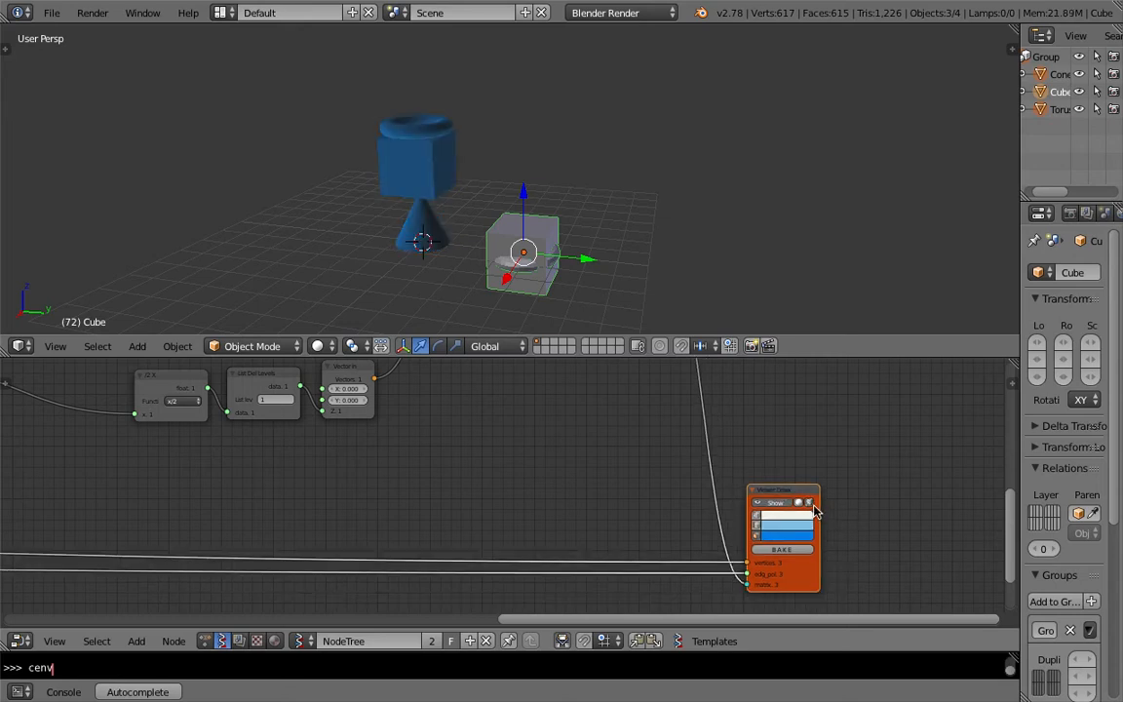
Step: Deselect everything and save the blend file to the Desktop as the next incremented version of ZEFFII_STACKING_05.blend
middle_drag(483, 165, 495, 223)
key(a)
key(super+s)
click(587, 185)
click(52, 12)
click(97, 165)
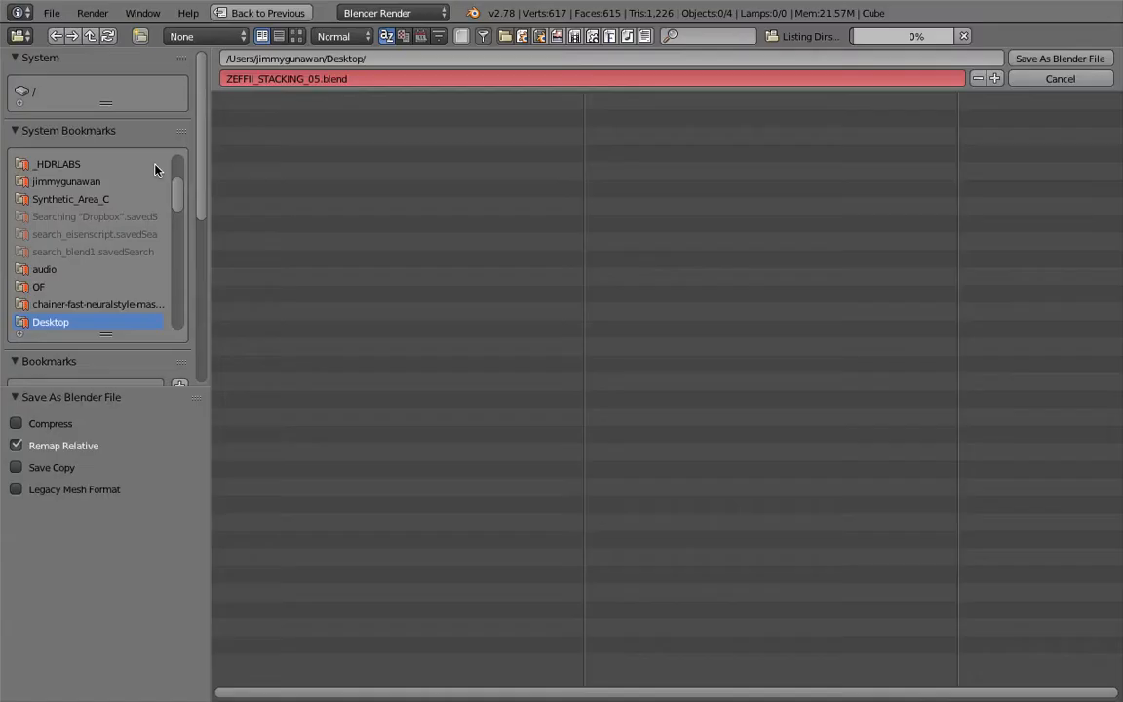
click(995, 78)
click(1060, 58)
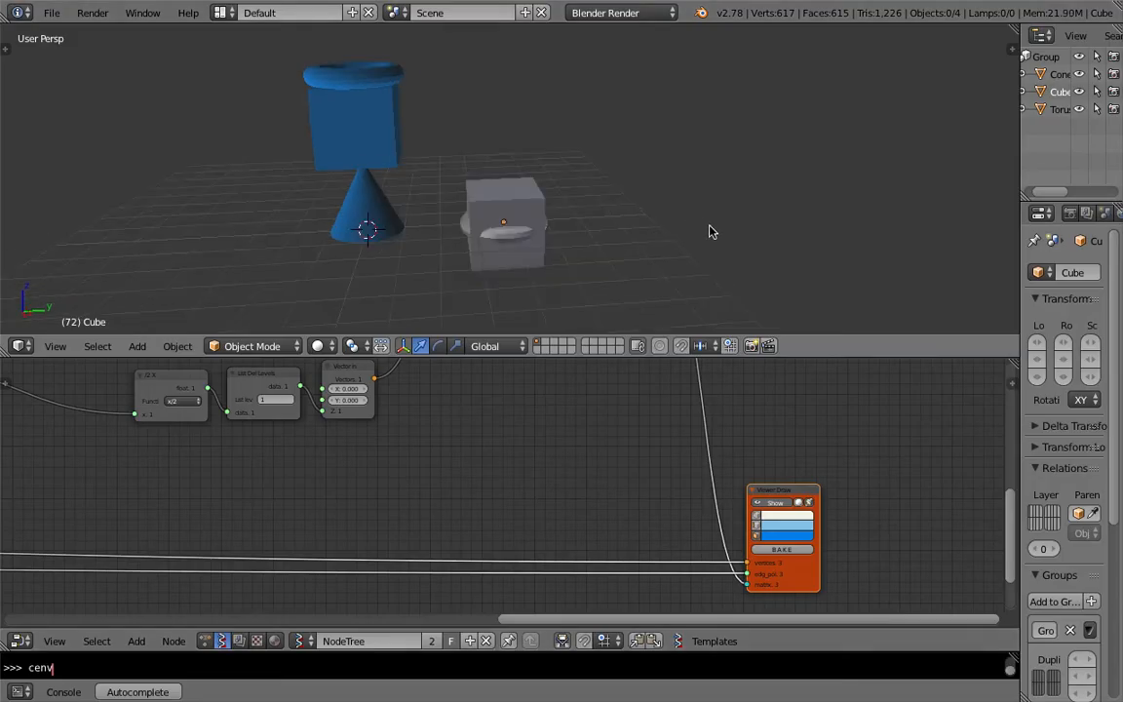
Step: Open the node editor sidebar's SV import/export panel and start exporting the node tree
key(n)
scroll(933, 180, down, 15)
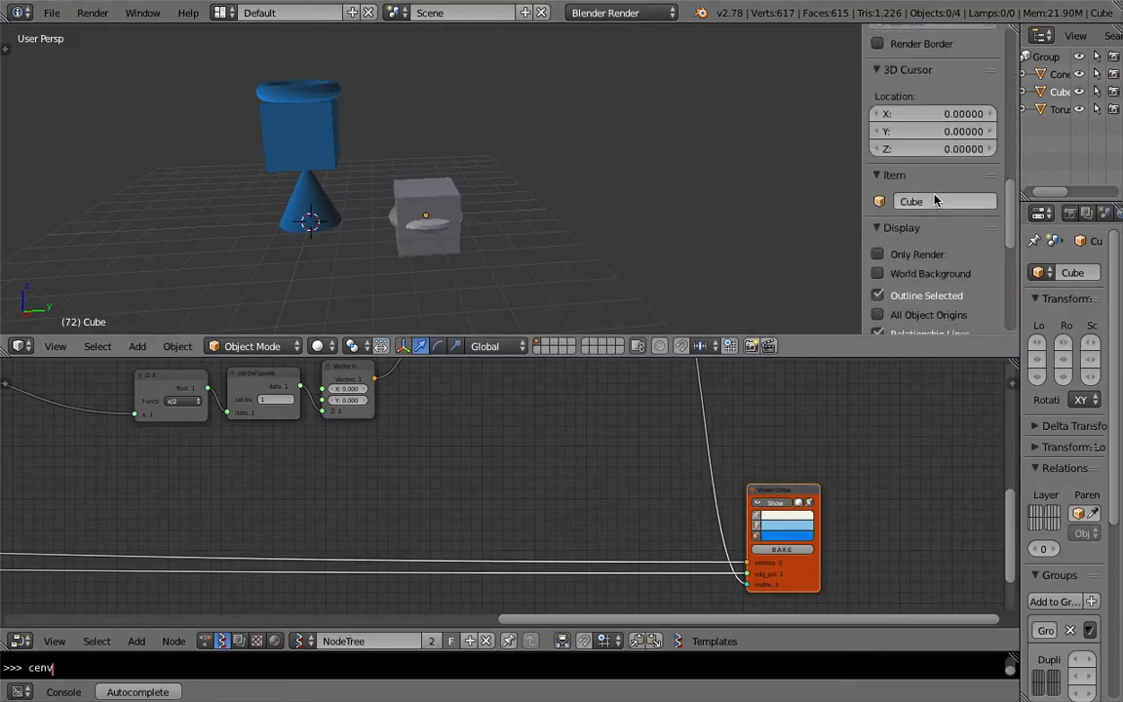
scroll(917, 205, up, 12)
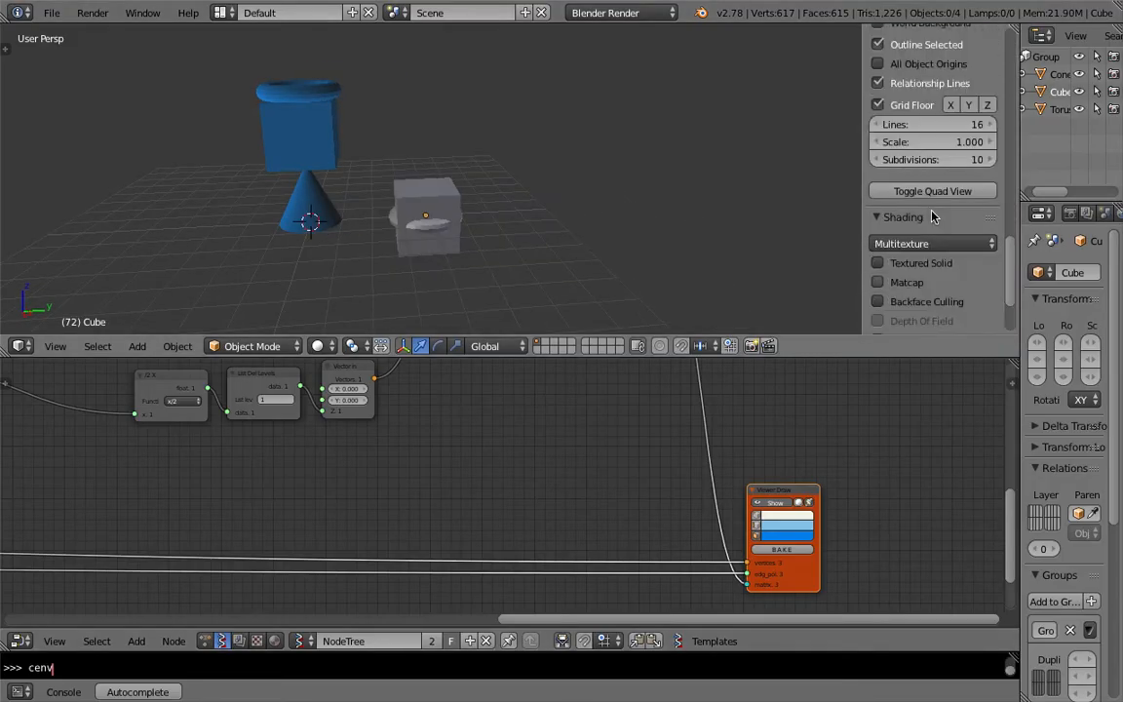
scroll(893, 185, up, 3)
scroll(819, 443, down, 2)
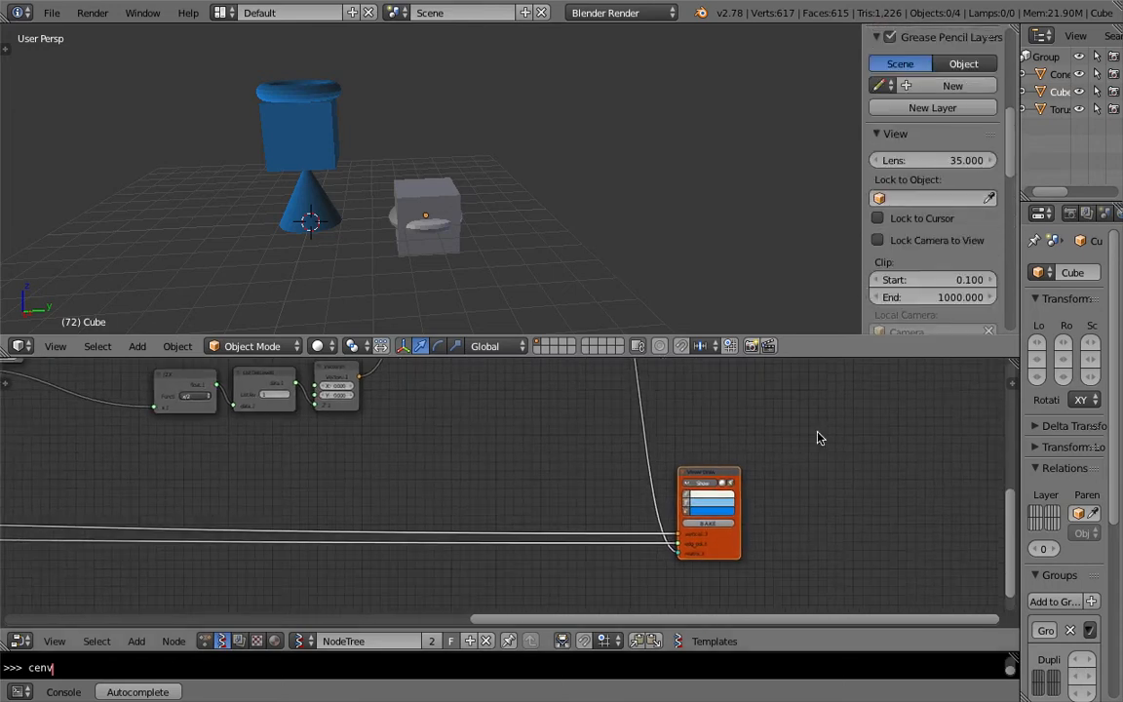
key(n)
scroll(931, 472, down, 10)
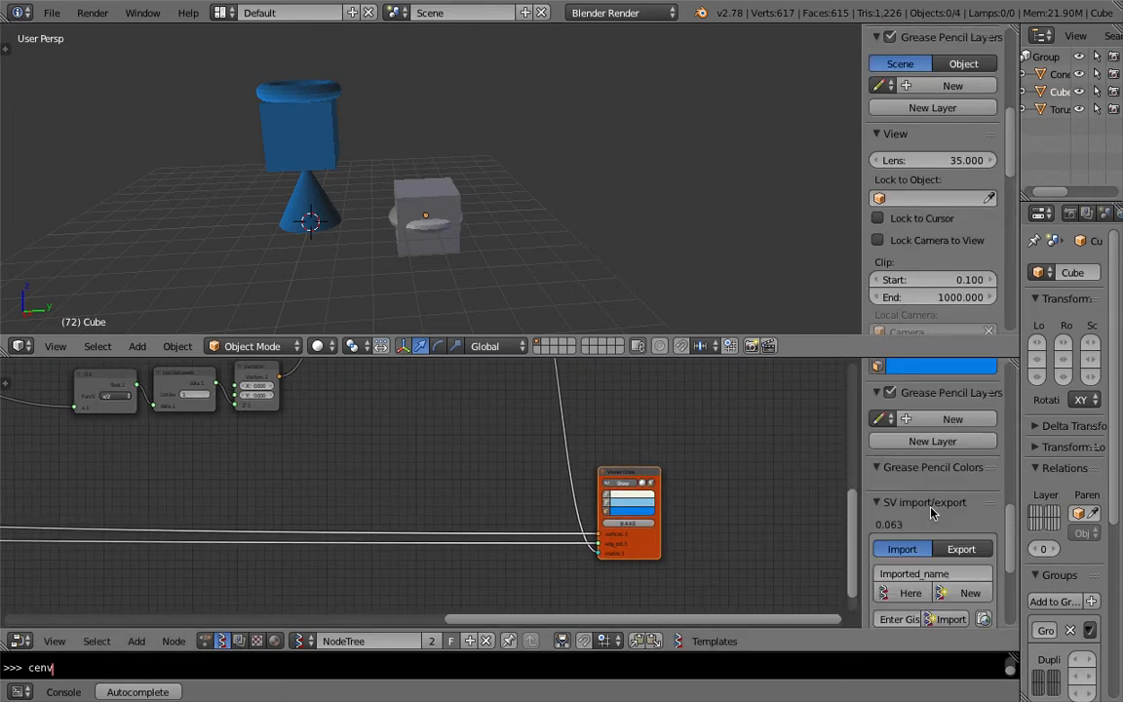
click(961, 443)
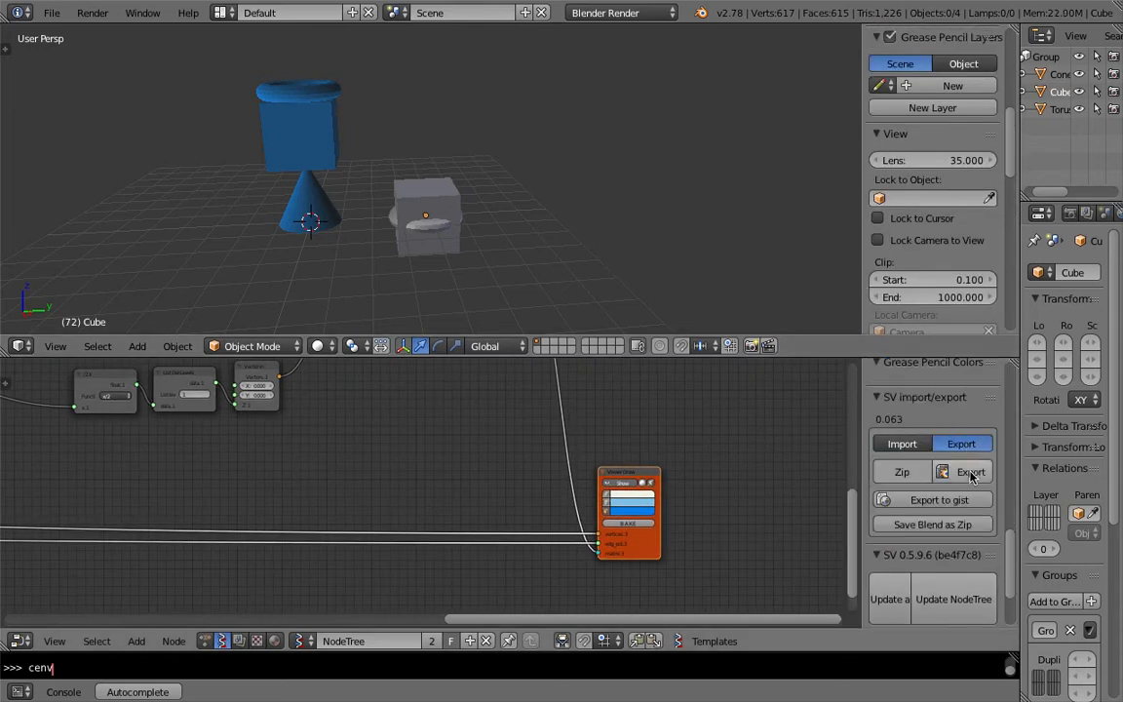
click(965, 470)
Step: Export the node tree as sv_stacking_zeffii.json into the Desktop folder
scroll(107, 275, down, 6)
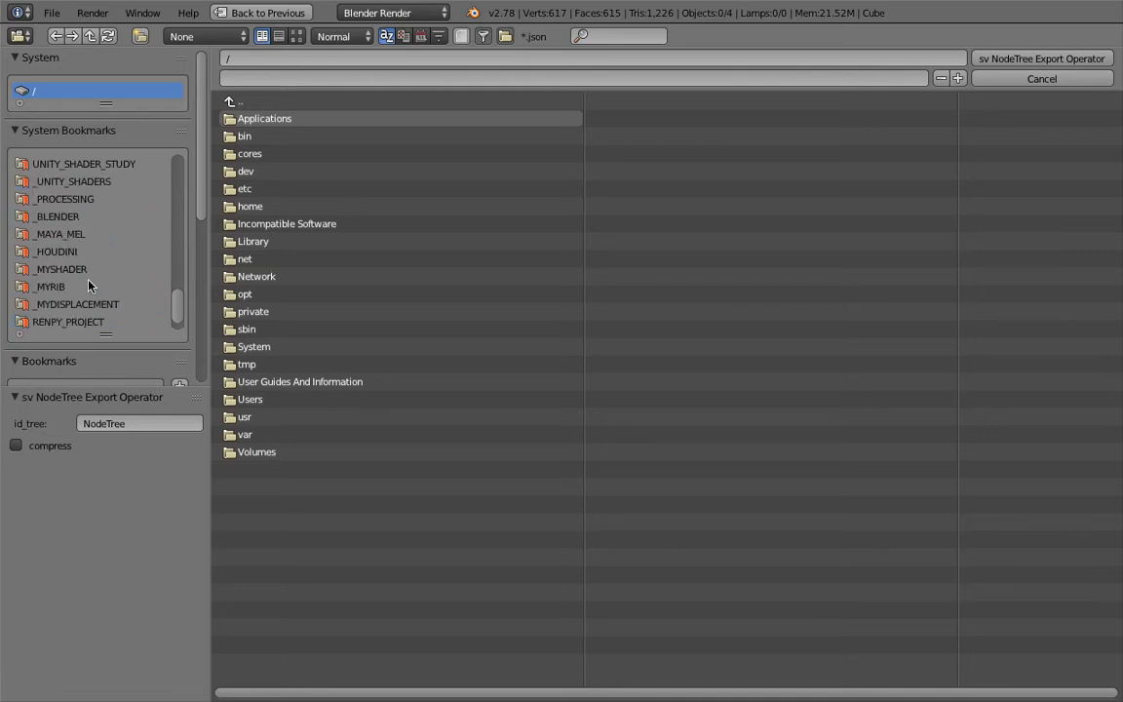
scroll(90, 287, up, 6)
drag(175, 280, 79, 183)
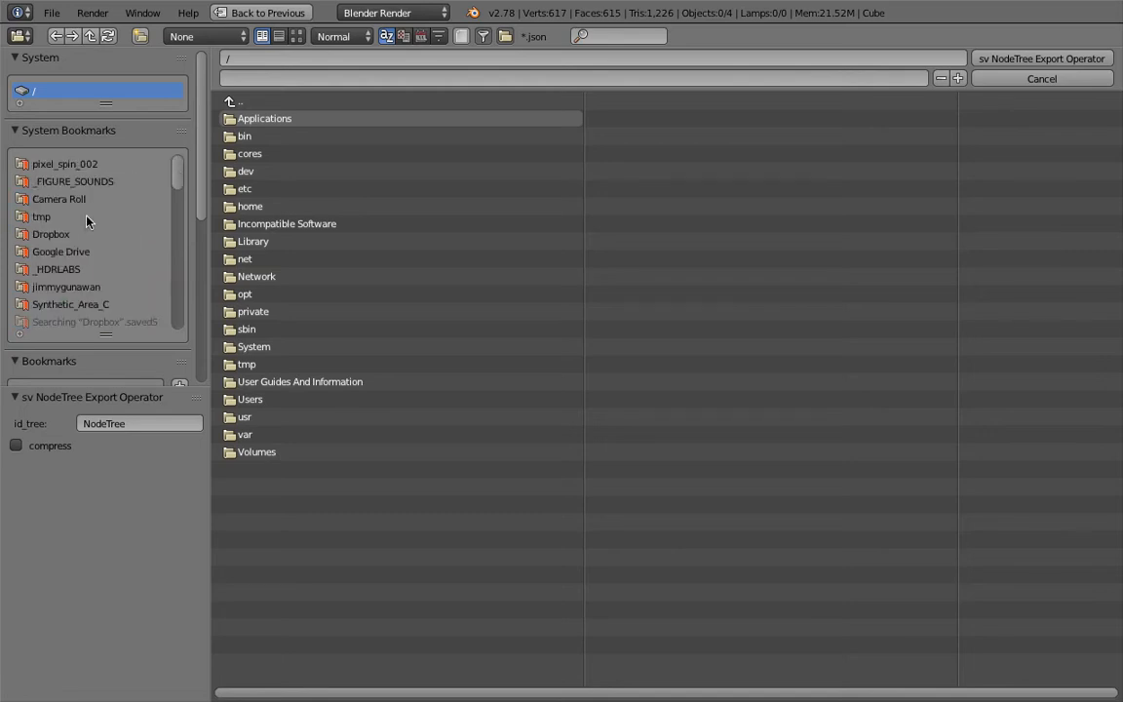
click(78, 212)
scroll(81, 236, down, 5)
click(93, 286)
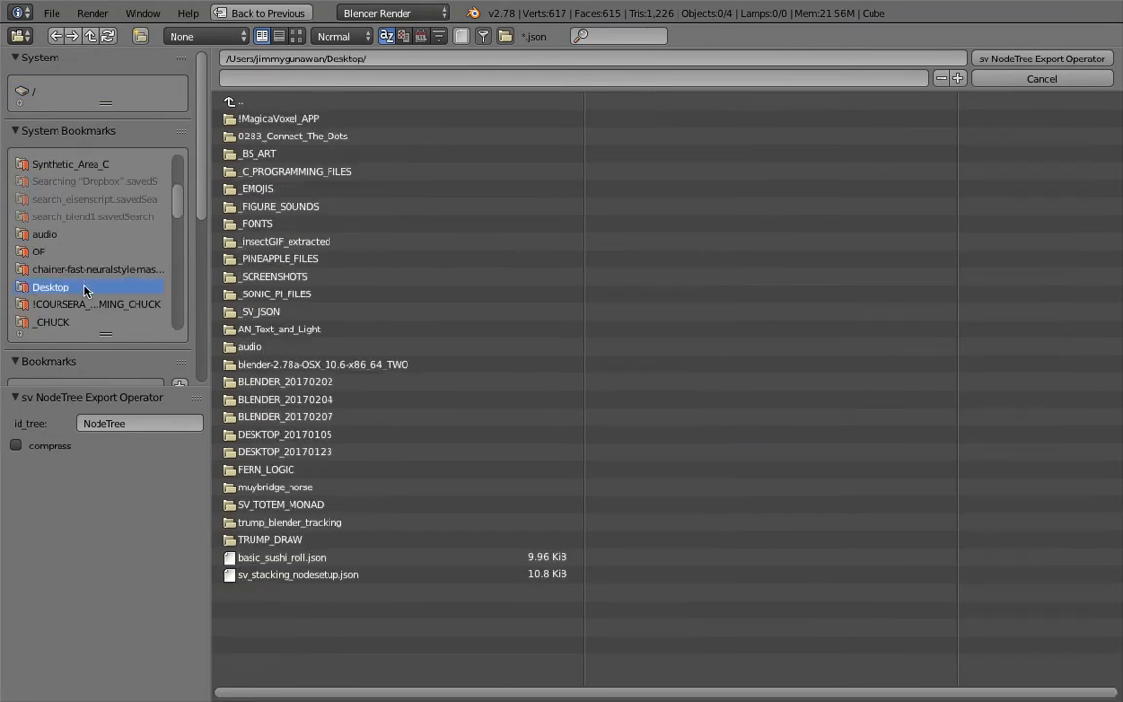
click(312, 77)
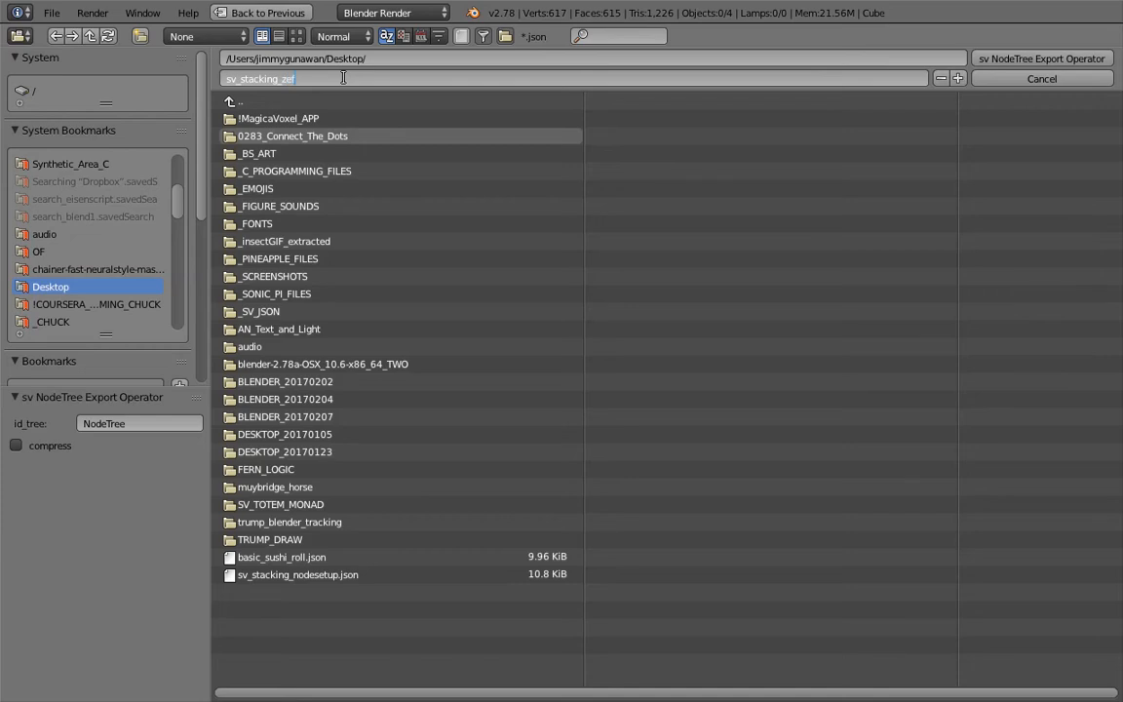
key(Return)
click(1041, 59)
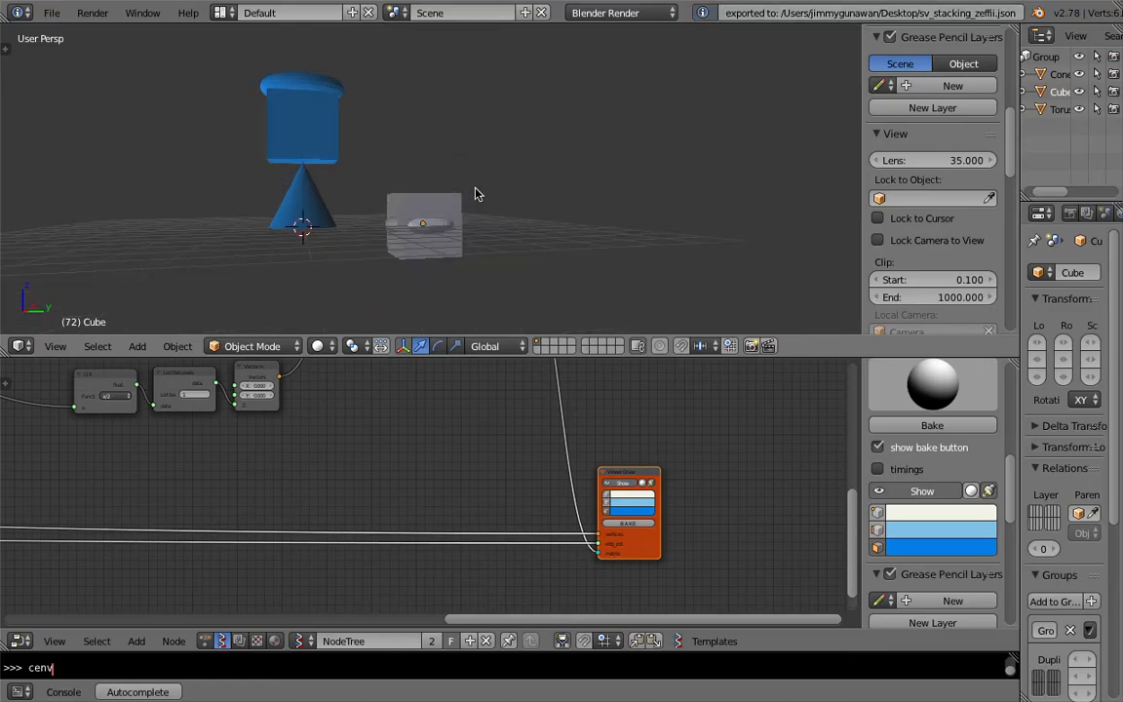
Step: Add a Monkey mesh and move it above the cube on the right
key(shift+a)
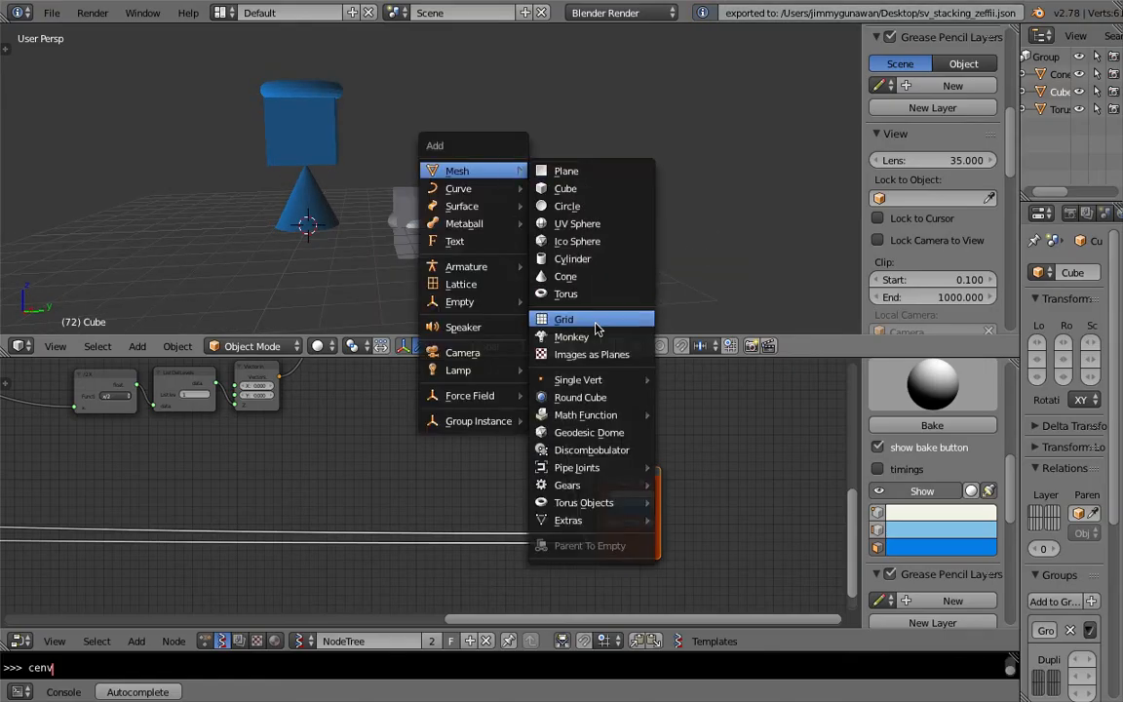
click(561, 337)
key(g)
click(551, 184)
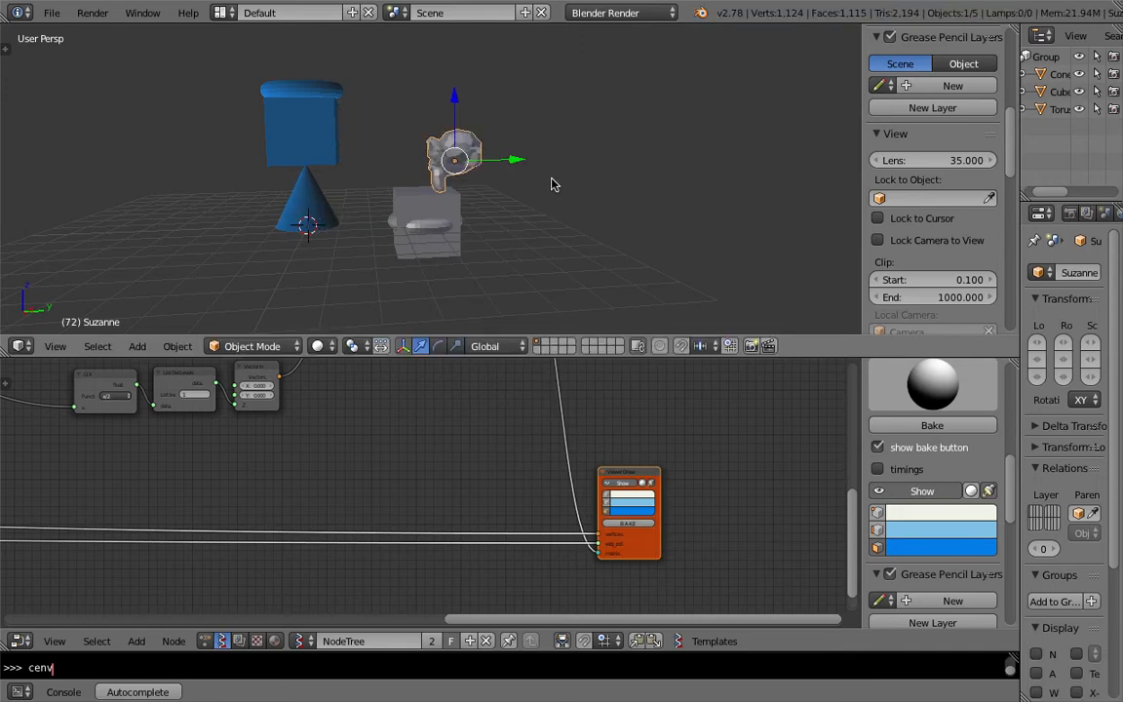
Step: Rotate the monkey freely with trackball rotation
key(r)
key(r)
click(463, 127)
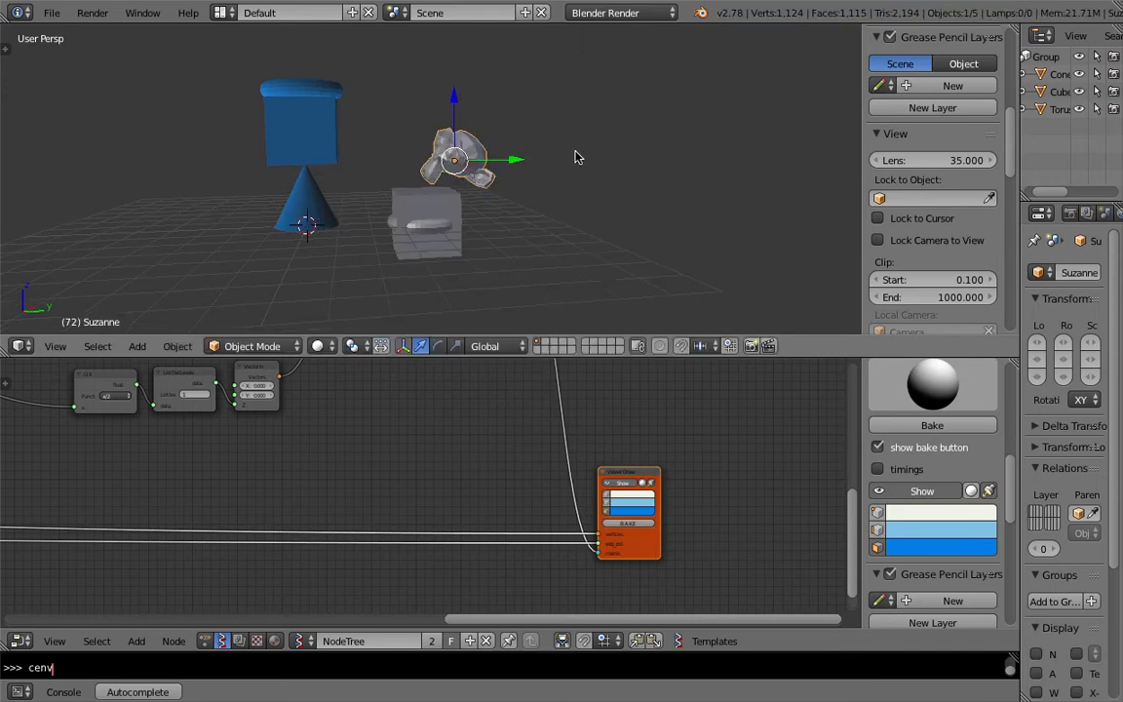
Step: Add an Ico Sphere and move it beside the monkey
key(shift+a)
mouse_move(573, 157)
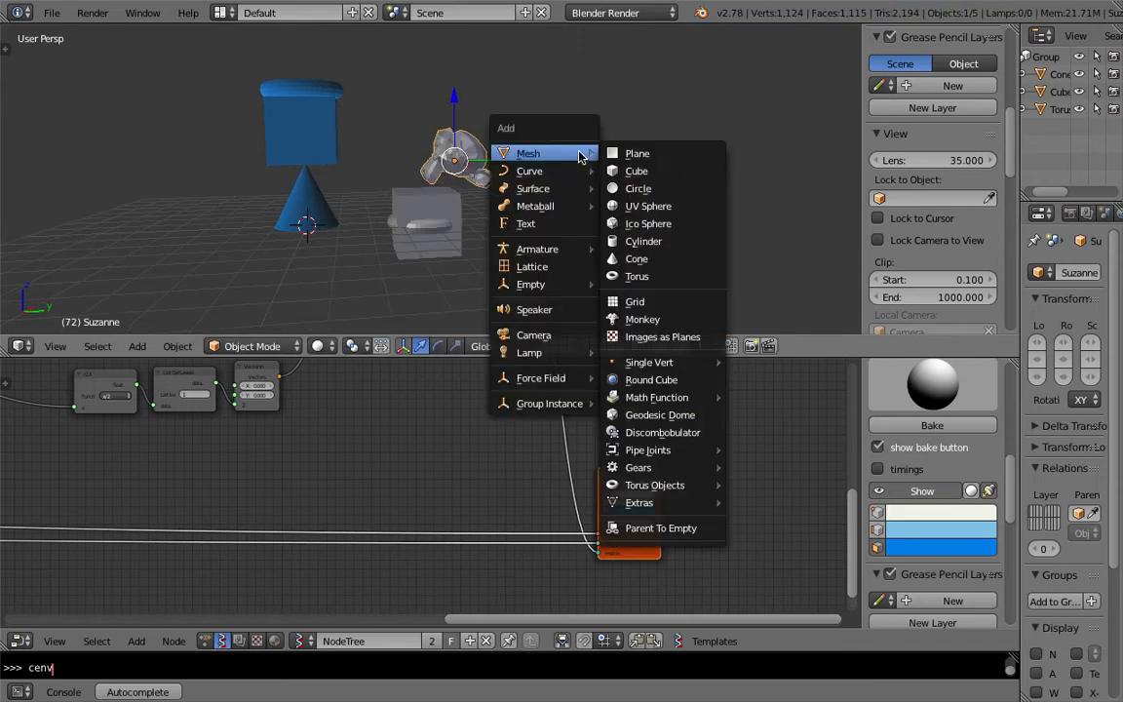
click(654, 224)
key(g)
click(634, 153)
Step: Box-select the cube, monkey and ico sphere and load them into the Objects in mk3 node
key(a)
key(a)
key(a)
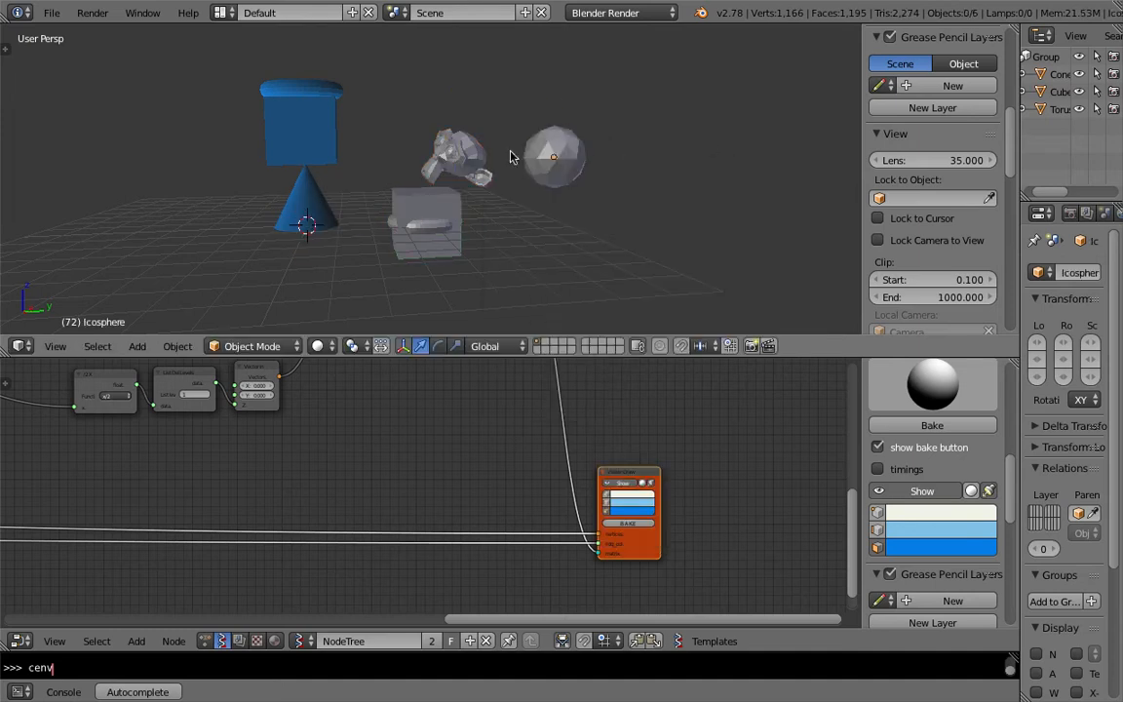
key(b)
drag(653, 132, 449, 242)
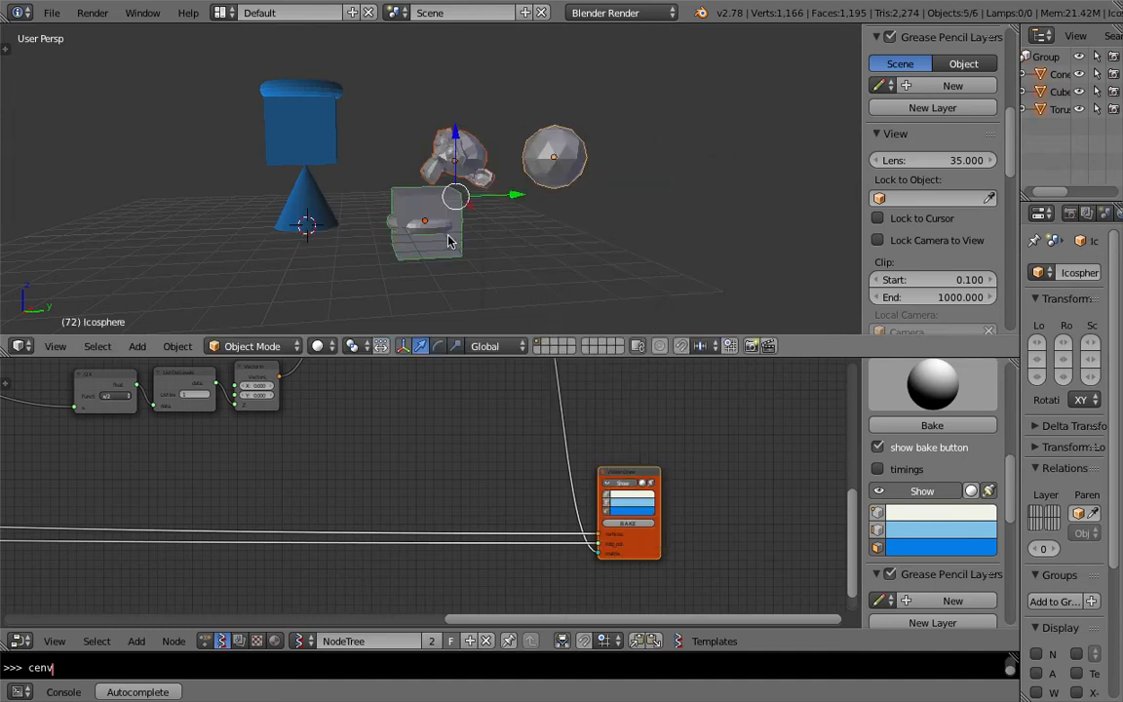
middle_drag(349, 472, 731, 459)
middle_drag(363, 436, 801, 414)
mouse_move(286, 431)
middle_down()
mouse_move(472, 423)
mouse_move(232, 434)
middle_up()
click(312, 536)
scroll(390, 488, down, 3)
scroll(702, 591, down, 3)
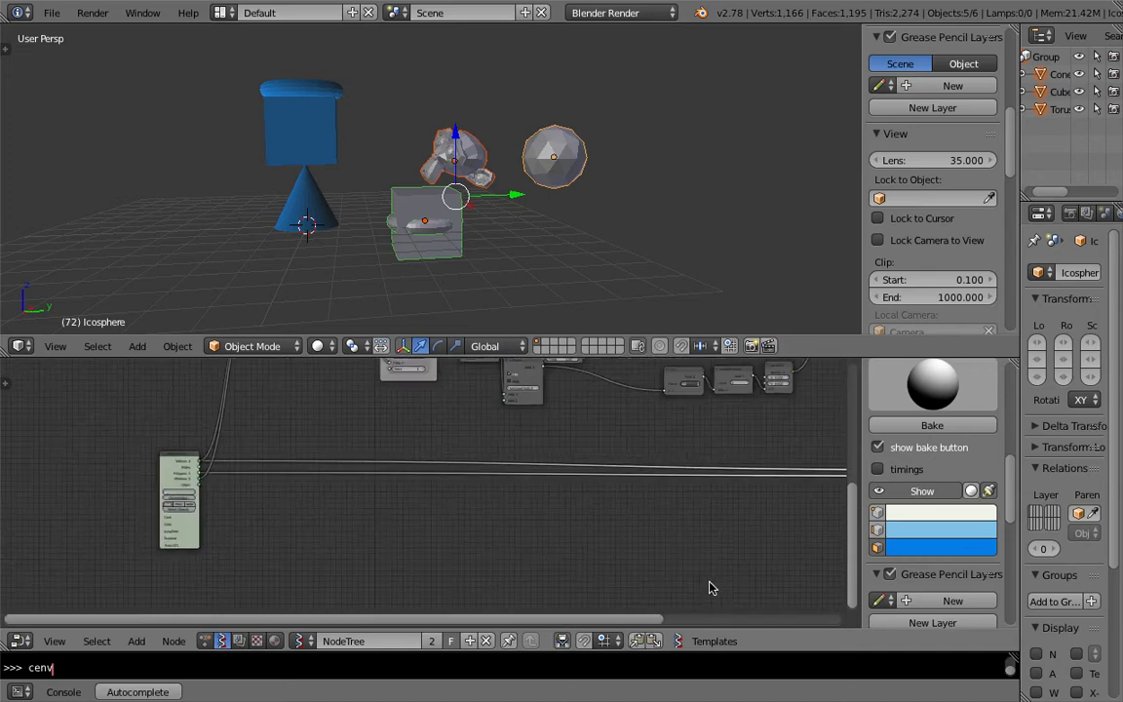
scroll(708, 585, down, 1)
middle_drag(798, 519, 526, 526)
scroll(585, 519, up, 2)
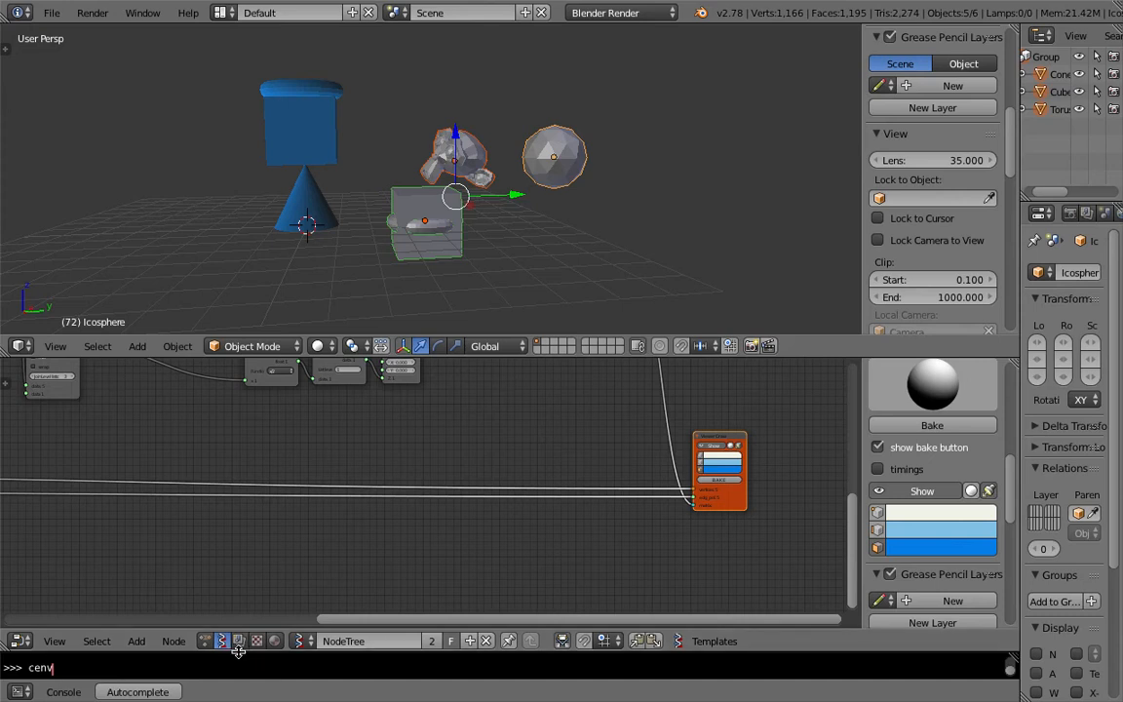
Step: Switch the console area to a Timeline and set the current frame to 24
drag(239, 655, 239, 635)
click(18, 692)
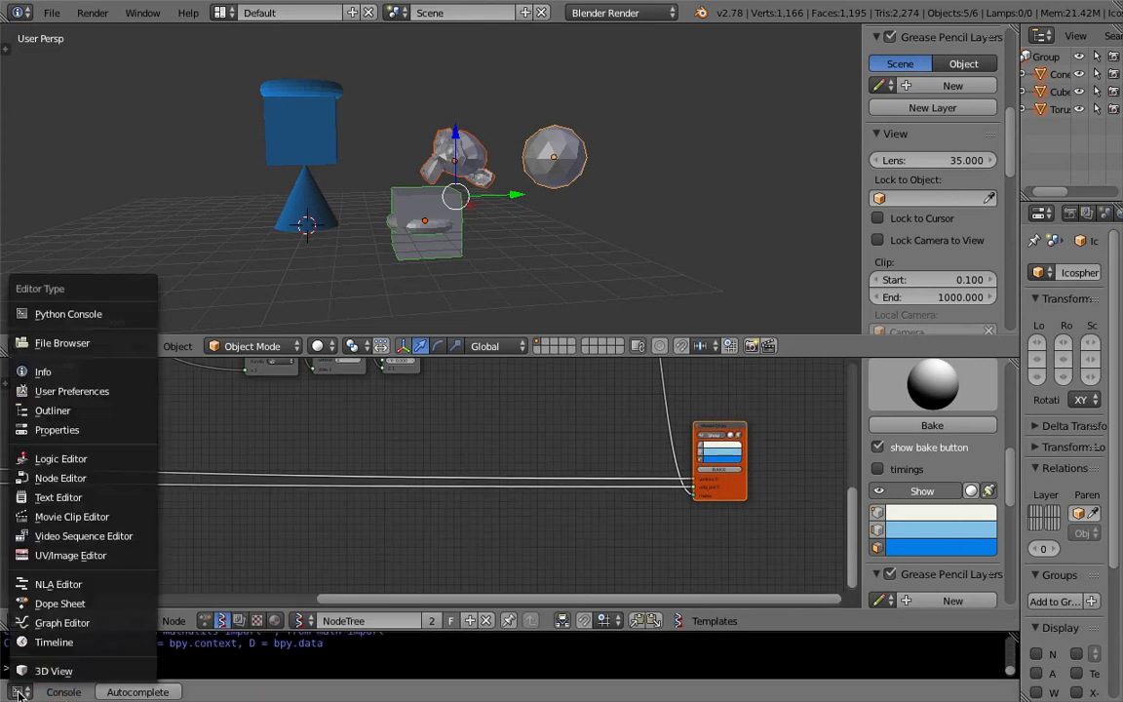
click(44, 641)
middle_drag(302, 224, 356, 156)
Step: Switch the 3D view to the front orthographic view
click(55, 347)
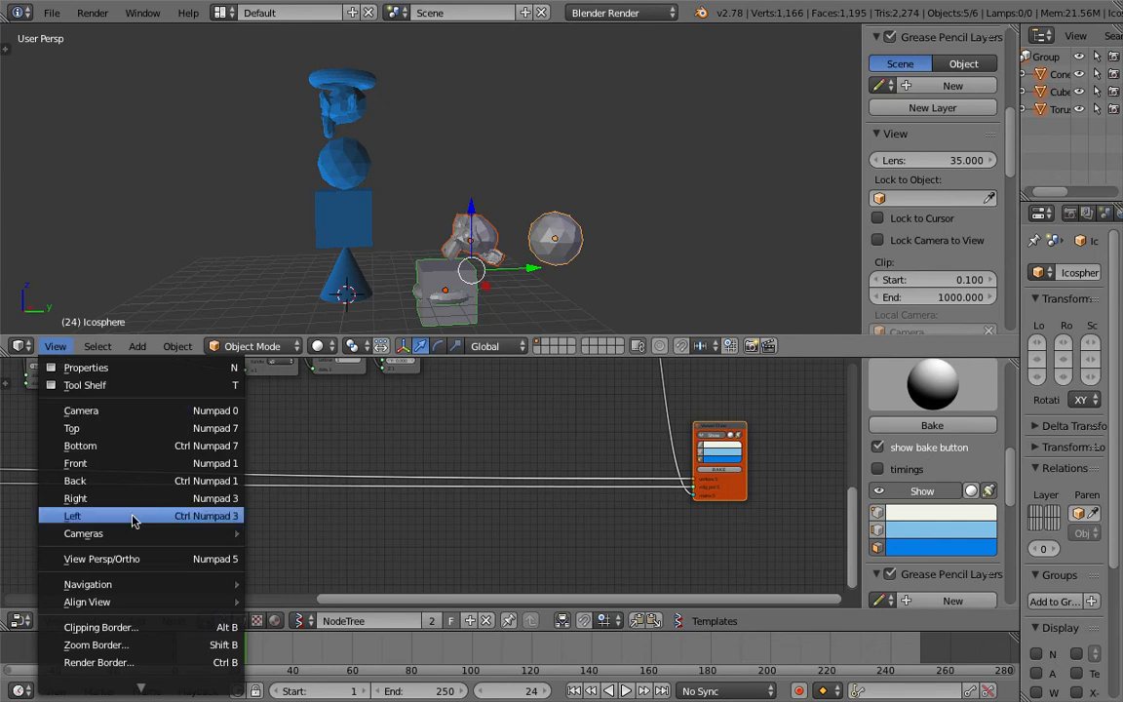
click(139, 463)
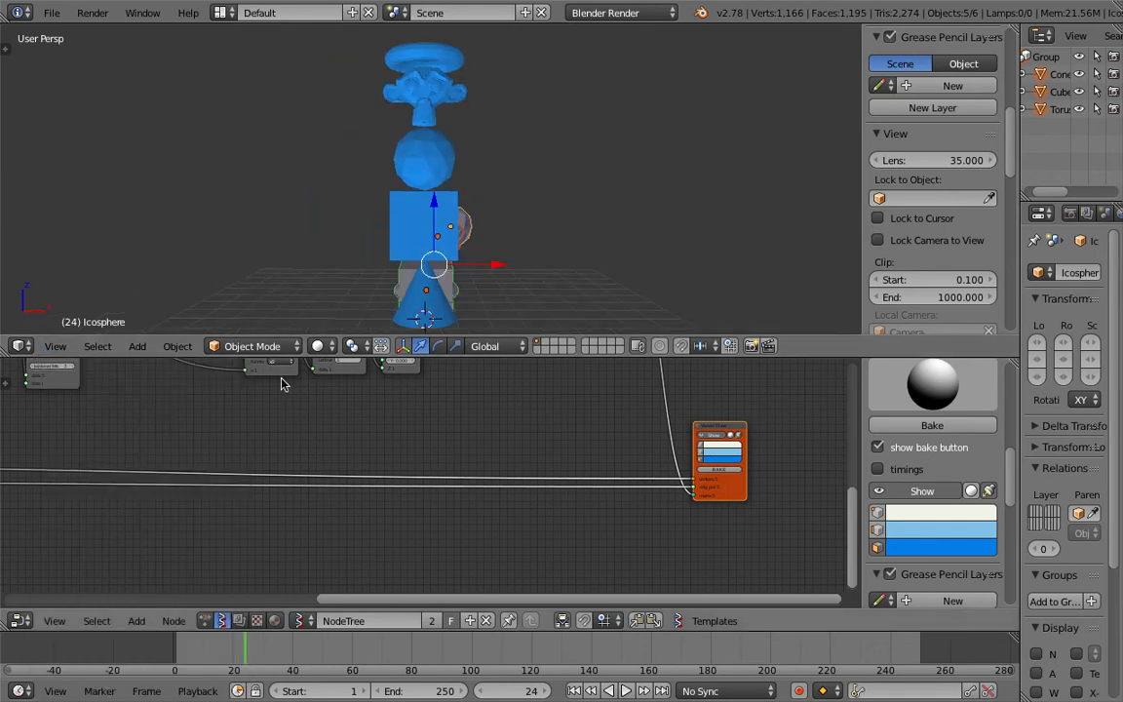
click(56, 349)
click(150, 558)
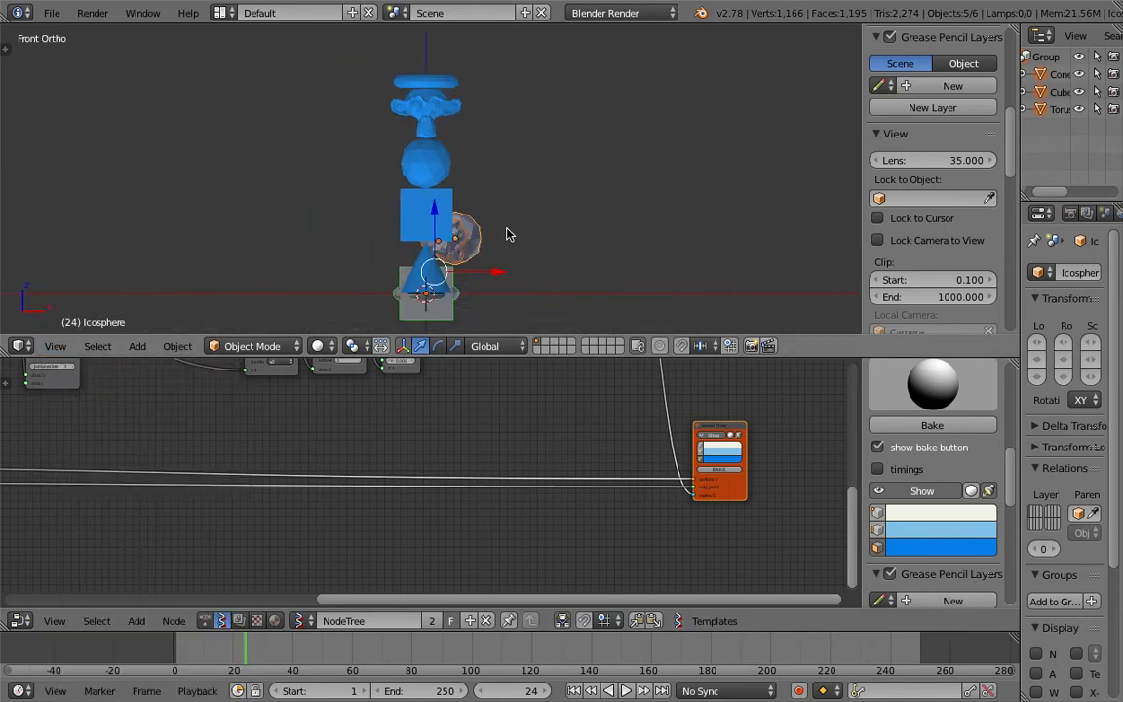
Step: Move the ico sphere and the monkey further to the right of the stacked objects
key(g)
click(657, 172)
scroll(657, 173, up, 3)
right_click(650, 182)
scroll(650, 183, down, 2)
shift+middle_drag(585, 170, 500, 157)
key(g)
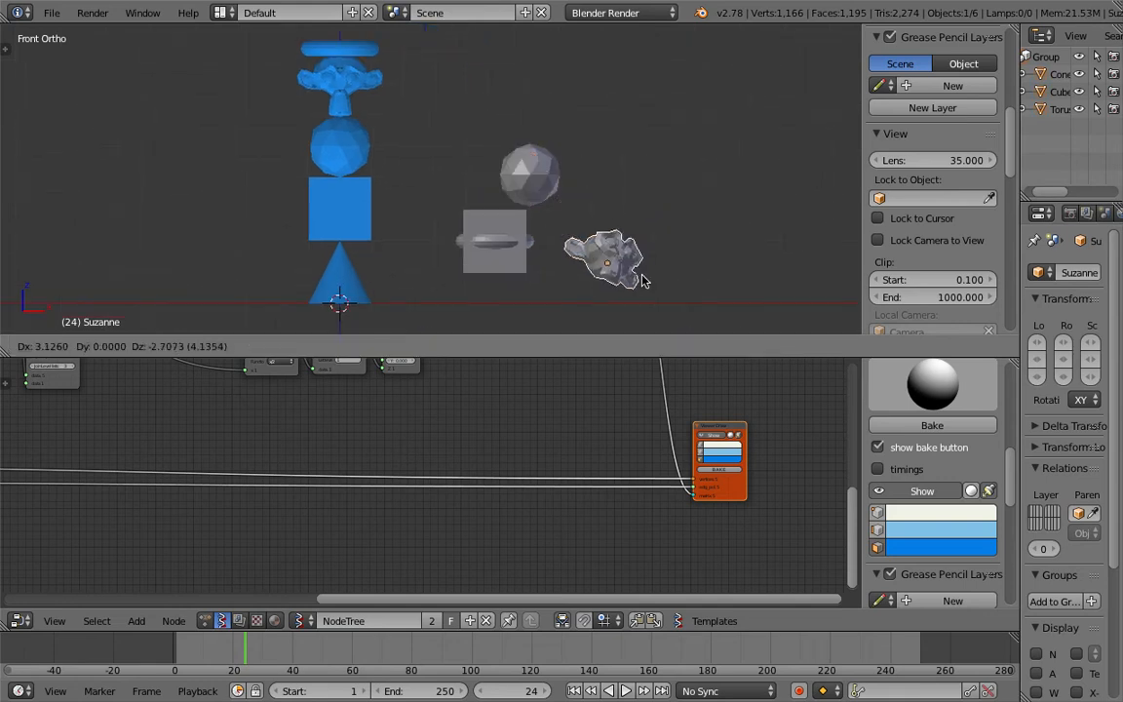
click(644, 290)
Step: Rotate the monkey freely with trackball rotation
key(r)
key(r)
click(604, 242)
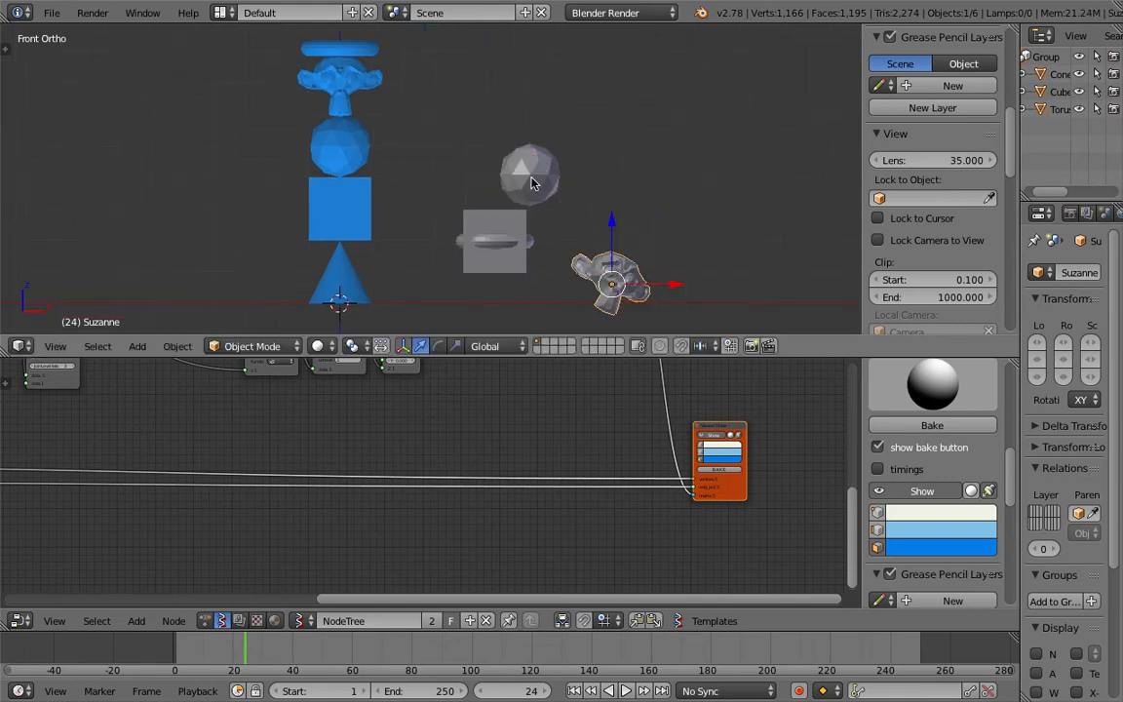
Step: Move the ico sphere, torus and cube into a rough column above the monkey
right_click(535, 182)
key(g)
click(616, 242)
right_click(532, 223)
key(g)
click(659, 172)
right_click(517, 207)
key(g)
click(643, 129)
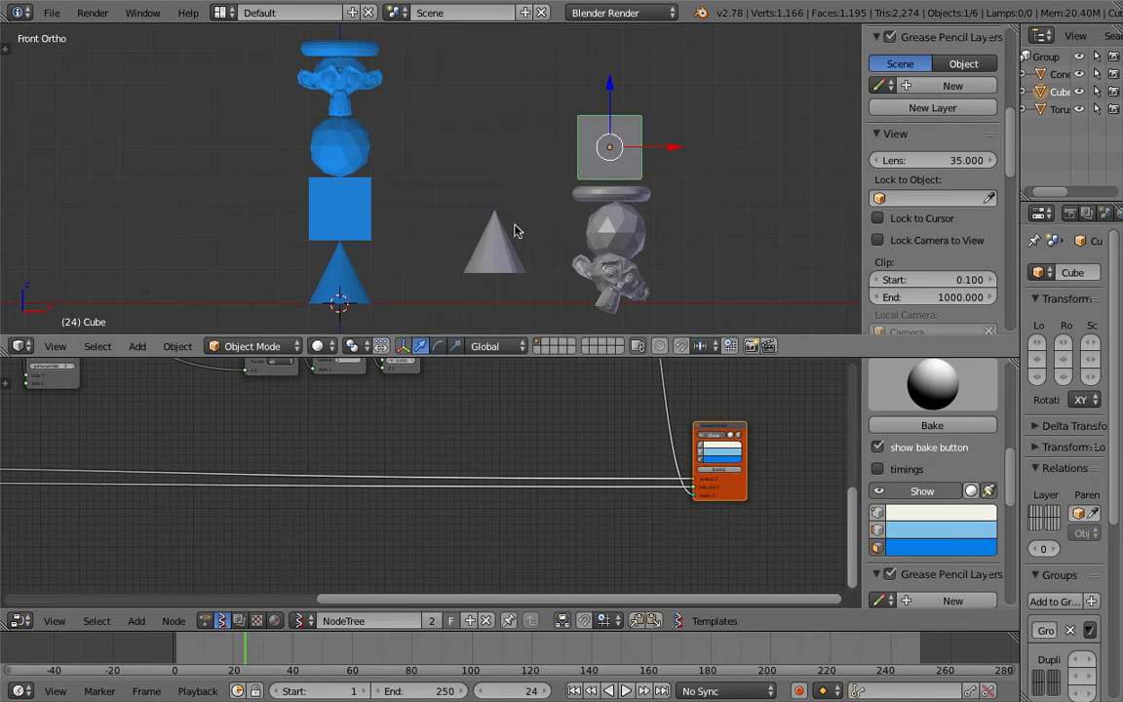
Step: Move the cone onto the top of the right-hand column of objects
right_click(496, 242)
key(g)
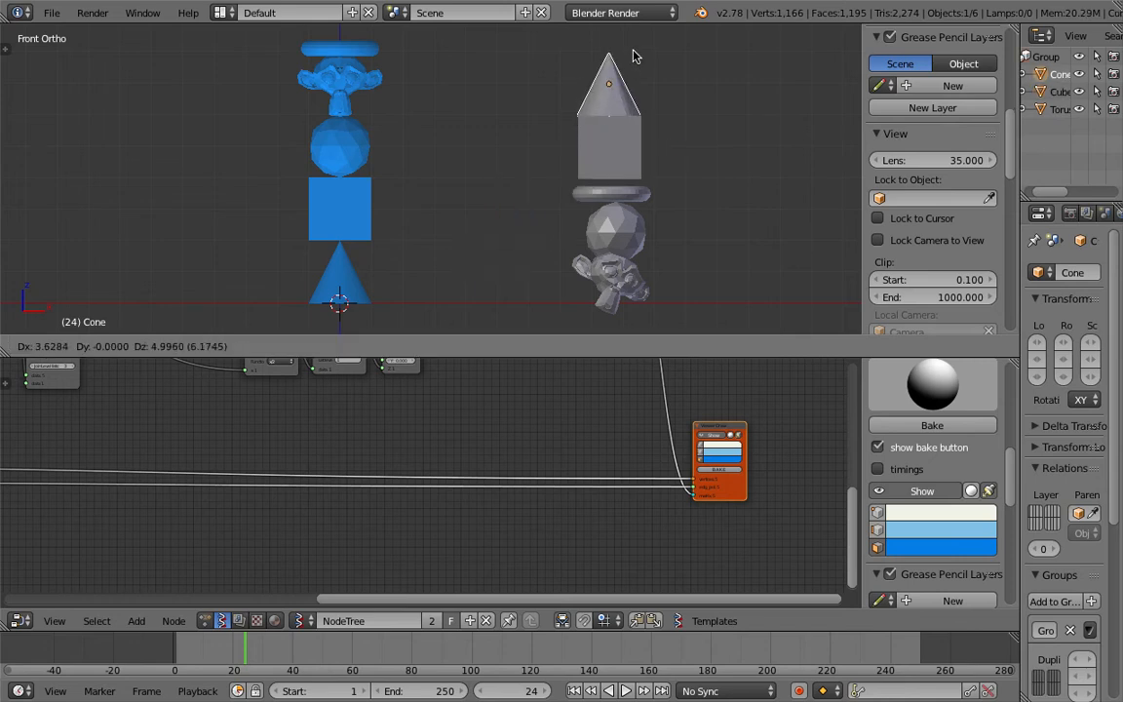
click(632, 55)
middle_drag(530, 147, 489, 296)
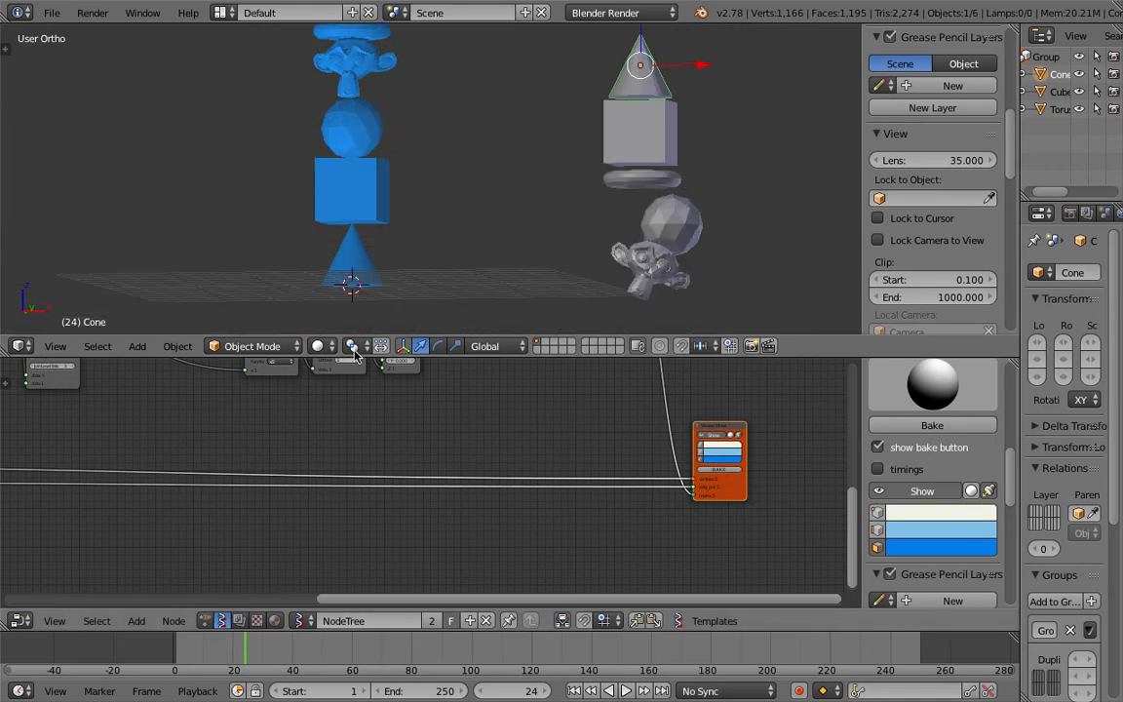
Step: Enlarge the node editor area and hide its sidebar
drag(356, 355, 397, 279)
middle_drag(291, 441, 724, 399)
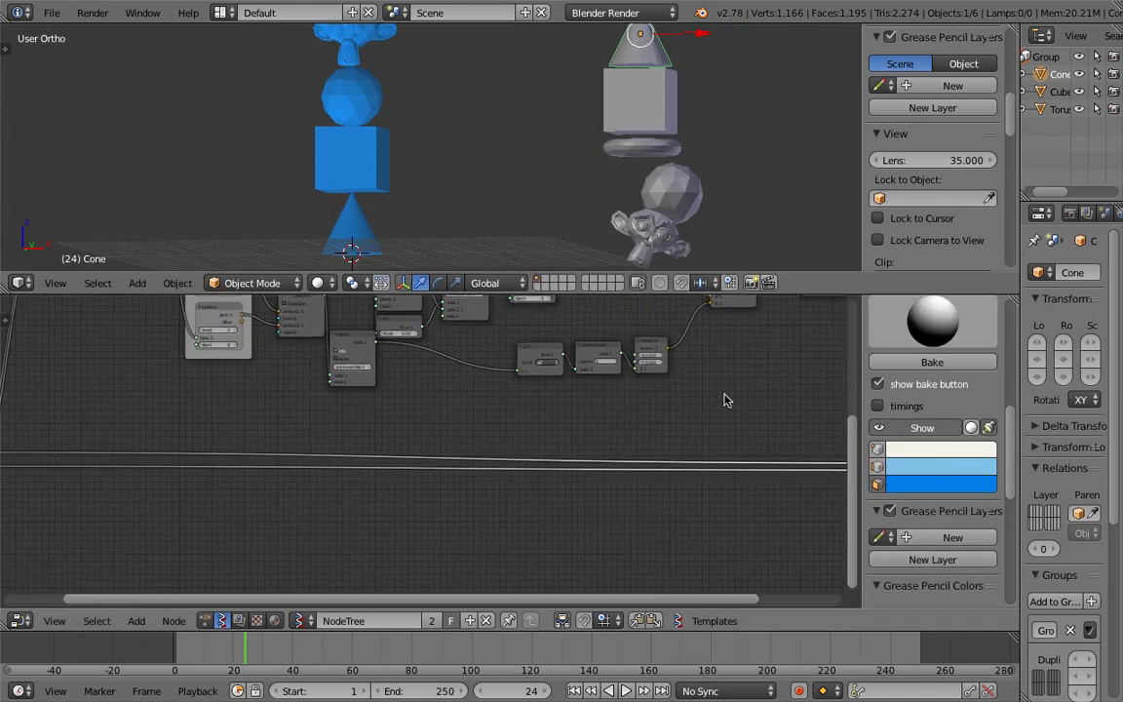
key(n)
scroll(591, 379, down, 3)
key(ctrl+s)
Step: Add a List Shuffle node near the Objects in mk3 node
middle_drag(591, 379, 663, 400)
click(645, 434)
scroll(522, 426, up, 3)
scroll(493, 387, up, 3)
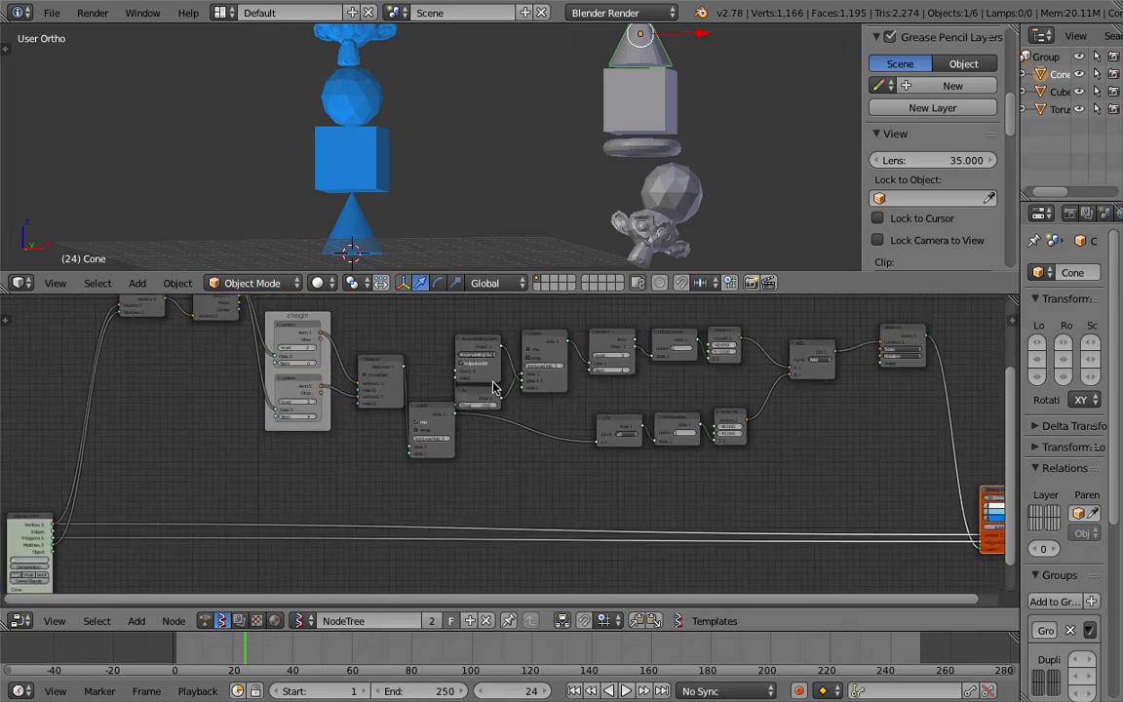
middle_drag(419, 399, 678, 370)
scroll(341, 425, down, 3)
drag(274, 491, 207, 473)
middle_drag(285, 431, 261, 468)
middle_drag(391, 184, 410, 162)
middle_drag(307, 438, 361, 371)
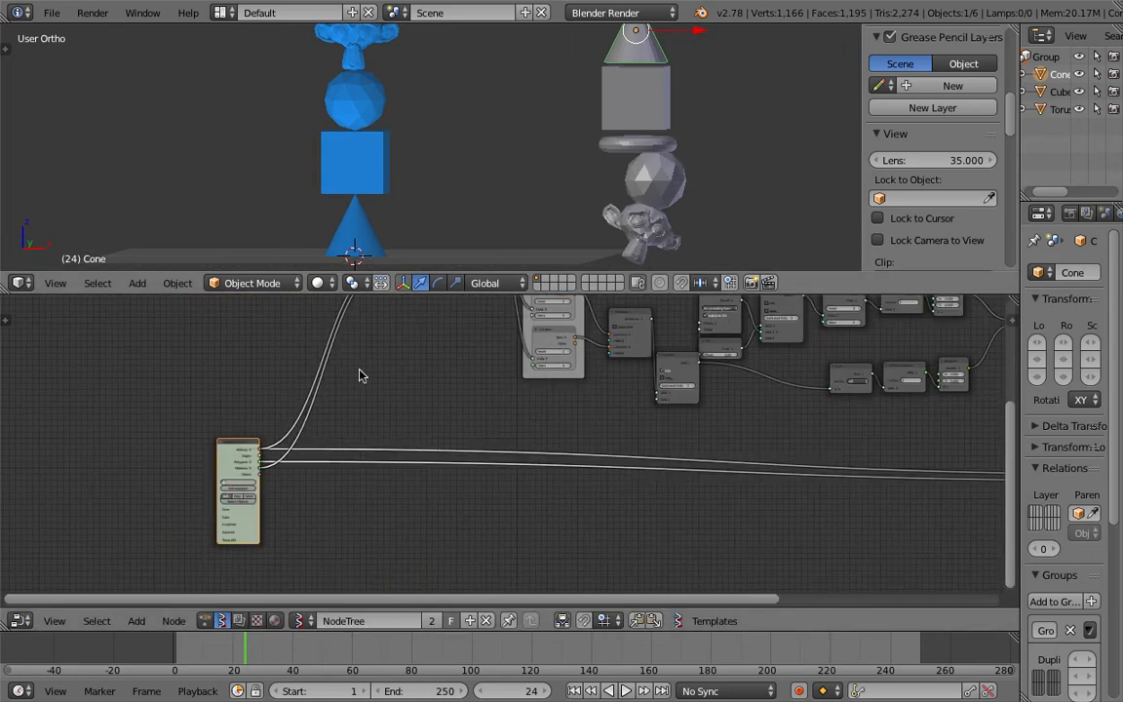
scroll(359, 374, up, 3)
drag(174, 450, 99, 449)
scroll(417, 408, down, 4)
middle_drag(437, 314, 420, 390)
drag(386, 358, 365, 387)
key(ctrl+s)
click(352, 395)
scroll(243, 395, up, 4)
middle_drag(182, 396, 235, 391)
key(shift+a)
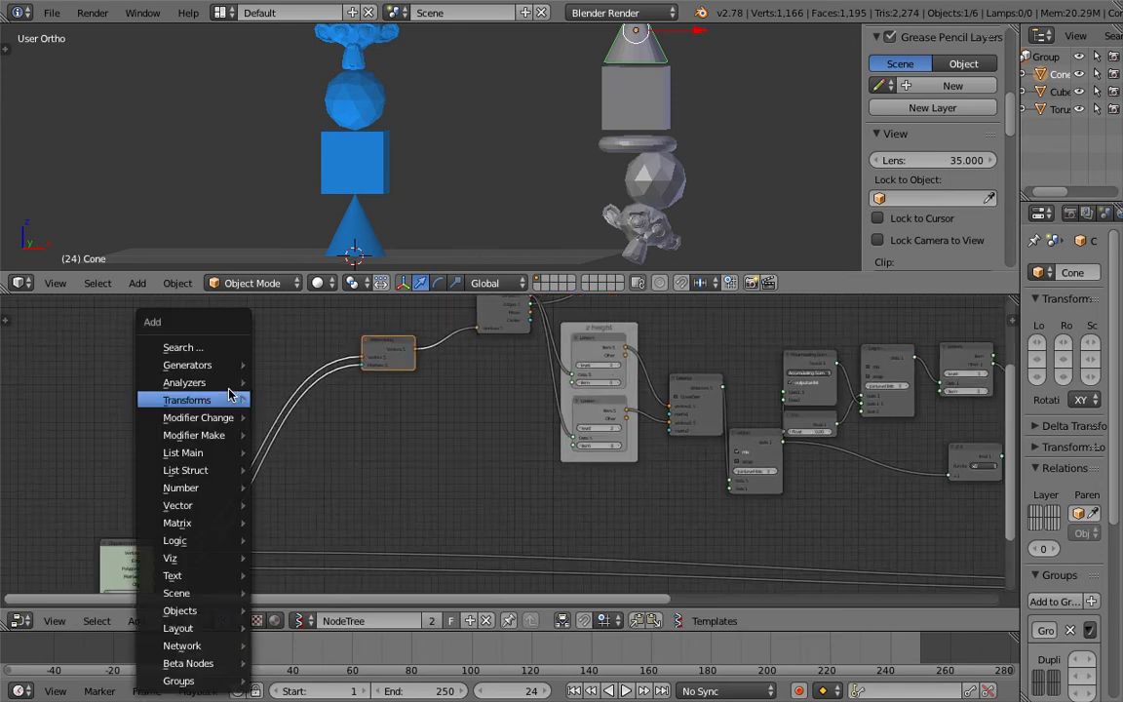
click(228, 347)
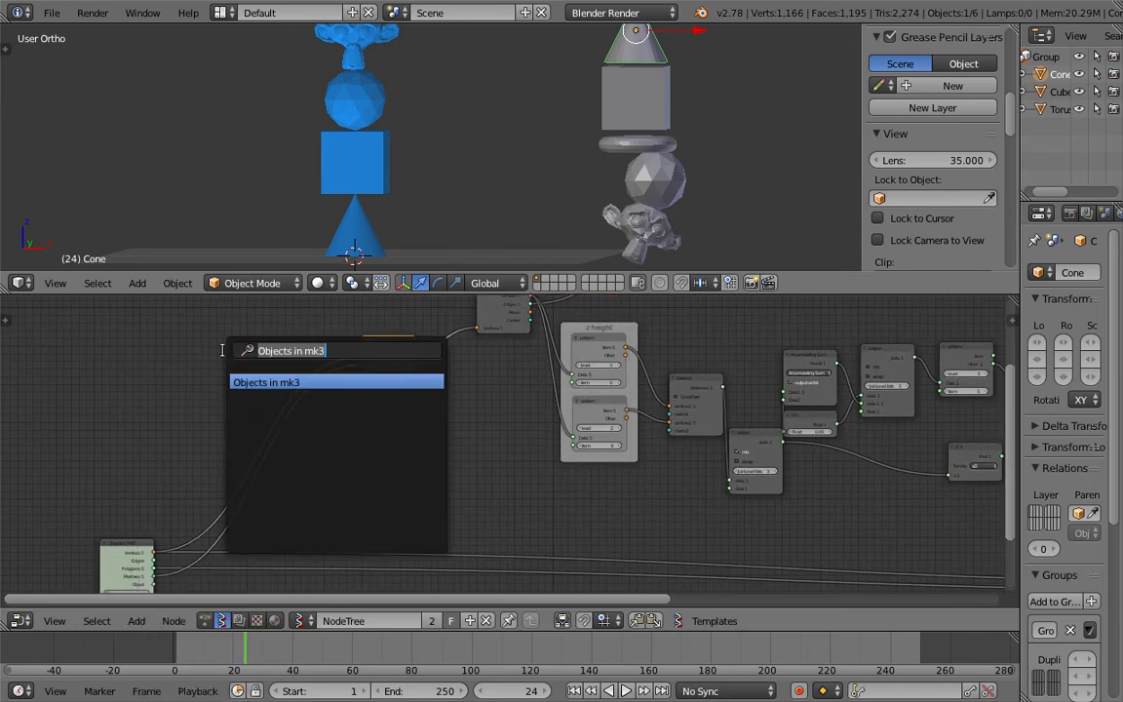
text(shu)
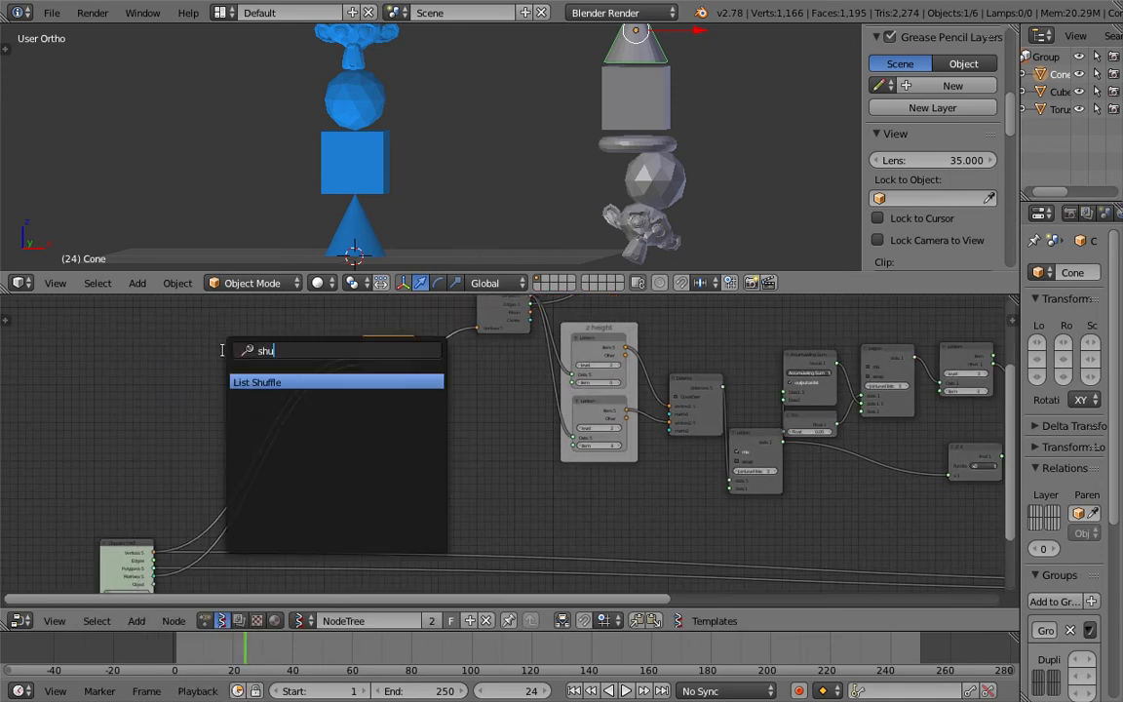
key(Return)
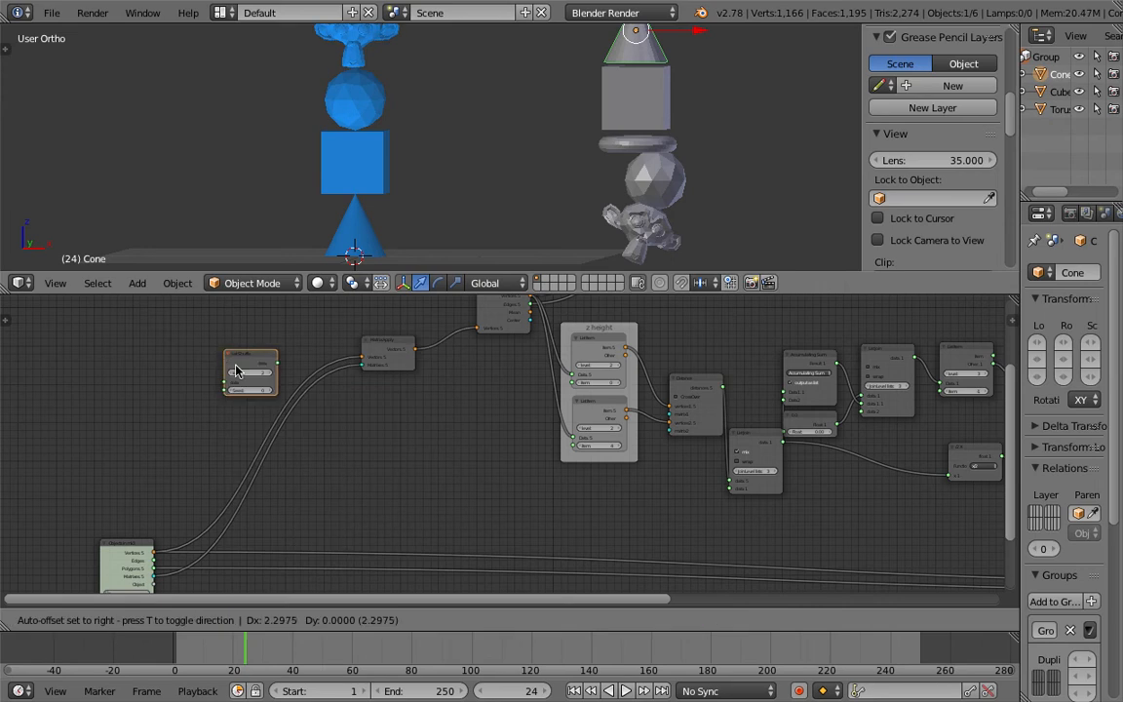
click(293, 451)
Step: Enlarge the node editor downward and reposition the List Shuffle node
key(ctrl+s)
click(287, 449)
middle_drag(287, 449, 292, 417)
scroll(297, 421, up, 2)
key(ctrl+s)
click(308, 421)
mouse_move(331, 432)
mouse_down()
mouse_move(177, 393)
mouse_move(344, 452)
mouse_up()
middle_drag(344, 452, 369, 435)
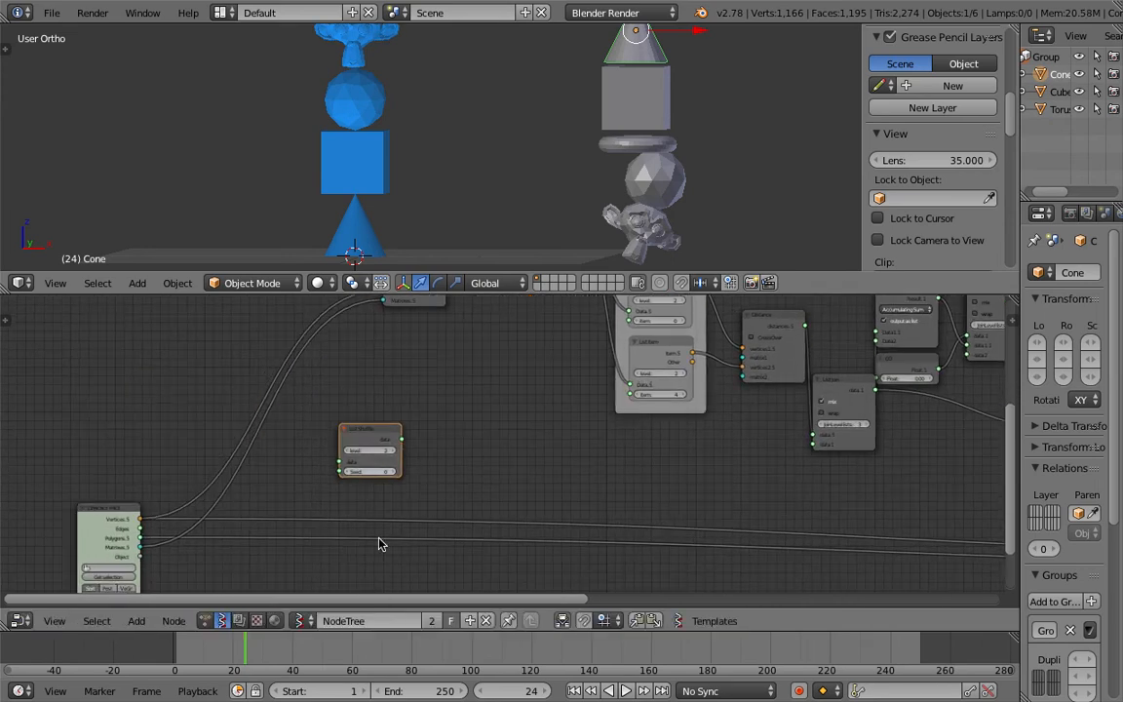
drag(381, 631, 381, 645)
middle_drag(341, 543, 341, 522)
key(ctrl+s)
click(343, 518)
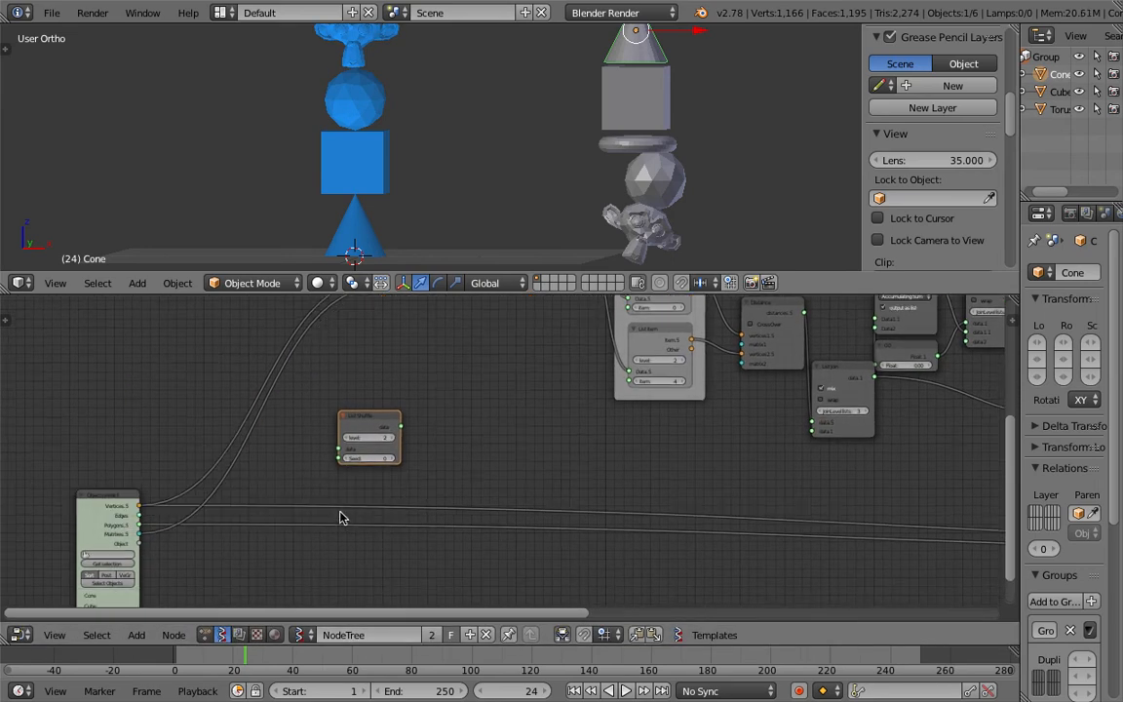
Step: Route the Objects in mk3 vertices through the List Shuffle node into Matrix Apply
scroll(341, 517, down, 1)
middle_drag(311, 483, 283, 461)
drag(331, 398, 290, 390)
middle_drag(280, 400, 282, 438)
scroll(282, 448, down, 1)
drag(127, 505, 117, 492)
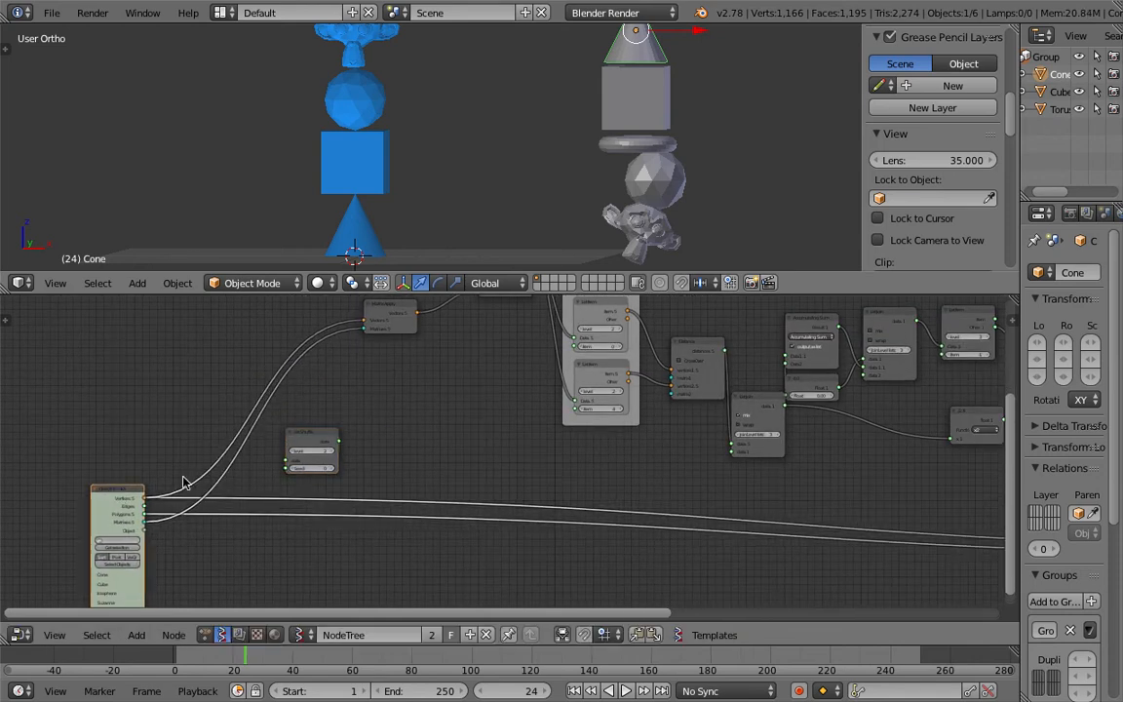
drag(325, 437, 406, 422)
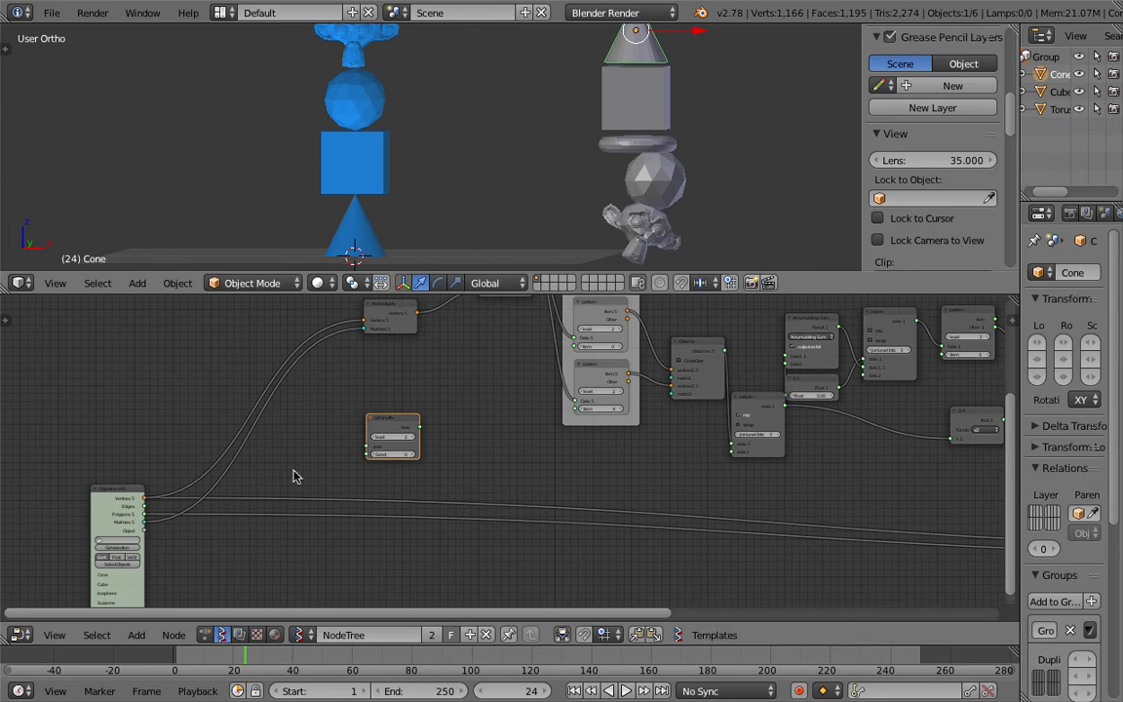
drag(390, 419, 177, 354)
scroll(346, 388, up, 1)
key(ctrl+s)
click(344, 387)
key(ctrl+s)
click(175, 392)
middle_drag(126, 464, 139, 484)
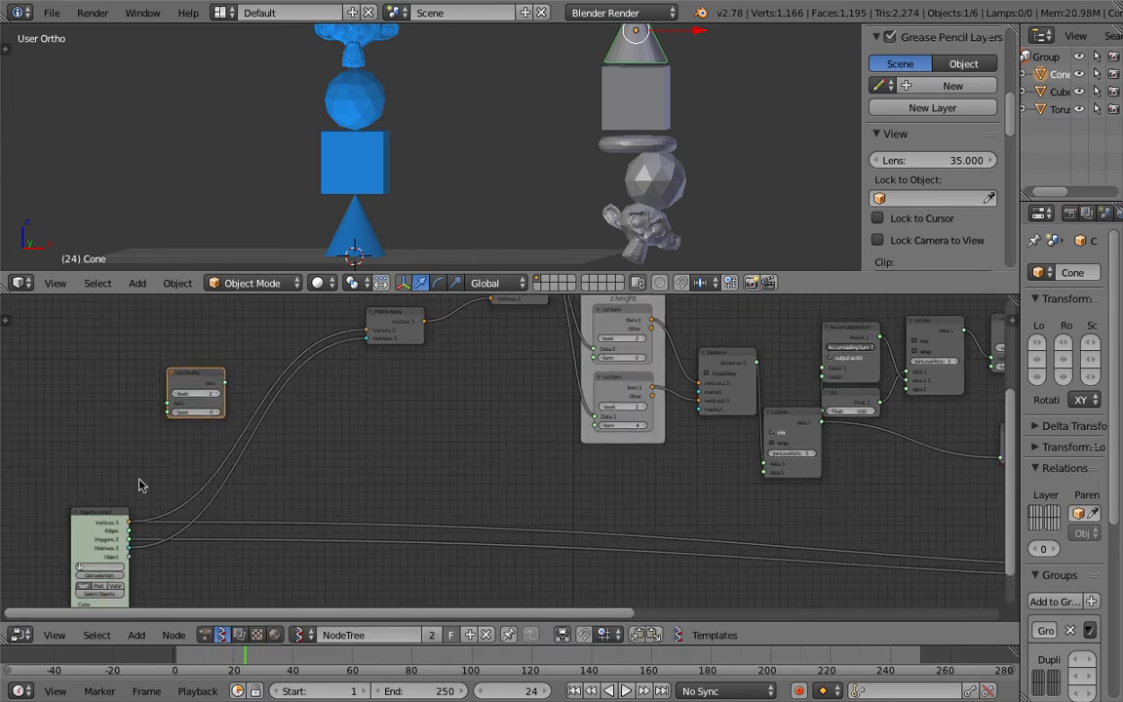
drag(130, 523, 269, 367)
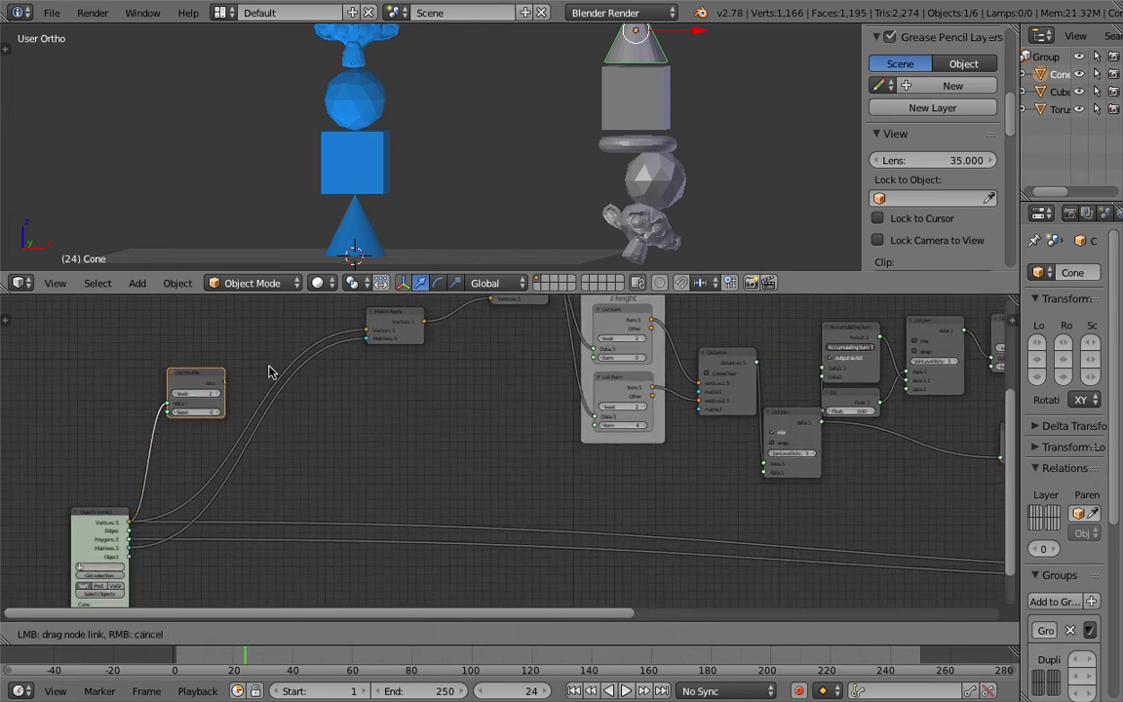
Step: Duplicate the List Shuffle node and insert it into the matrices link from Objects in mk3 to Matrix Apply
drag(371, 335, 368, 331)
key(shift+d)
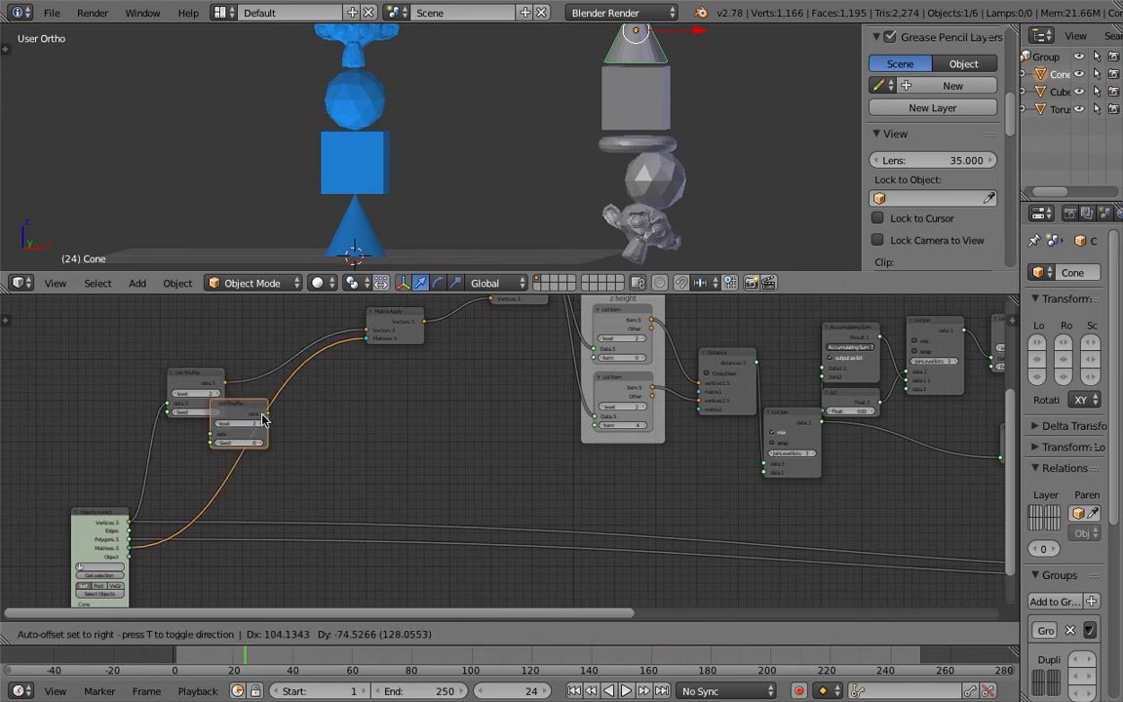
click(272, 426)
Step: Adjust the Seed values of the List Shuffle nodes
middle_drag(358, 380, 396, 376)
key(ctrl+s)
click(399, 376)
drag(313, 418, 306, 440)
middle_drag(497, 479, 417, 425)
mouse_move(229, 394)
middle_down()
mouse_move(259, 396)
mouse_move(245, 388)
middle_up()
scroll(259, 396, up, 1)
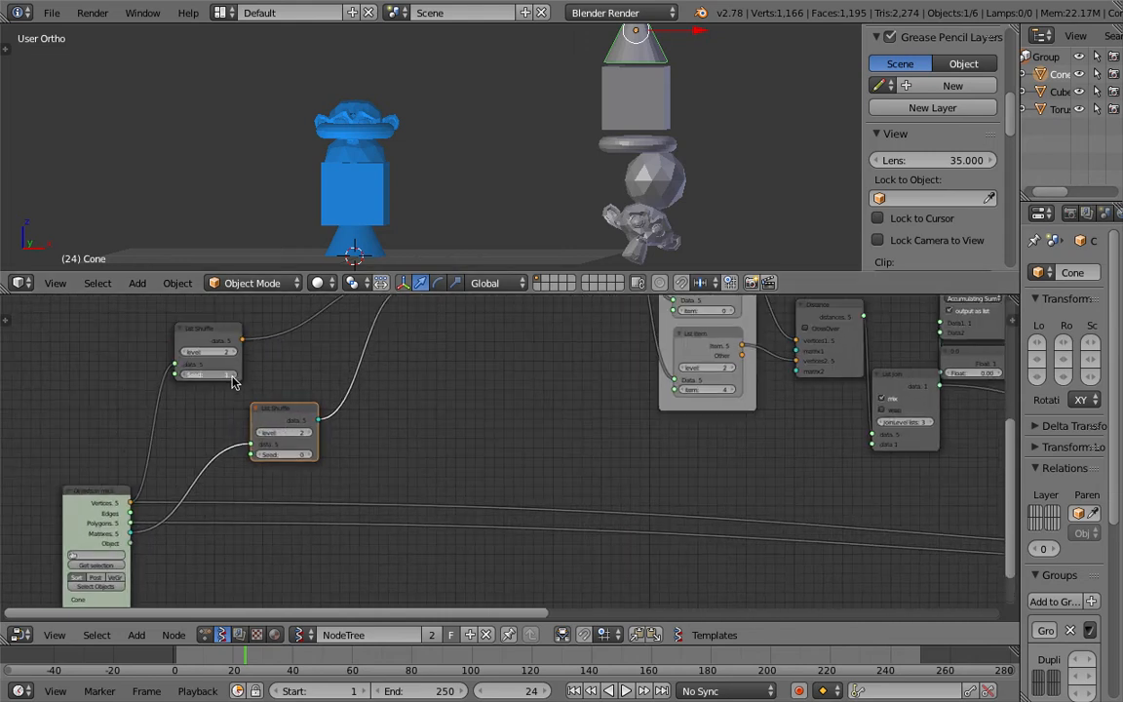
click(308, 455)
click(308, 455)
click(310, 455)
click(309, 455)
click(309, 455)
click(309, 455)
key(ctrl+s)
click(321, 461)
Step: Link the first List Shuffle node's output to the output node at the end of the tree
scroll(298, 401, down, 4)
middle_drag(309, 401, 353, 378)
scroll(341, 392, up, 1)
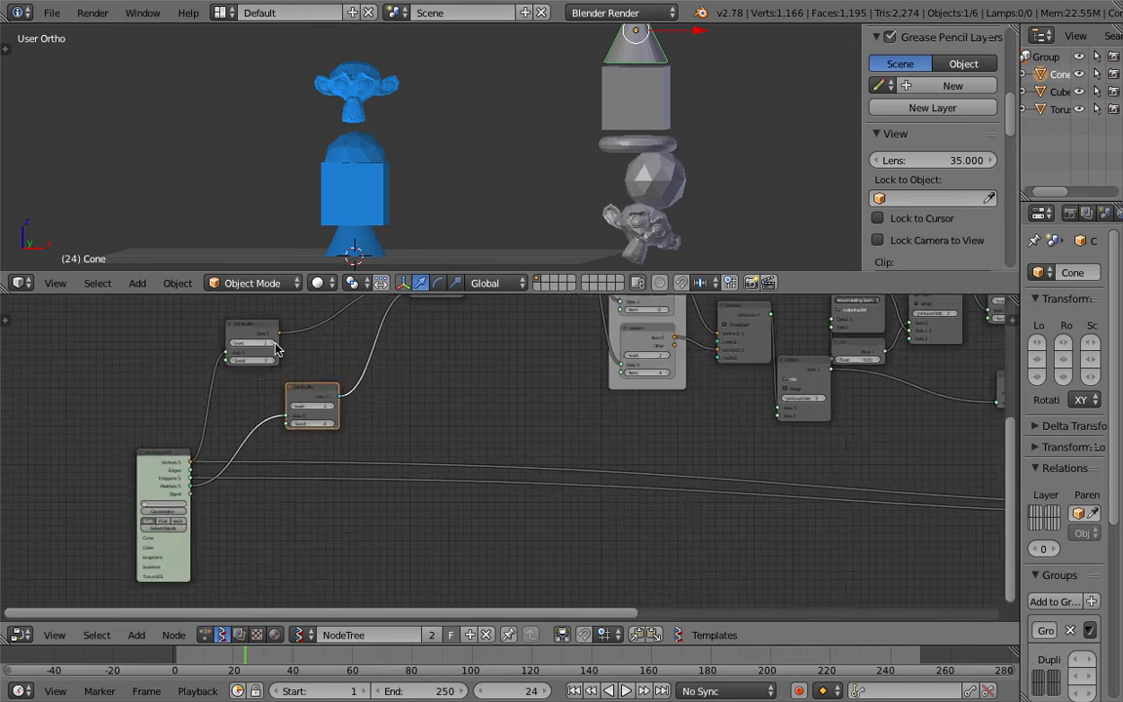
key(Home)
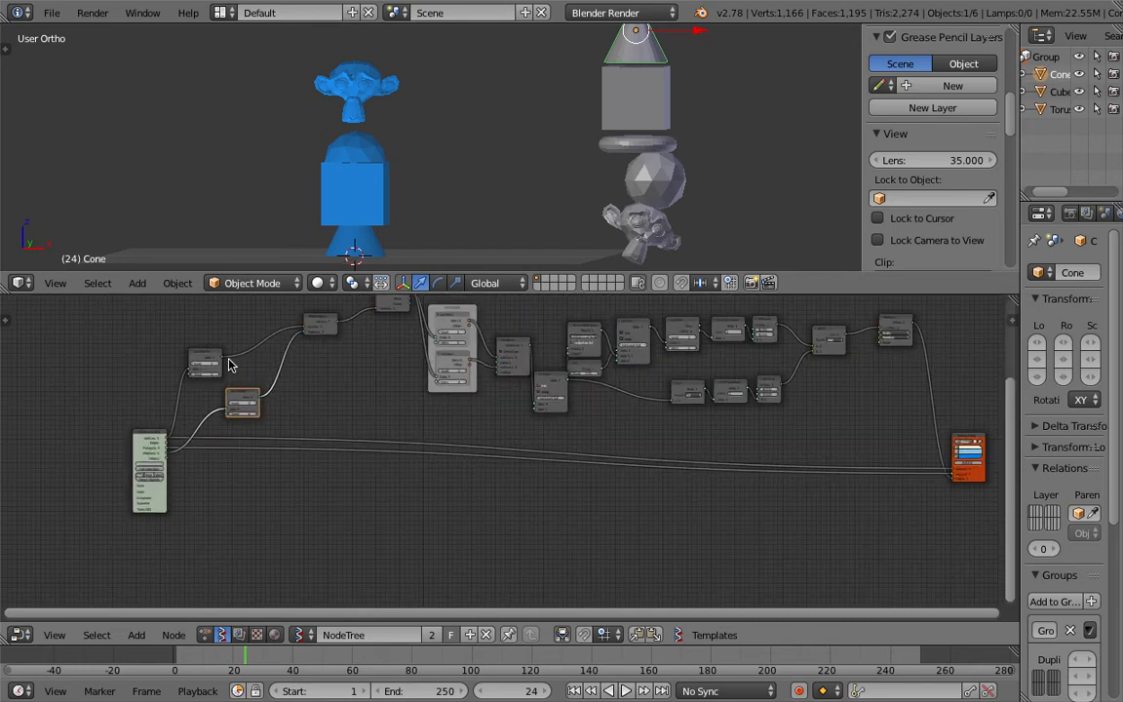
drag(222, 357, 952, 468)
scroll(250, 403, up, 1)
scroll(141, 454, up, 1)
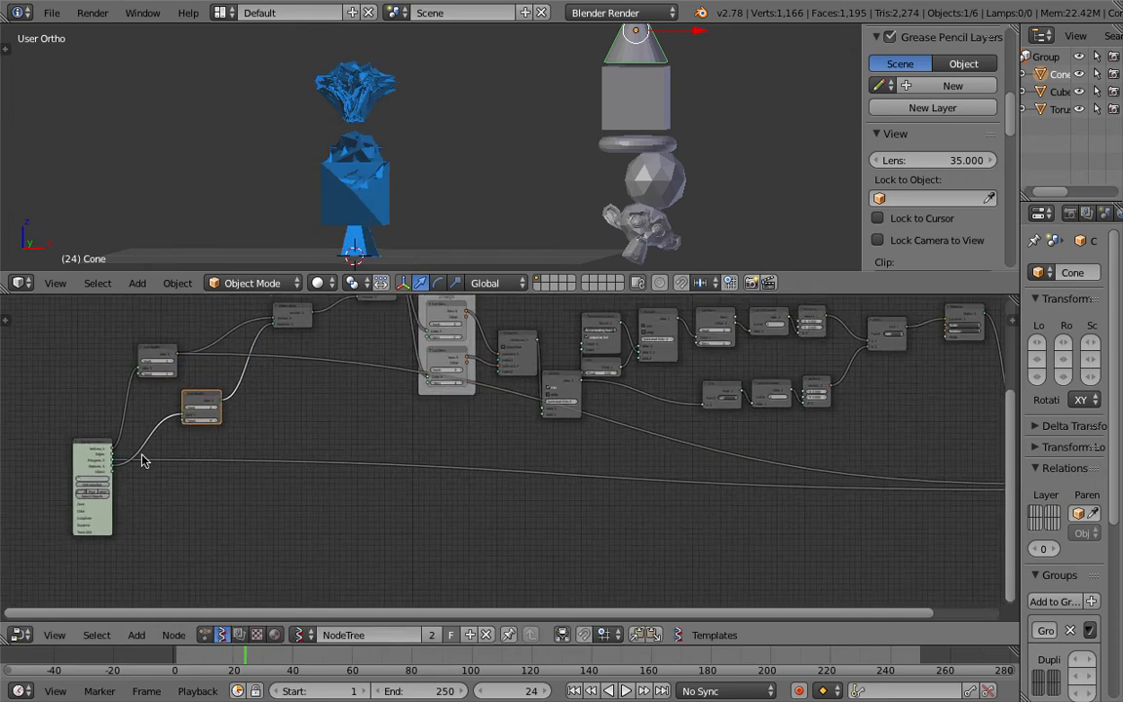
scroll(46, 466, down, 2)
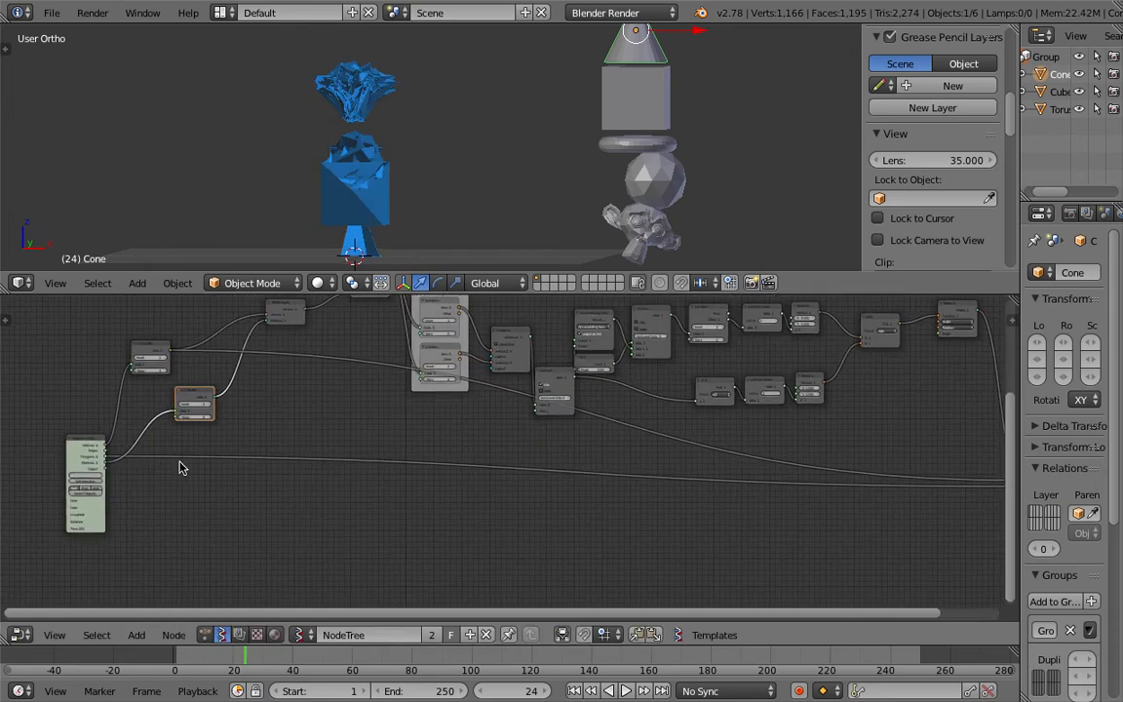
Step: Add a third List Shuffle node linked from Objects in mk3 to the output node
drag(190, 394, 274, 401)
scroll(78, 451, up, 1)
scroll(52, 468, up, 1)
drag(50, 466, 263, 423)
scroll(375, 424, down, 2)
middle_drag(144, 446, 349, 452)
scroll(301, 499, up, 4)
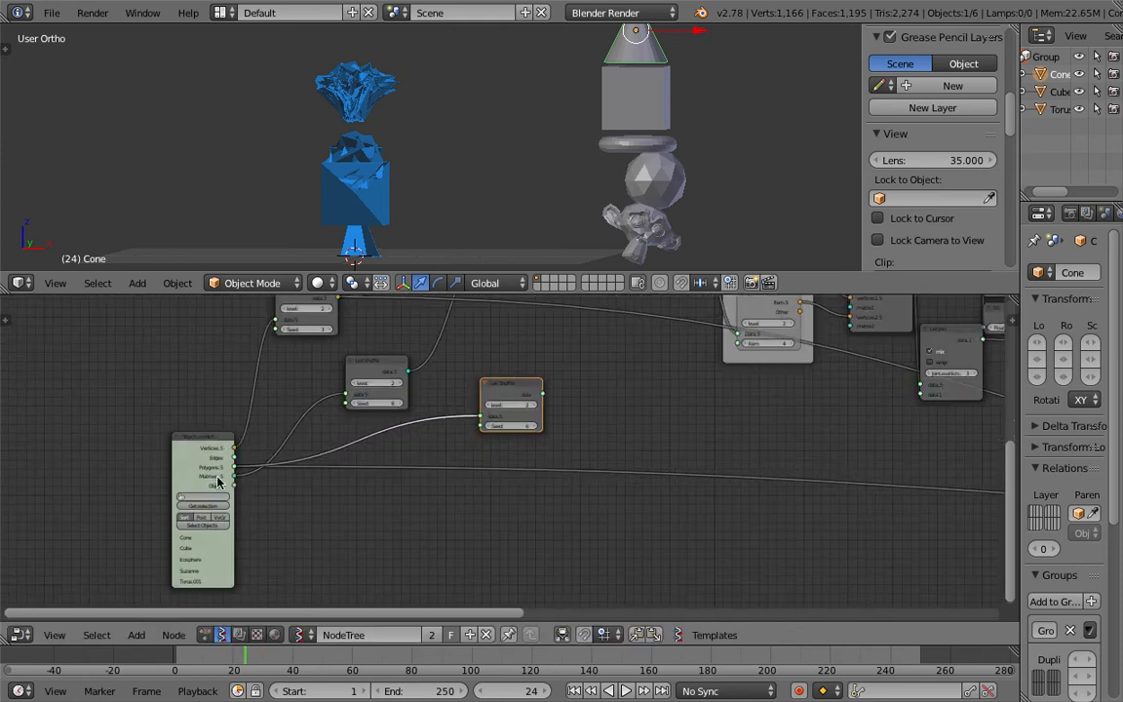
drag(504, 402, 338, 517)
scroll(408, 491, down, 3)
middle_drag(455, 473, 226, 473)
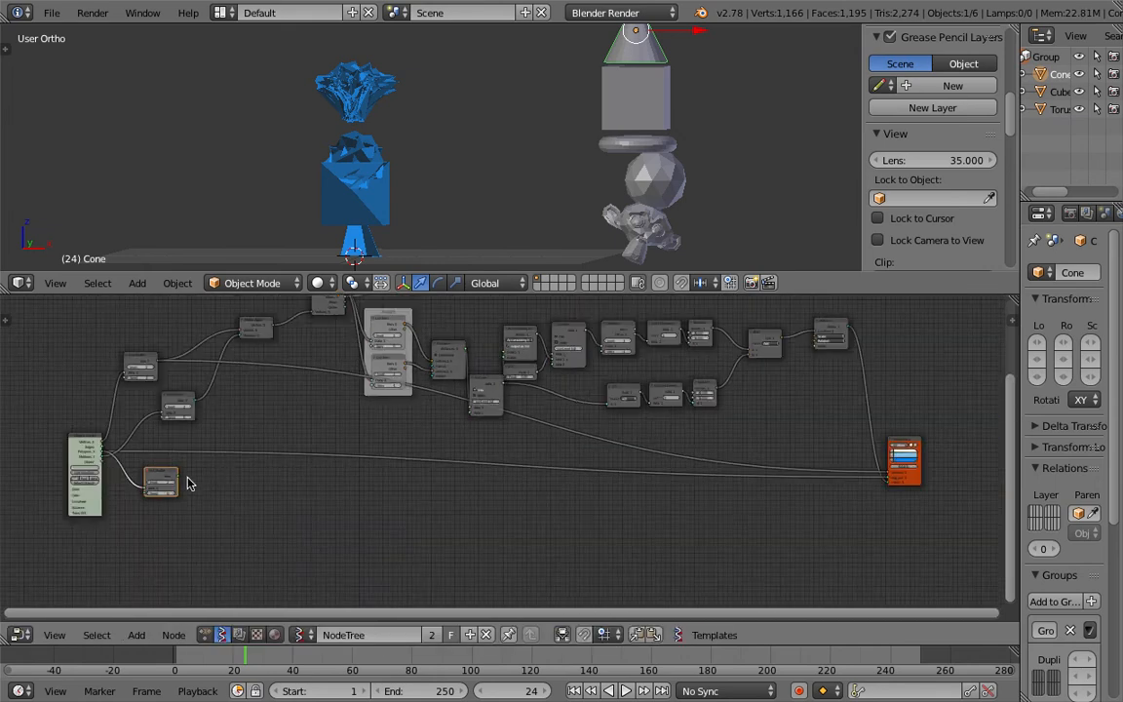
drag(180, 482, 237, 432)
scroll(115, 395, up, 2)
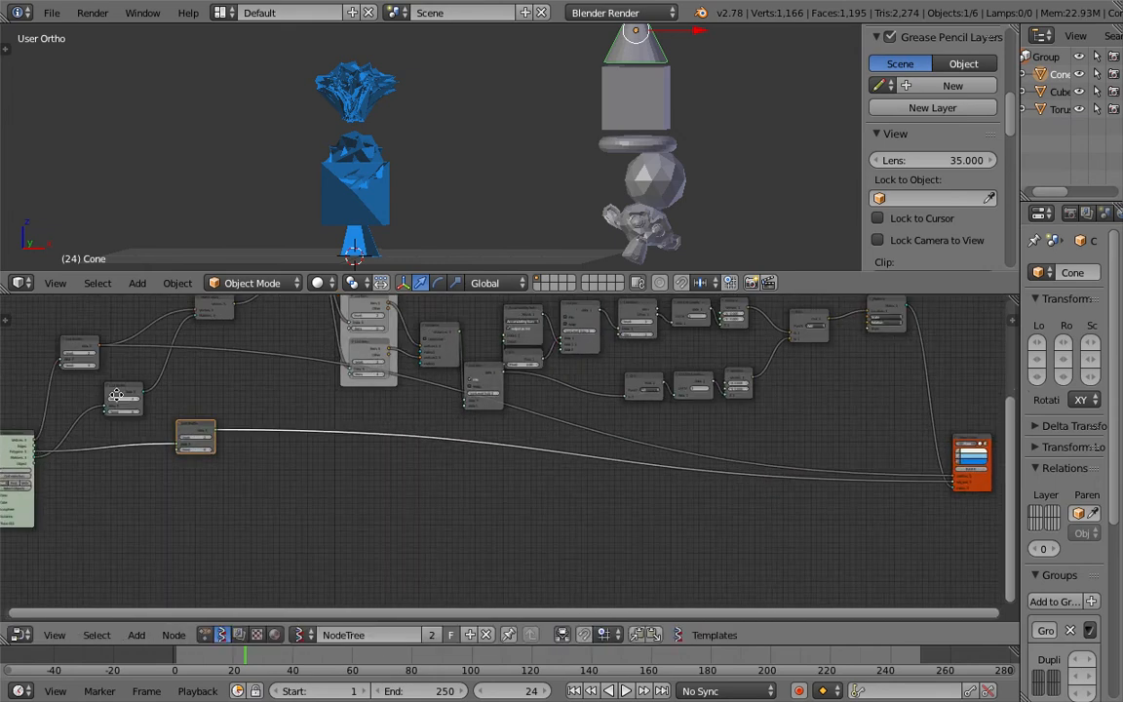
middle_drag(115, 395, 443, 439)
Step: Set the level of the List Shuffle nodes to 1
scroll(157, 393, up, 1)
middle_drag(210, 154, 403, 132)
scroll(404, 132, up, 1)
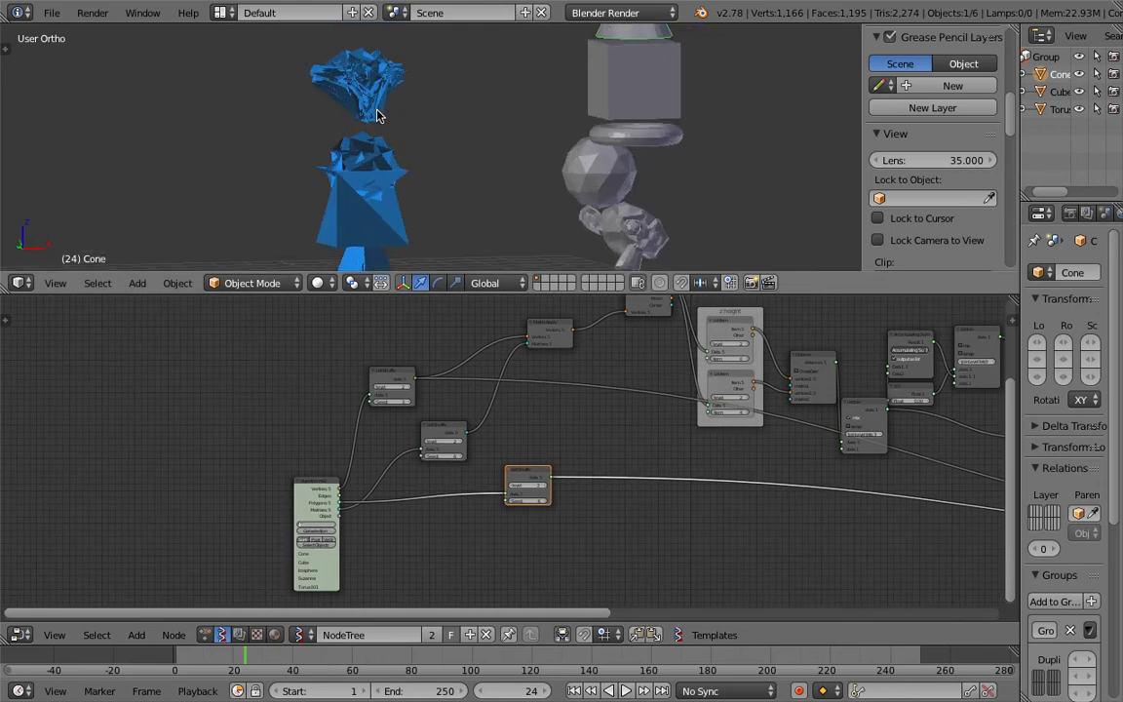
scroll(520, 470, up, 2)
click(304, 349)
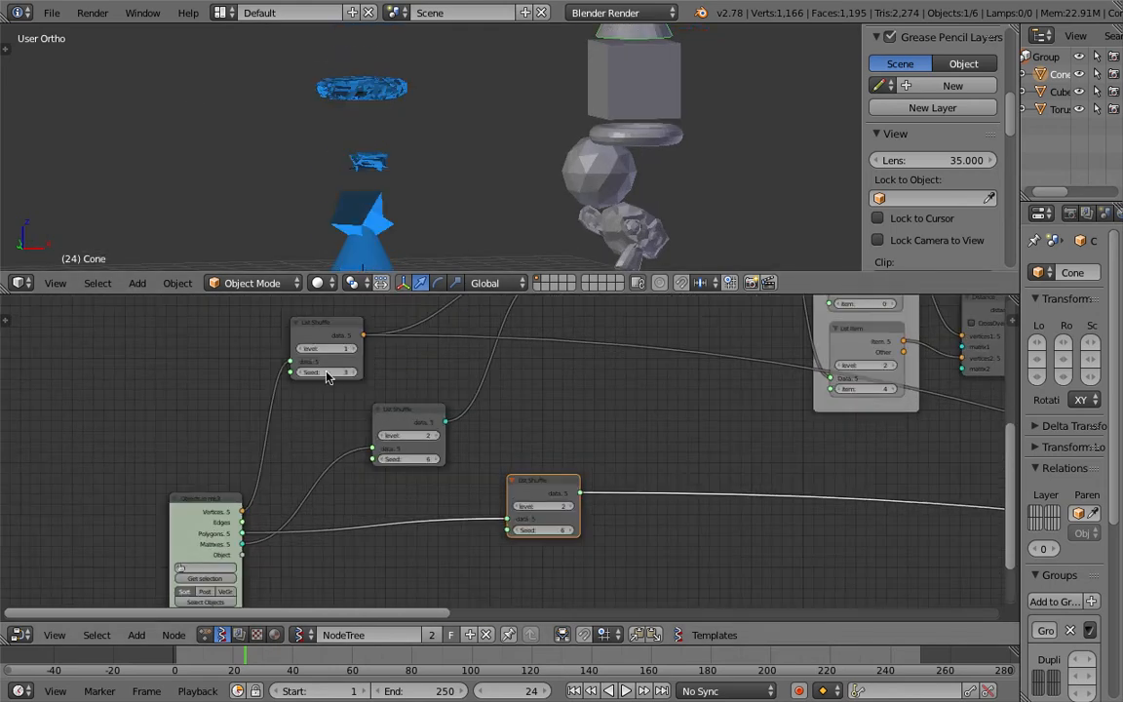
click(380, 437)
click(518, 507)
middle_drag(580, 440, 557, 446)
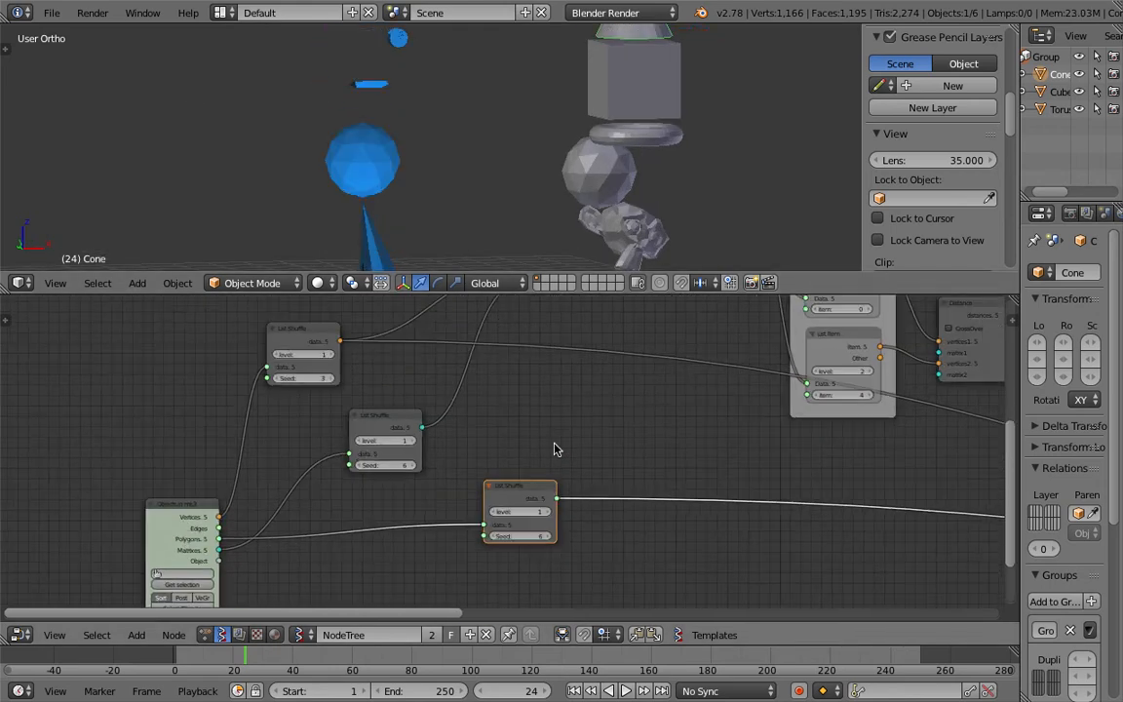
Step: Set the first List Shuffle node's seed to 6
scroll(404, 153, down, 3)
middle_drag(404, 153, 364, 156)
scroll(353, 198, up, 5)
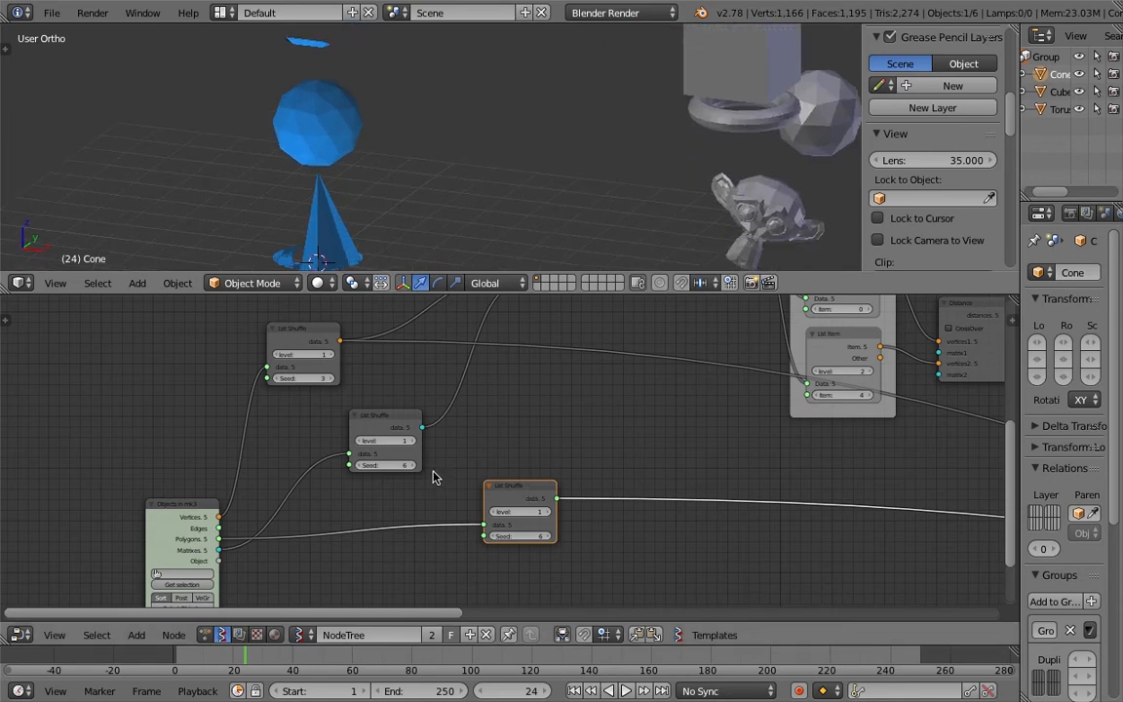
click(329, 379)
click(330, 378)
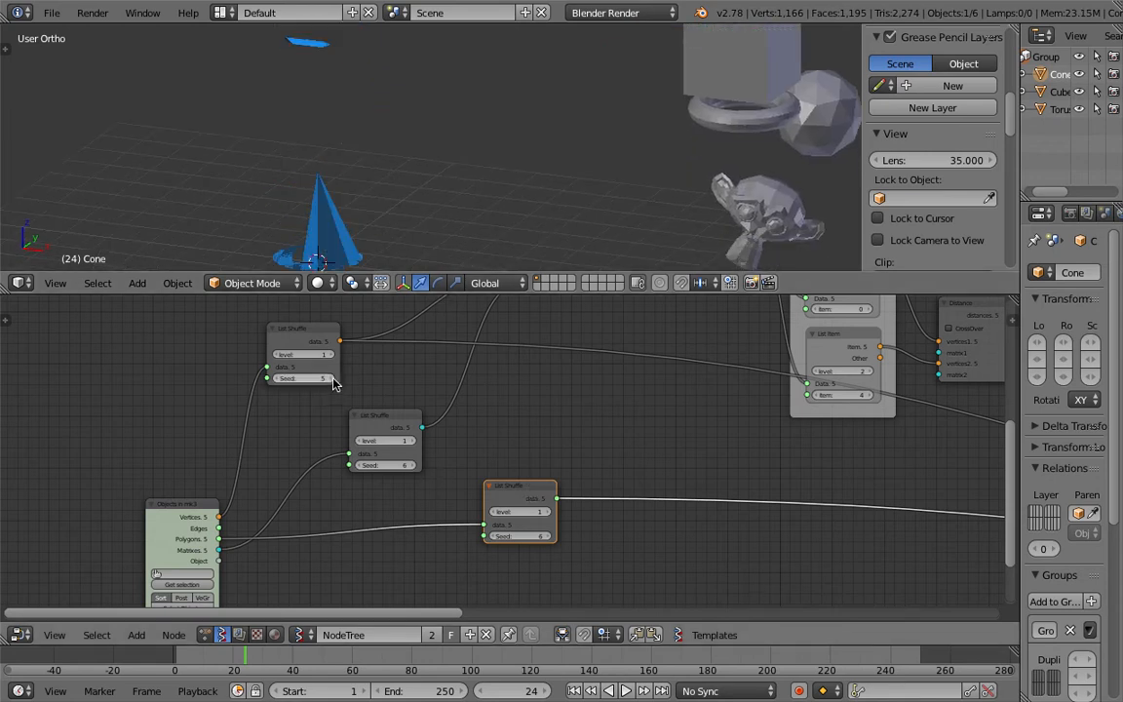
click(331, 379)
middle_drag(407, 224, 424, 185)
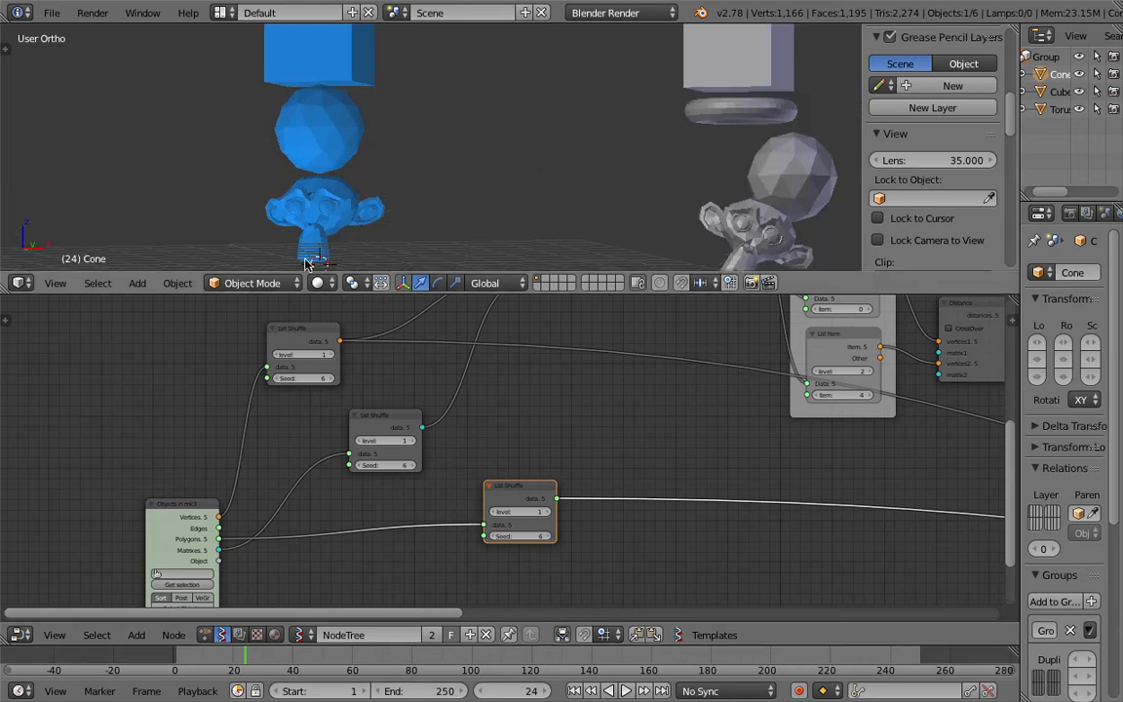
Step: Add an Integer node to the node tree
middle_drag(150, 377, 189, 369)
key(shift+a)
mouse_move(187, 369)
click(142, 349)
text(int)
key(Down)
key(Down)
key(Return)
click(145, 353)
Step: Link the Integer node's output to the Seed inputs of all three List Shuffle nodes
drag(220, 372, 305, 397)
drag(387, 458, 387, 458)
drag(218, 372, 520, 527)
drag(180, 365, 120, 426)
scroll(202, 435, down, 2)
middle_drag(203, 436, 230, 401)
drag(532, 456, 439, 498)
drag(421, 390, 422, 408)
click(347, 324)
drag(347, 325, 365, 338)
drag(448, 478, 375, 484)
drag(353, 332, 375, 329)
drag(425, 448, 404, 458)
click(391, 492)
scroll(321, 195, down, 5)
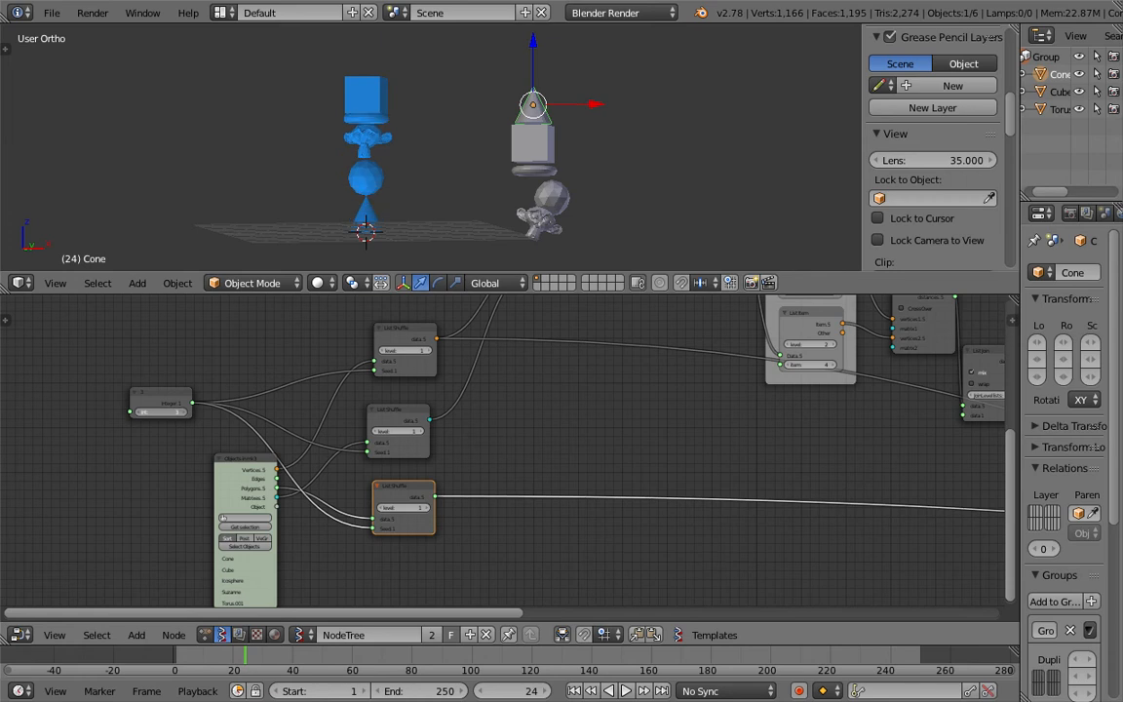
Step: Change the Integer node's value to reshuffle the stacking order
click(233, 169)
scroll(278, 195, up, 3)
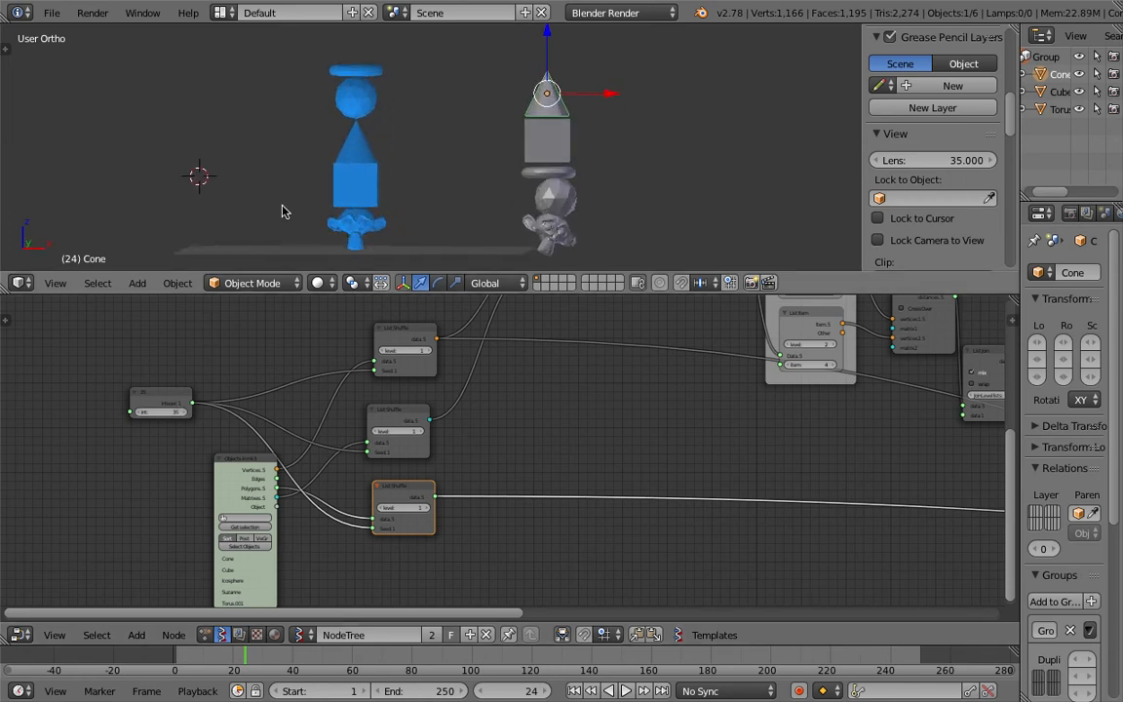
scroll(264, 191, down, 2)
drag(181, 412, 281, 413)
scroll(466, 419, down, 4)
middle_drag(468, 420, 459, 416)
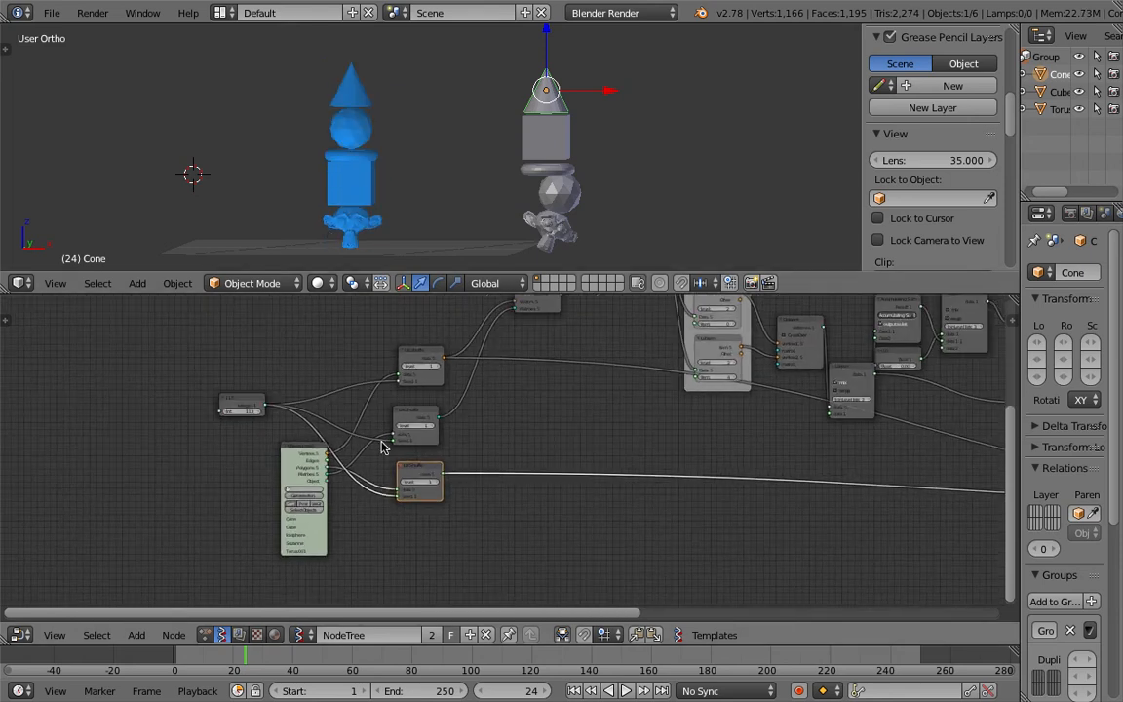
Step: Rearrange the Objects in mk3, Integer and List Shuffle nodes into a tidier layout
drag(302, 450, 195, 477)
middle_drag(207, 461, 206, 430)
scroll(391, 414, down, 3)
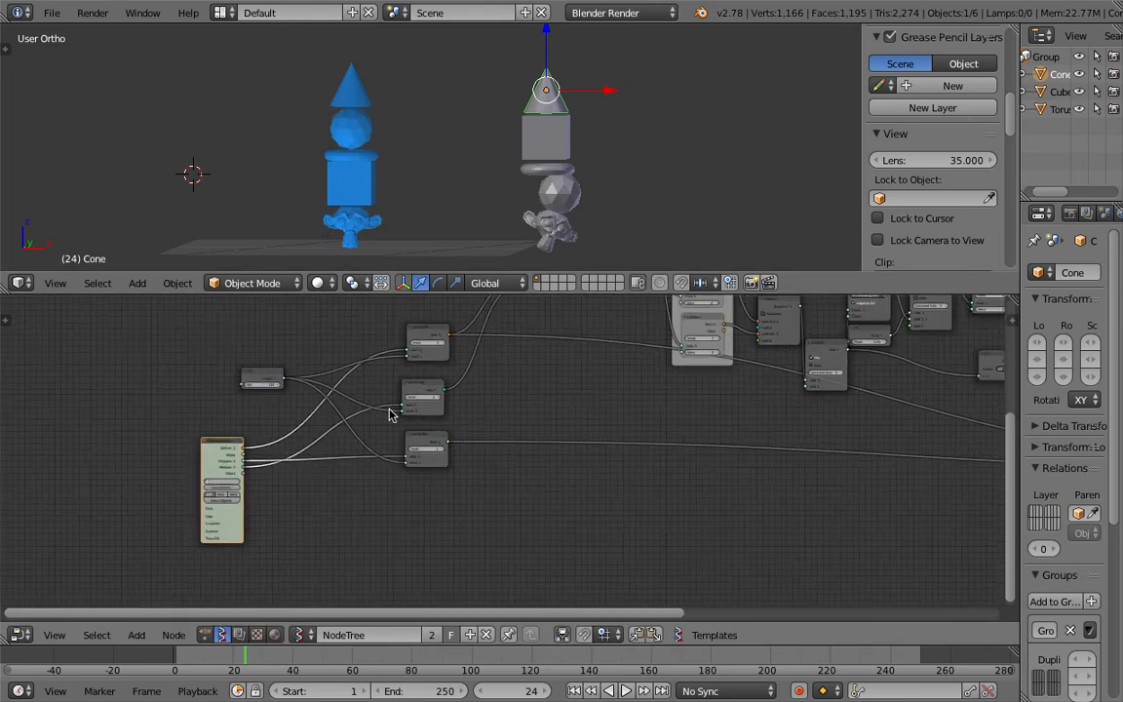
middle_drag(477, 414, 379, 449)
middle_drag(517, 383, 402, 407)
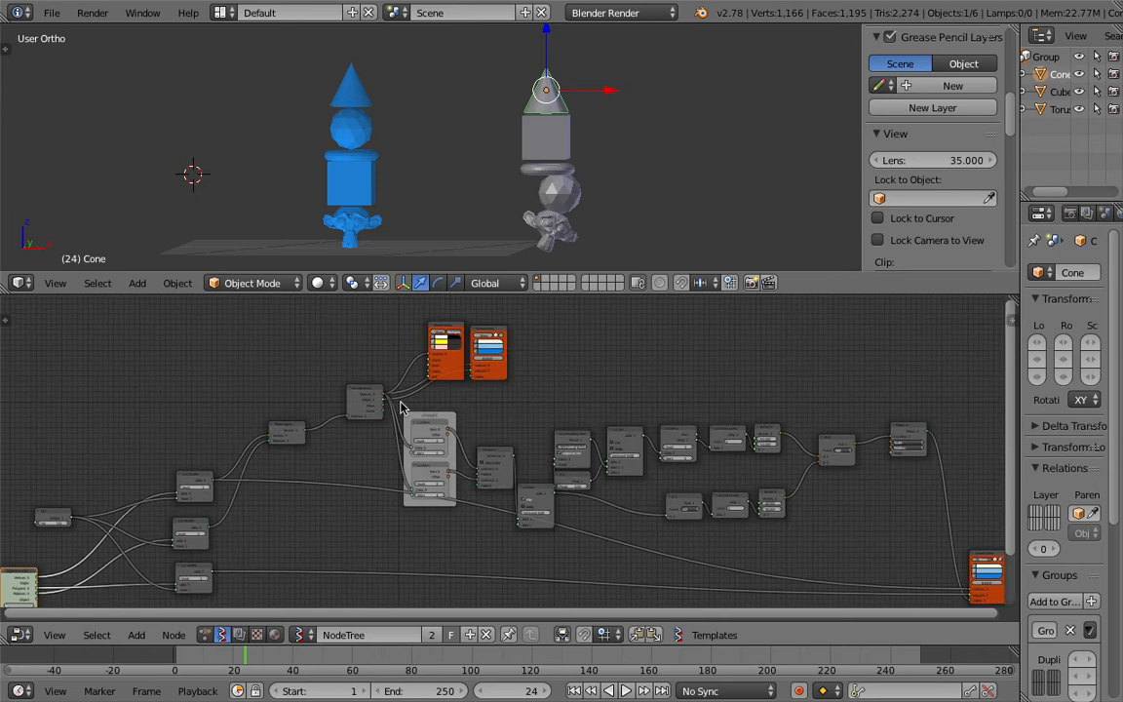
Step: Delete the two viewer nodes above the node tree and nudge the neighbouring nodes into place
scroll(438, 329, up, 1)
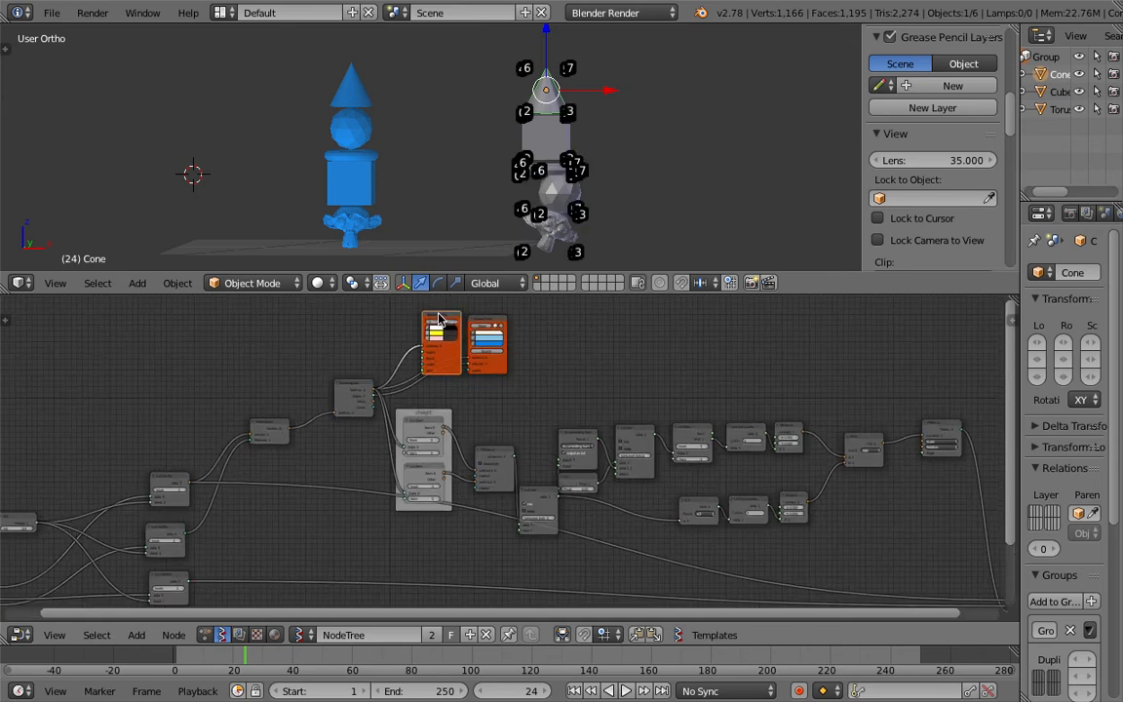
key(x)
key(x)
middle_drag(448, 388, 446, 362)
drag(346, 361, 324, 386)
middle_drag(378, 399, 339, 376)
scroll(341, 380, down, 1)
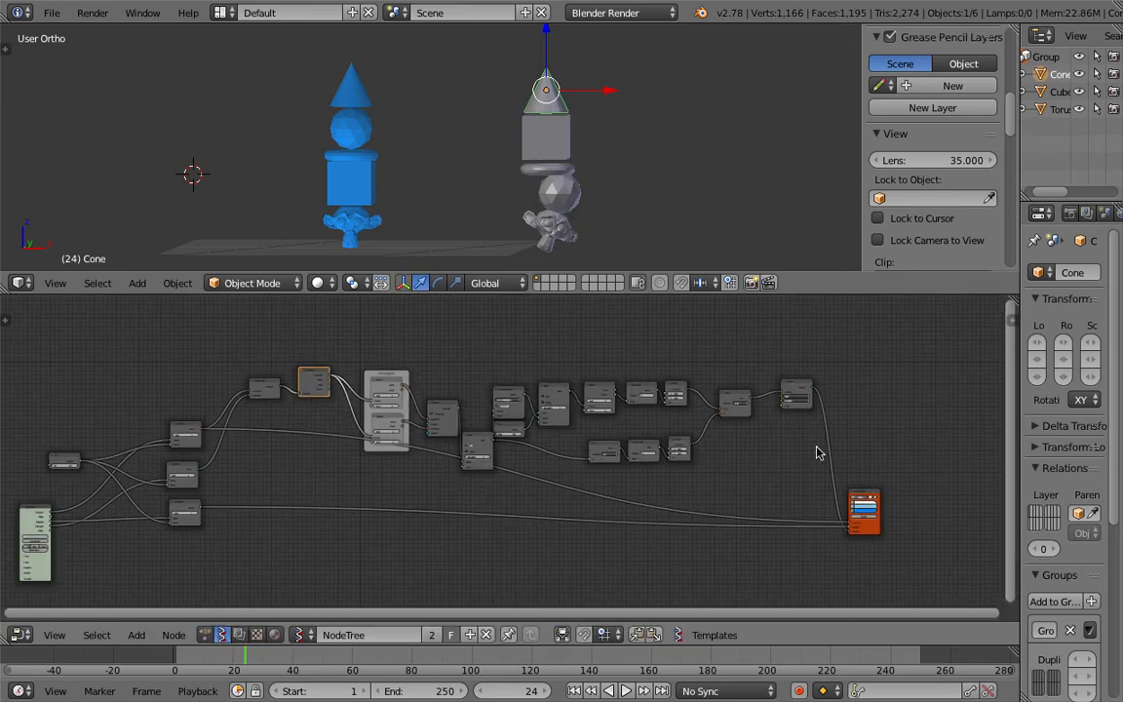
Step: Rearrange the remaining nodes and the output viewer node into a tidier layout and save the file
drag(872, 496, 903, 529)
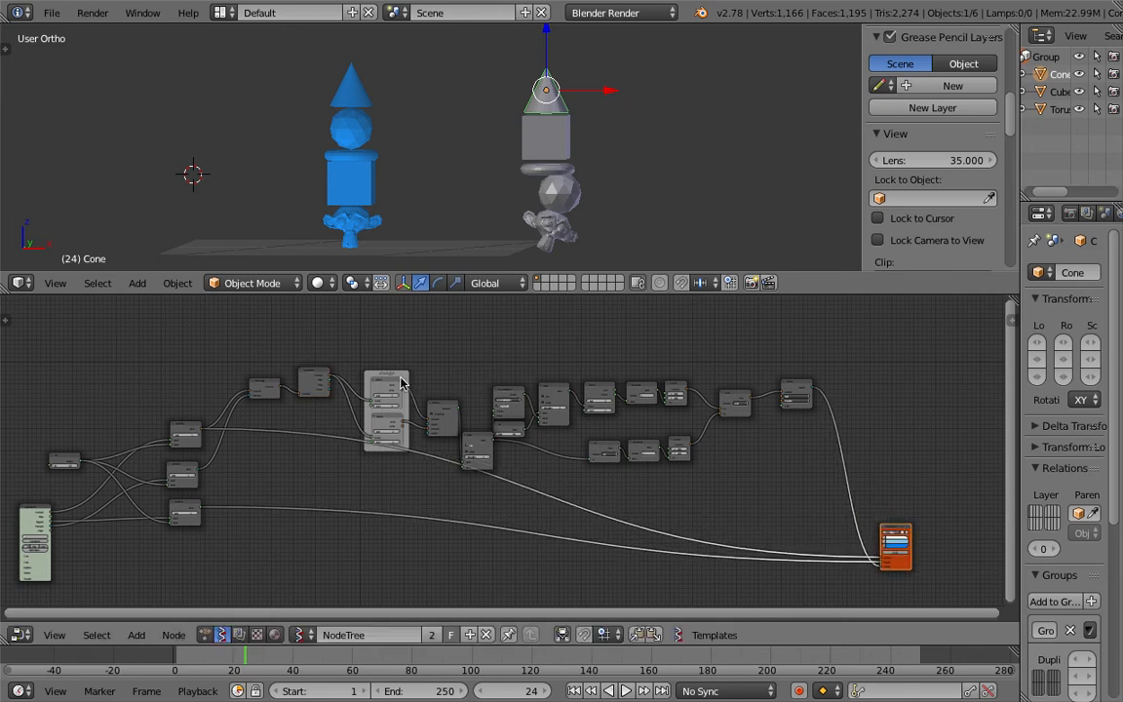
click(396, 376)
drag(396, 376, 394, 348)
drag(450, 408, 444, 371)
drag(477, 441, 472, 414)
drag(801, 380, 831, 388)
drag(730, 396, 771, 400)
drag(680, 384, 704, 371)
drag(673, 440, 700, 412)
drag(640, 383, 612, 367)
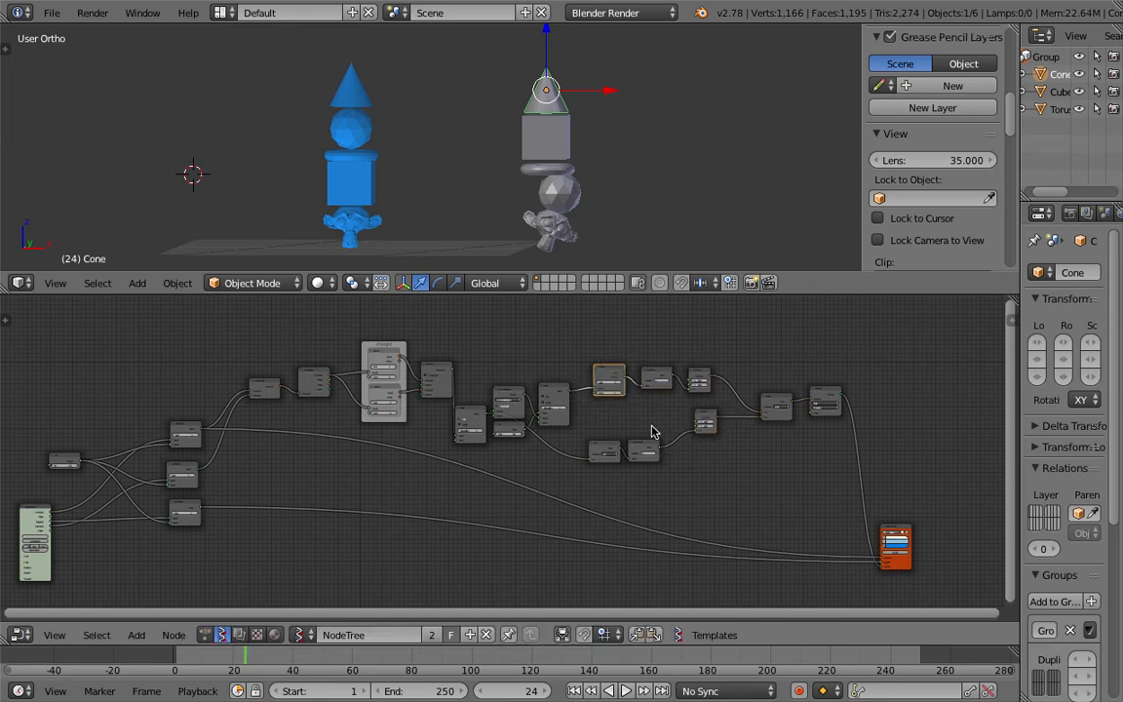
key(g)
drag(647, 447, 666, 408)
drag(598, 453, 609, 416)
drag(549, 394, 551, 366)
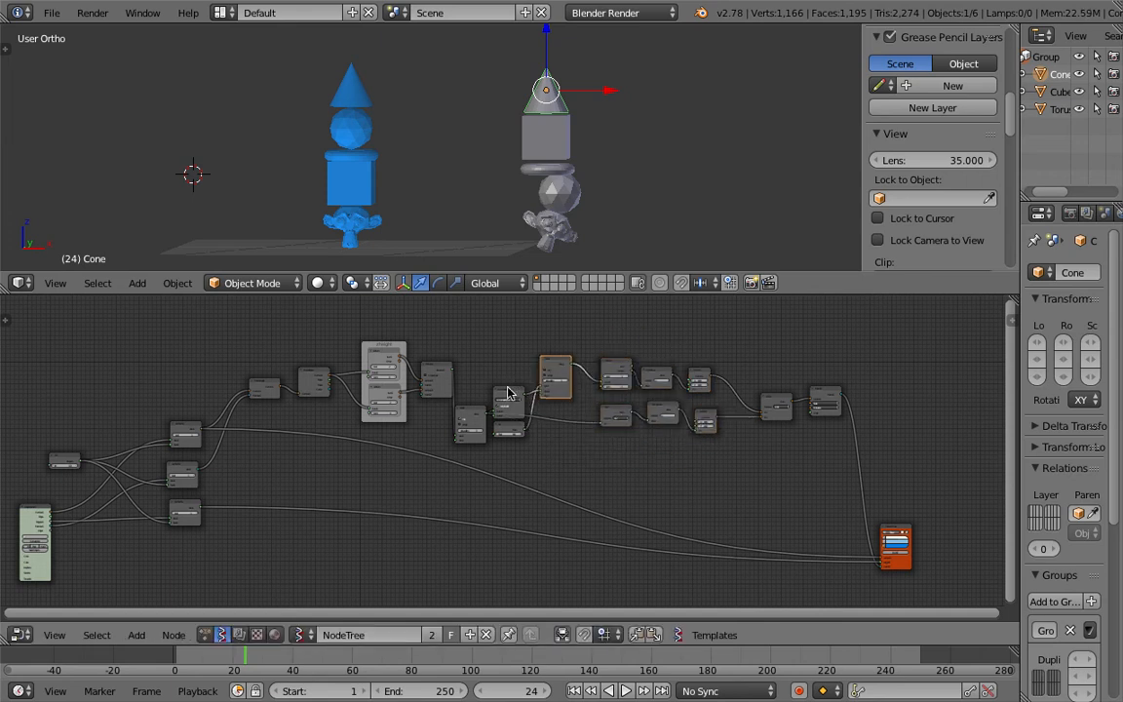
drag(508, 402, 507, 375)
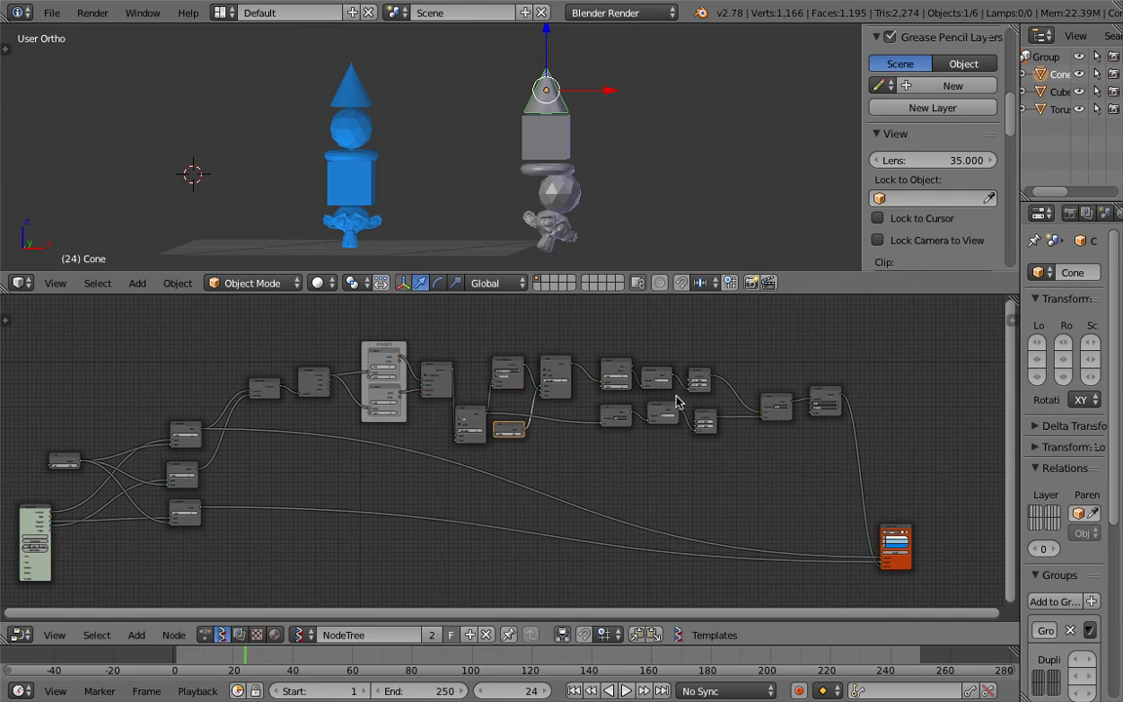
middle_drag(359, 438, 446, 446)
scroll(240, 460, up, 2)
middle_drag(231, 478, 411, 407)
key(Home)
key(ctrl+s)
click(456, 395)
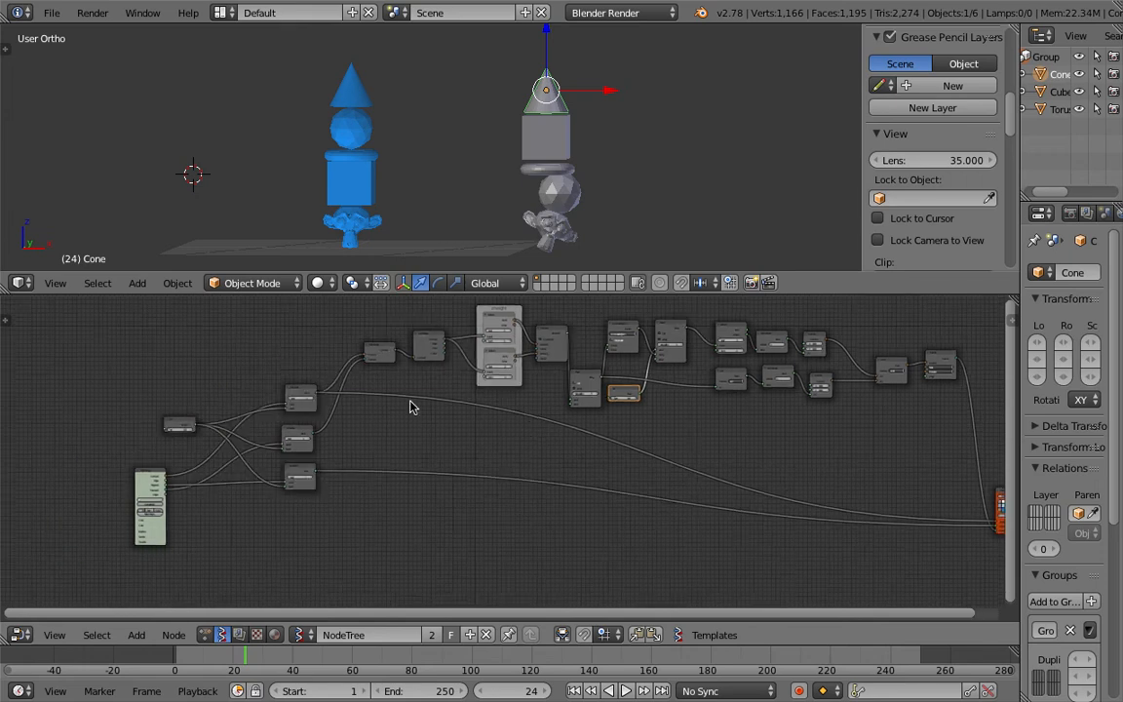
Step: Save the blend file over ZEFFII_STACKING_06.blend once more
scroll(411, 406, up, 2)
middle_drag(286, 431, 460, 382)
drag(274, 428, 186, 437)
key(ctrl+s)
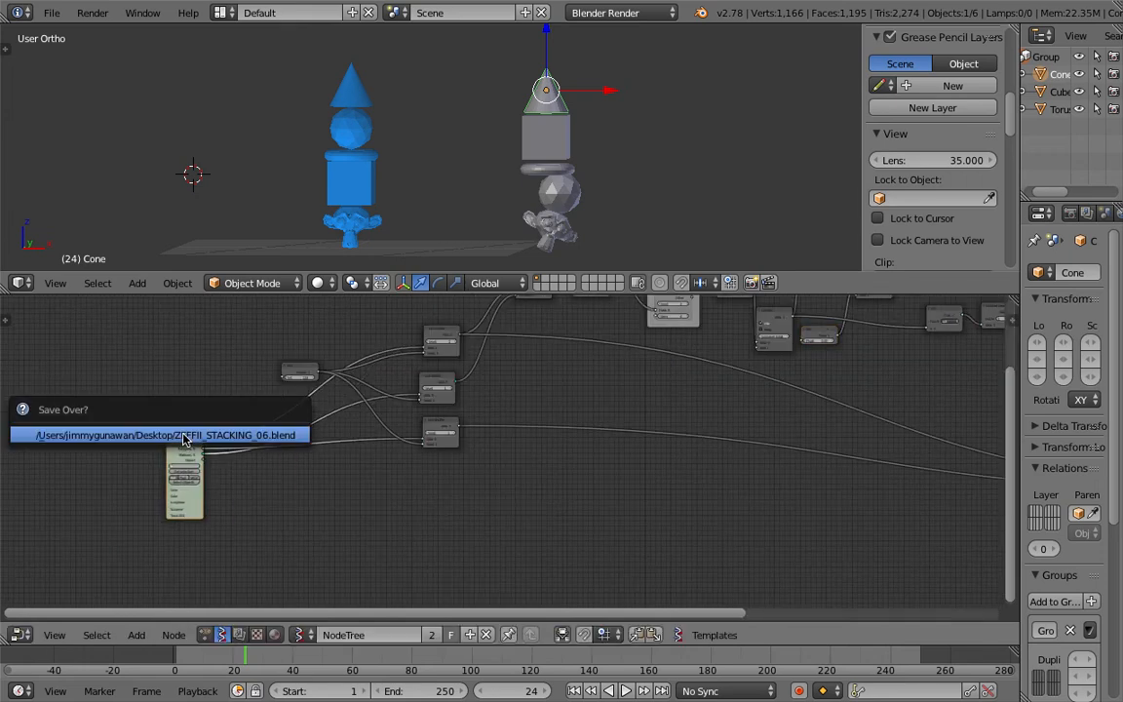
click(185, 436)
scroll(186, 499, up, 5)
middle_drag(83, 525, 227, 498)
scroll(227, 503, up, 1)
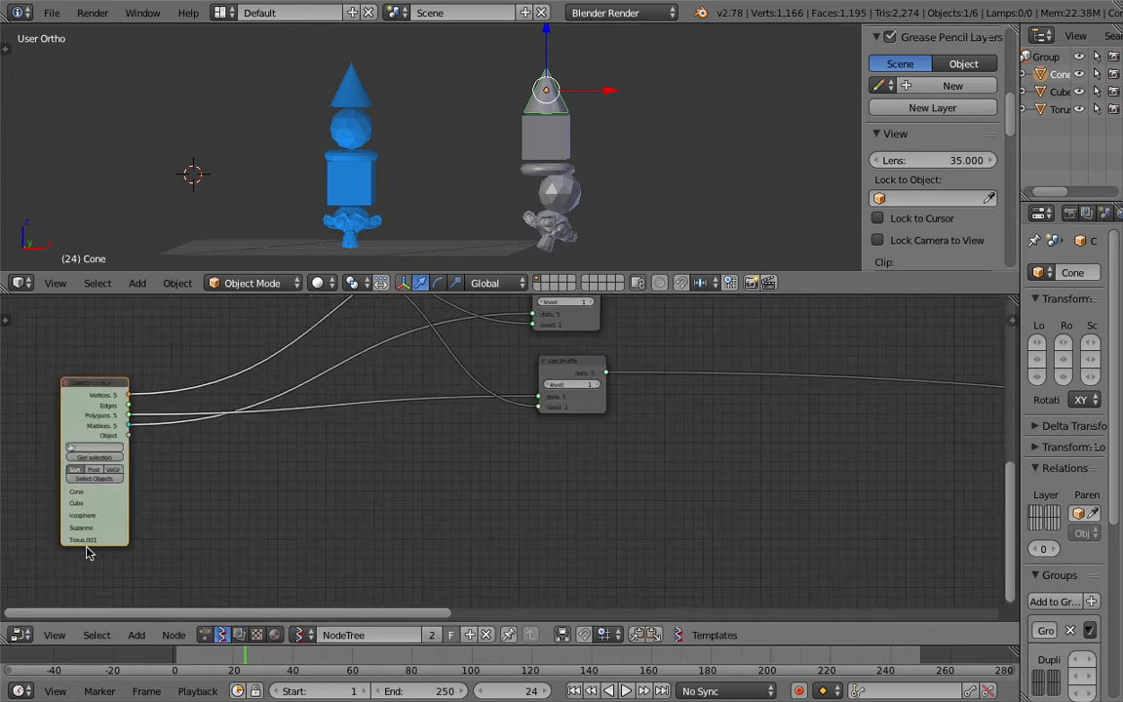
scroll(389, 213, down, 5)
shift+middle_drag(389, 214, 390, 250)
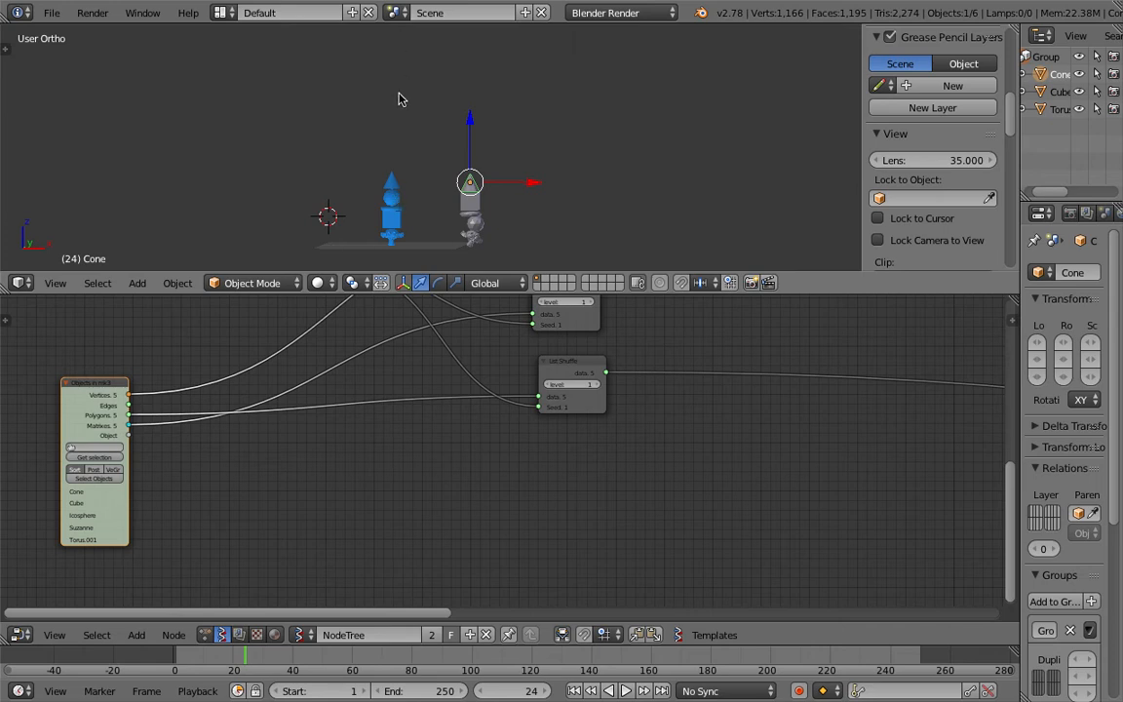
key(ctrl+s)
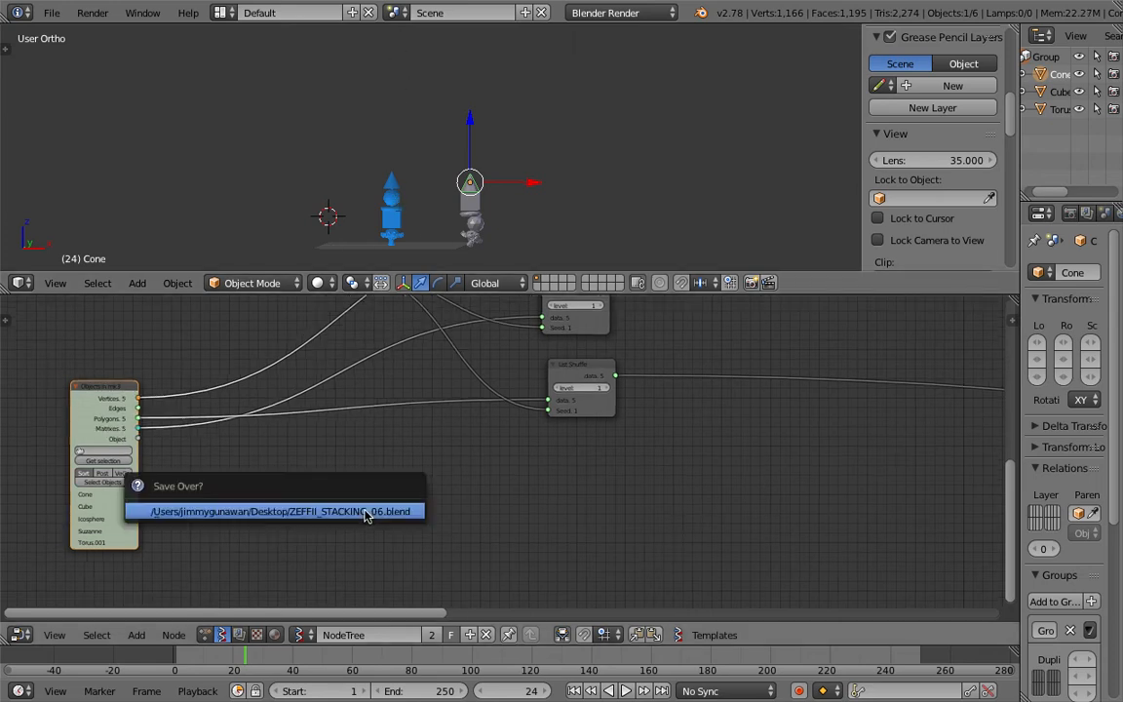
click(364, 511)
middle_drag(363, 512, 381, 545)
scroll(397, 189, up, 3)
shift+middle_drag(397, 191, 434, 158)
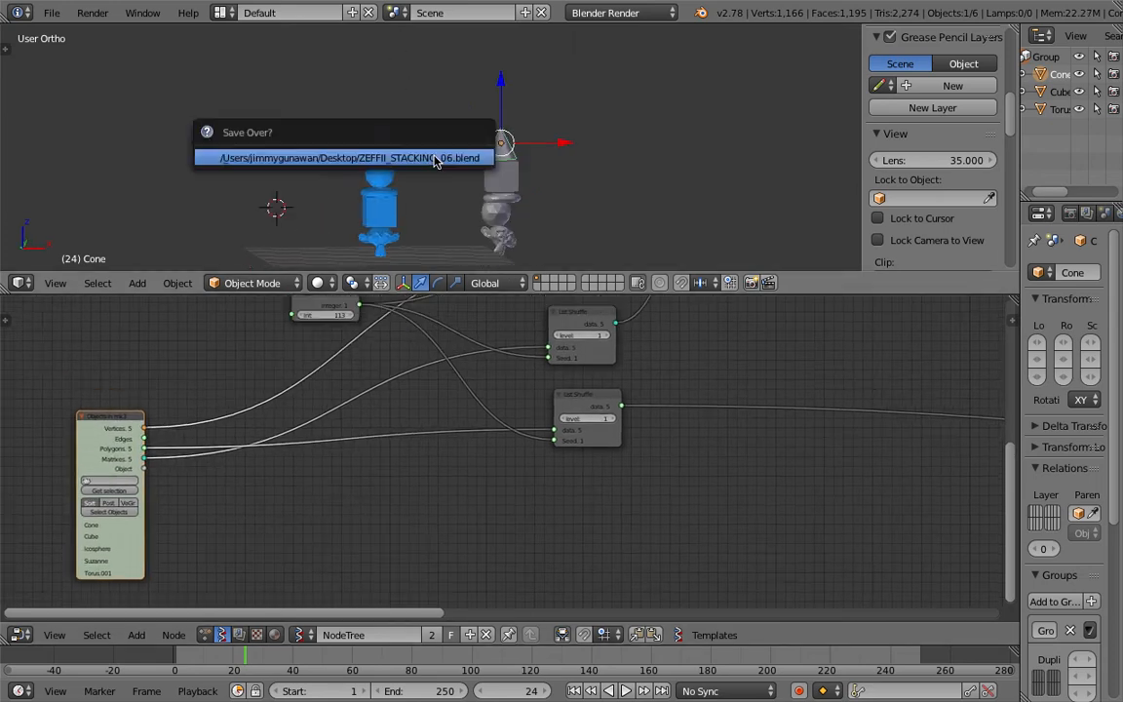
middle_drag(382, 469, 400, 459)
key(ctrl+s)
click(395, 469)
Step: Add a List Item node and connect the Objects in mk3 Vertices output to its Data input
key(shift+a)
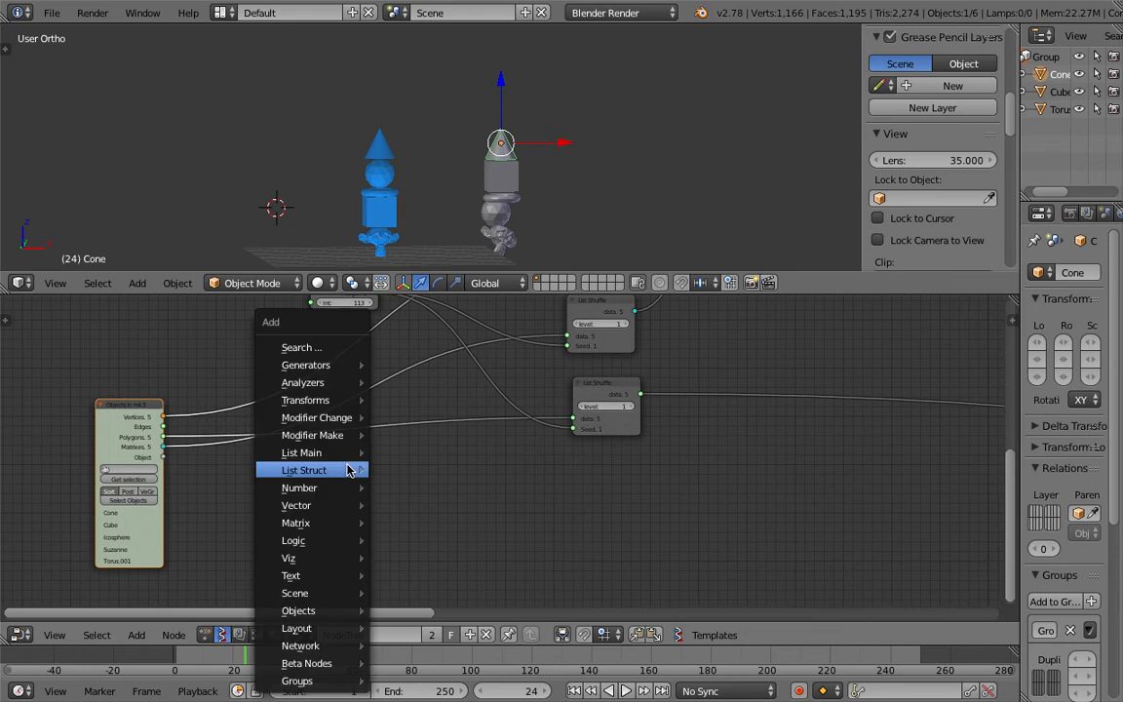
click(333, 352)
text(list i)
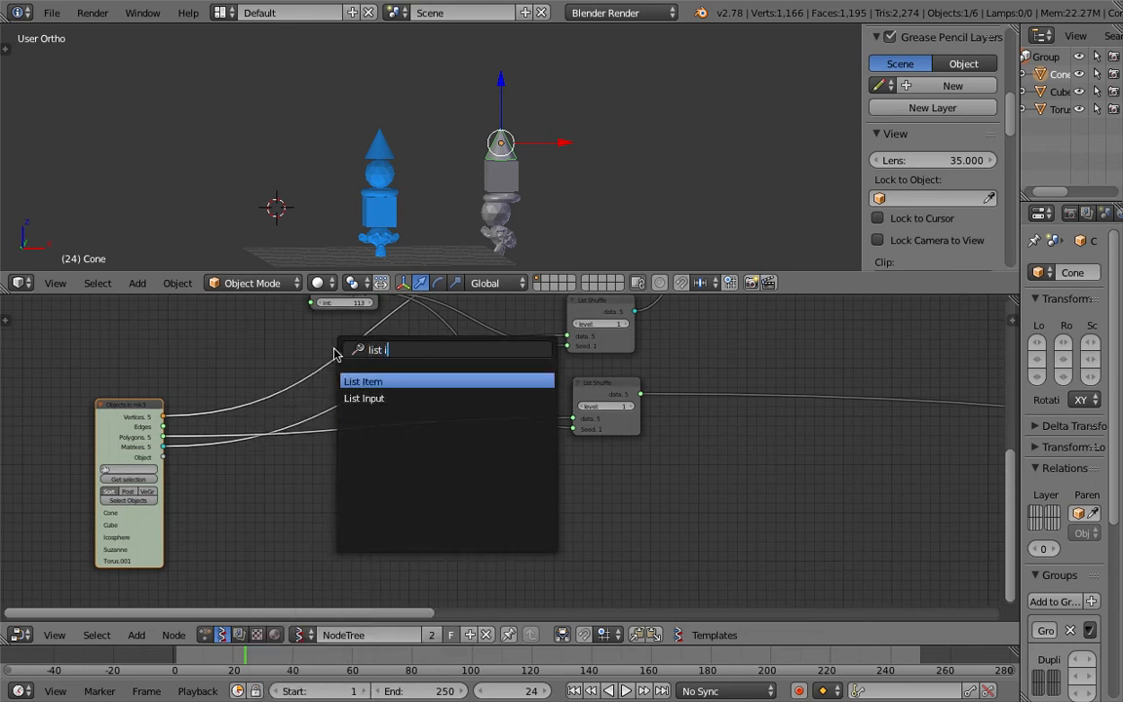
key(Return)
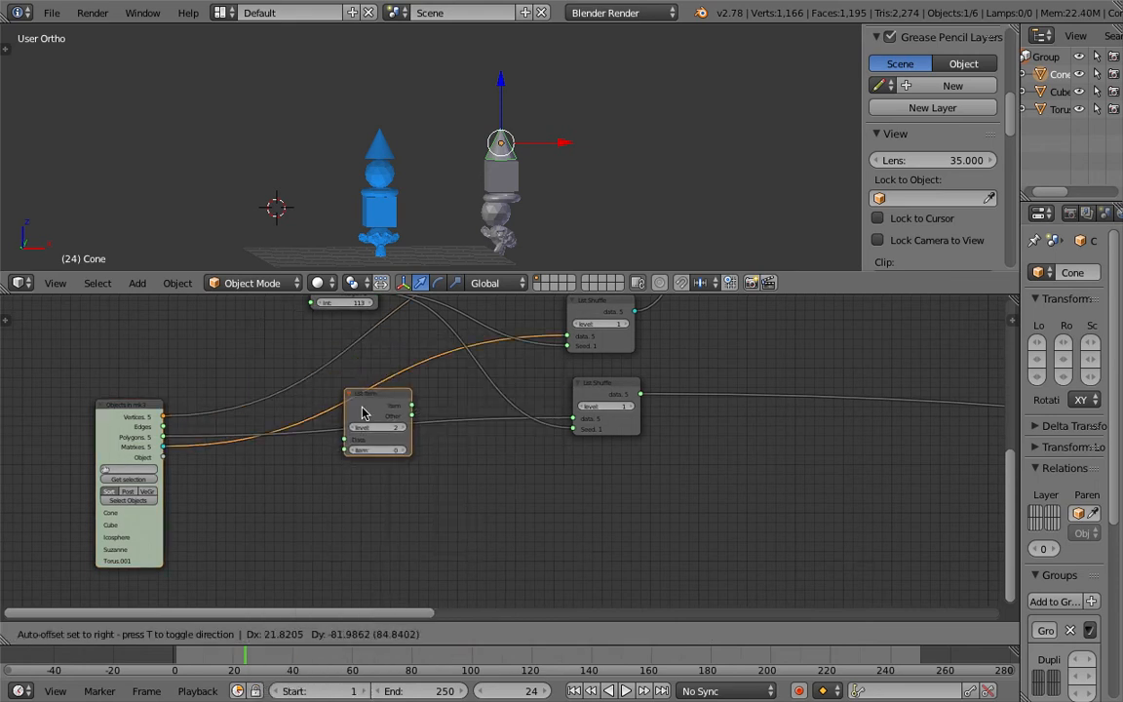
click(352, 471)
scroll(353, 471, up, 1)
key(ctrl+s)
click(353, 467)
scroll(268, 469, down, 2)
drag(238, 452, 265, 460)
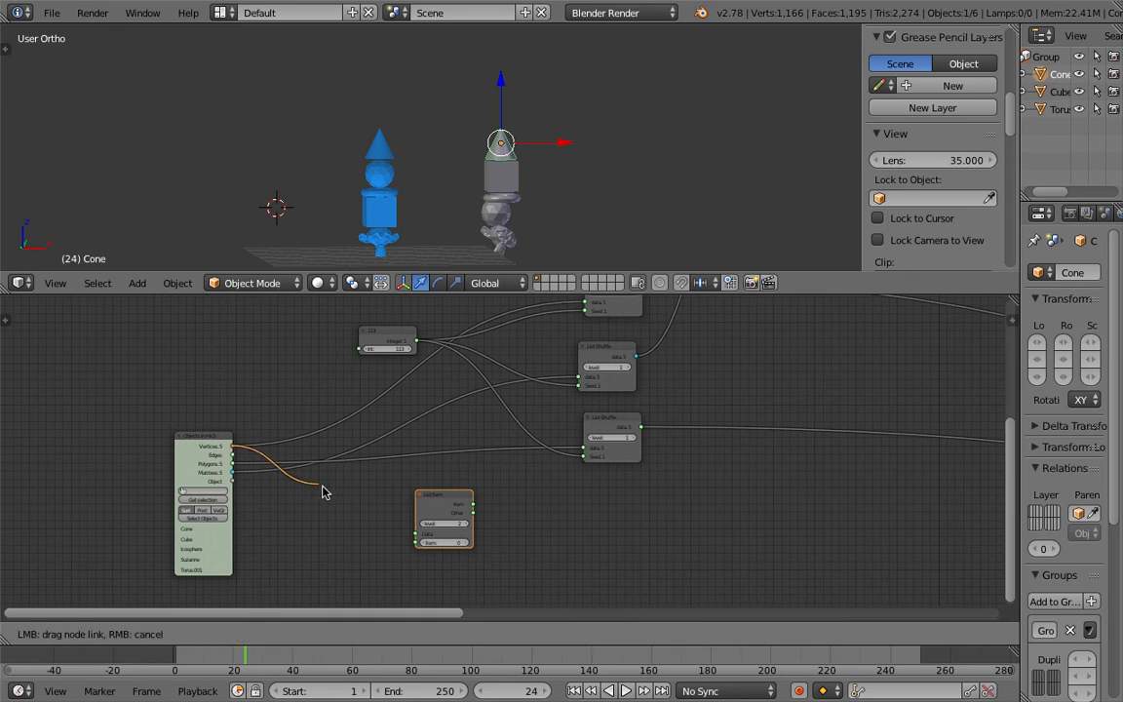
drag(405, 531, 415, 534)
Step: Duplicate the List Item node twice and connect the Polygons and Matrices outputs to the copies' Data inputs
drag(455, 497, 440, 483)
key(shift+d)
click(446, 565)
middle_drag(396, 482, 391, 429)
scroll(390, 430, up, 1)
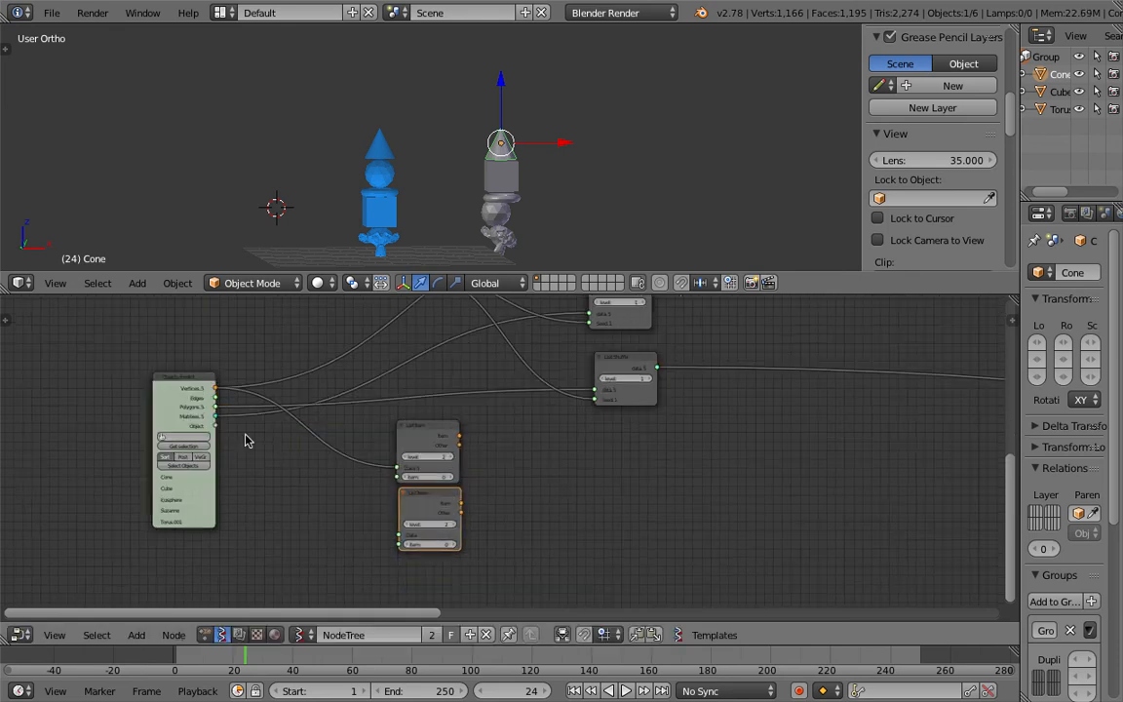
drag(215, 407, 400, 535)
drag(411, 430, 408, 423)
key(shift+d)
click(422, 576)
drag(215, 417, 401, 605)
middle_drag(329, 504, 283, 462)
scroll(532, 466, down, 1)
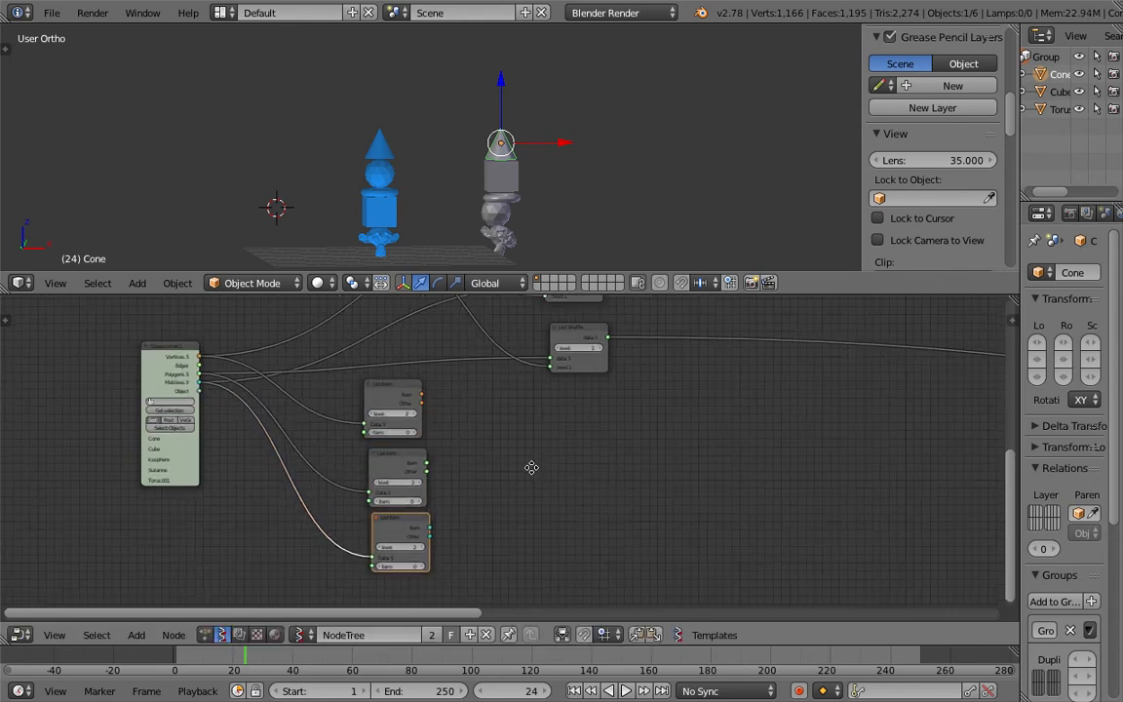
Step: Save the file and reposition the List Shuffle and List Item nodes to make room
middle_drag(531, 466, 499, 481)
scroll(435, 474, up, 1)
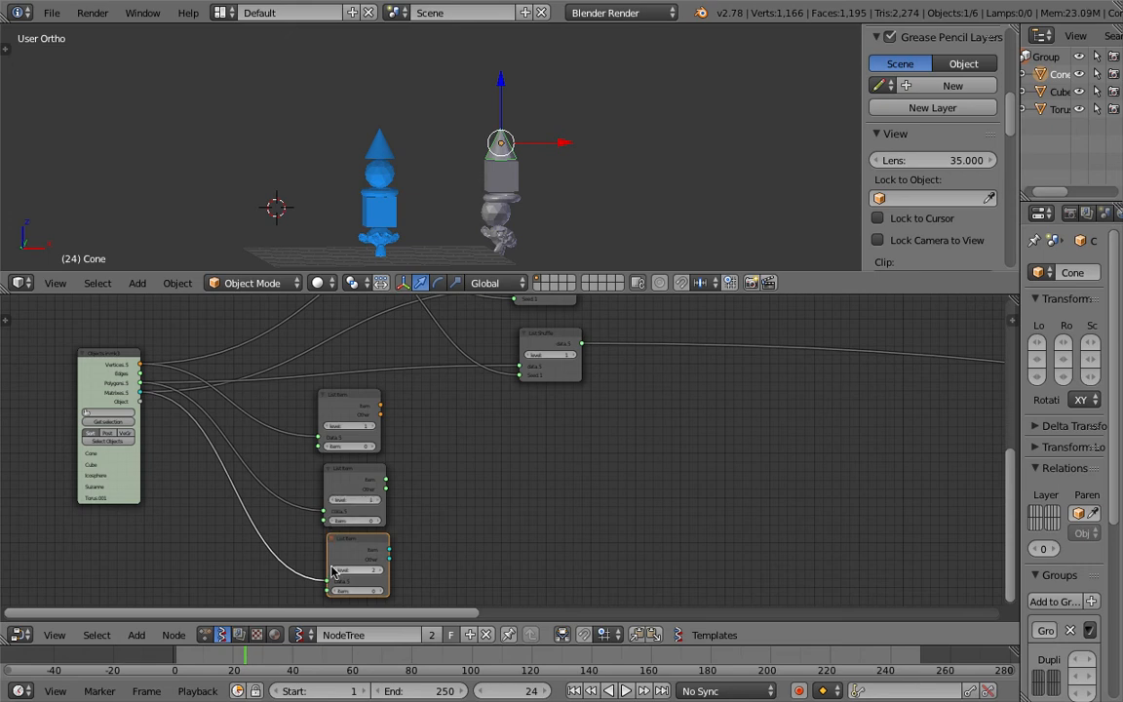
key(ctrl+s)
click(488, 481)
scroll(487, 476, down, 2)
middle_drag(483, 456, 438, 492)
scroll(381, 451, up, 2)
scroll(376, 417, down, 1)
middle_drag(373, 416, 393, 461)
click(531, 361)
middle_drag(531, 361, 456, 416)
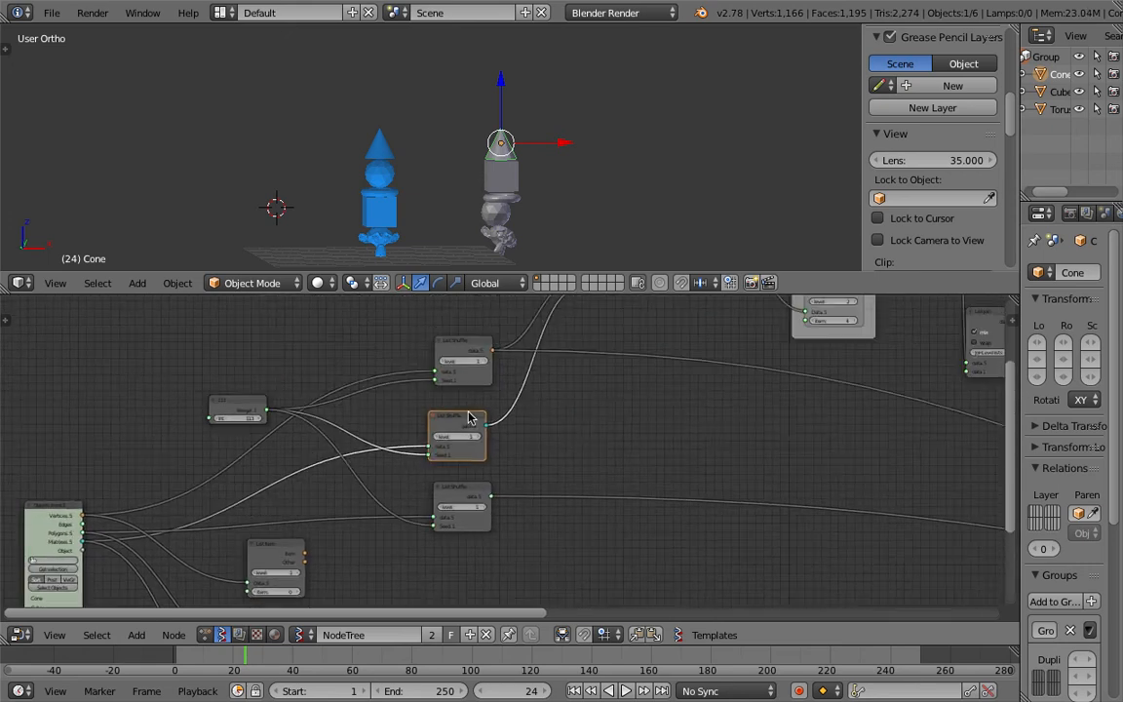
scroll(505, 404, down, 1)
scroll(506, 403, down, 2)
middle_drag(578, 321, 539, 346)
middle_drag(367, 497, 297, 468)
scroll(281, 470, up, 2)
scroll(281, 469, down, 3)
drag(273, 513, 459, 327)
drag(382, 366, 326, 361)
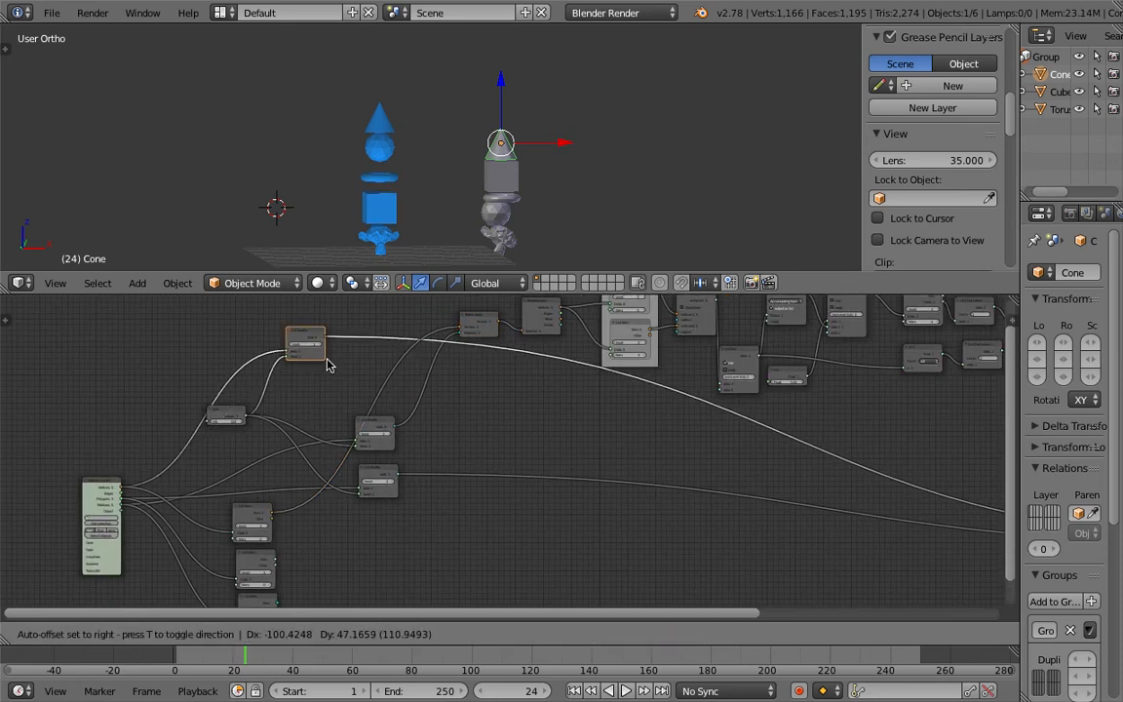
Step: Connect the first List Item node's Item output to the viewer node at the end of the tree
scroll(345, 419, down, 3)
middle_drag(487, 512, 342, 484)
scroll(234, 481, down, 1)
middle_drag(219, 482, 205, 484)
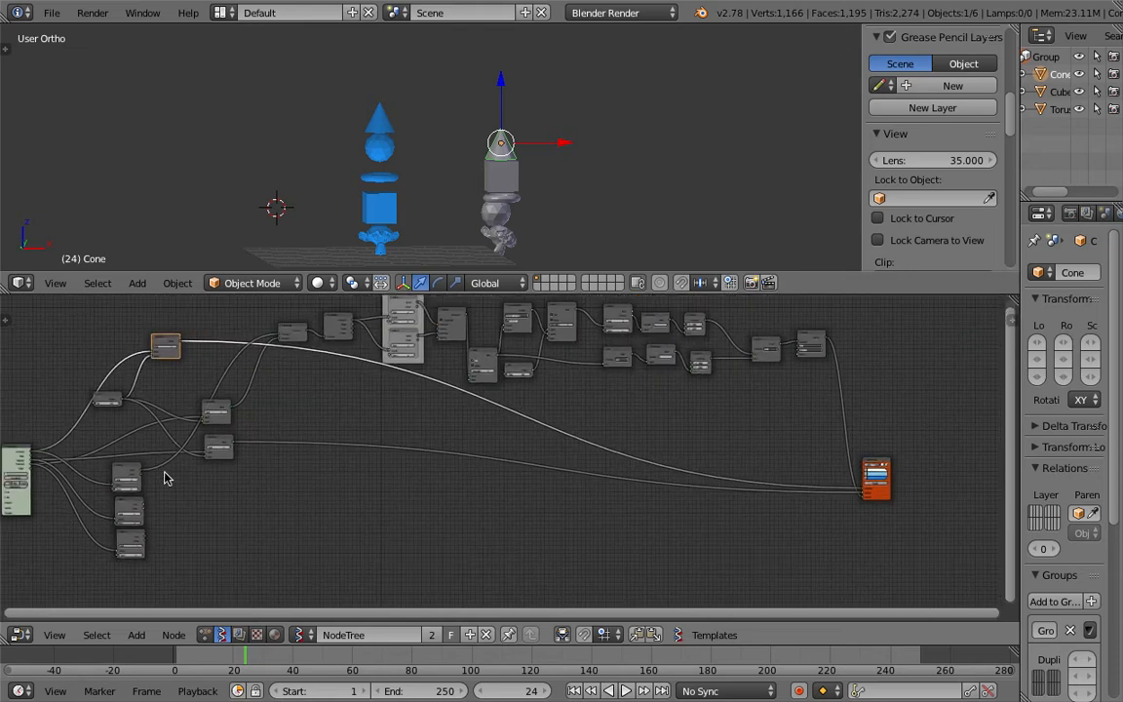
mouse_move(166, 353)
mouse_down()
mouse_move(701, 479)
mouse_move(383, 504)
mouse_move(397, 454)
mouse_move(278, 380)
mouse_move(183, 349)
mouse_up()
drag(140, 475, 864, 494)
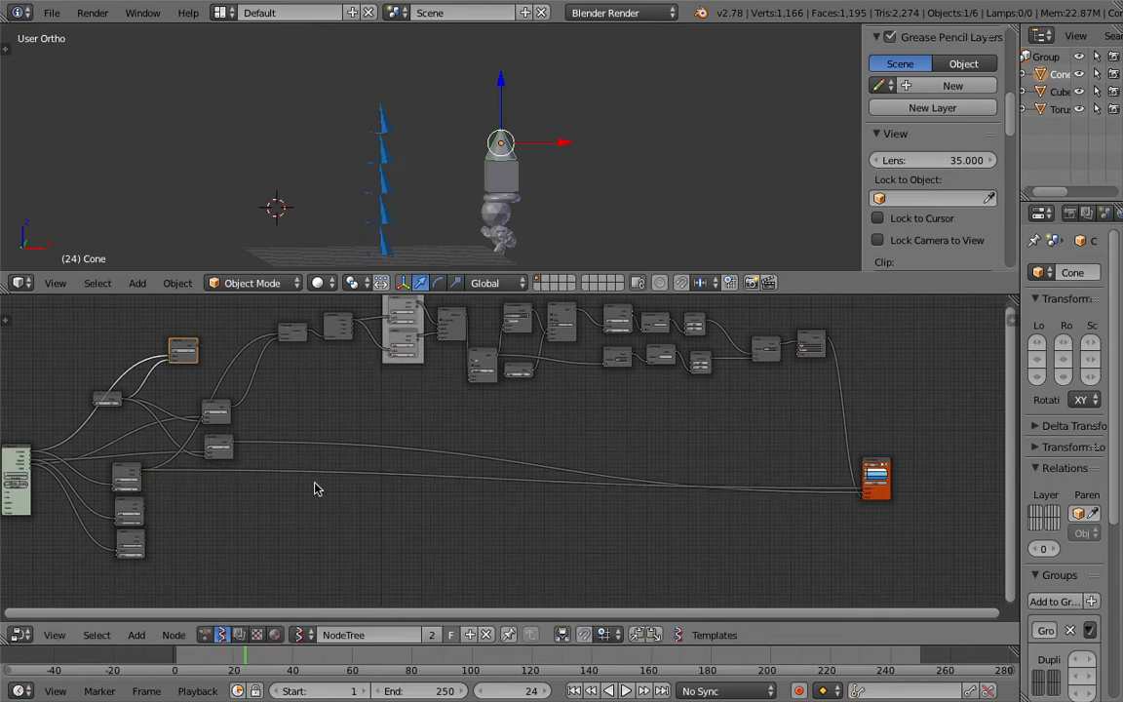
Step: Connect another List Item node's Item output to the viewer node and reposition that List Item node
scroll(177, 472, up, 1)
drag(134, 495, 368, 490)
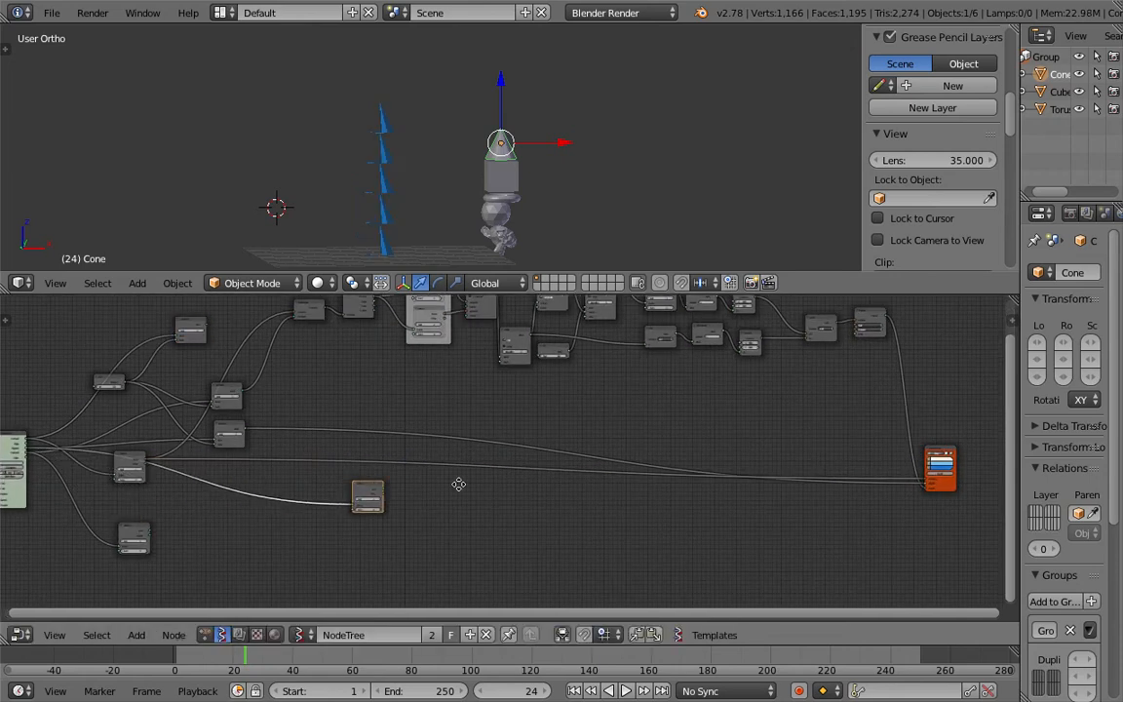
middle_drag(458, 484, 306, 491)
scroll(246, 495, up, 1)
drag(216, 486, 895, 474)
scroll(523, 500, down, 2)
middle_drag(253, 495, 473, 482)
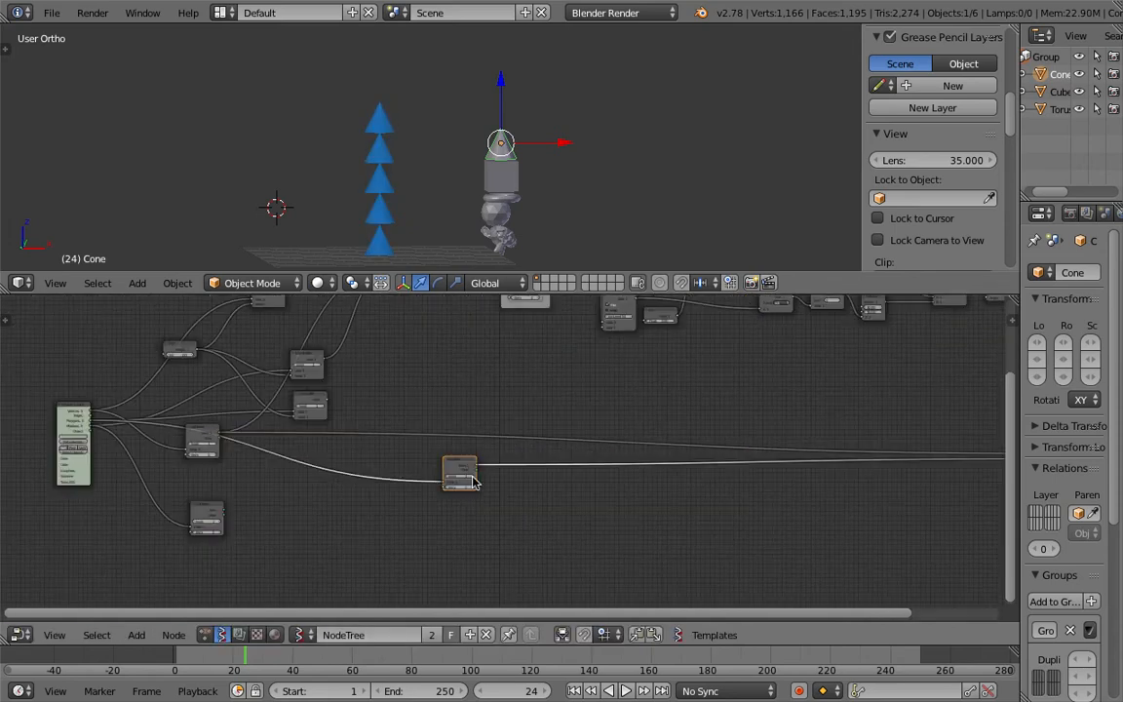
drag(459, 468, 252, 486)
middle_drag(251, 481, 354, 481)
scroll(349, 492, up, 4)
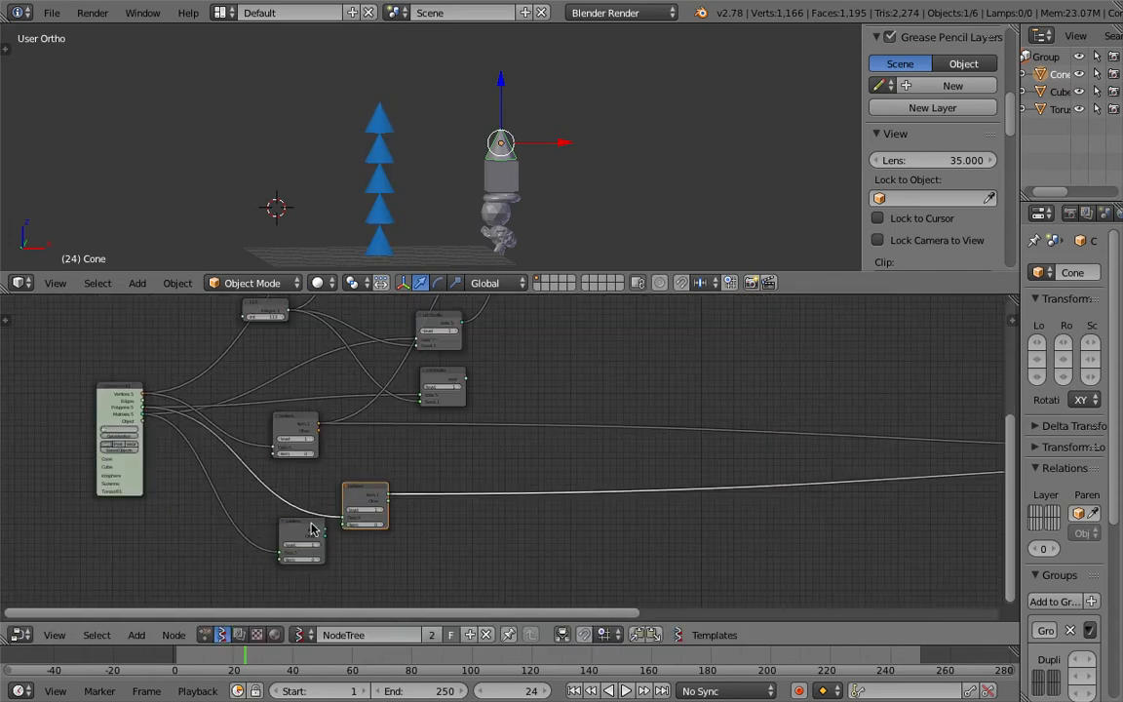
Step: Rewire the List Item outputs directly and delete two of the List Shuffle nodes
drag(296, 530, 291, 546)
scroll(308, 490, down, 3)
middle_drag(338, 428, 345, 491)
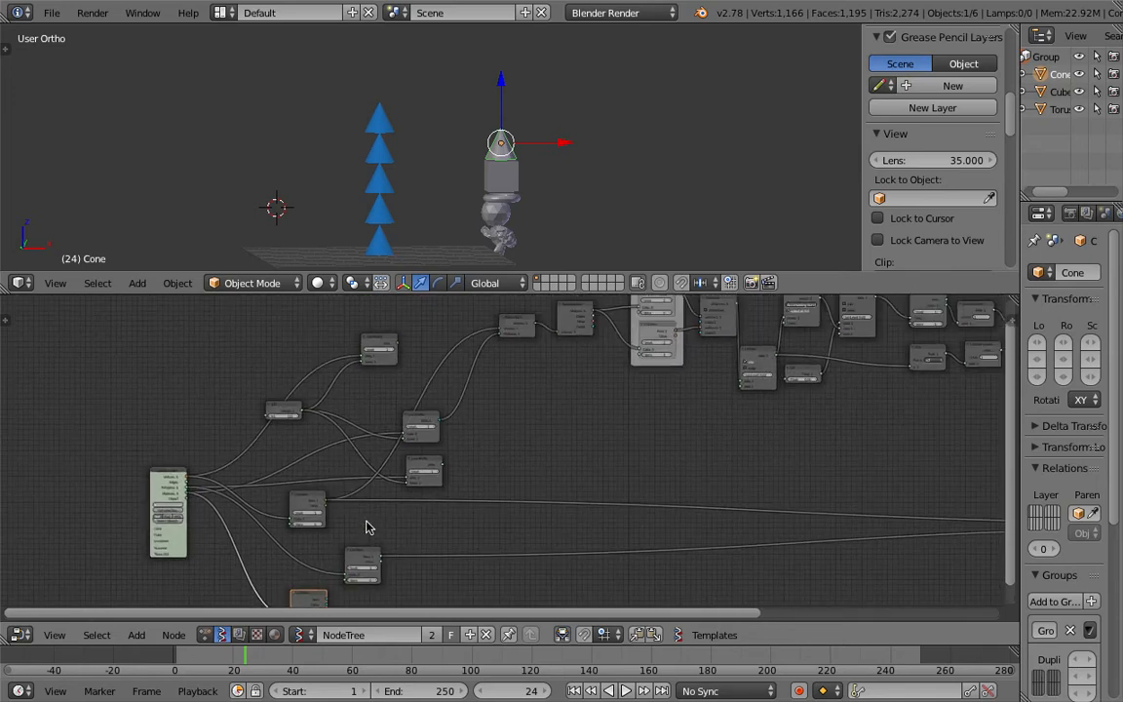
drag(330, 591, 332, 599)
drag(426, 455, 500, 333)
drag(420, 421, 333, 326)
click(367, 358)
shift+click(433, 459)
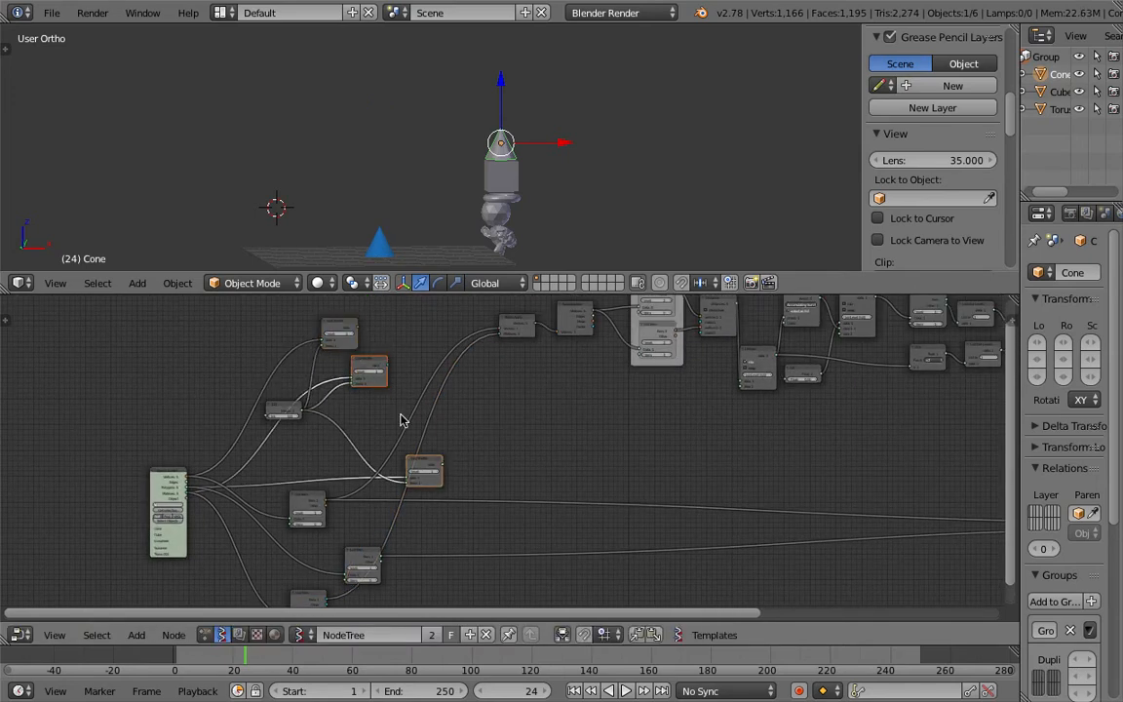
shift+click(338, 331)
key(x)
click(286, 402)
key(x)
Step: Arrange the Objects in mk3 node and the three List Item nodes into a neat column
middle_drag(296, 427, 290, 304)
drag(307, 378, 302, 332)
drag(358, 434, 296, 411)
drag(302, 332, 292, 370)
drag(315, 495, 304, 460)
scroll(390, 382, up, 9)
middle_drag(268, 417, 448, 416)
middle_drag(361, 395, 420, 397)
middle_drag(399, 230, 393, 224)
mouse_move(419, 435)
middle_down()
mouse_move(404, 434)
mouse_move(412, 451)
middle_up()
middle_drag(390, 208, 358, 240)
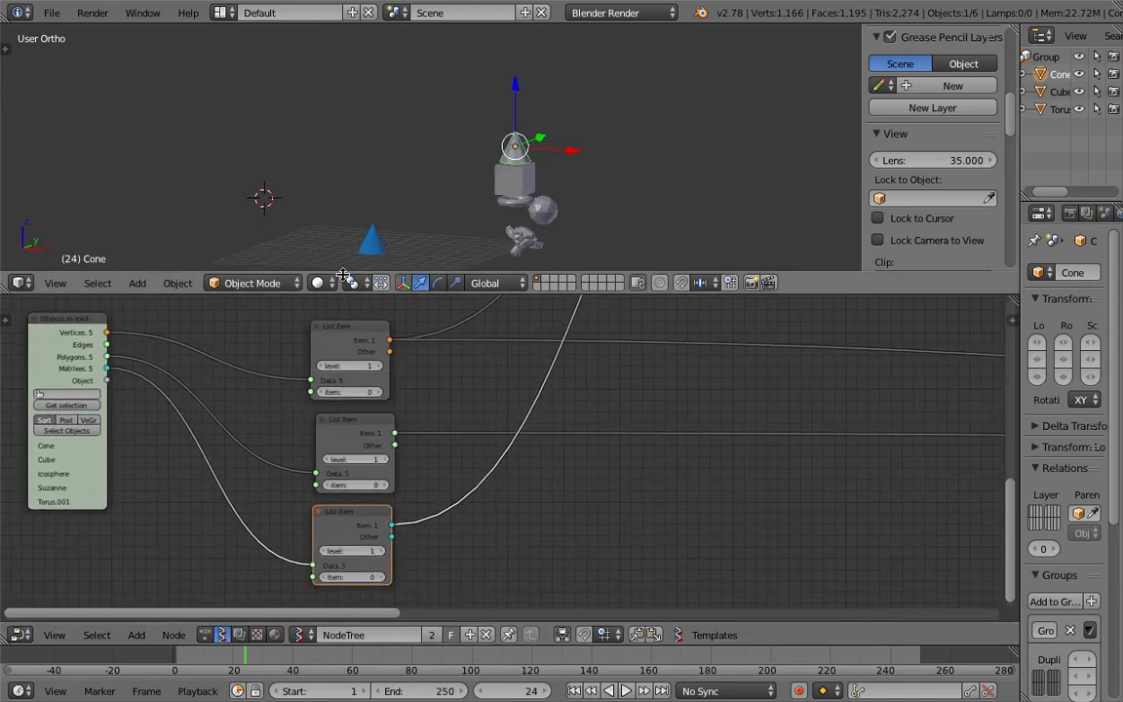
middle_drag(328, 375, 431, 413)
scroll(431, 413, down, 2)
mouse_move(322, 346)
middle_down()
mouse_move(334, 370)
mouse_move(336, 355)
middle_up()
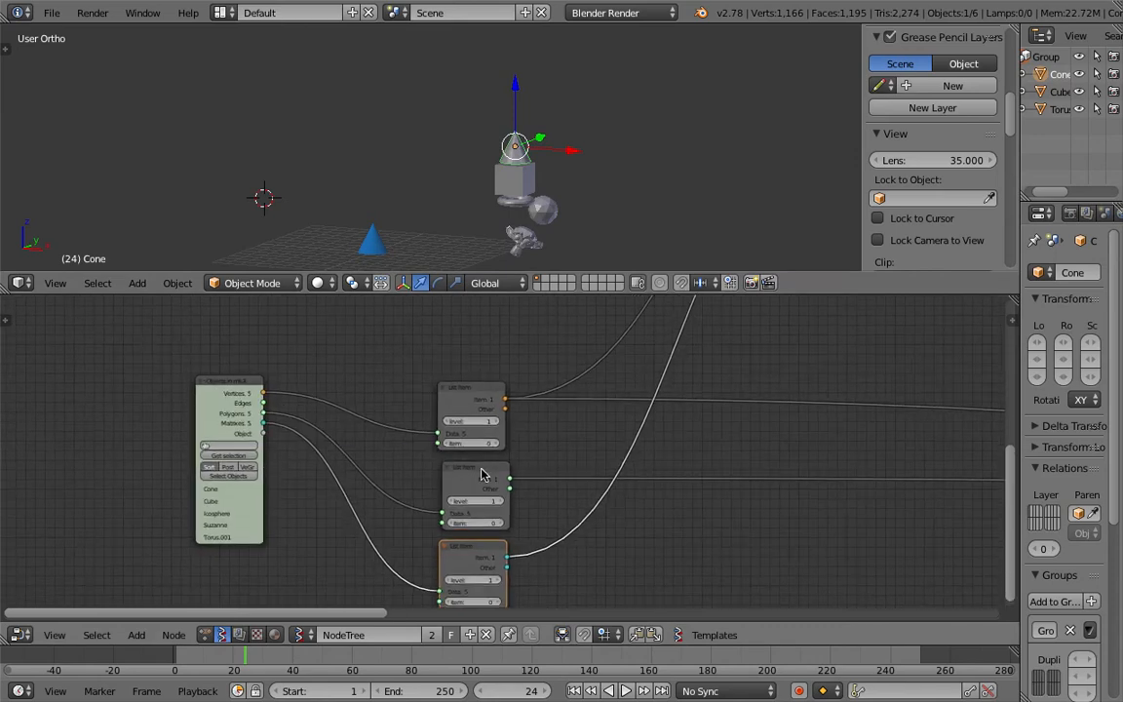
Step: Step the first List Item node's item index to 1 and save the file
click(496, 445)
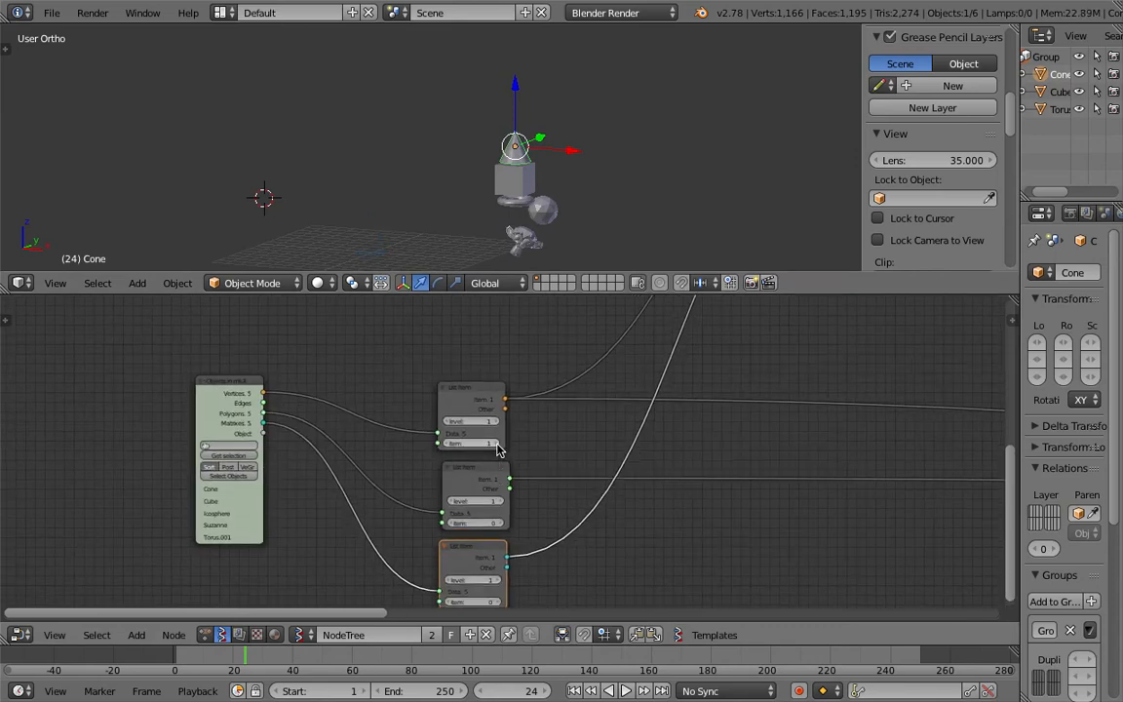
drag(461, 396, 461, 385)
key(ctrl+s)
click(461, 387)
middle_drag(443, 429, 455, 410)
middle_drag(365, 427, 373, 431)
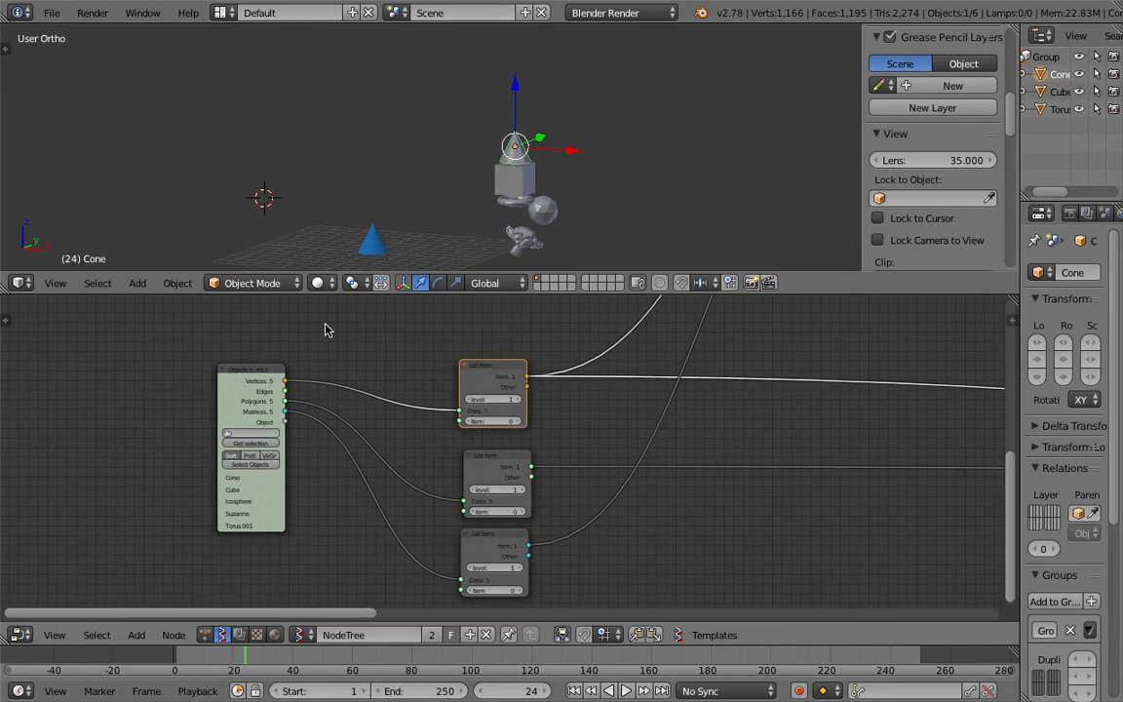
Step: Add an Integer node and link its output to the Item inputs of all three List Item nodes
key(space)
text(int)
click(417, 389)
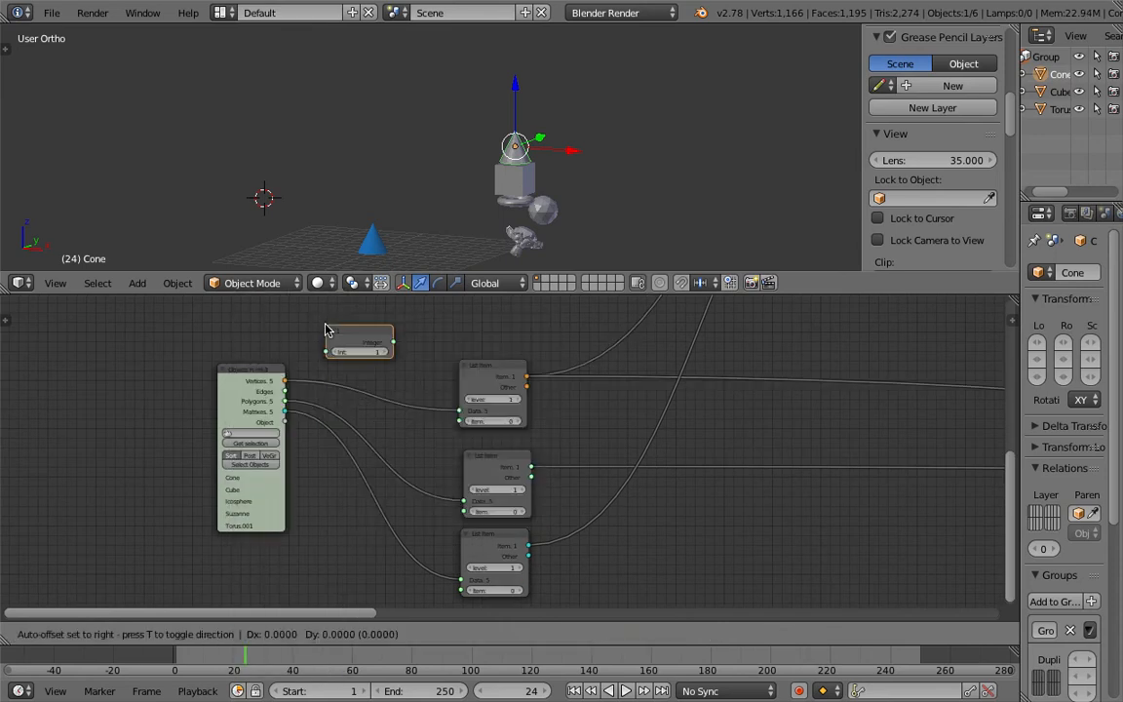
click(417, 386)
drag(393, 343, 460, 421)
drag(393, 342, 464, 511)
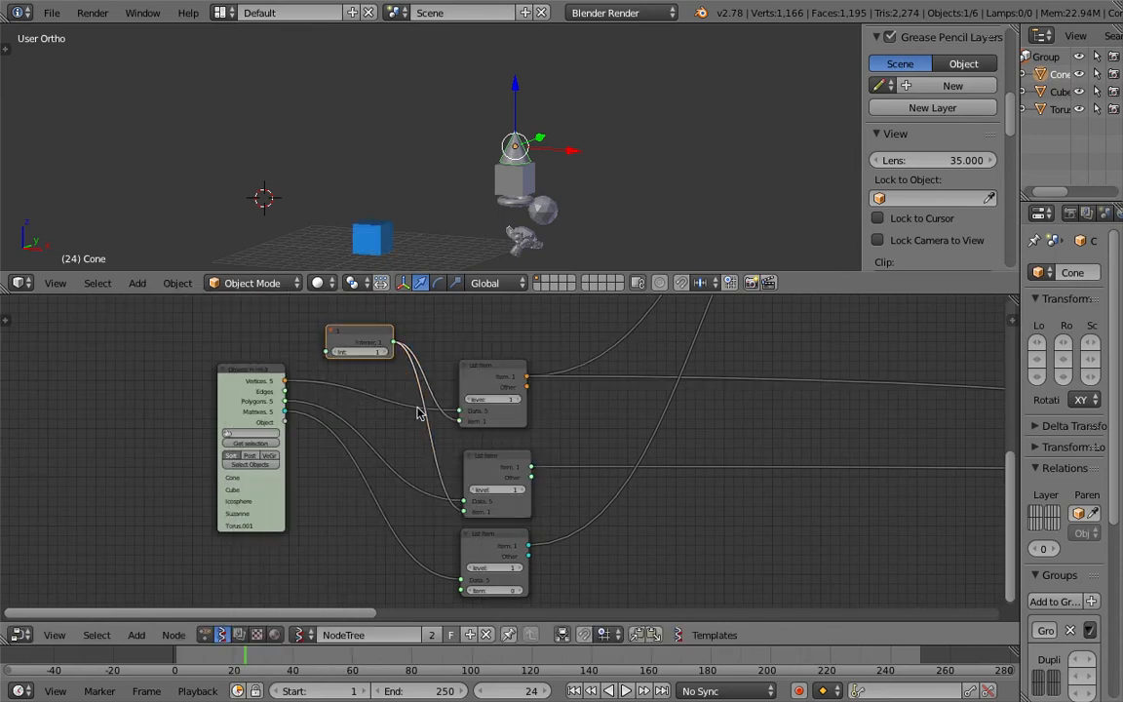
drag(393, 342, 460, 590)
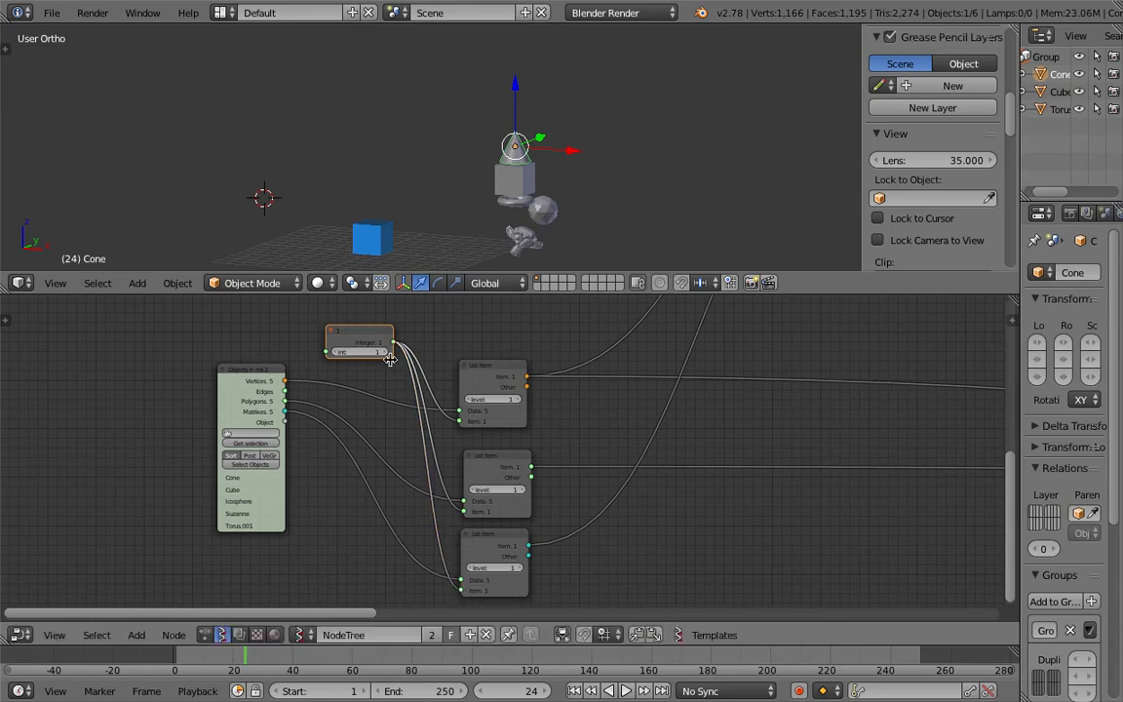
Step: Step the Integer node's value up and down to cycle which objects are stacked
click(384, 352)
click(336, 353)
click(336, 352)
click(337, 353)
click(381, 352)
click(381, 352)
click(381, 352)
click(381, 352)
click(337, 353)
click(338, 353)
Step: Delete the Integer node from the node tree
middle_drag(376, 390, 384, 427)
key(g)
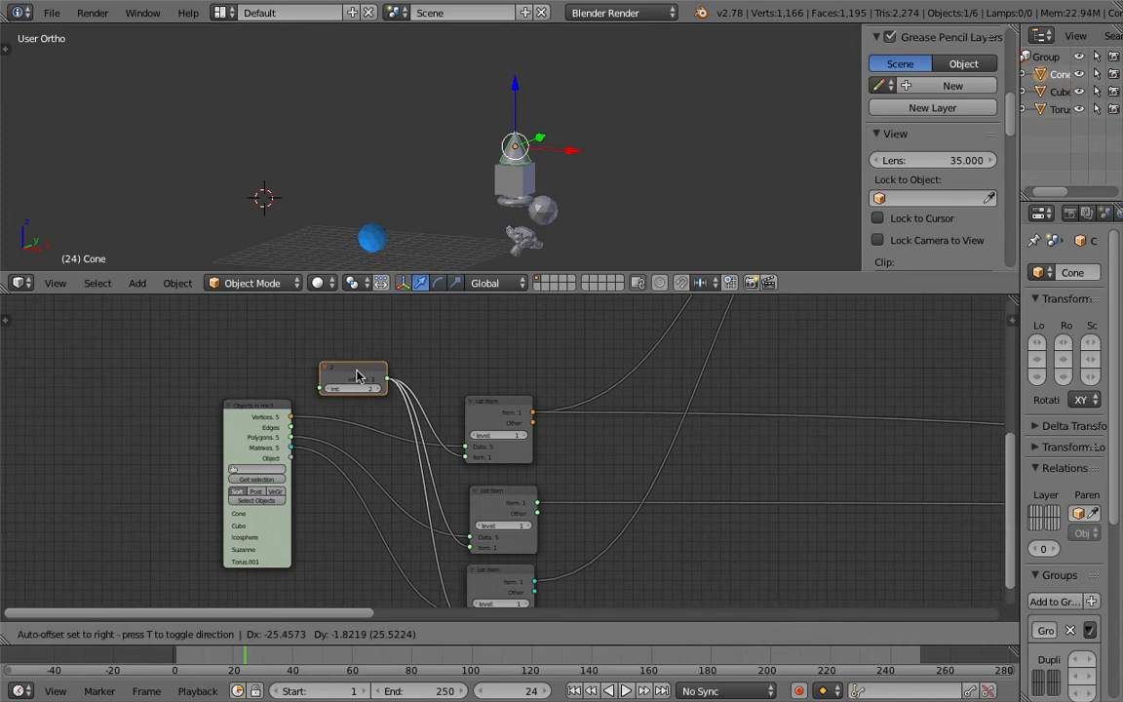
click(346, 387)
key(x)
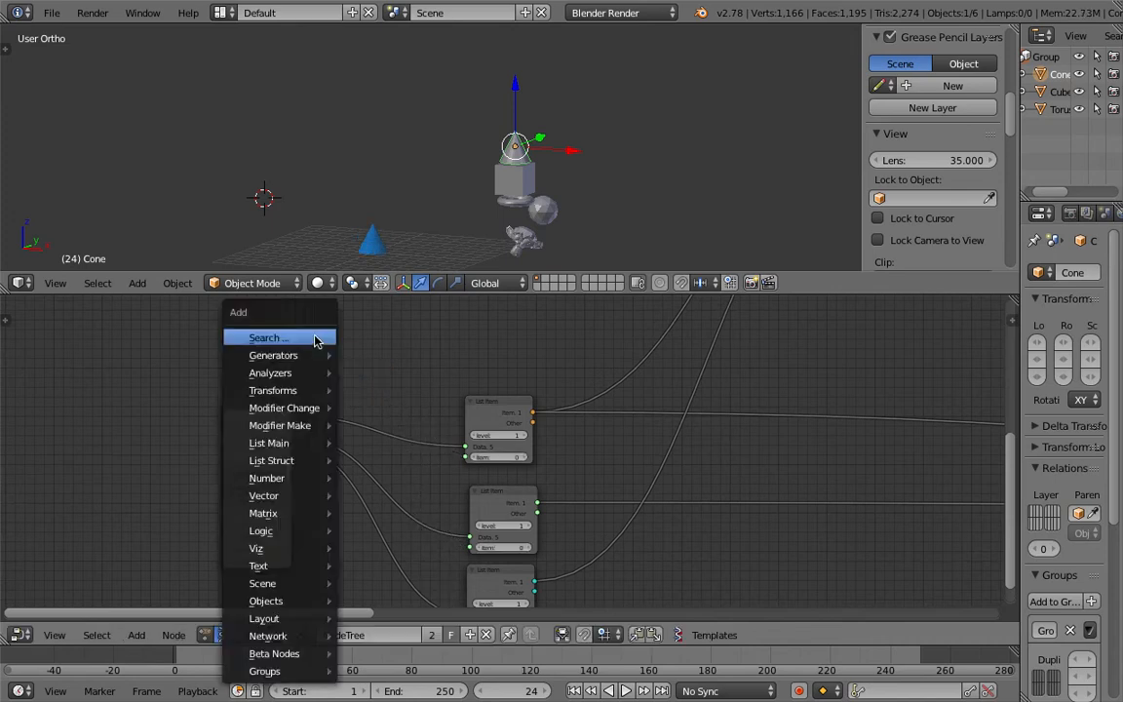
Step: Add a Random Num Gen node and link its Value output to the Item inputs of all three List Item nodes
key(shift+a)
click(313, 336)
text(ra)
key(BackSpace)
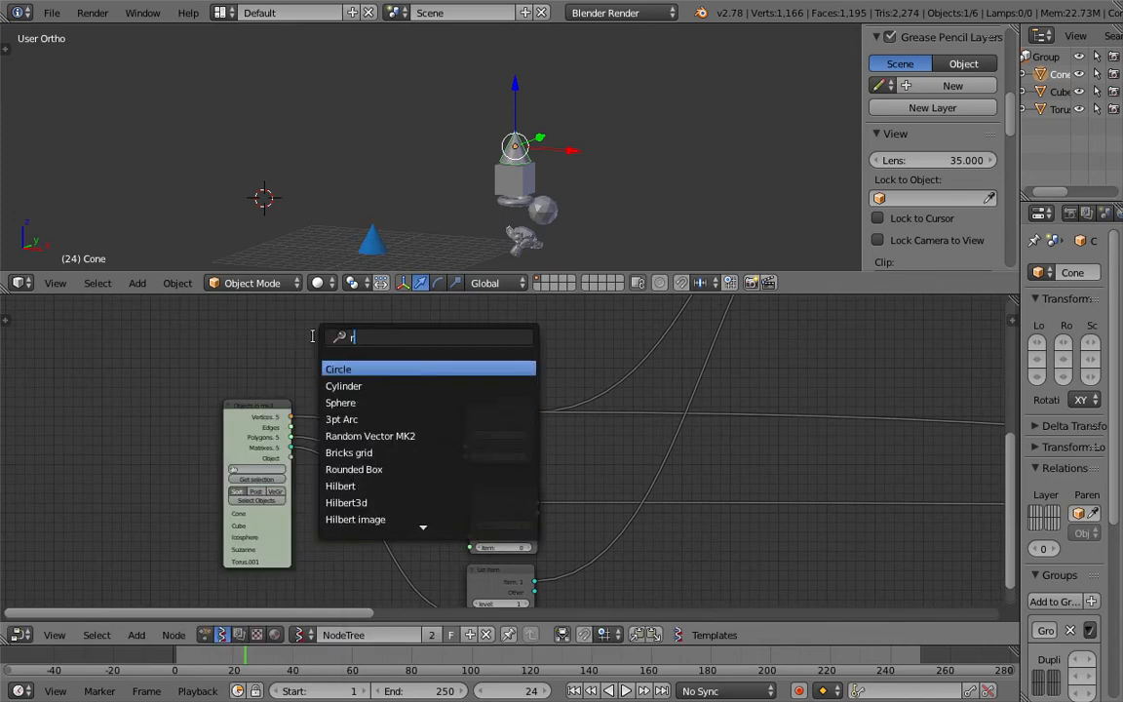
text(un)
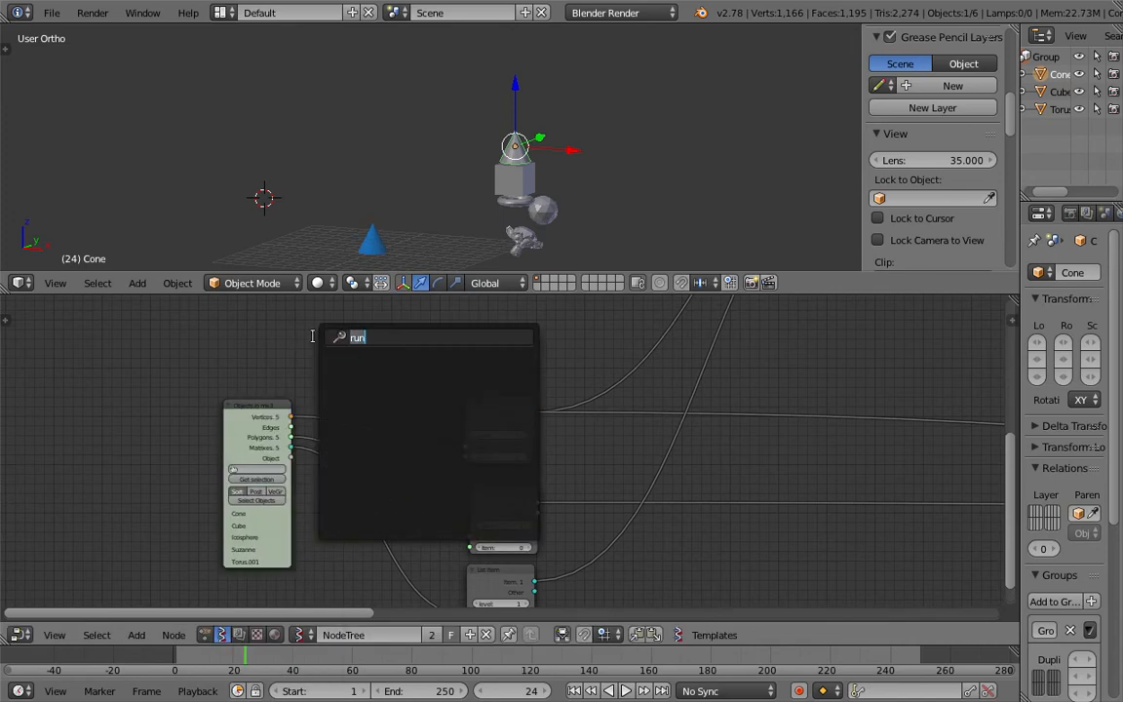
text(random n)
key(Return)
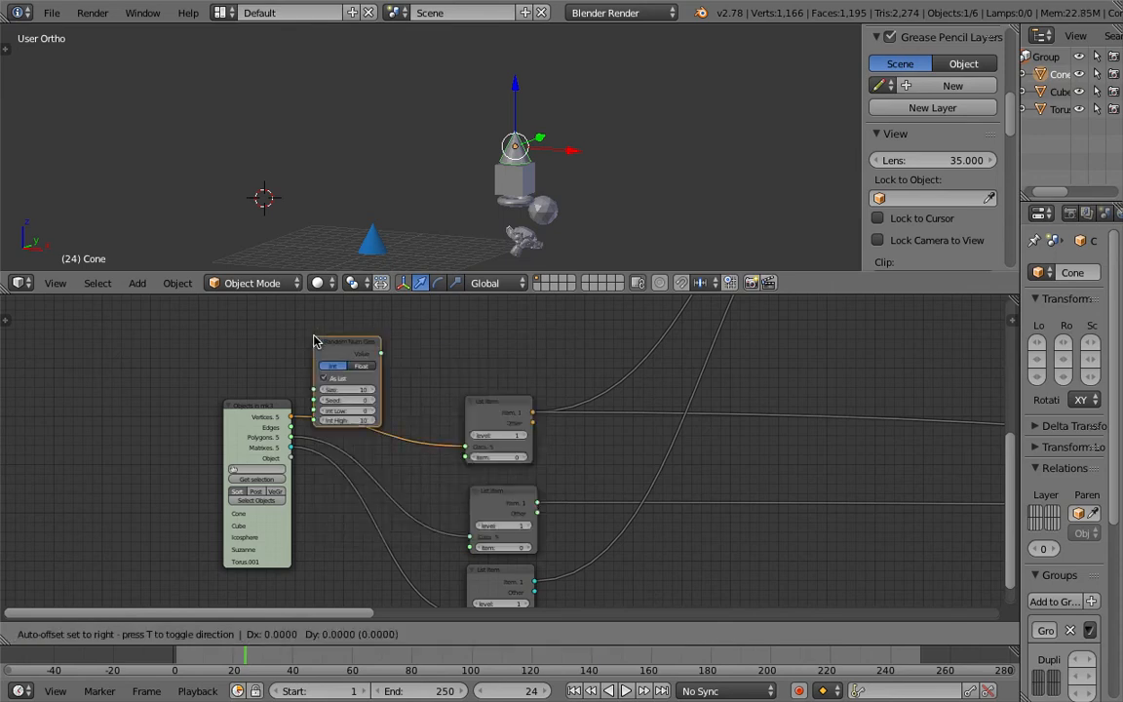
click(365, 336)
scroll(390, 341, down, 1)
drag(404, 351, 475, 518)
drag(407, 353, 475, 583)
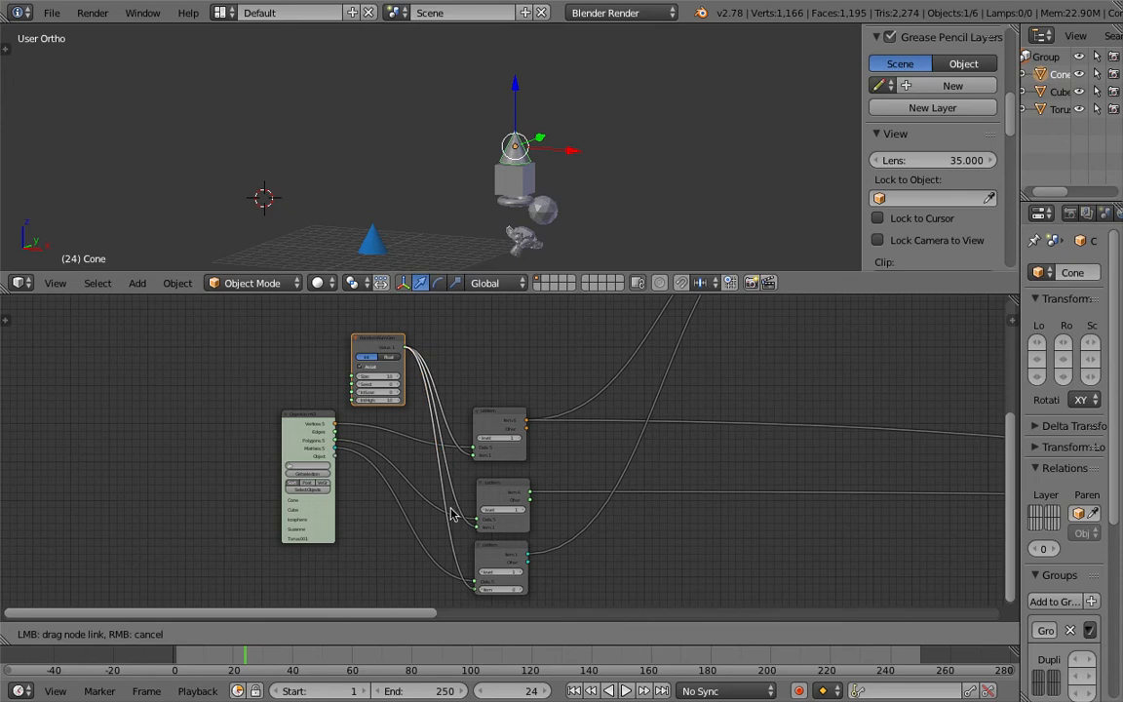
Step: Add a Stethoscope node and link the Random Num Gen's Value output to it
scroll(390, 400, up, 1)
scroll(362, 194, up, 1)
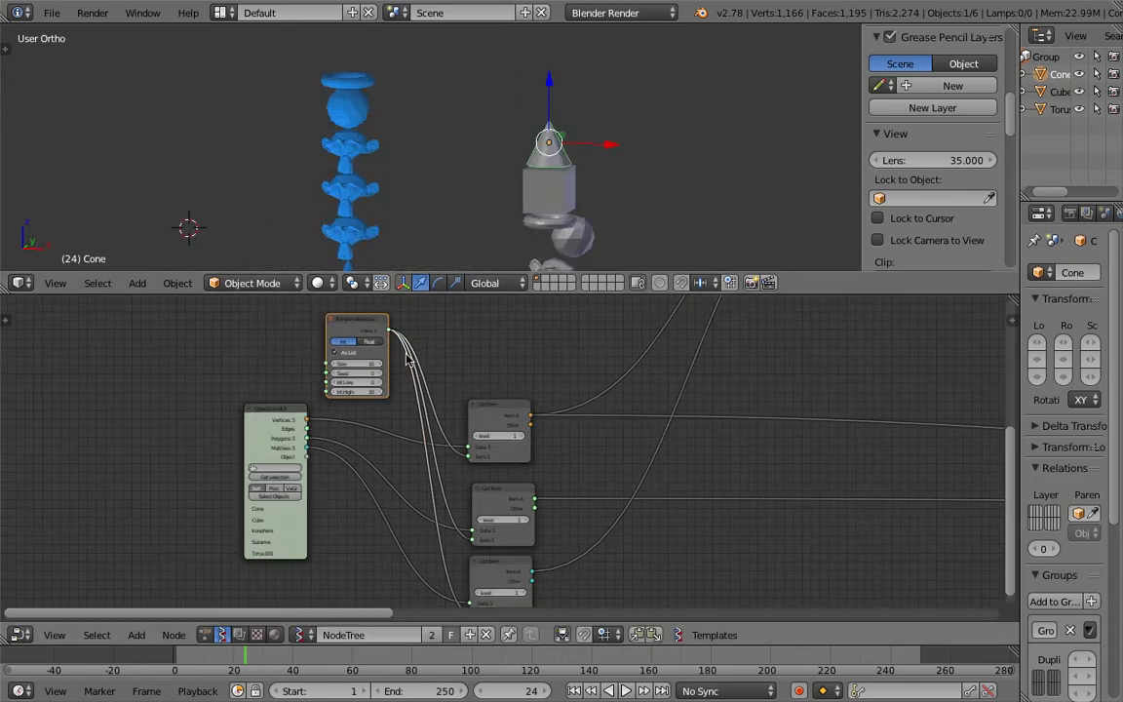
scroll(336, 419, up, 2)
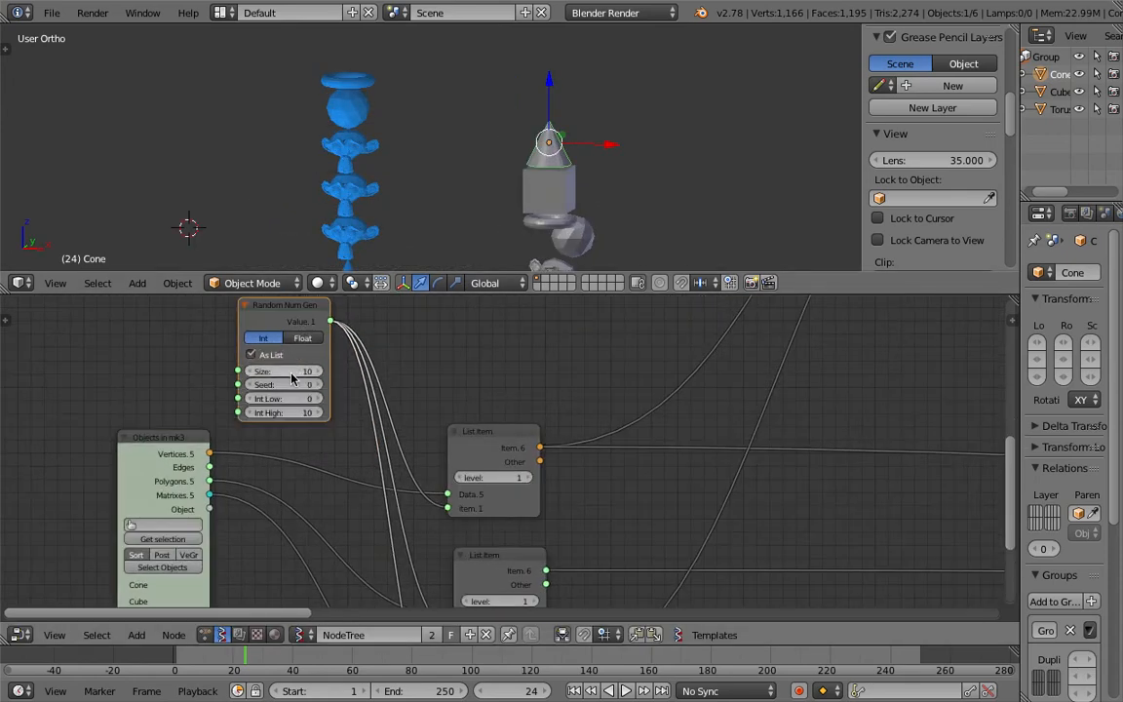
scroll(377, 90, down, 2)
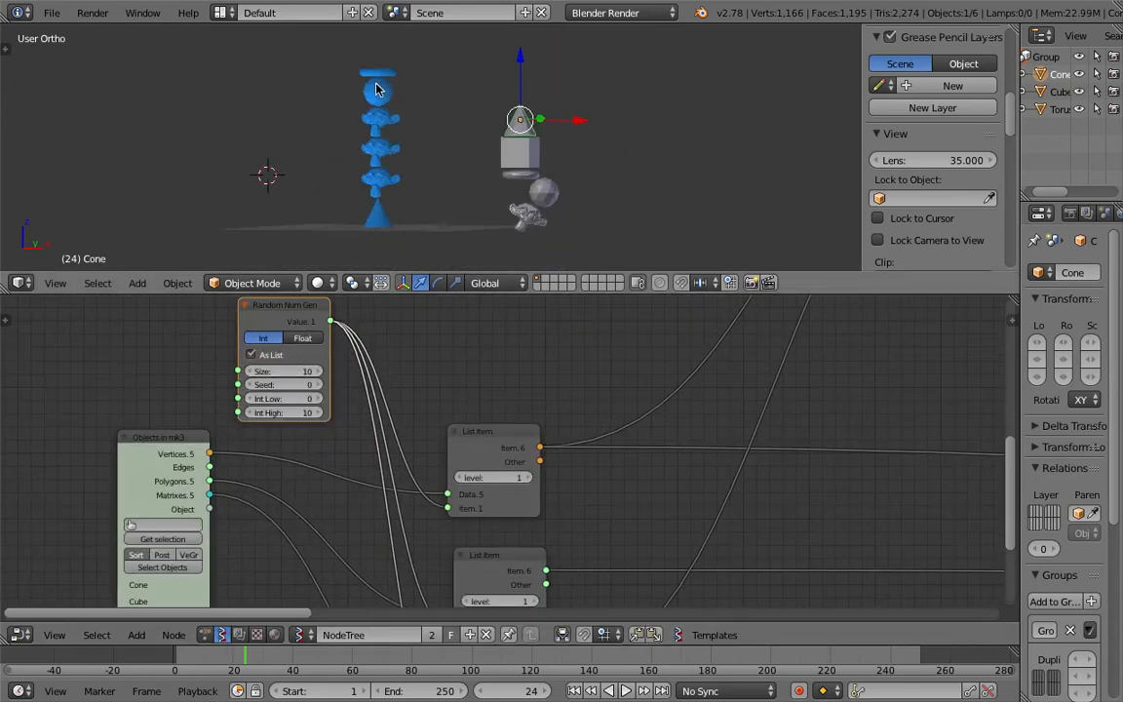
middle_drag(426, 449, 393, 413)
scroll(494, 449, down, 2)
middle_drag(546, 487, 570, 528)
scroll(568, 527, up, 1)
middle_drag(358, 373, 363, 407)
key(shift+a)
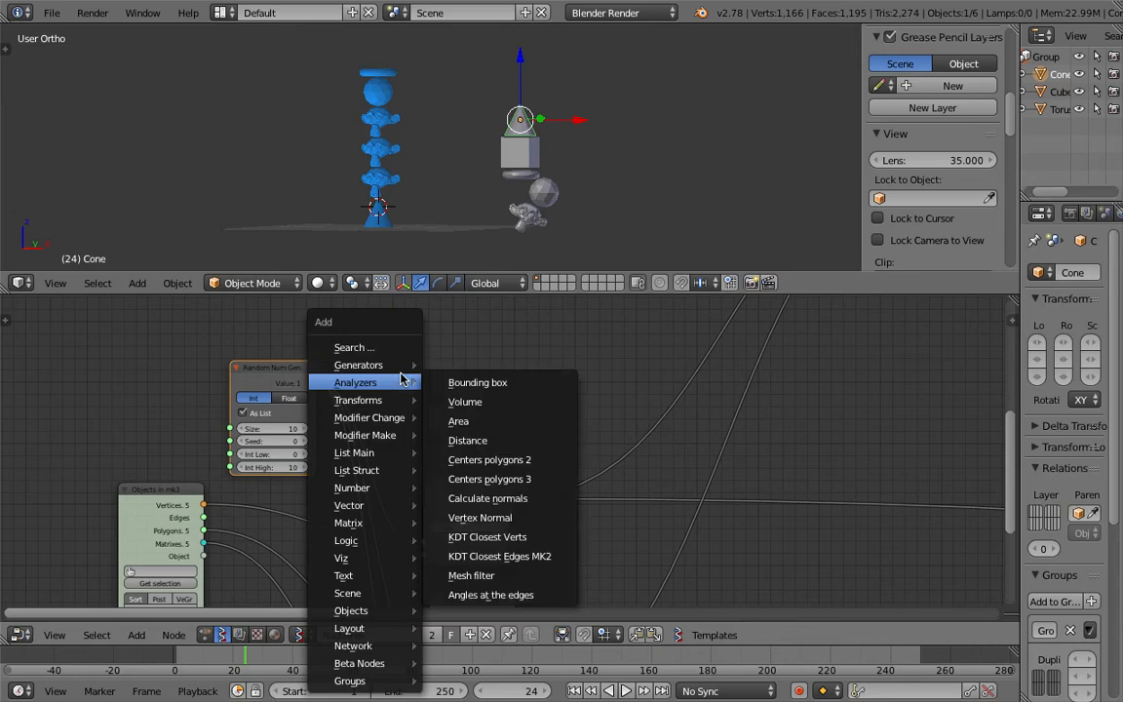
click(404, 346)
text(ste)
click(420, 386)
click(397, 350)
drag(316, 381, 393, 377)
scroll(368, 352, up, 1)
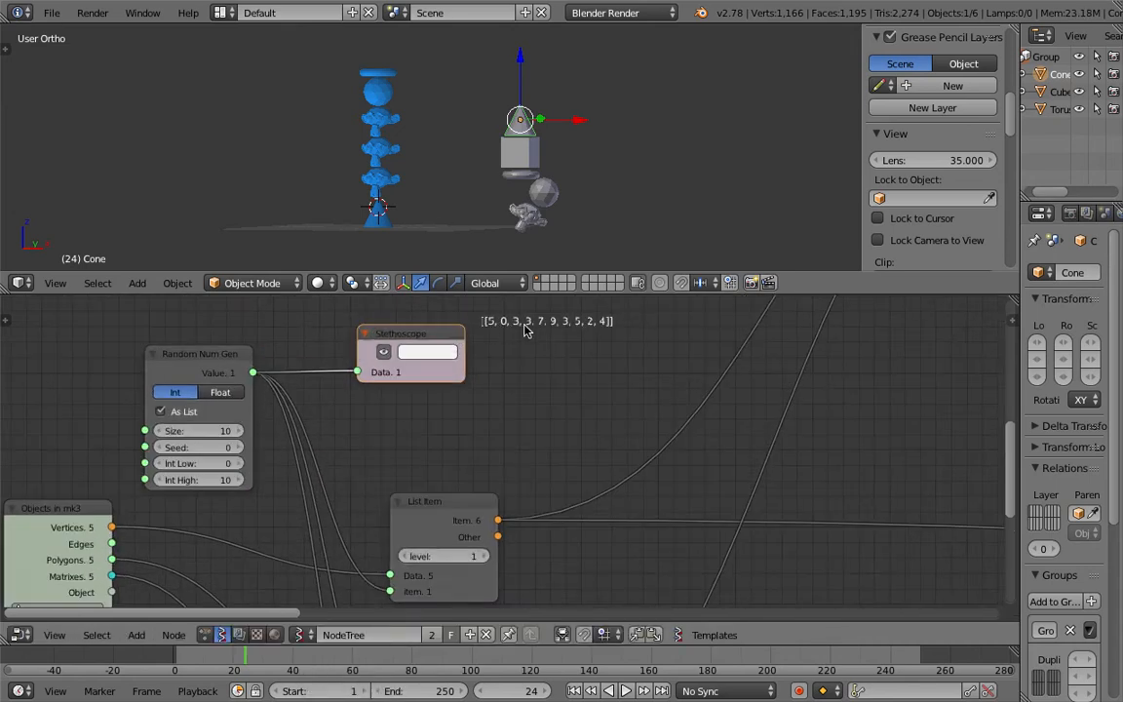
Step: Set the Random Num Gen's Int High to 5 and save the file
middle_drag(512, 334, 537, 364)
middle_drag(423, 425, 575, 356)
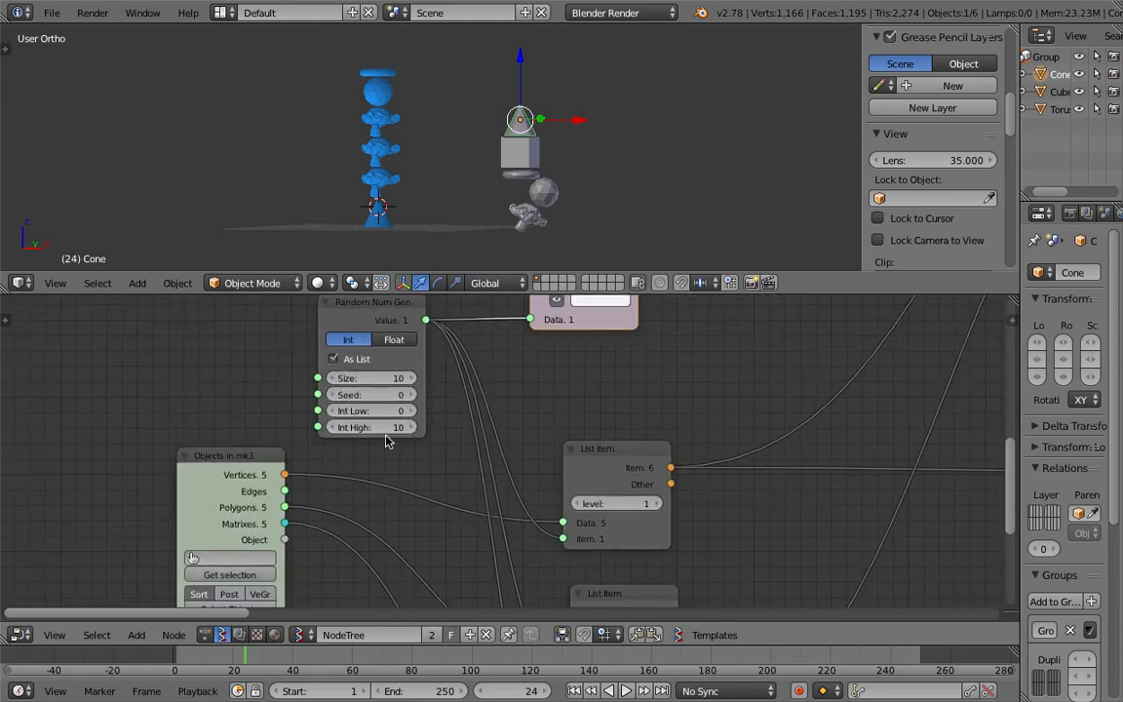
scroll(386, 453, down, 1)
middle_drag(370, 487, 402, 440)
drag(269, 428, 224, 433)
middle_drag(225, 440, 220, 373)
middle_drag(391, 349, 356, 461)
scroll(356, 462, up, 3)
middle_drag(358, 402, 360, 436)
scroll(360, 436, up, 2)
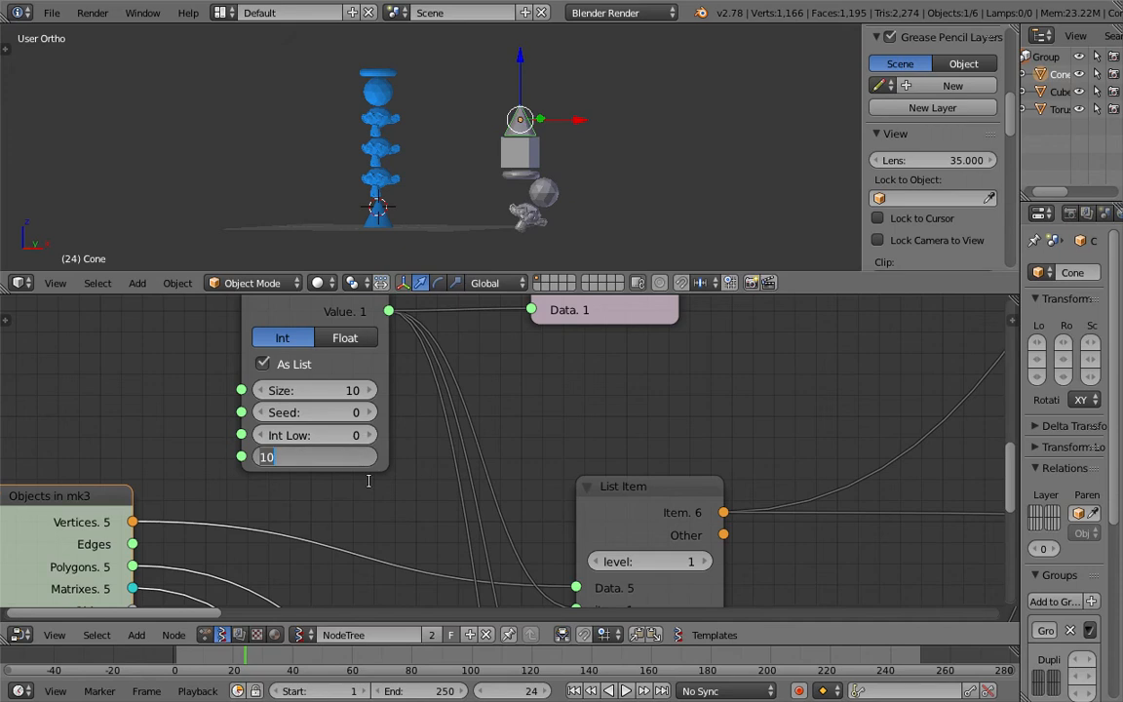
scroll(380, 488, down, 1)
key(ctrl+s)
click(380, 488)
Step: Move the Objects in mk3 node down and to the left below the Random Num Gen
middle_drag(437, 212, 439, 250)
scroll(430, 127, down, 3)
middle_drag(429, 147, 426, 127)
click(425, 127)
scroll(427, 139, up, 3)
middle_drag(419, 418, 420, 406)
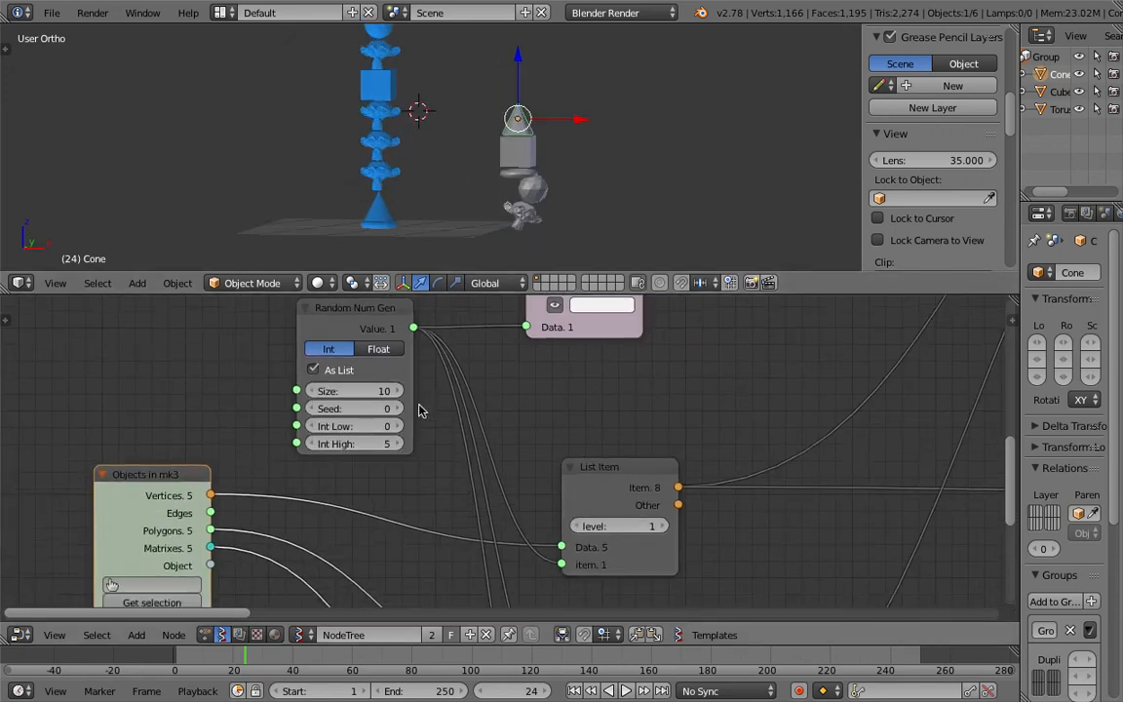
drag(145, 474, 83, 460)
middle_drag(250, 442, 319, 345)
scroll(411, 343, down, 2)
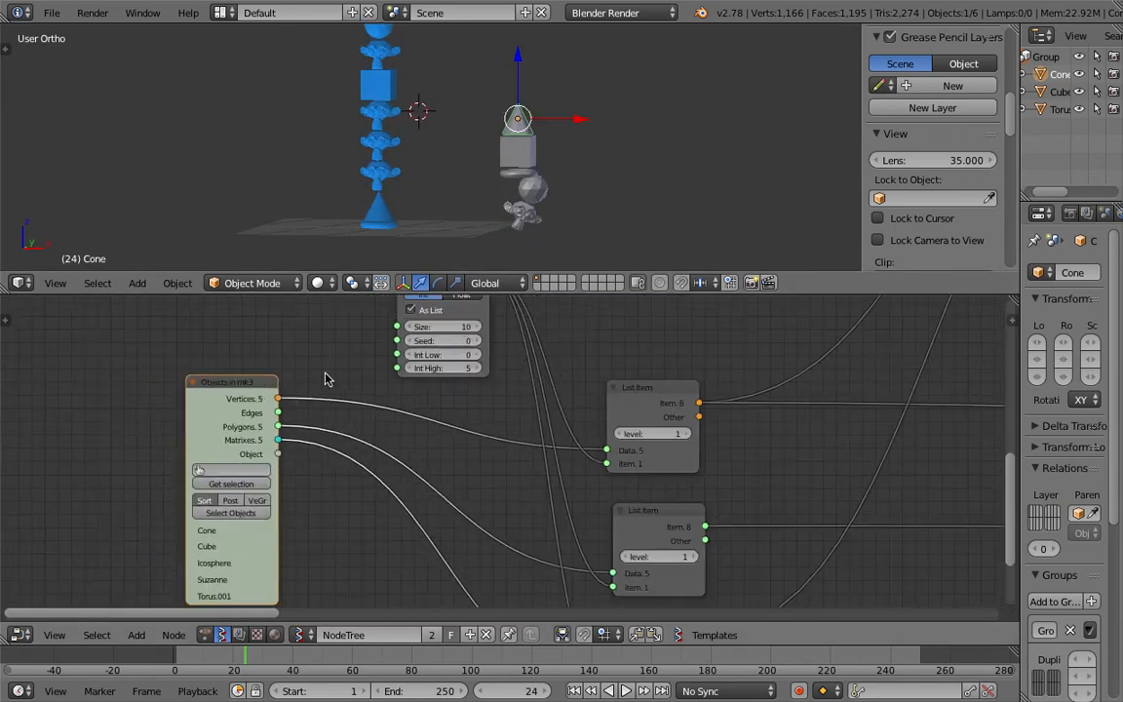
drag(203, 409, 142, 454)
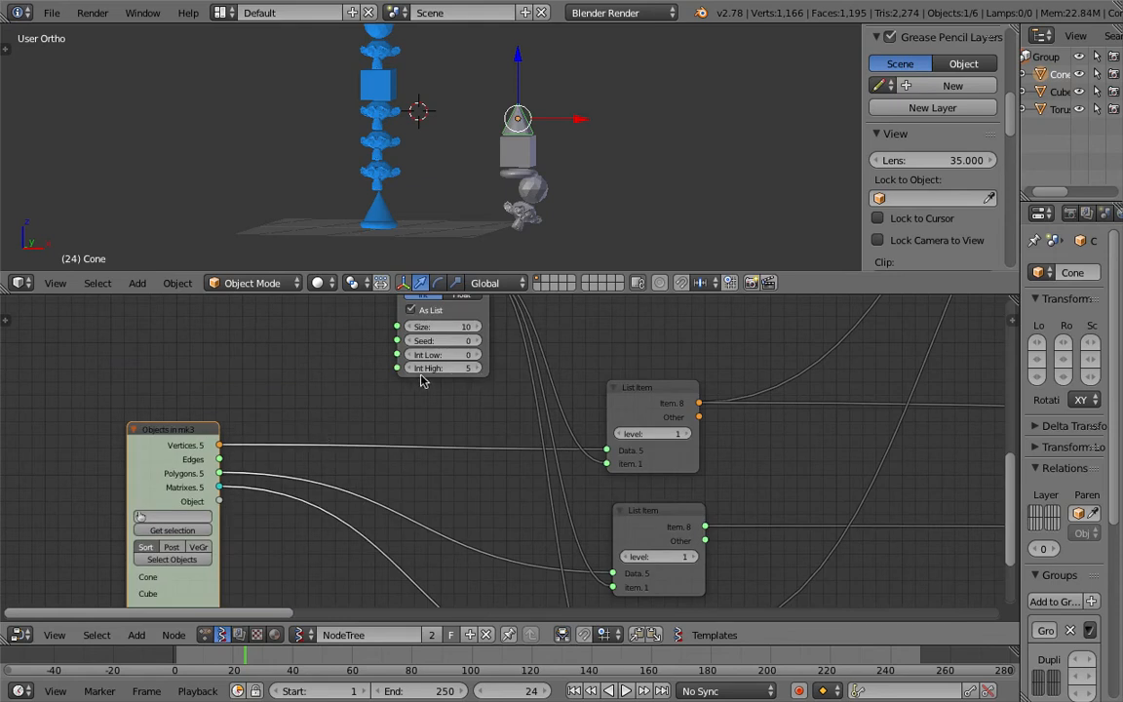
Step: Add a Stethoscope node linked to the Objects in mk3 Object output and save the file
key(shift+a)
mouse_move(258, 369)
key(Escape)
key(shift+a)
click(260, 349)
text(ste)
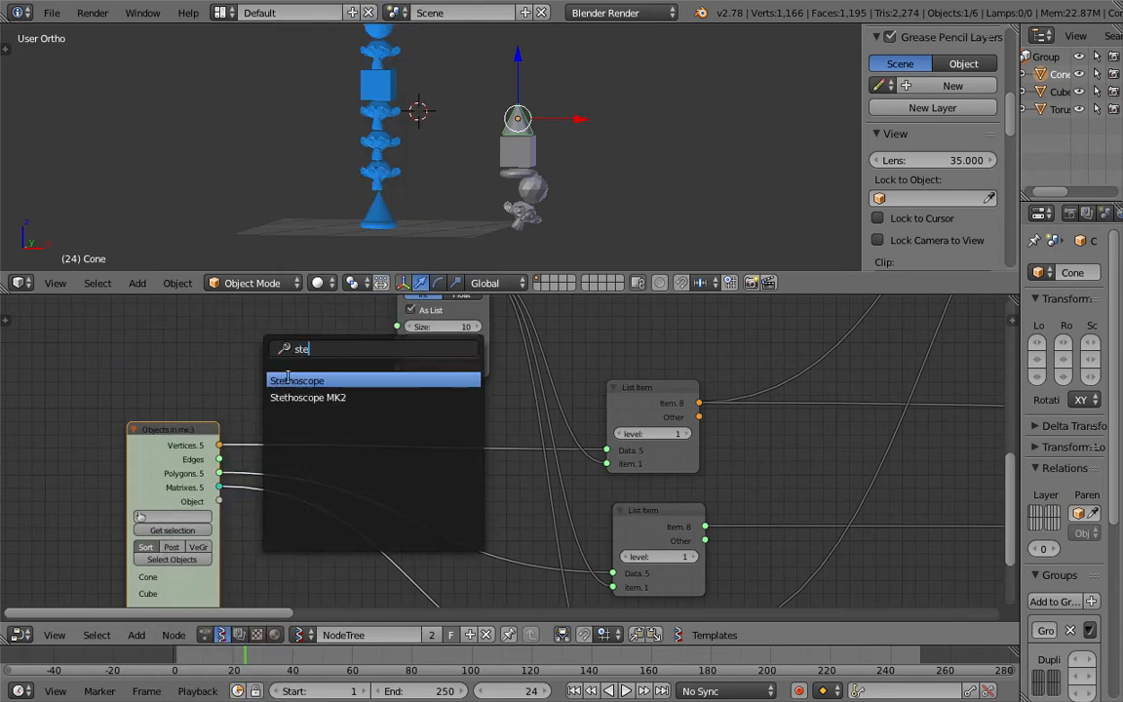
click(290, 380)
drag(220, 503, 248, 355)
key(ctrl+s)
click(250, 354)
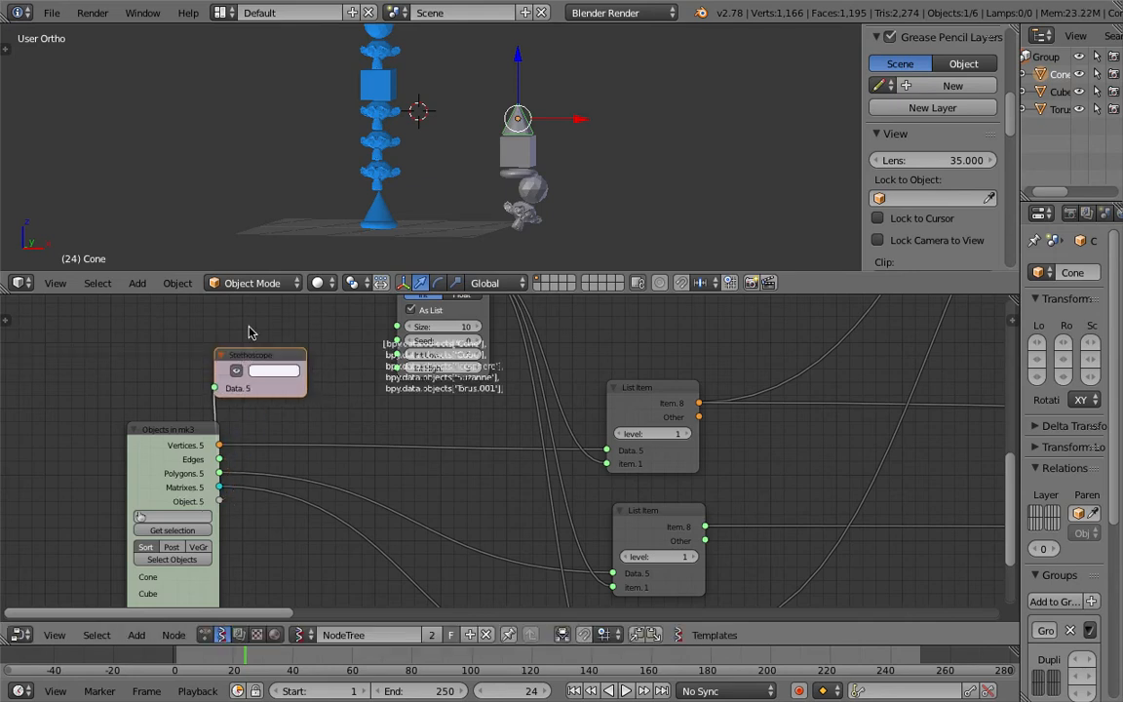
Step: Replace the Stethoscope with a List Length node fed by the Objects in mk3 Object output
key(shift+a)
text(list l)
key(Return)
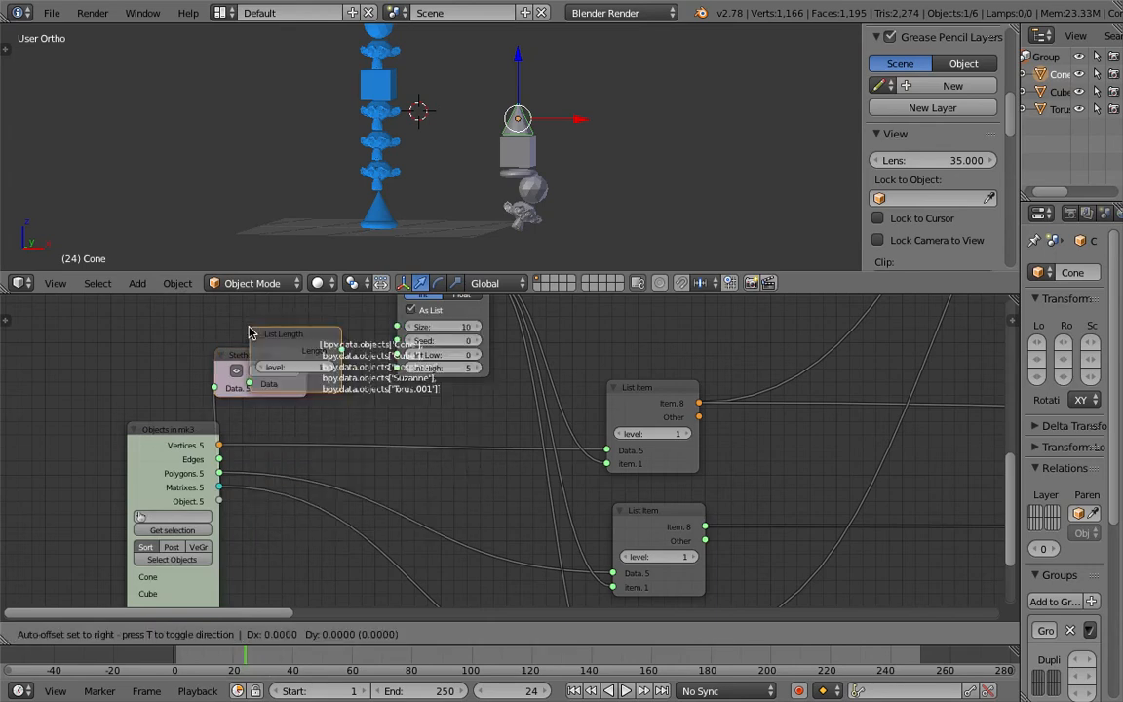
drag(243, 361, 220, 326)
key(x)
drag(261, 409, 220, 499)
drag(291, 364, 198, 350)
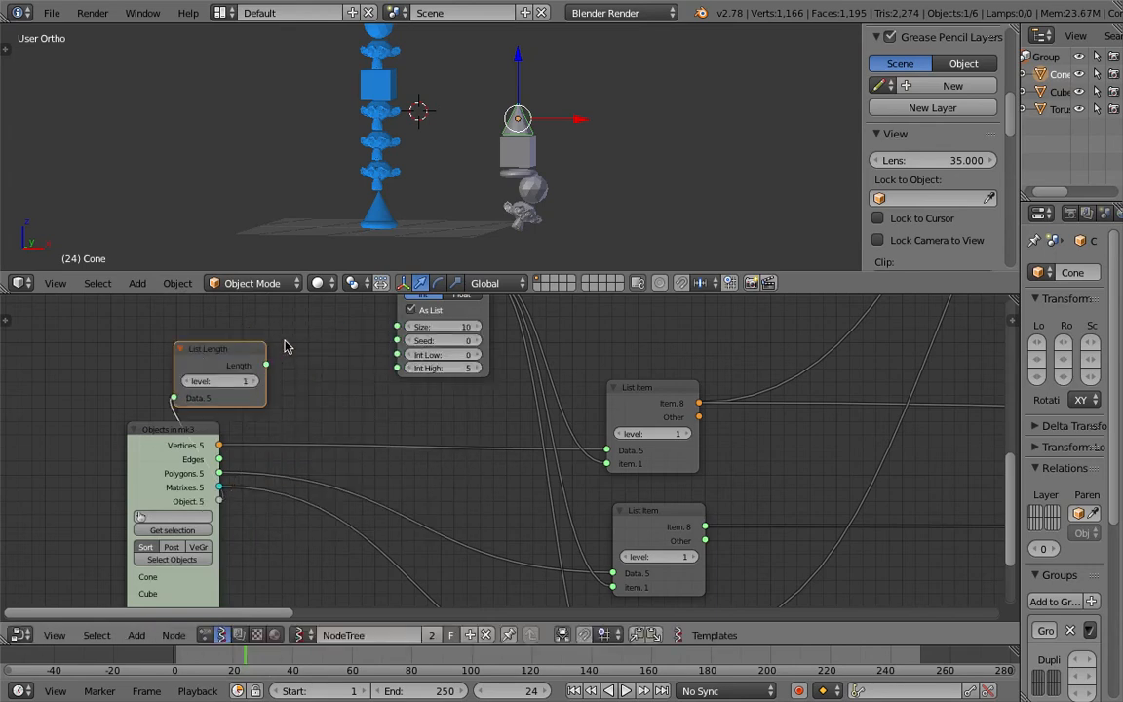
key(space)
text(ste)
click(319, 374)
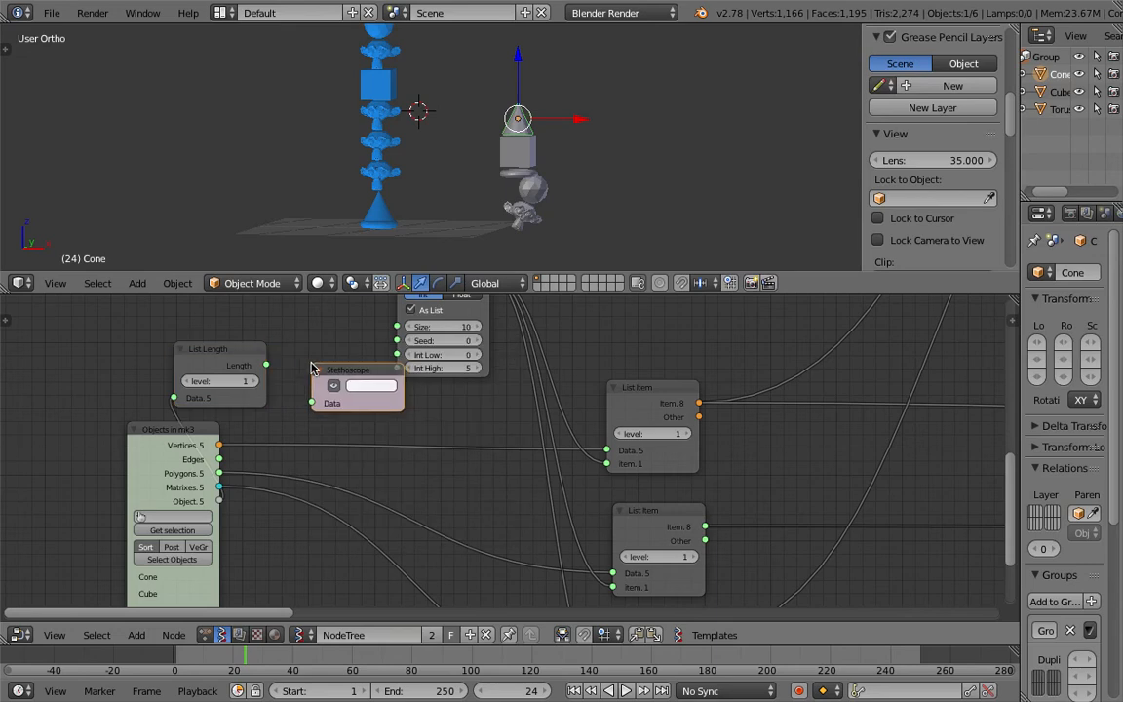
drag(266, 364, 317, 401)
drag(341, 375, 322, 384)
key(x)
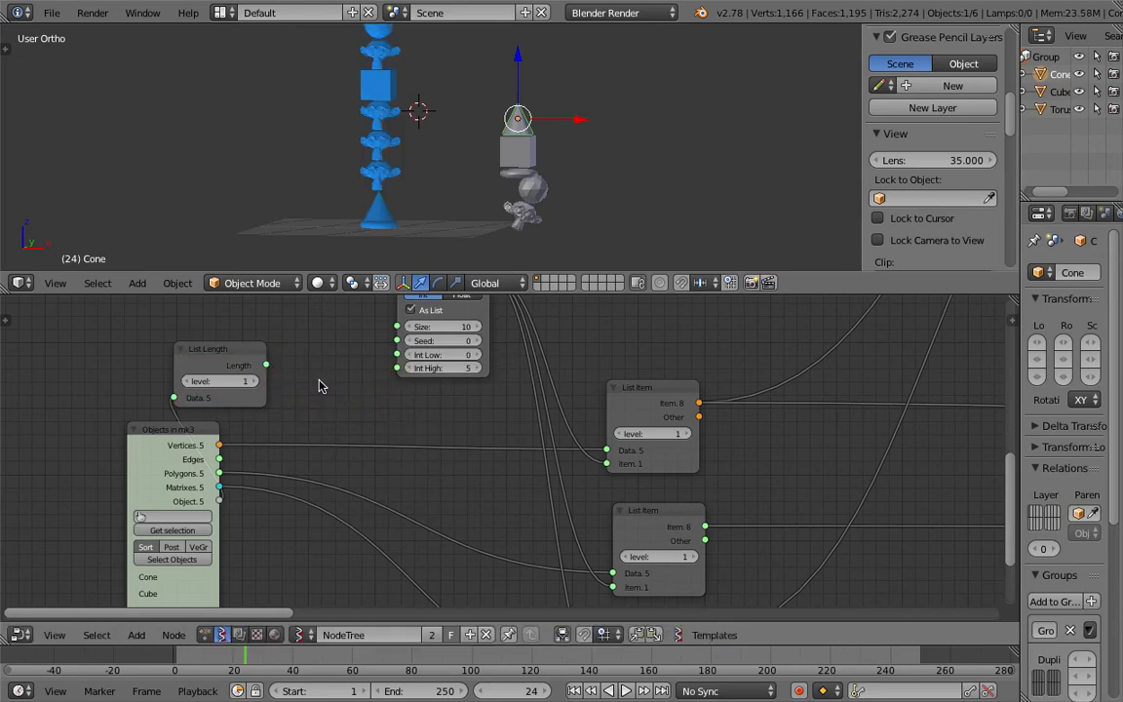
Step: Add a Stethoscope MK2 node on the List Length output and set the List Length level to 0
key(shift+a)
click(321, 349)
text(ste)
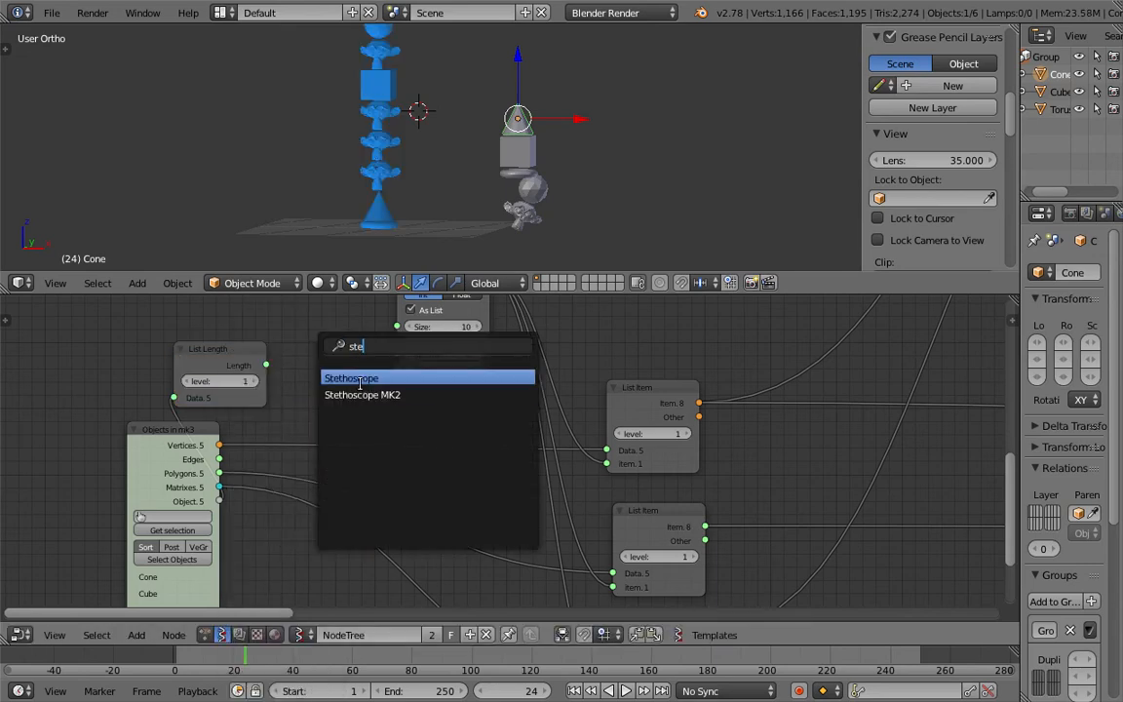
click(356, 390)
click(299, 312)
drag(267, 366, 303, 414)
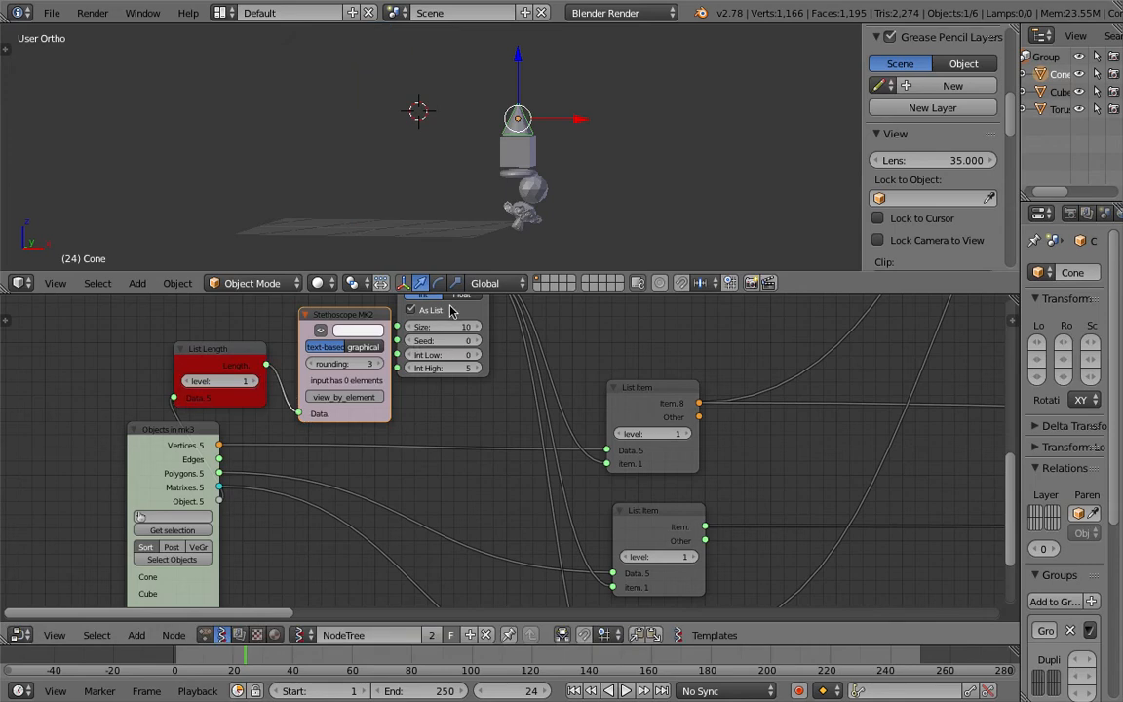
click(451, 310)
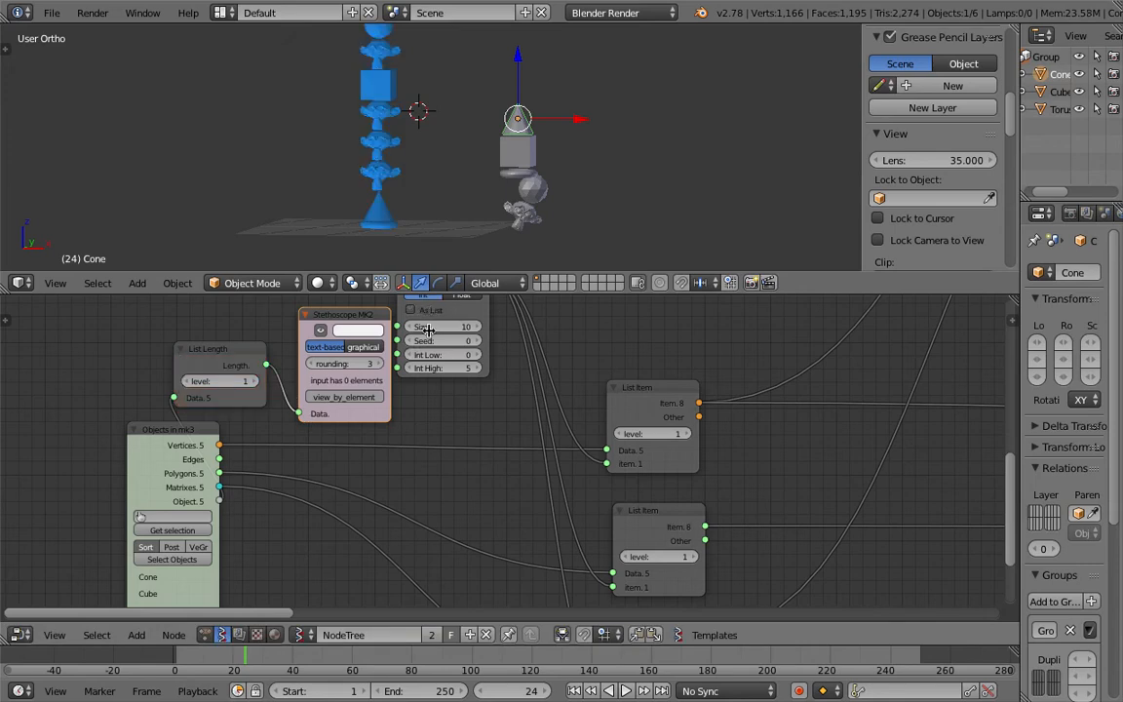
click(187, 381)
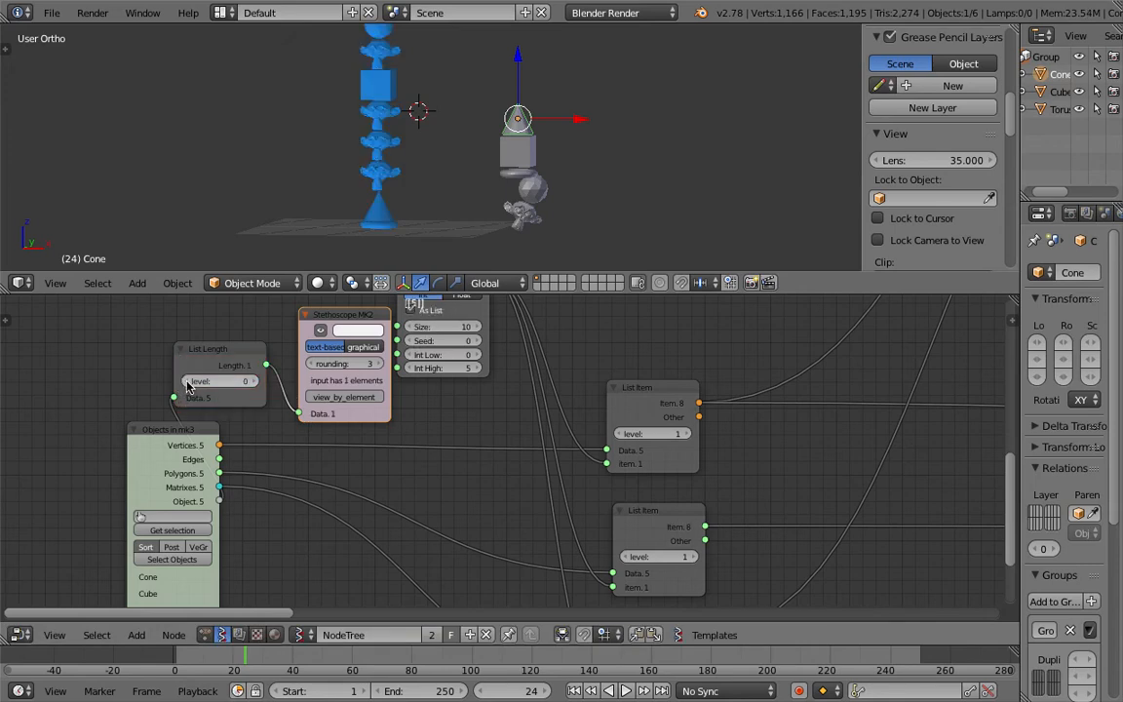
Step: Delete the Stethoscope MK2 node and save the file
drag(343, 318, 312, 318)
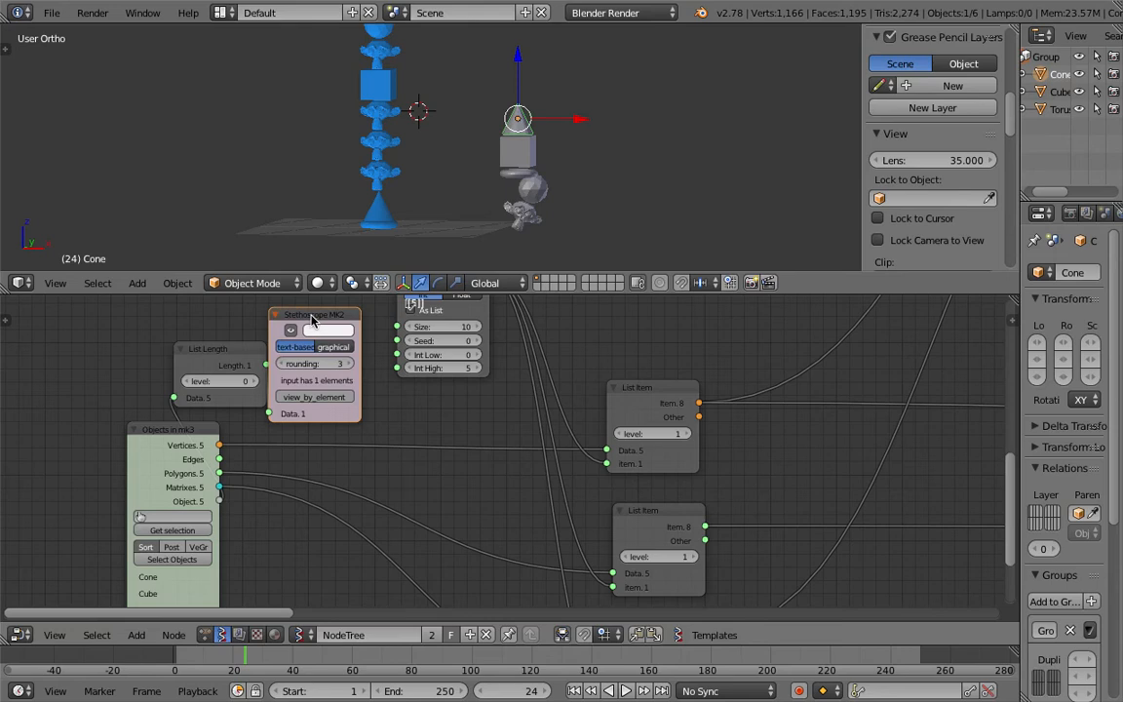
drag(233, 349, 318, 360)
click(308, 316)
key(x)
key(ctrl+s)
Step: Link the List Length output to the Random Num Gen's Int High input and collapse the List Length node
click(254, 355)
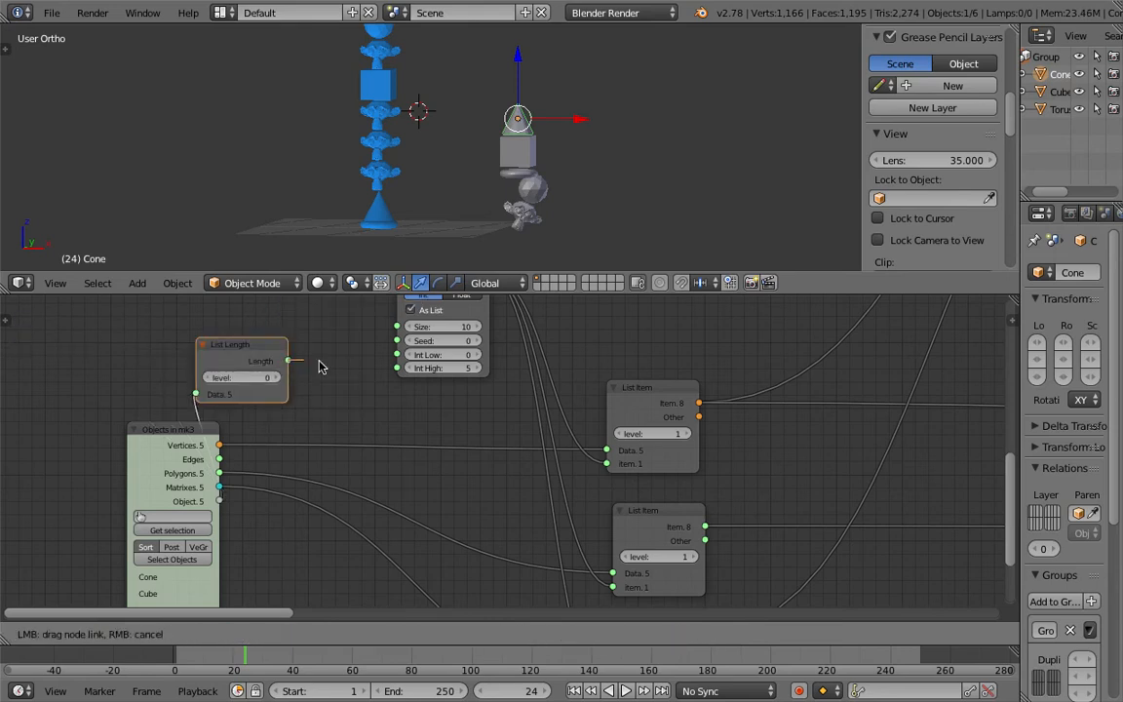
drag(402, 372, 400, 368)
click(202, 345)
drag(234, 343, 311, 379)
scroll(710, 144, down, 1)
scroll(526, 137, up, 3)
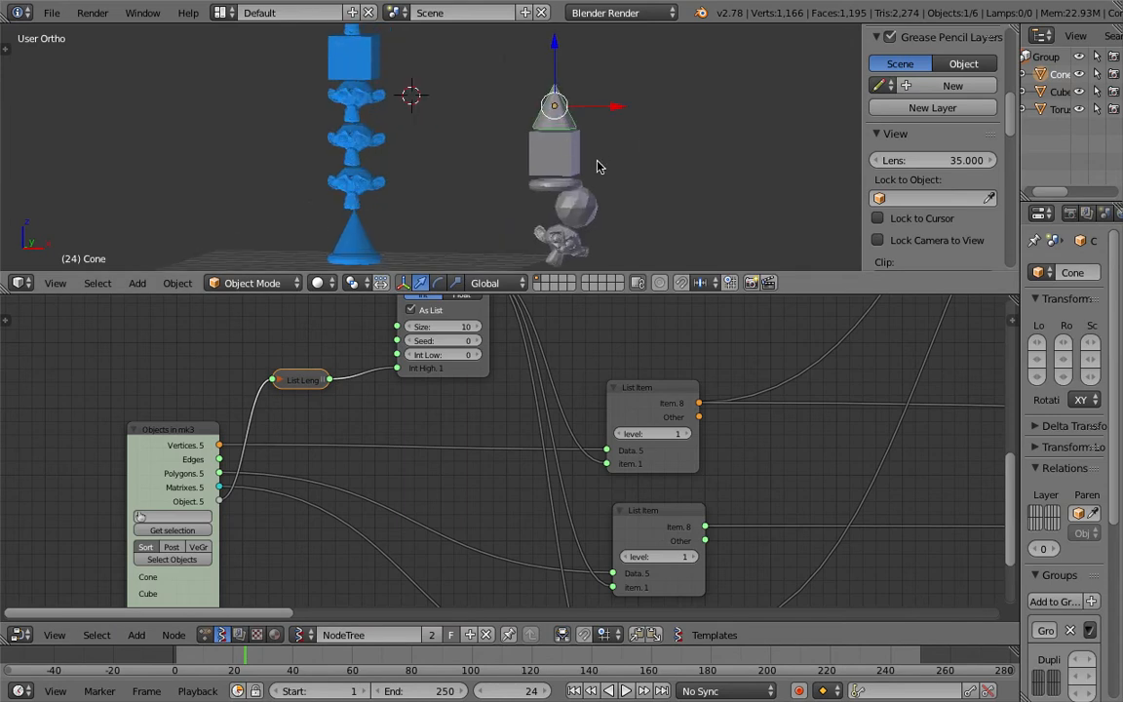
Step: Add a Cylinder mesh, move it beside the other source objects, and save the file
shift+middle_drag(597, 166, 543, 153)
key(shift+a)
mouse_move(561, 160)
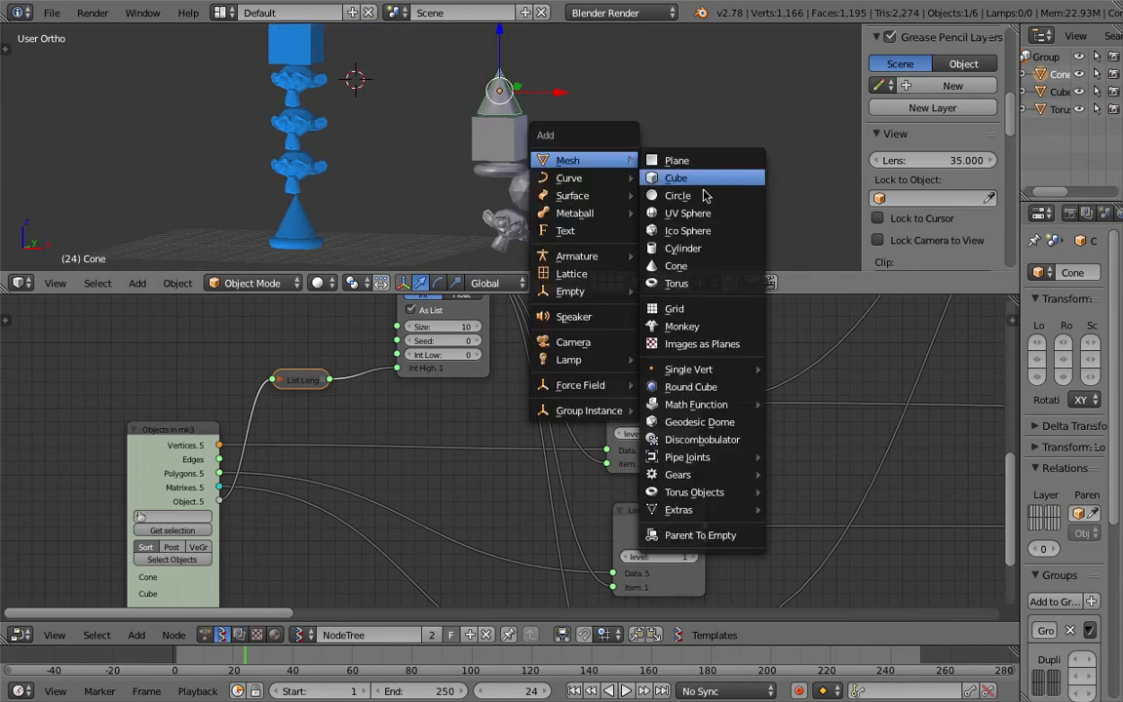
click(714, 248)
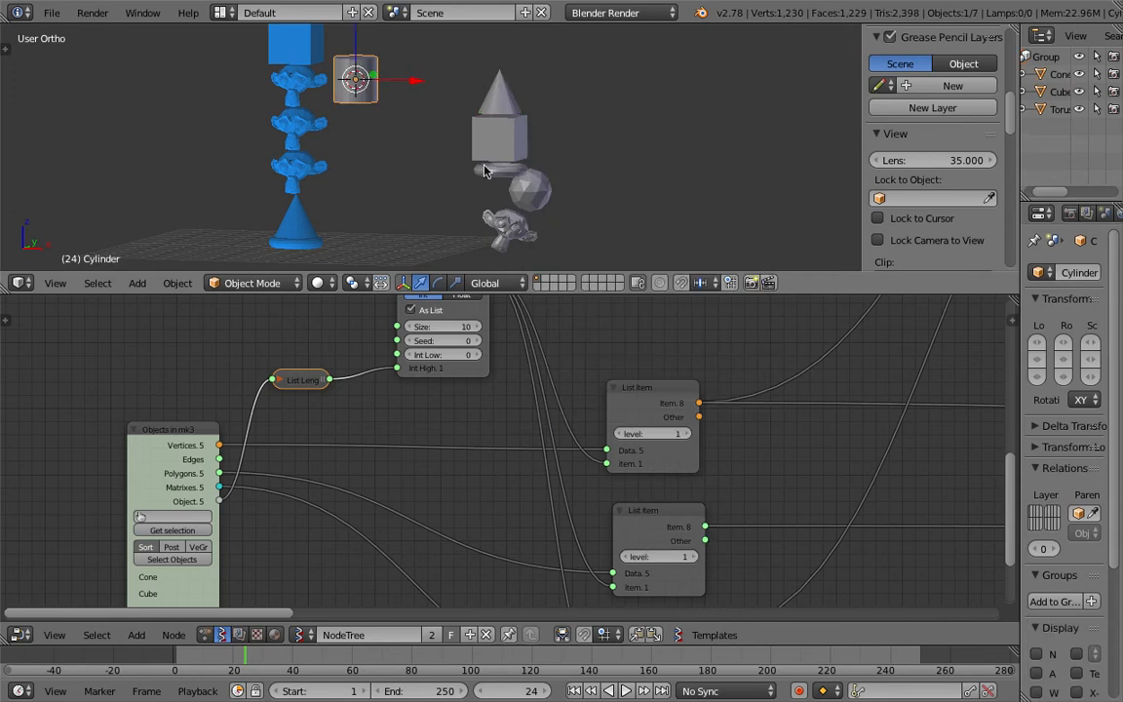
key(g)
click(696, 231)
key(ctrl+s)
click(657, 221)
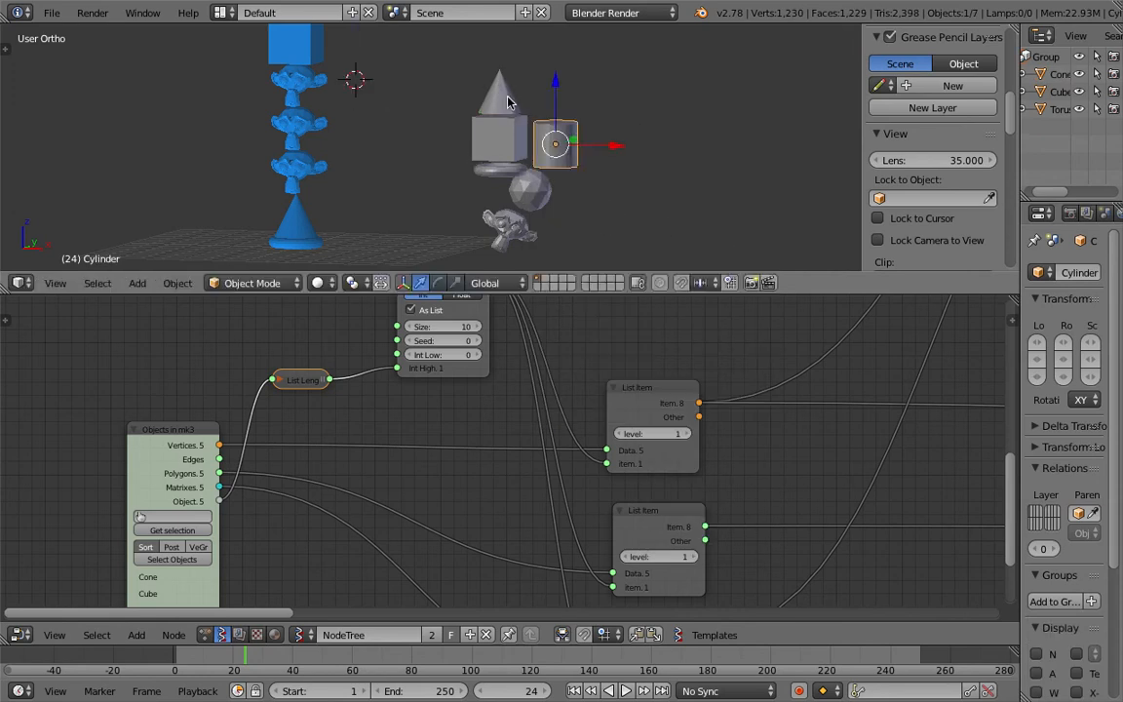
Step: Box-select the source objects including the new cylinder and load them into the Objects in mk3 node
key(a)
key(b)
drag(615, 95, 494, 230)
middle_drag(376, 427, 396, 360)
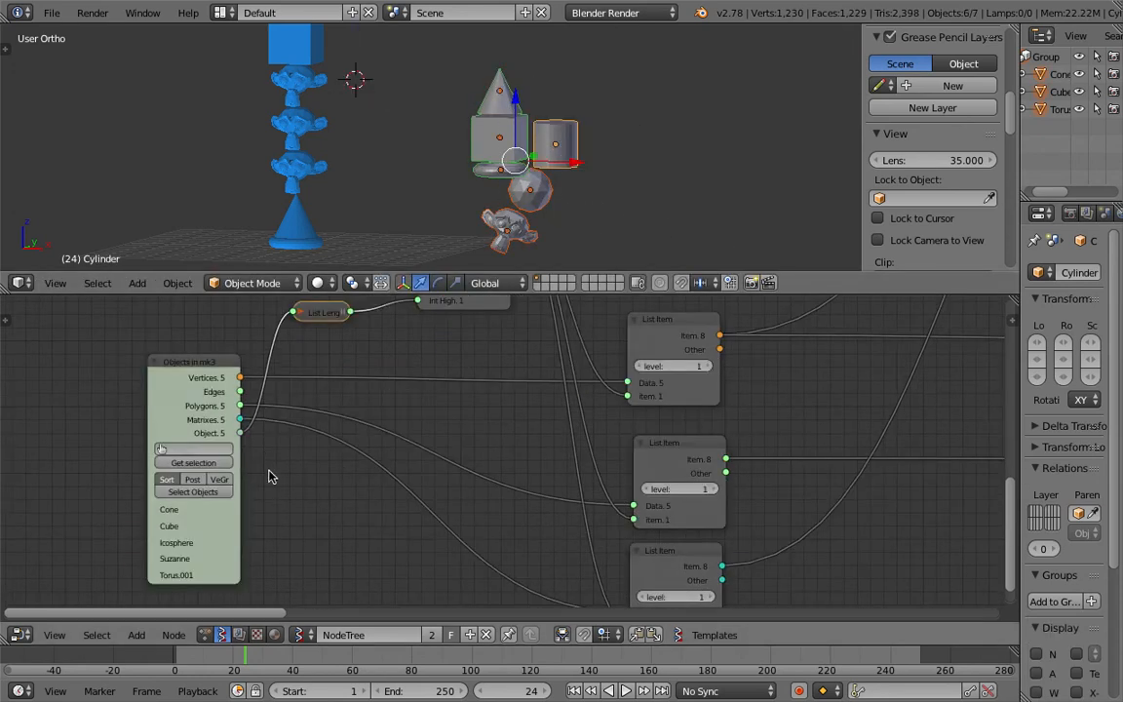
drag(203, 373, 183, 386)
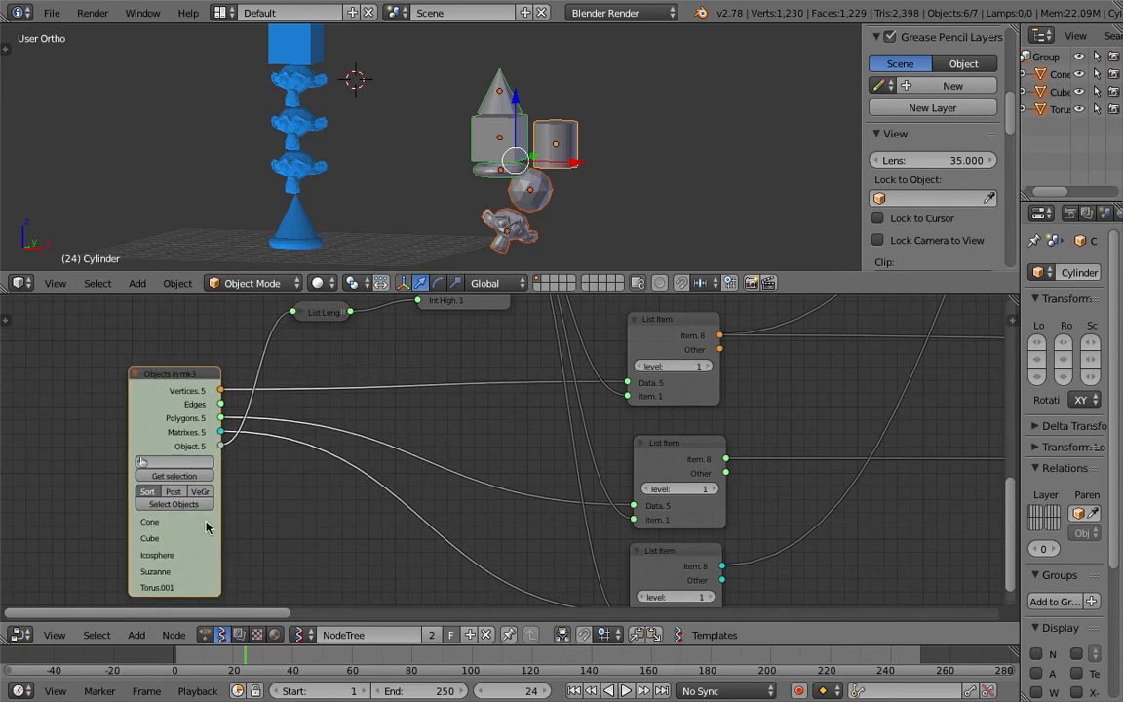
click(174, 504)
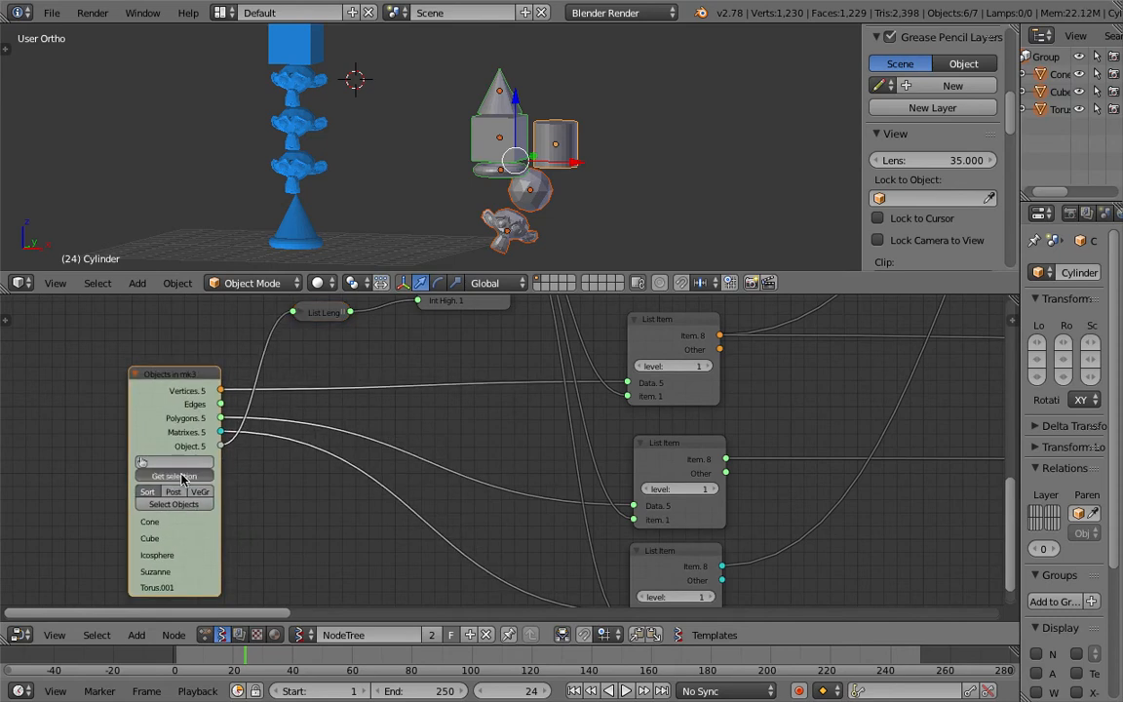
Step: Export the node tree to a gist
scroll(383, 112, down, 4)
middle_drag(383, 115, 423, 181)
drag(486, 294, 460, 326)
scroll(514, 475, down, 8)
middle_drag(847, 458, 394, 517)
scroll(639, 466, down, 3)
scroll(455, 491, down, 4)
middle_drag(455, 491, 640, 470)
scroll(503, 477, up, 1)
middle_drag(562, 474, 521, 491)
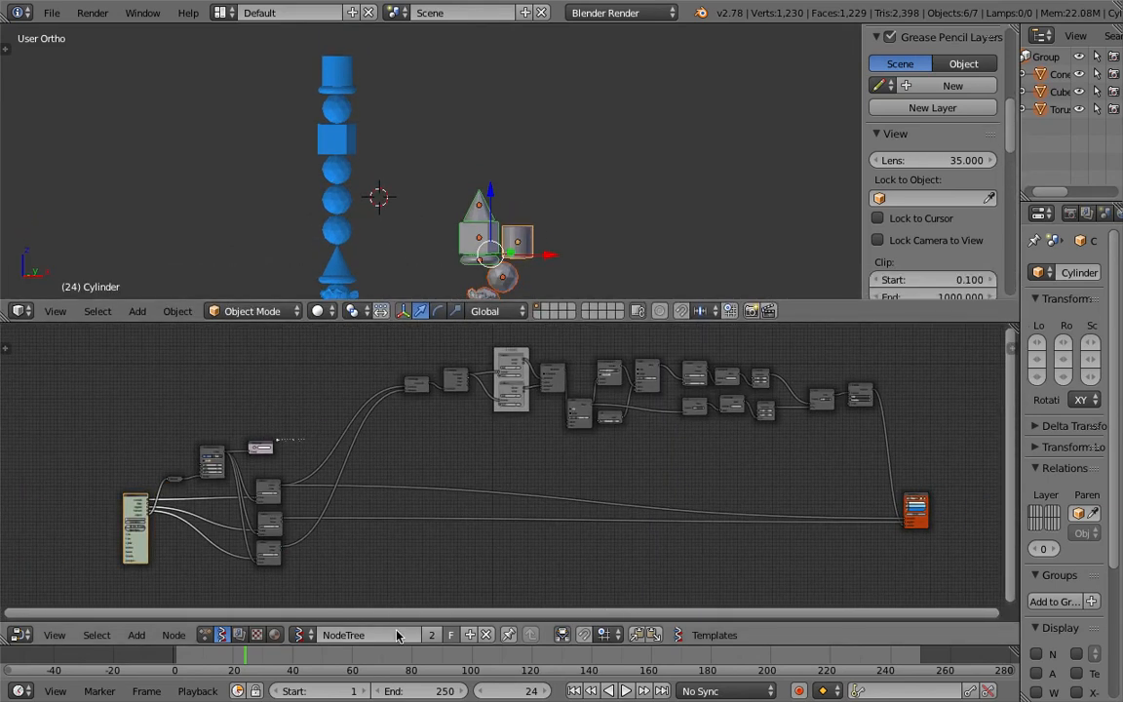
click(1010, 353)
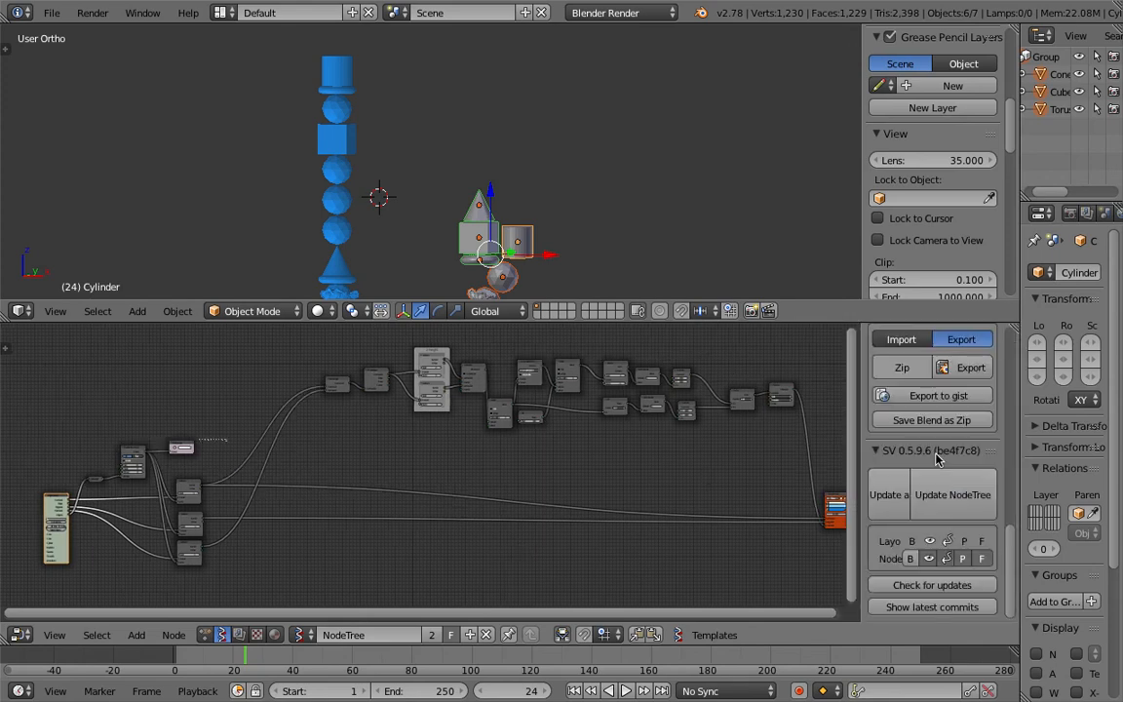
click(930, 397)
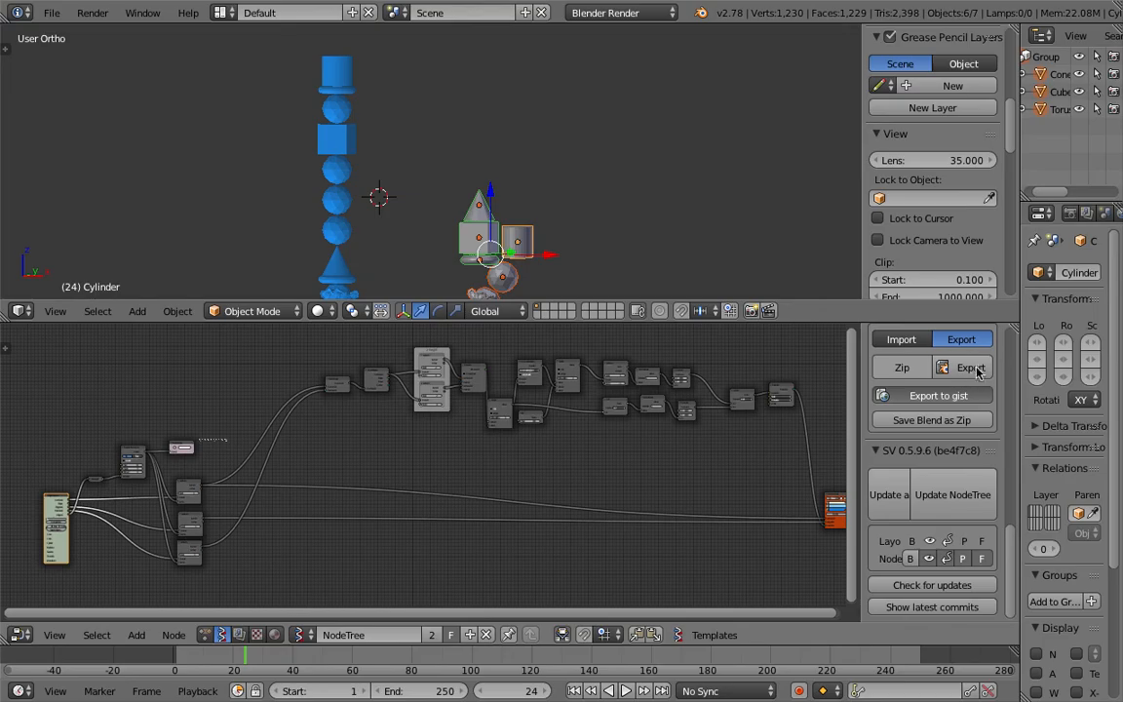
Step: Export the node tree as a JSON file named sv_stacking_BS_updated on the Desktop
click(971, 371)
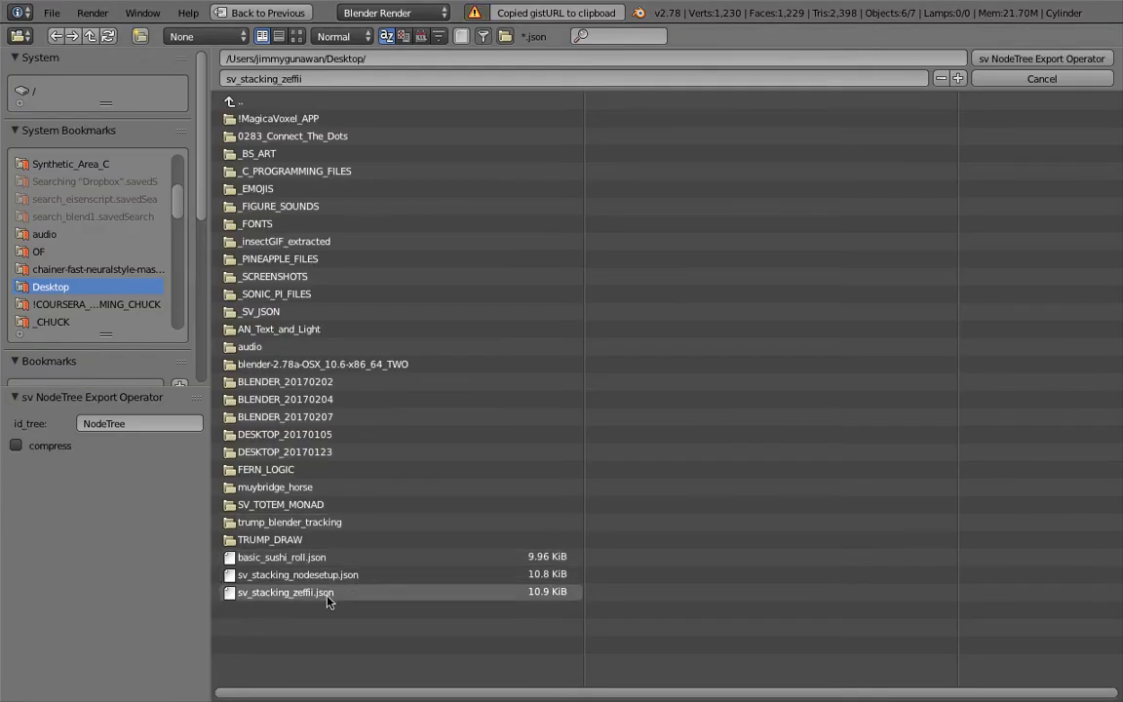
click(321, 80)
drag(282, 79, 394, 91)
text(BS_updated)
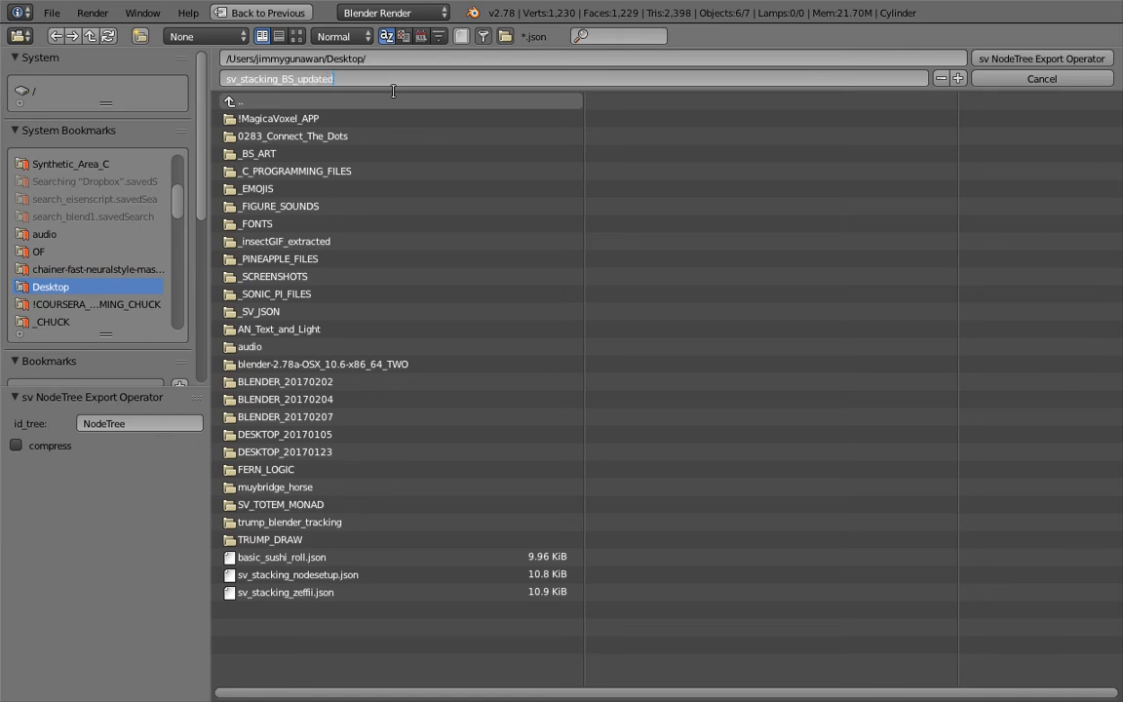
key(Return)
click(1041, 59)
Step: Rearrange the node layout by moving the processing chain and the output node to the right
scroll(446, 421, down, 1)
scroll(599, 433, down, 2)
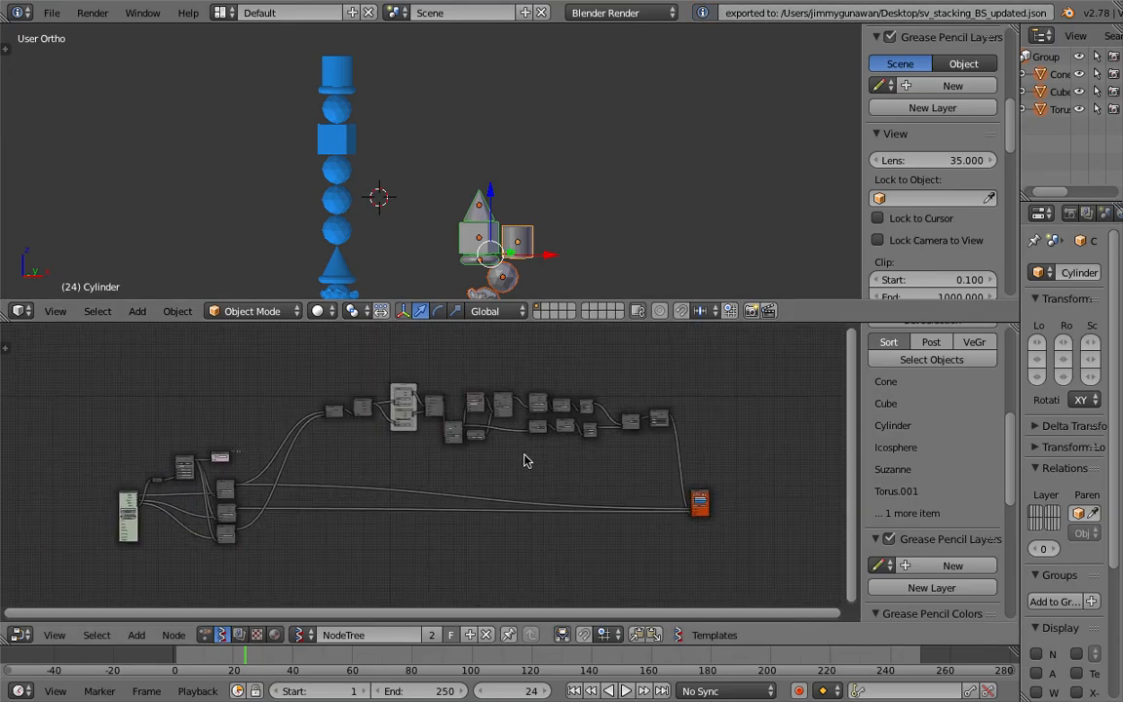
key(a)
key(a)
drag(312, 348, 672, 465)
key(g)
click(619, 471)
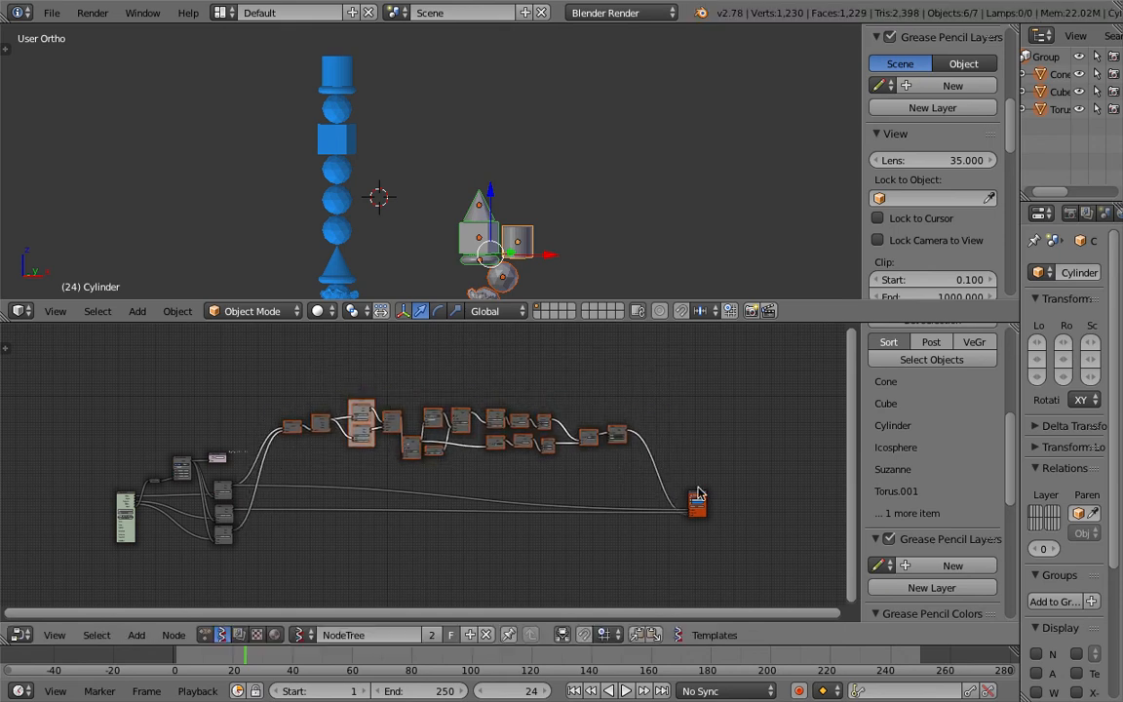
key(g)
click(698, 502)
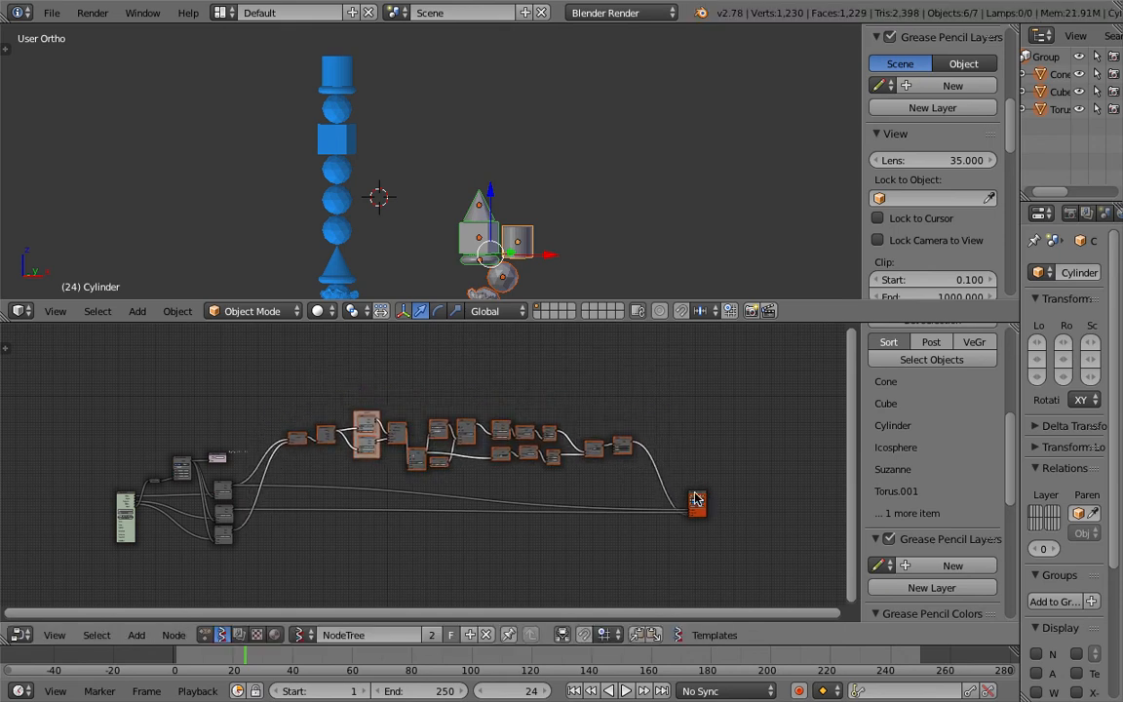
right_click(695, 498)
key(g)
click(724, 539)
Step: Examine the node tree from the Random Num Gen node through the stacking chain
scroll(376, 456, up, 4)
middle_drag(268, 446, 466, 478)
scroll(507, 424, up, 7)
scroll(507, 424, up, 1)
scroll(467, 478, up, 6)
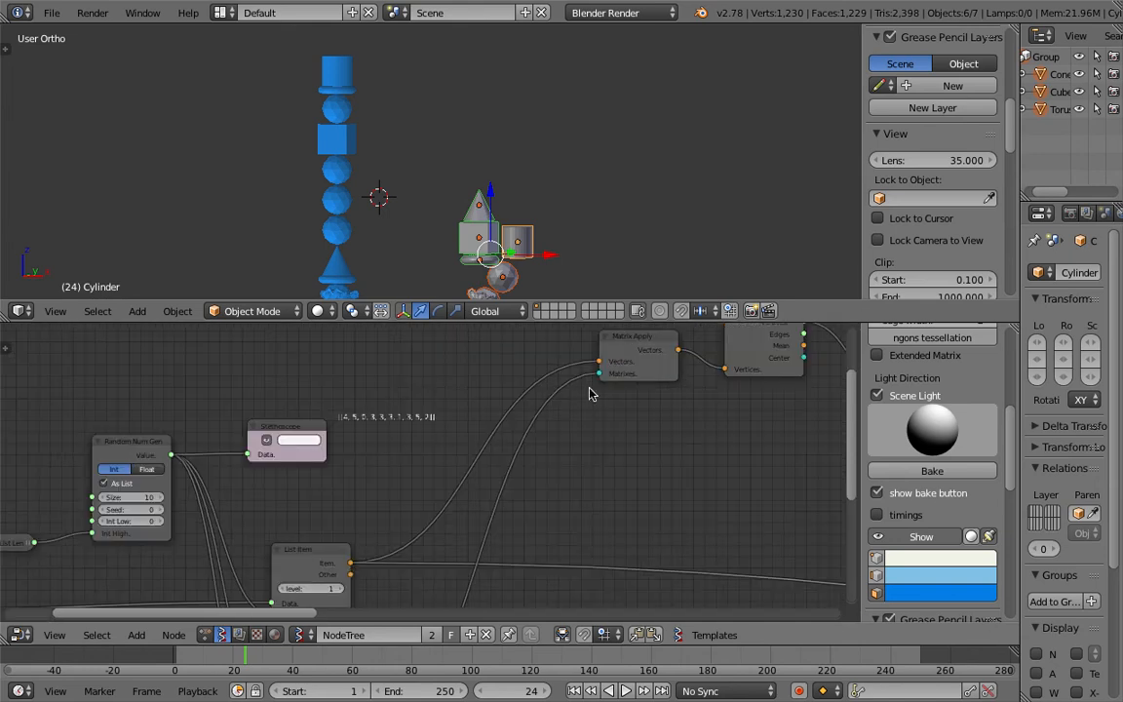
scroll(617, 385, down, 12)
middle_drag(637, 444, 436, 442)
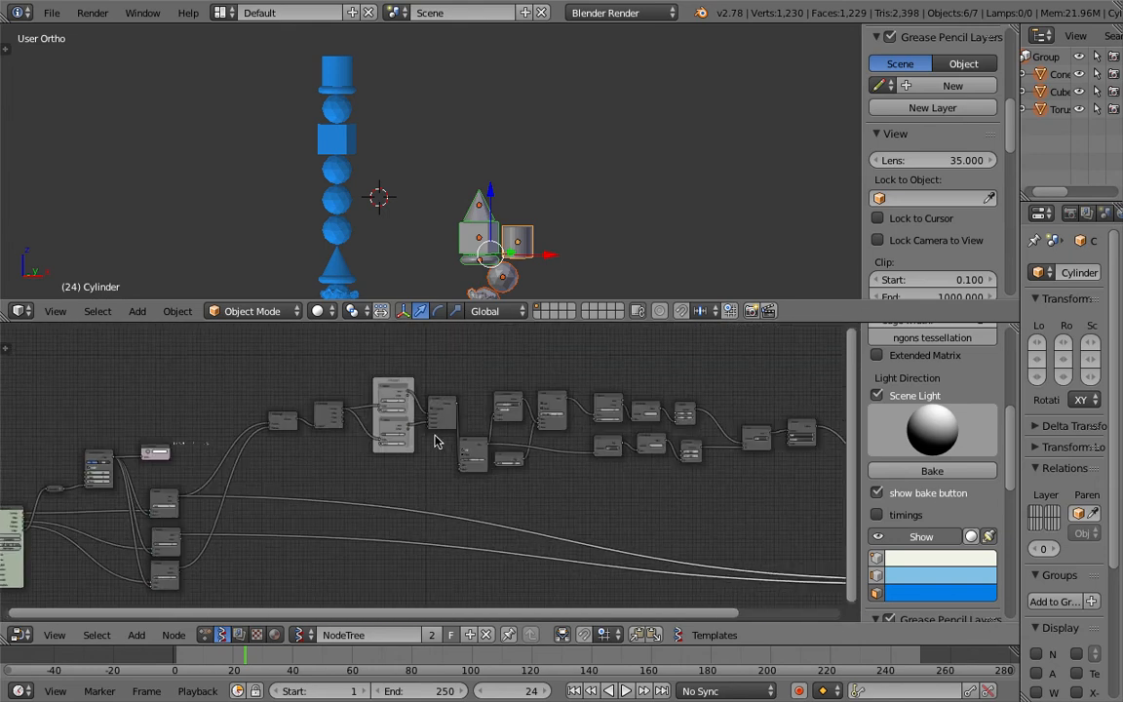
scroll(436, 441, down, 4)
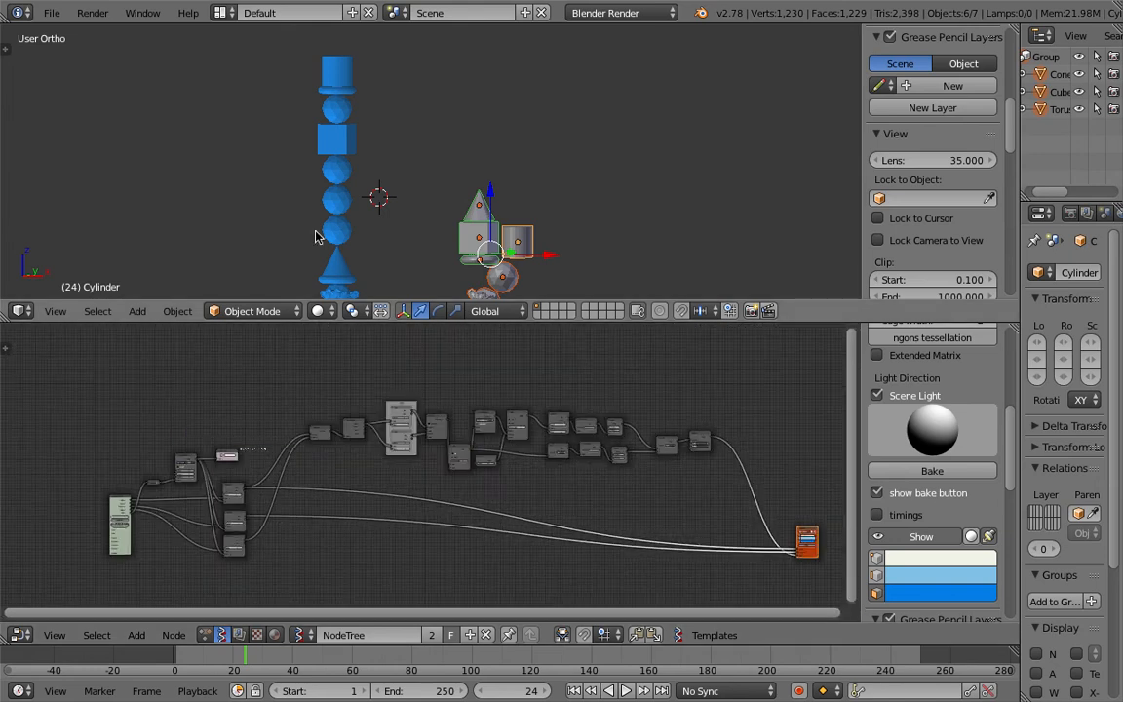
shift+middle_drag(314, 230, 317, 195)
middle_drag(381, 446, 575, 434)
scroll(571, 434, up, 1)
Step: Enlarge the 3D viewport area above the node editor
drag(456, 322, 458, 491)
shift+middle_drag(373, 423, 372, 358)
scroll(322, 542, up, 5)
middle_drag(324, 556, 289, 563)
scroll(324, 526, up, 2)
scroll(324, 562, up, 7)
scroll(273, 544, up, 1)
Step: Set the current frame to 46 and scrub the Random Num Gen's seed value
drag(219, 523, 241, 524)
click(277, 656)
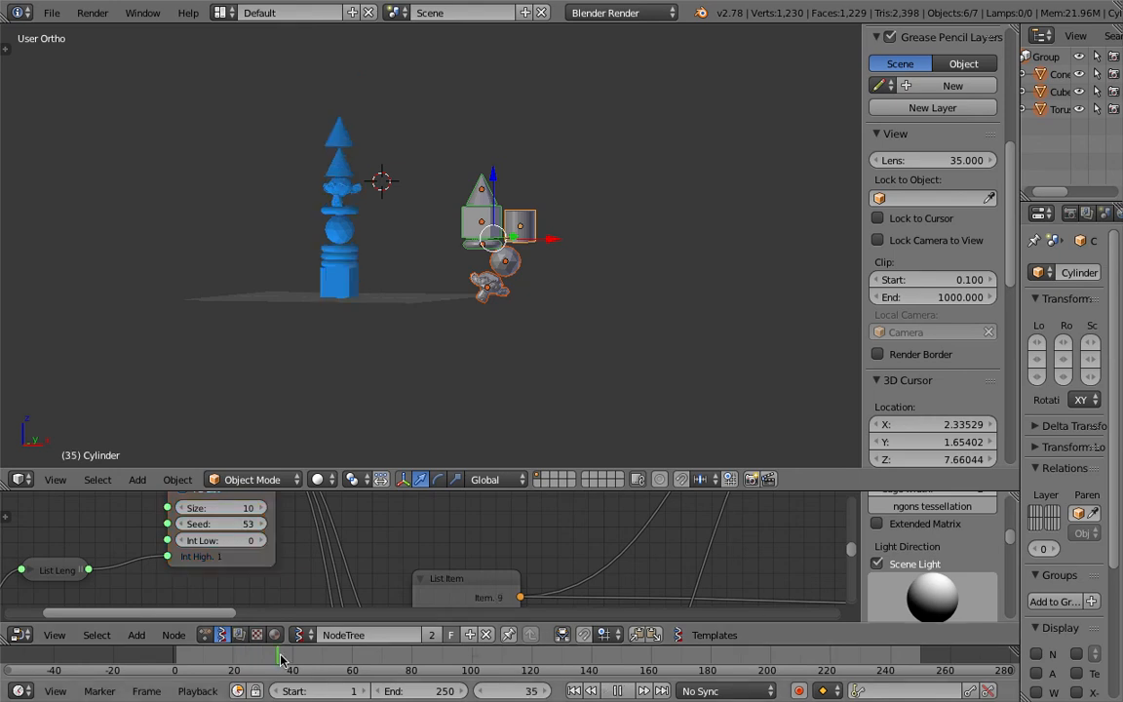
click(311, 658)
drag(230, 517, 295, 525)
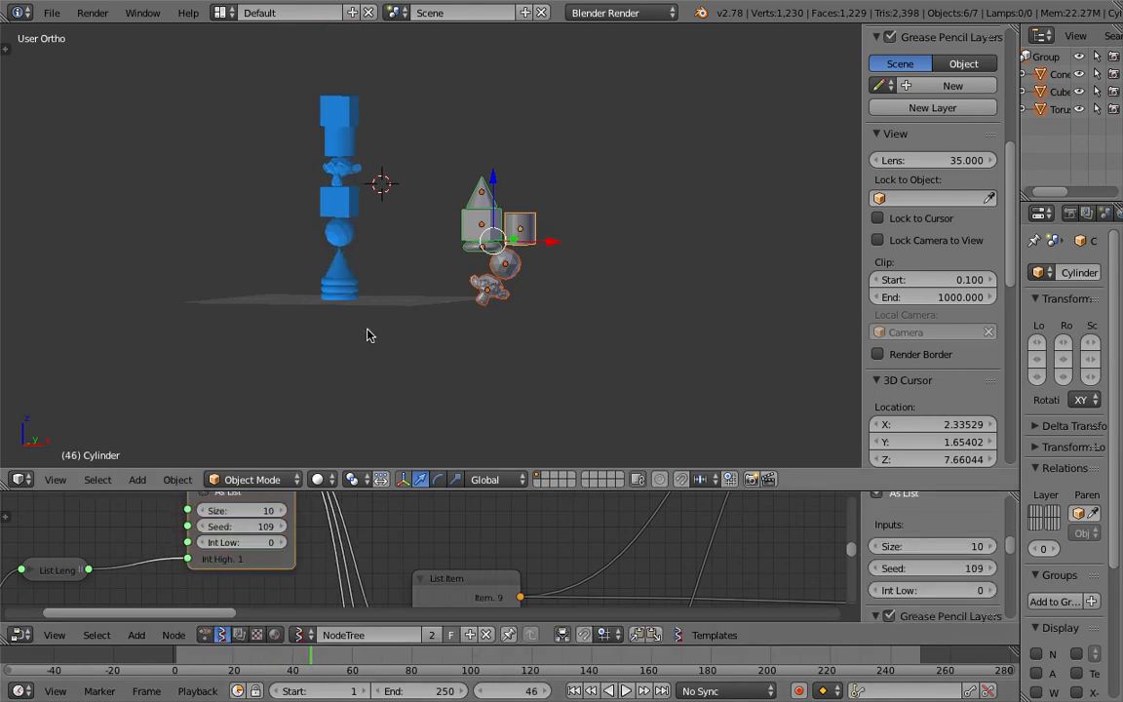
shift+middle_drag(366, 331, 355, 385)
drag(243, 526, 302, 526)
Step: Set the Random Num Gen's Size to 100 and scrub its seed again
click(235, 510)
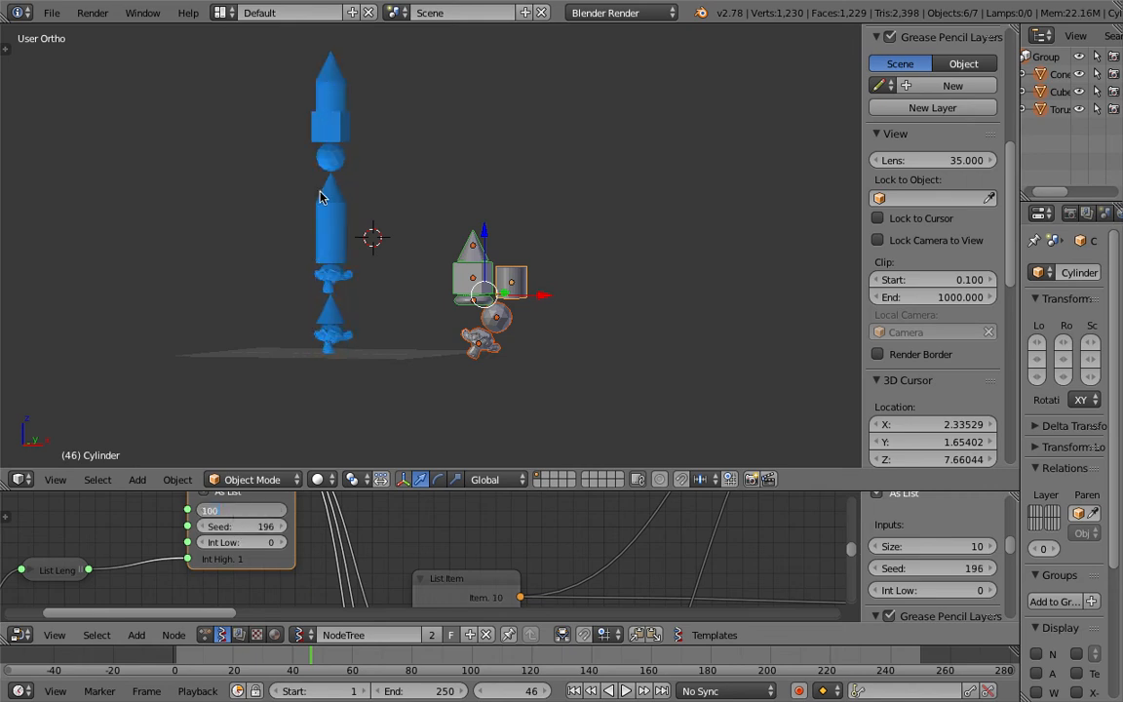
key(Return)
scroll(357, 199, down, 6)
shift+middle_drag(417, 223, 432, 310)
scroll(427, 297, down, 3)
click(466, 202)
scroll(455, 282, up, 10)
middle_drag(417, 265, 388, 235)
drag(248, 528, 253, 531)
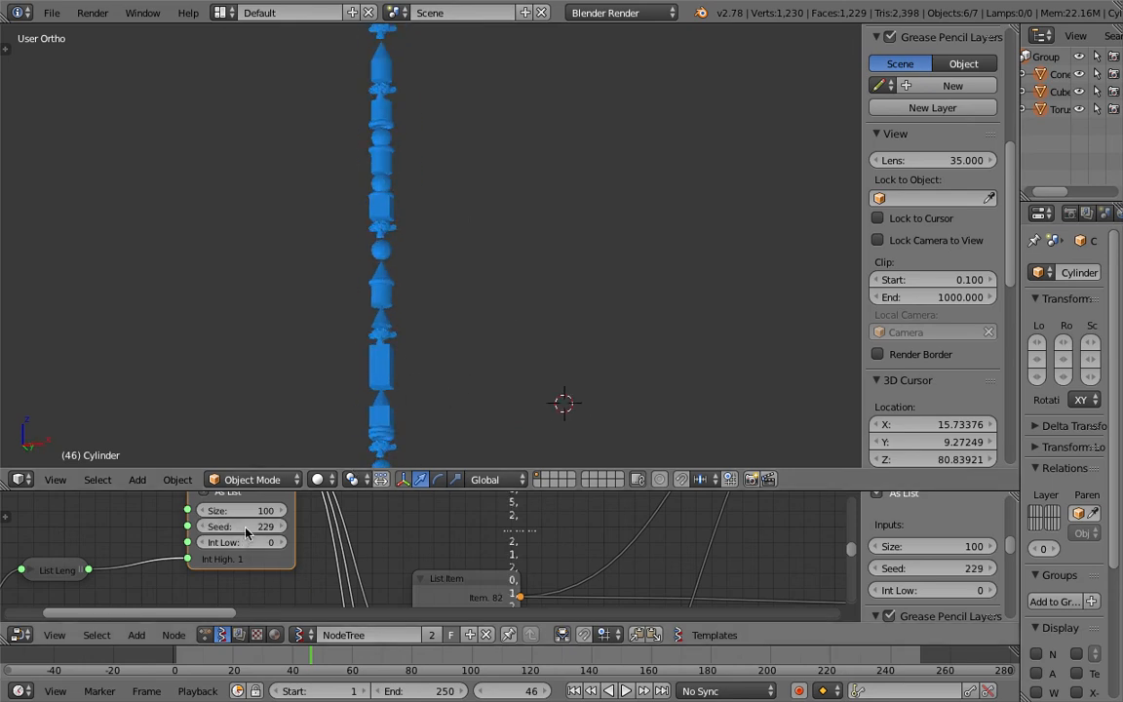
drag(244, 526, 240, 527)
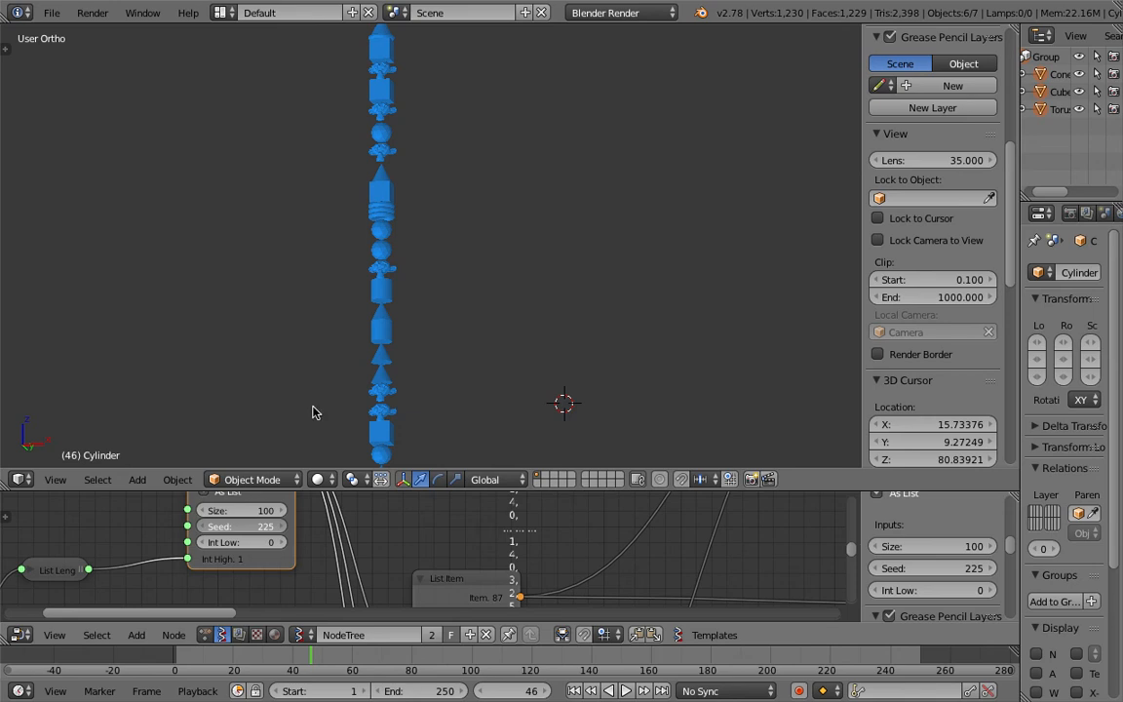
Step: Inspect the tall randomized stack closely in the 3D viewport
middle_drag(384, 190, 435, 183)
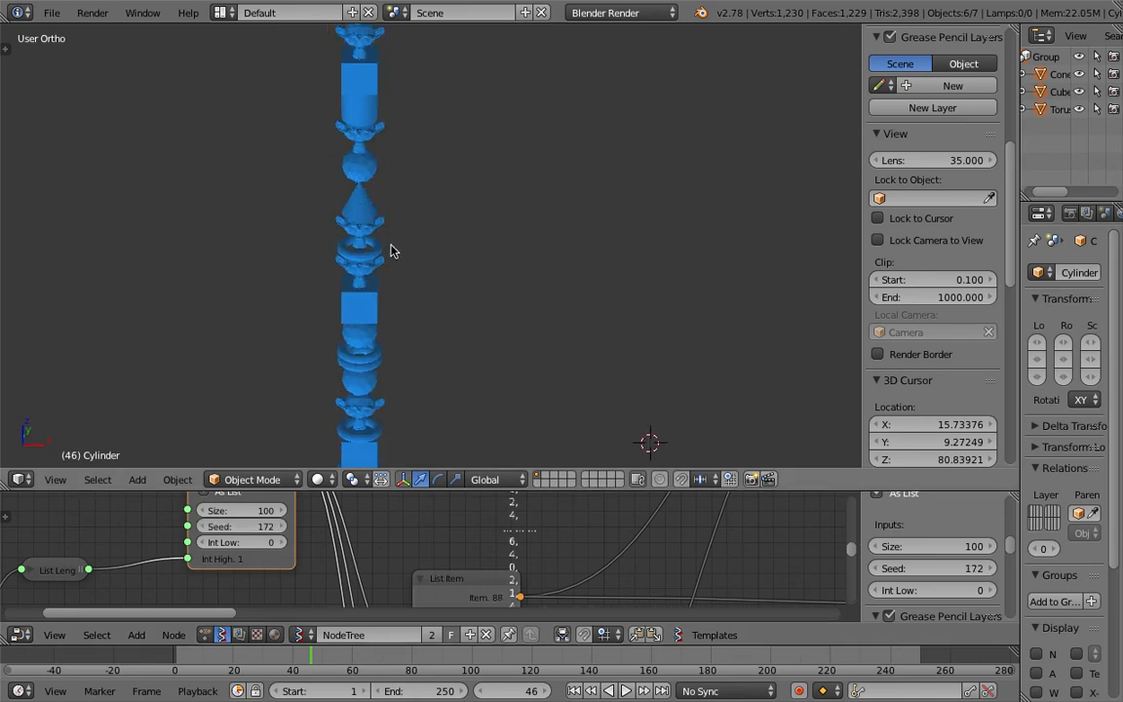
middle_drag(405, 266, 371, 210)
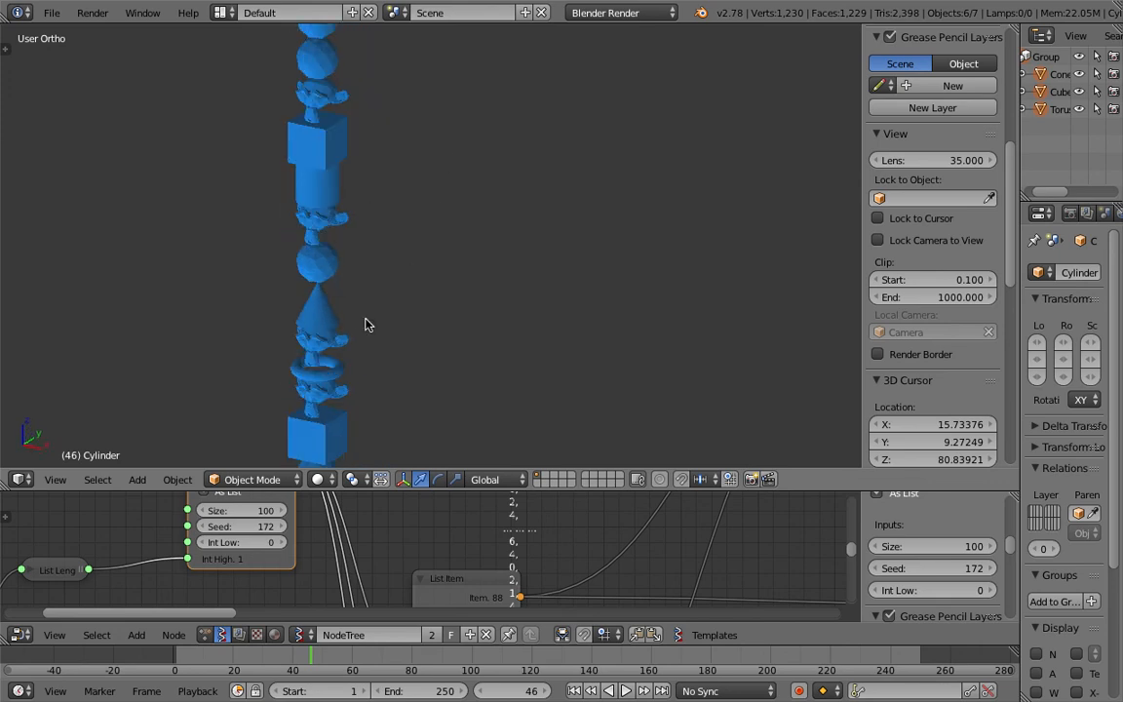
scroll(375, 302, up, 6)
middle_drag(368, 292, 475, 285)
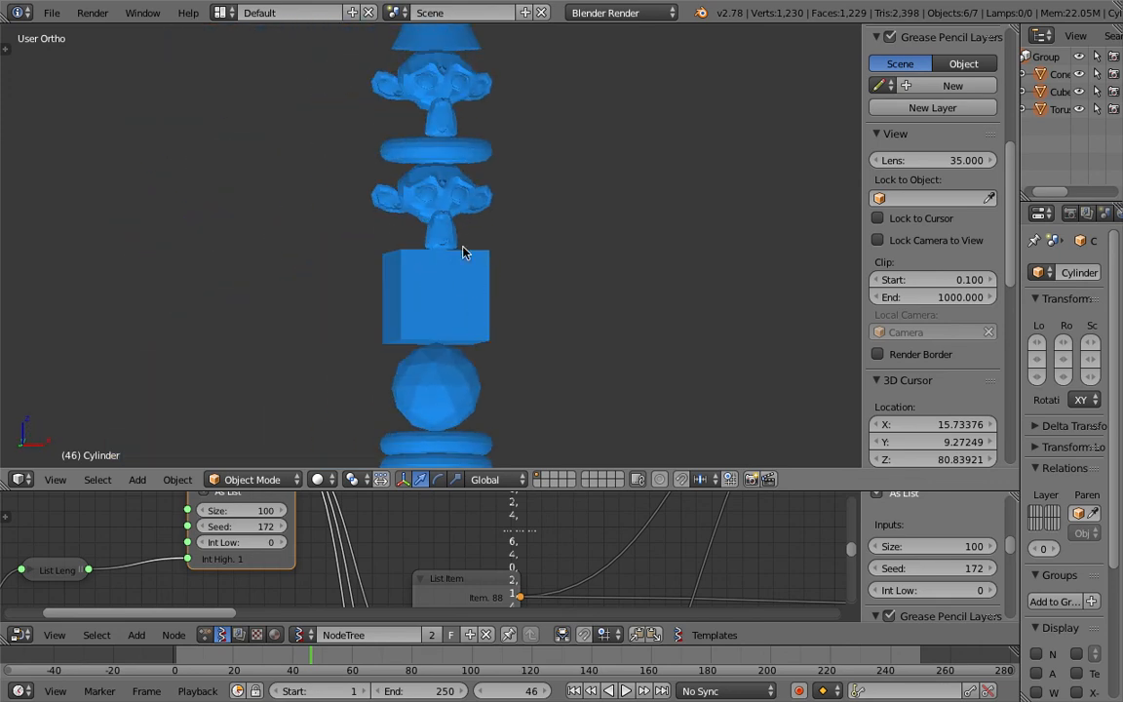
middle_drag(417, 229, 377, 243)
scroll(497, 309, up, 2)
scroll(454, 316, down, 5)
shift+middle_drag(450, 342, 416, 193)
scroll(445, 322, up, 1)
shift+middle_drag(451, 347, 442, 199)
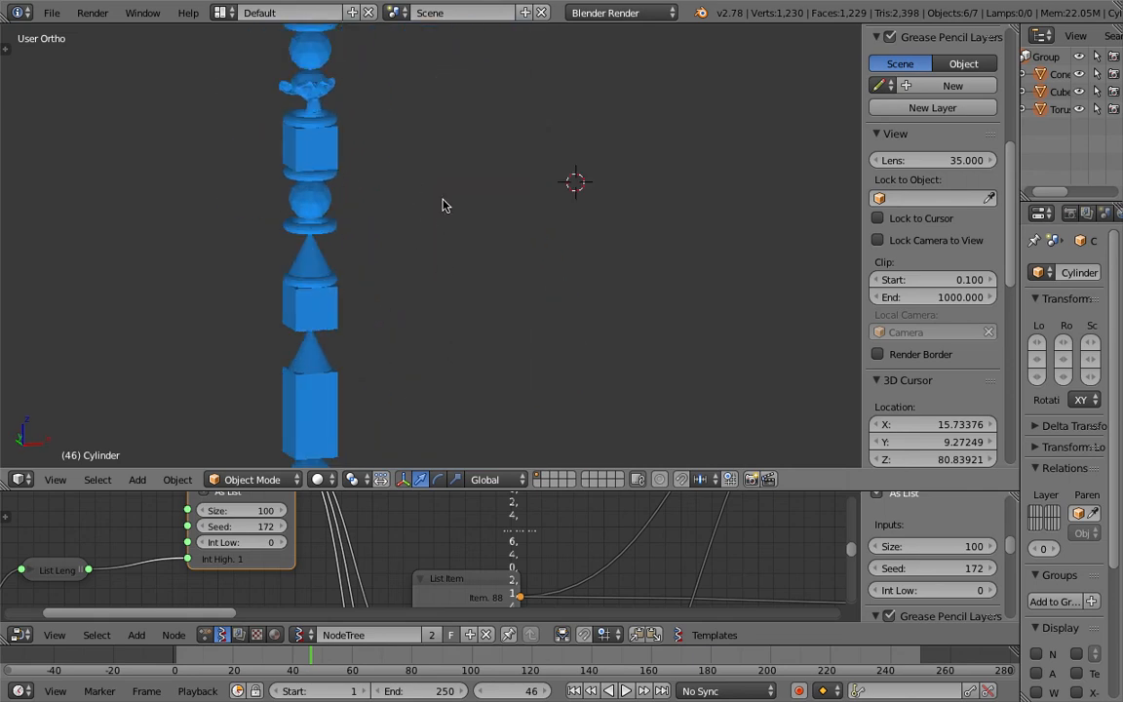
shift+middle_drag(336, 426, 326, 273)
scroll(283, 295, up, 3)
shift+middle_drag(255, 283, 381, 200)
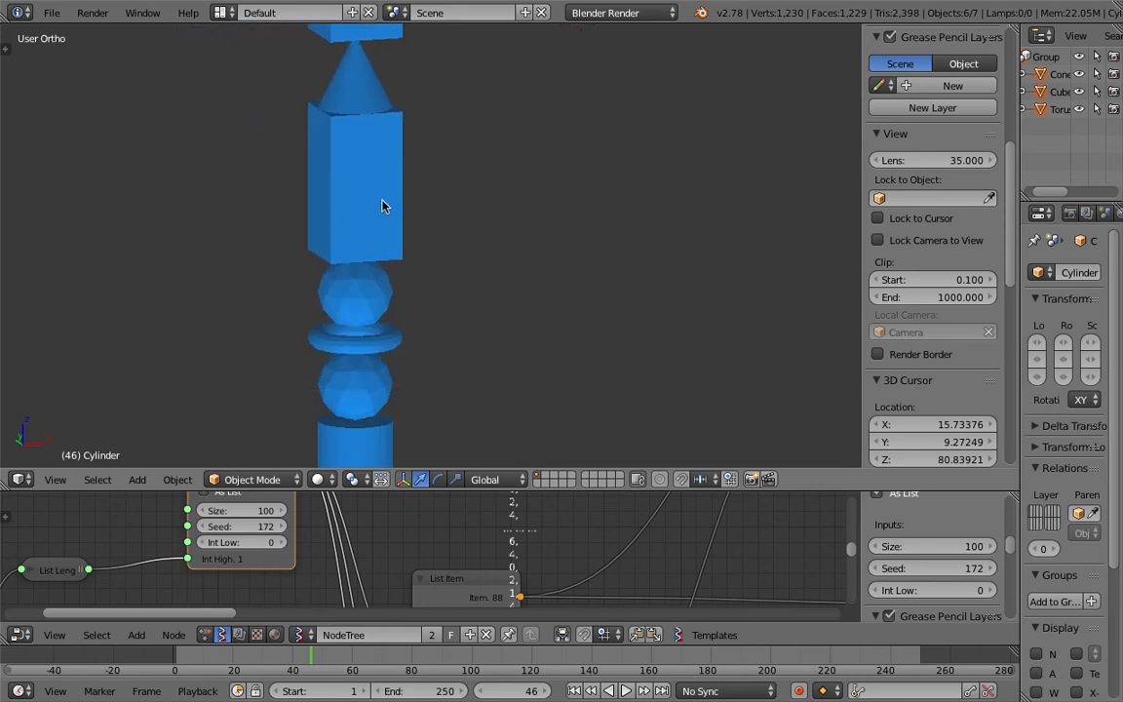
scroll(391, 230, down, 3)
shift+middle_drag(428, 268, 448, 128)
middle_drag(463, 239, 370, 261)
shift+middle_drag(448, 307, 441, 178)
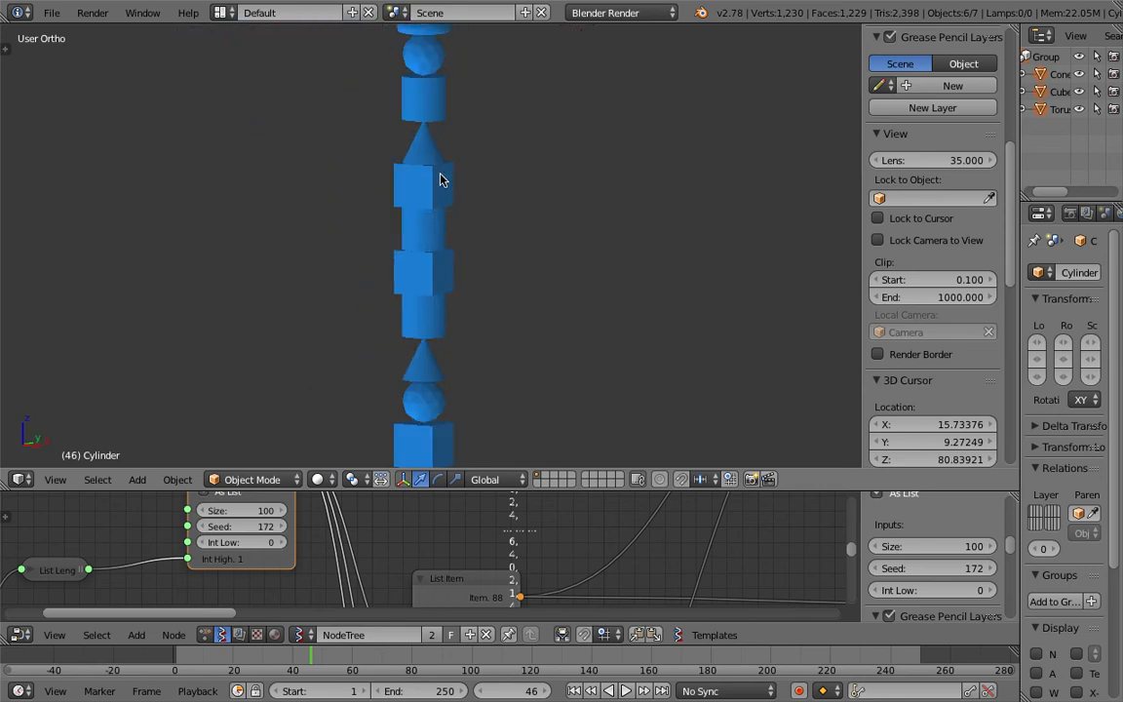
scroll(438, 127, down, 7)
shift+middle_drag(444, 295, 429, 156)
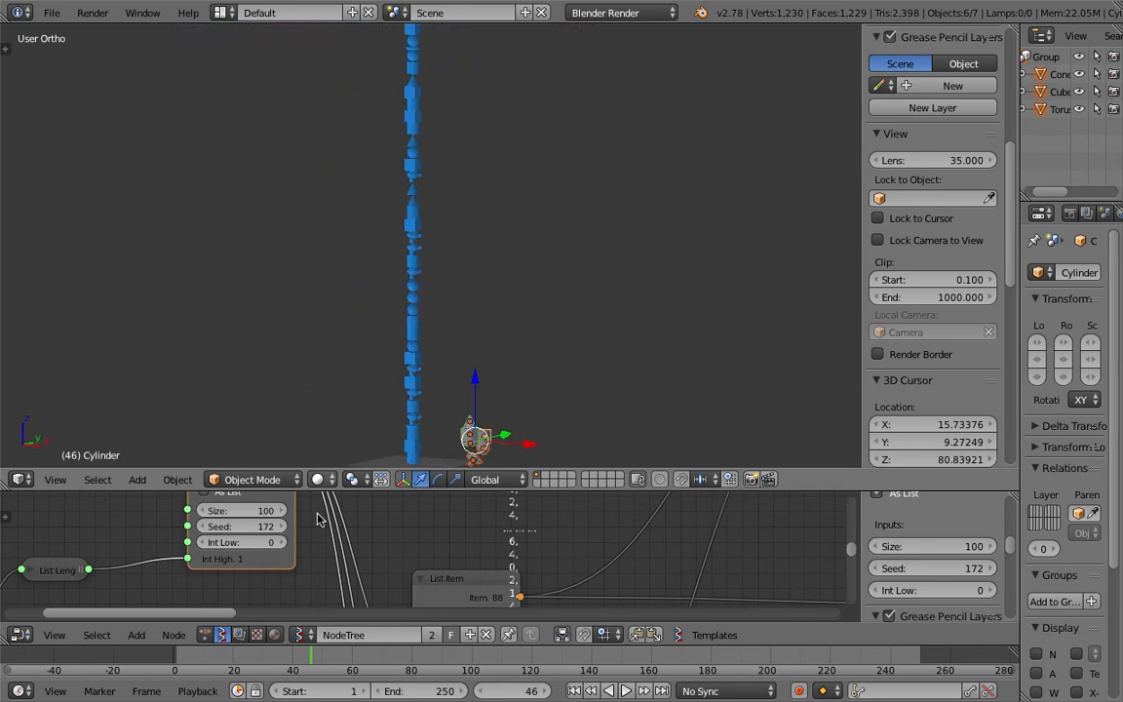
Step: Scrub the Random Num Gen's seed to 205
click(281, 526)
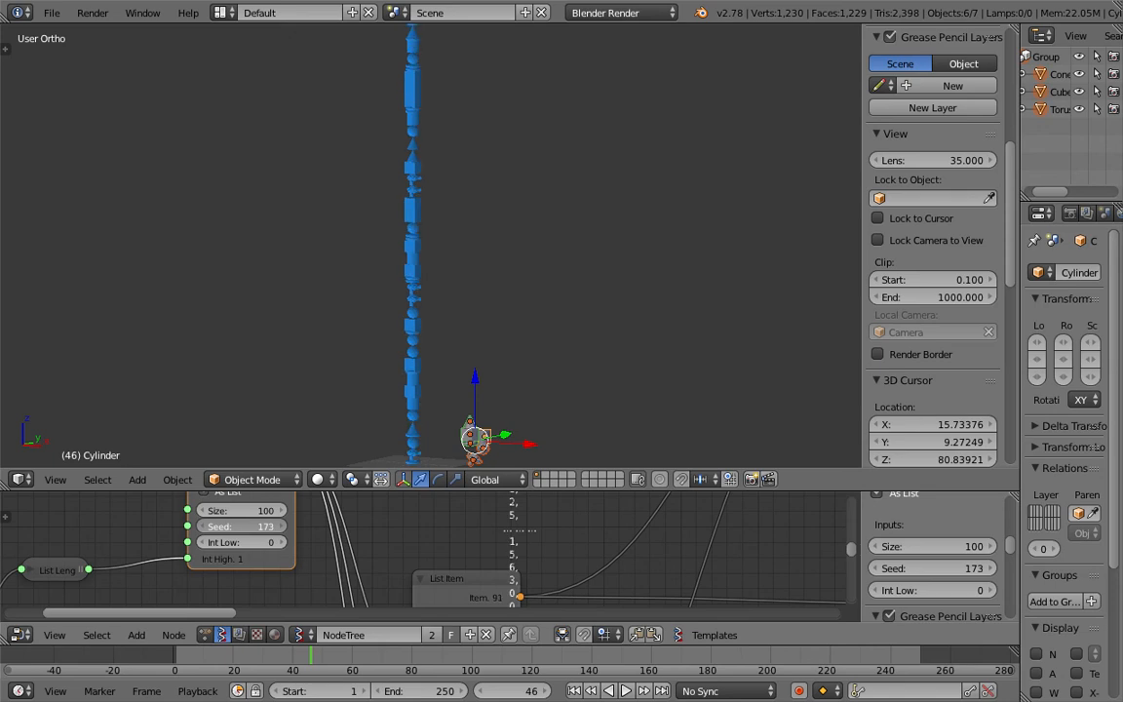
drag(265, 526, 301, 526)
middle_drag(411, 351, 437, 417)
shift+middle_drag(437, 418, 393, 329)
scroll(391, 331, up, 3)
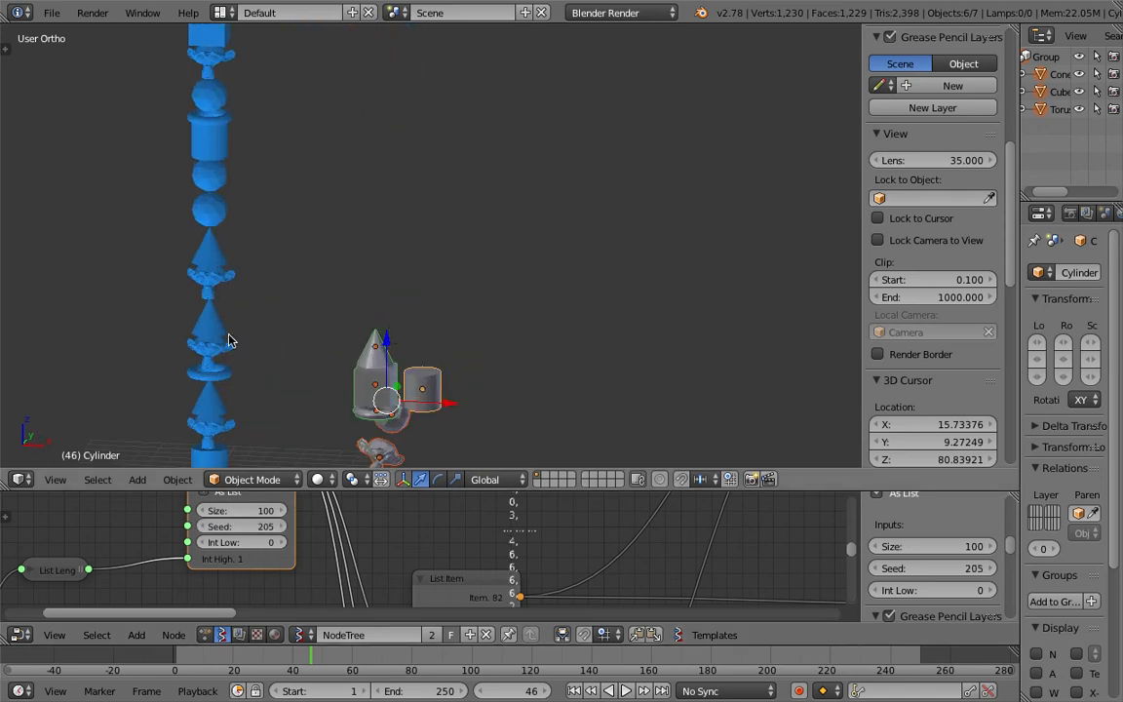
shift+middle_drag(255, 340, 338, 299)
scroll(507, 341, down, 2)
middle_drag(530, 352, 472, 361)
Step: Duplicate the cylinder and move the copy beside the source objects
right_click(483, 322)
right_click(513, 332)
key(shift+d)
click(634, 353)
middle_drag(633, 353, 583, 338)
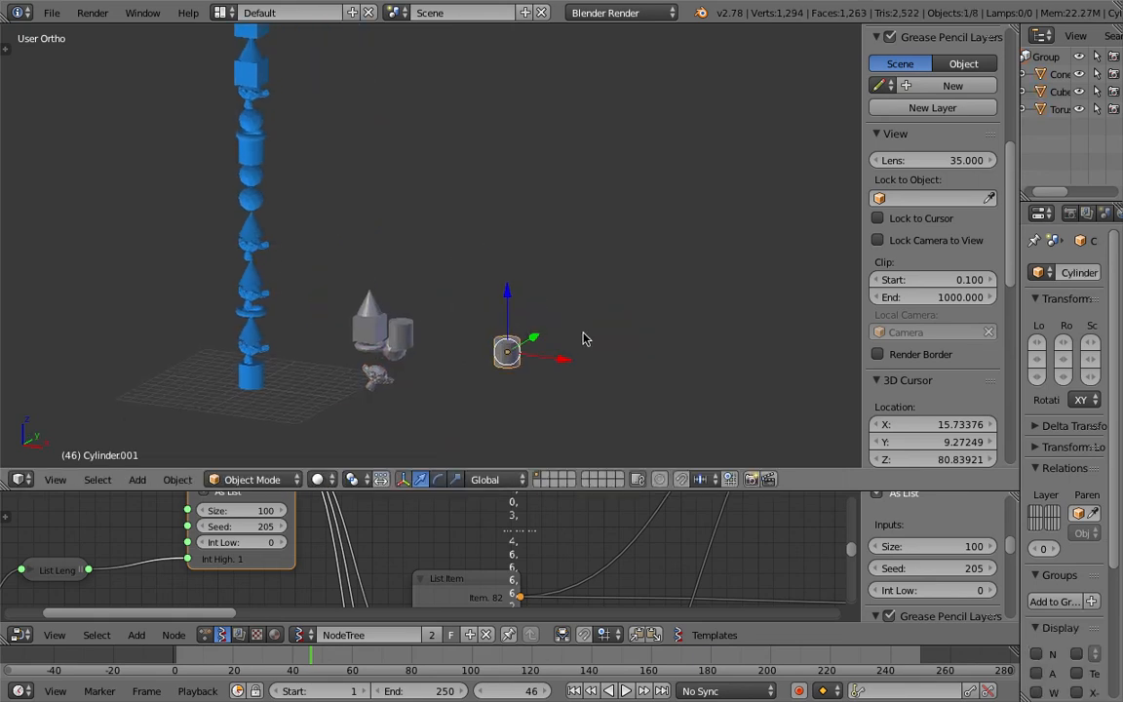
scroll(1113, 216, down, 1)
scroll(1092, 217, down, 2)
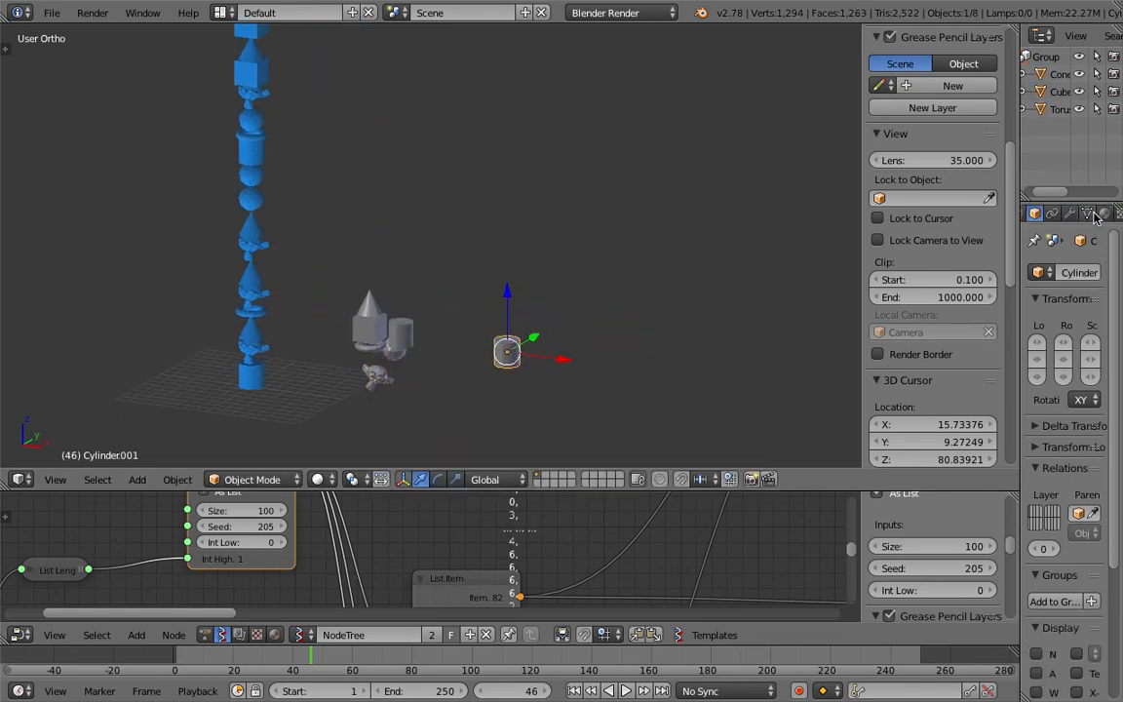
Step: Add an Array modifier to the cylinder copy
click(1070, 213)
click(1067, 272)
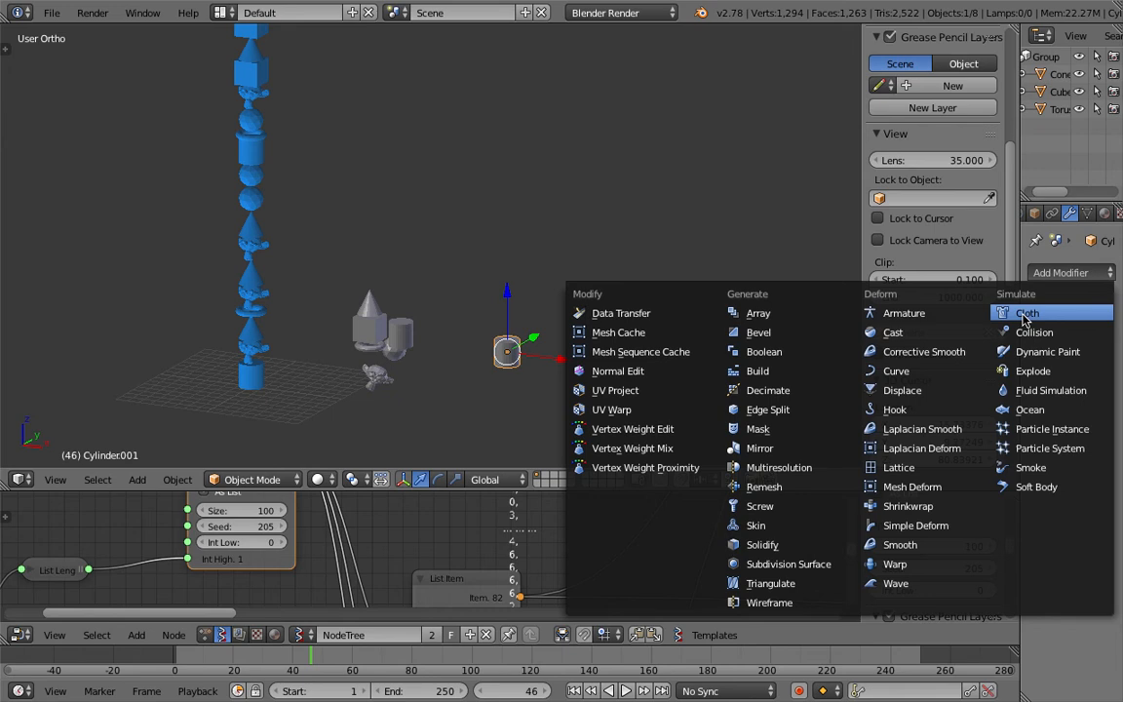
click(803, 317)
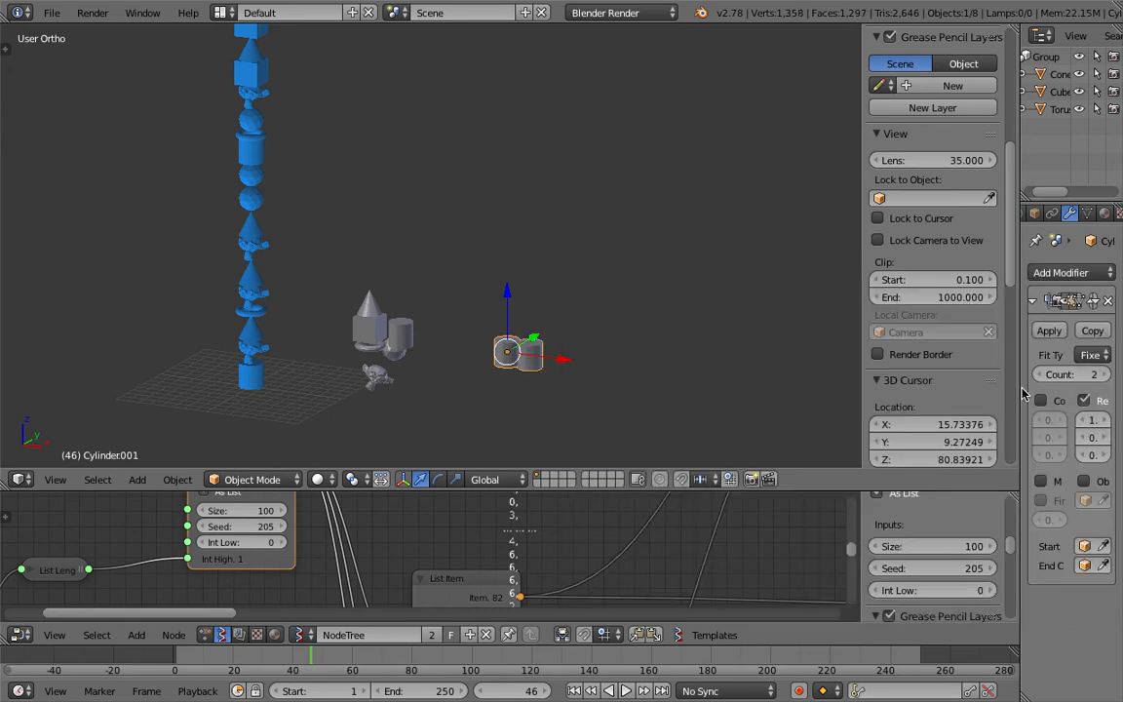
Step: Set the array's relative offset to X 0 and Z 1, and its count to 9
drag(1019, 388, 994, 389)
click(1086, 420)
text(0)
key(Tab)
key(Tab)
text(1)
key(Return)
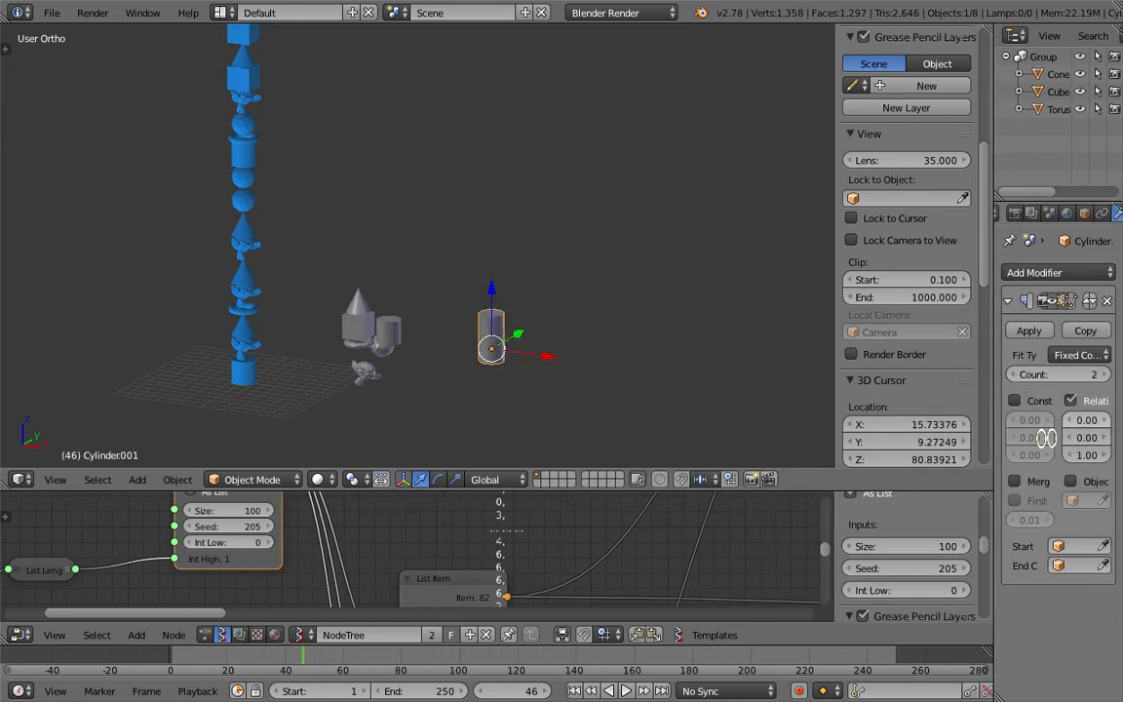
double_click(1105, 376)
click(1104, 376)
click(1104, 377)
click(1105, 377)
click(1104, 376)
click(1105, 376)
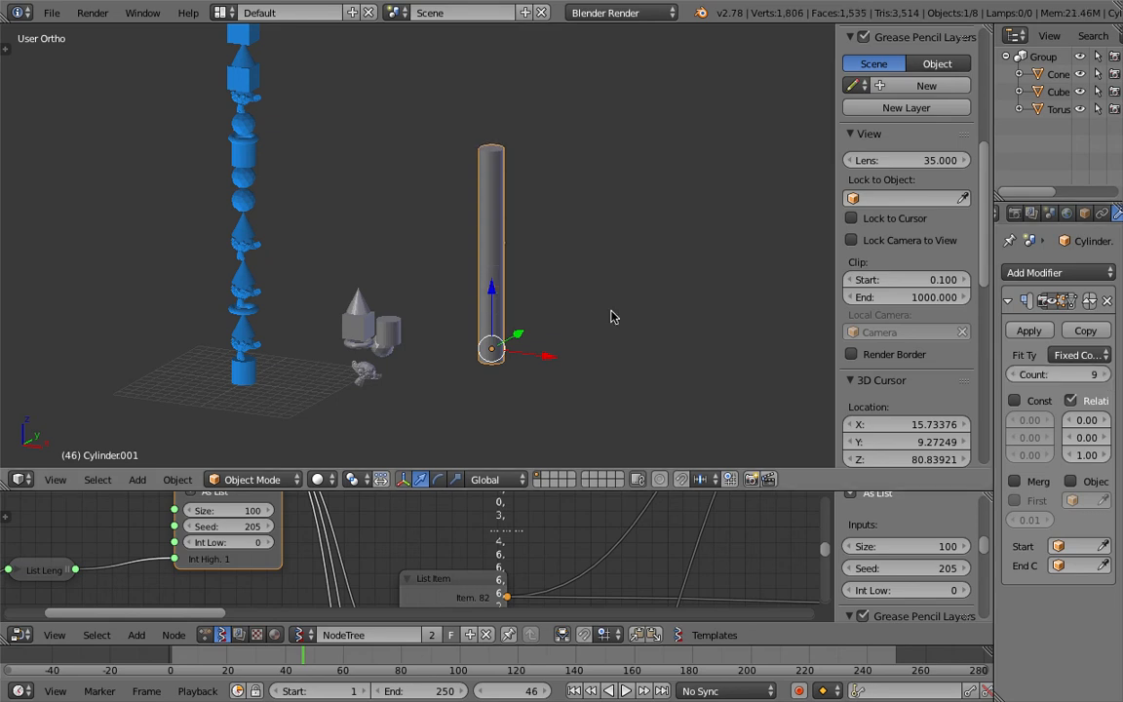
Step: Delete the arrayed cylinder copy
shift+middle_drag(430, 263, 451, 293)
middle_drag(223, 281, 277, 272)
drag(488, 487, 489, 349)
middle_drag(290, 457, 444, 470)
scroll(409, 480, down, 2)
middle_drag(188, 547, 291, 486)
drag(257, 465, 49, 499)
drag(362, 402, 298, 409)
middle_drag(276, 244, 460, 227)
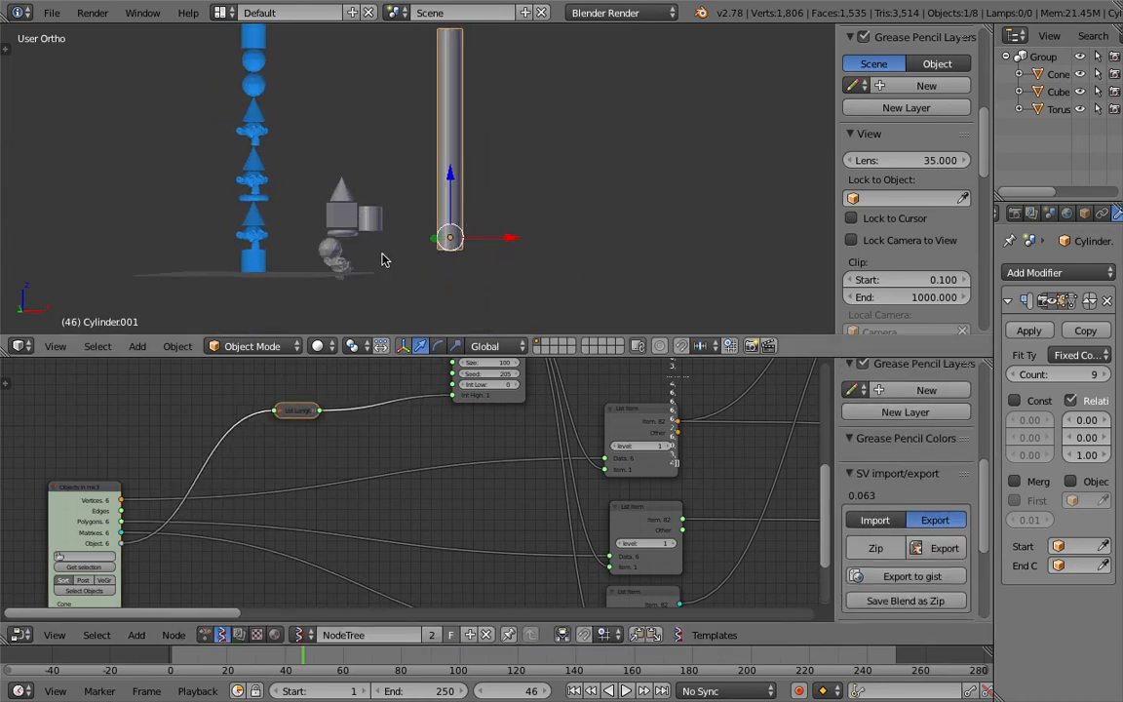
middle_drag(280, 248, 472, 261)
key(x)
click(420, 229)
Step: Maximize the node editor and examine the node chain from Matrix Apply through the z height frame
shift+middle_drag(420, 200, 497, 245)
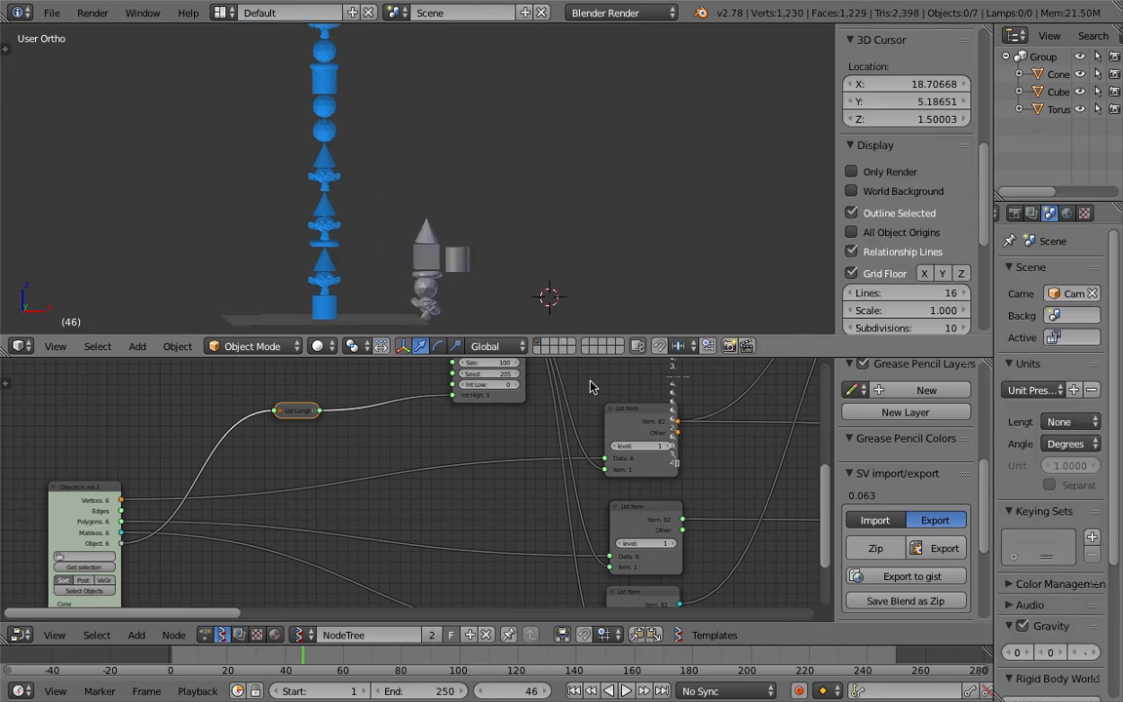
scroll(569, 432, down, 5)
key(shift+space)
middle_drag(443, 343, 172, 351)
scroll(331, 326, up, 2)
click(380, 299)
drag(377, 295, 401, 295)
middle_drag(540, 260, 156, 398)
scroll(228, 333, up, 2)
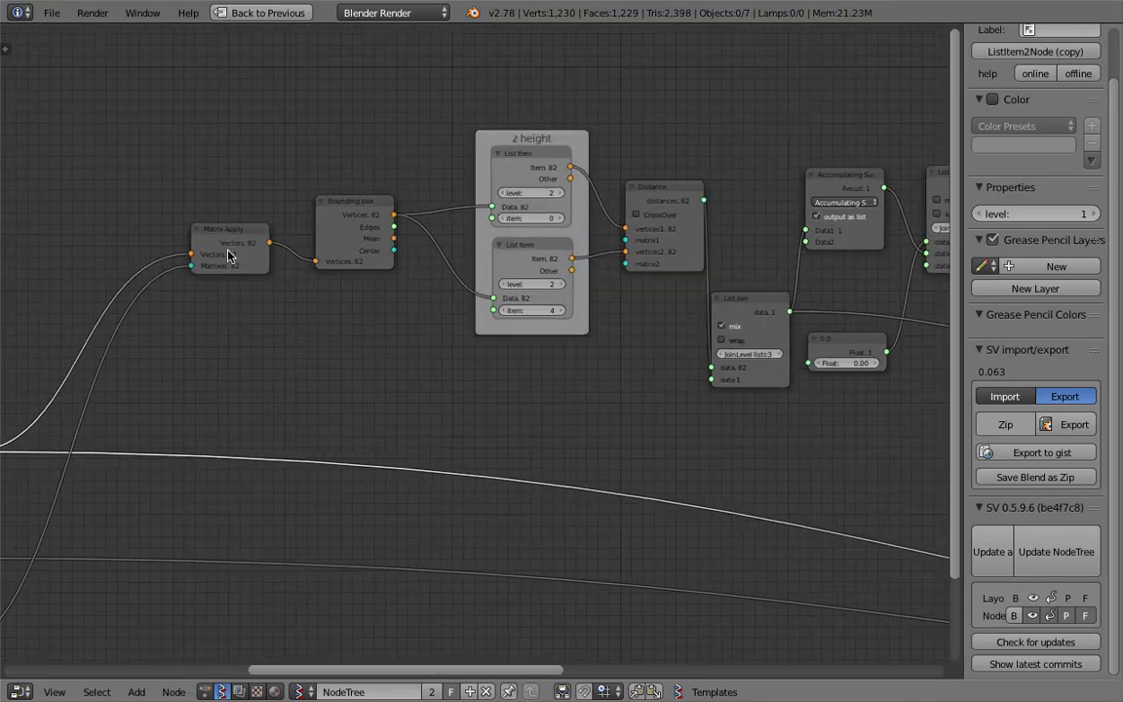
drag(258, 228, 235, 226)
middle_drag(338, 223, 132, 283)
scroll(130, 284, up, 3)
drag(133, 256, 140, 246)
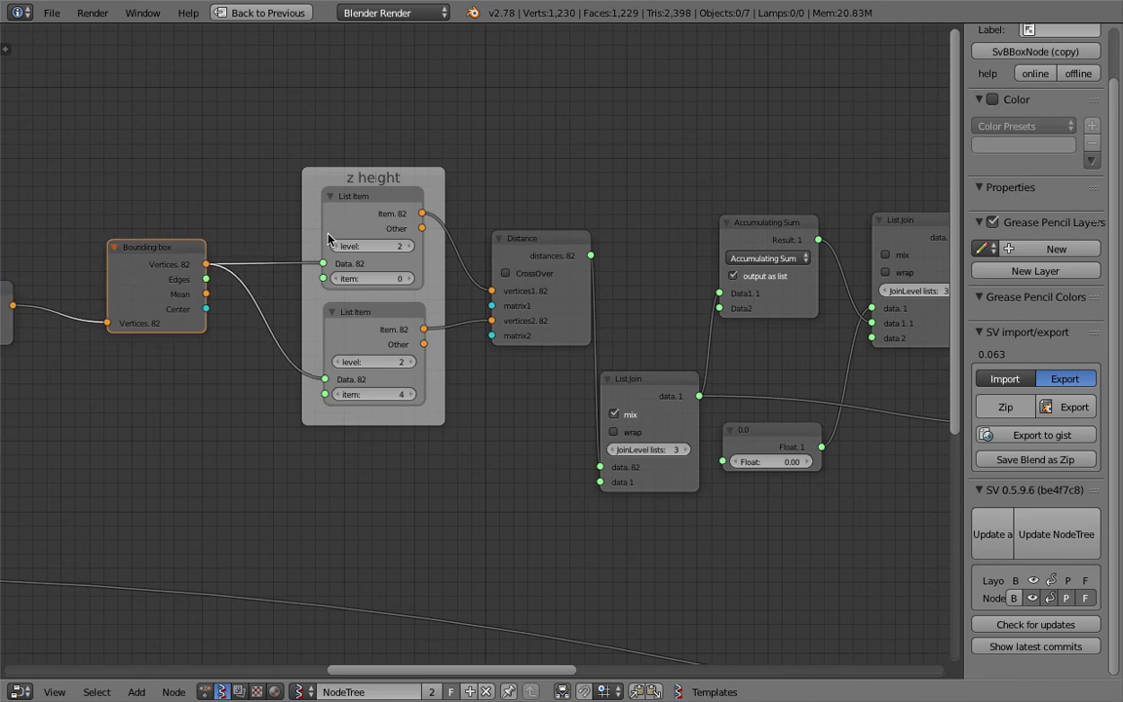
middle_drag(170, 349, 565, 298)
scroll(561, 293, down, 5)
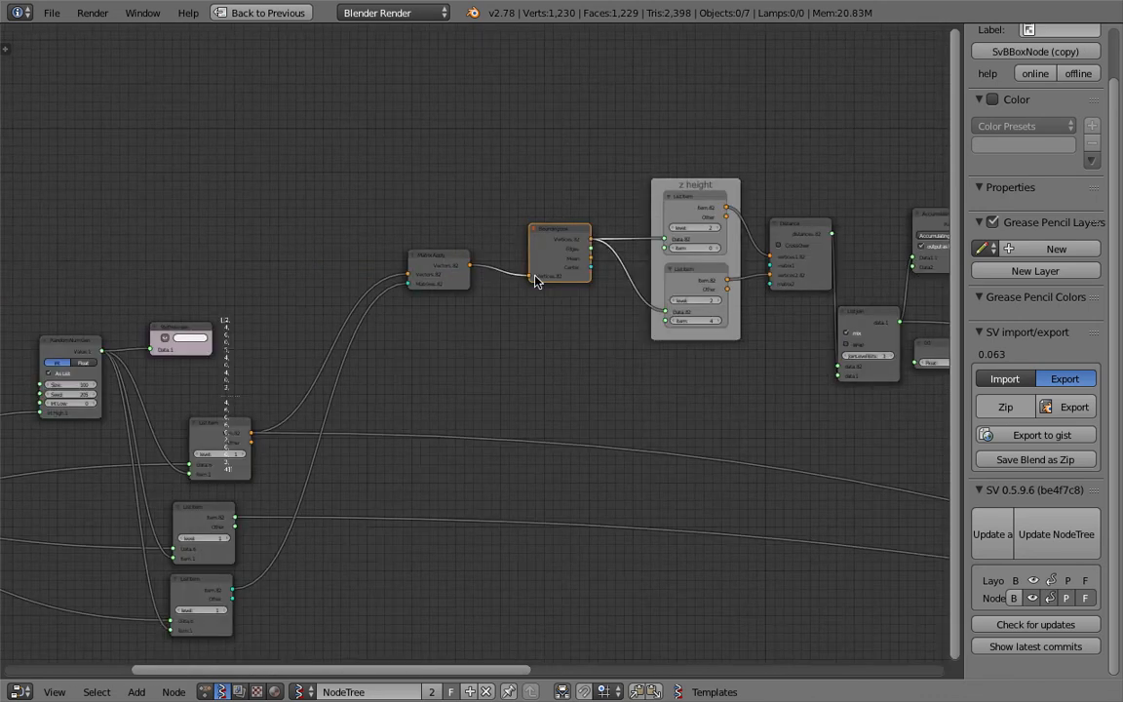
middle_drag(81, 380, 494, 285)
scroll(258, 383, up, 1)
scroll(251, 382, up, 1)
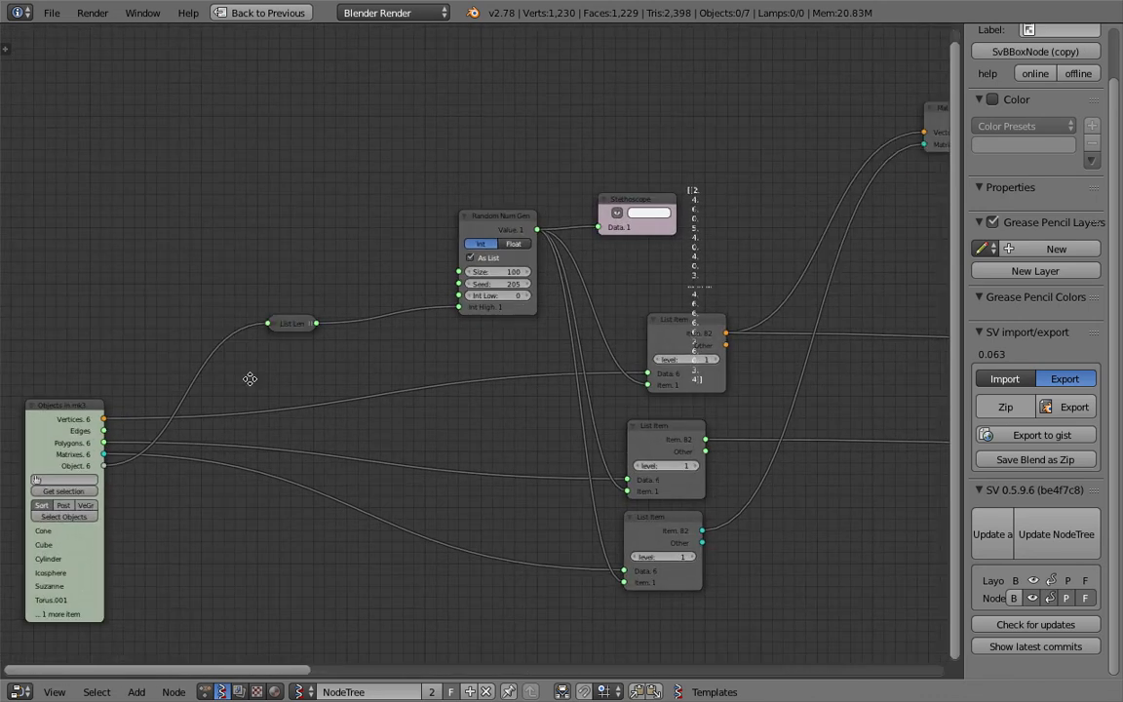
Step: Reposition the Random Num Gen, Stethoscope and List Item nodes into a tidier layout and save the file
middle_drag(251, 381, 387, 348)
scroll(386, 348, up, 1)
drag(192, 383, 175, 382)
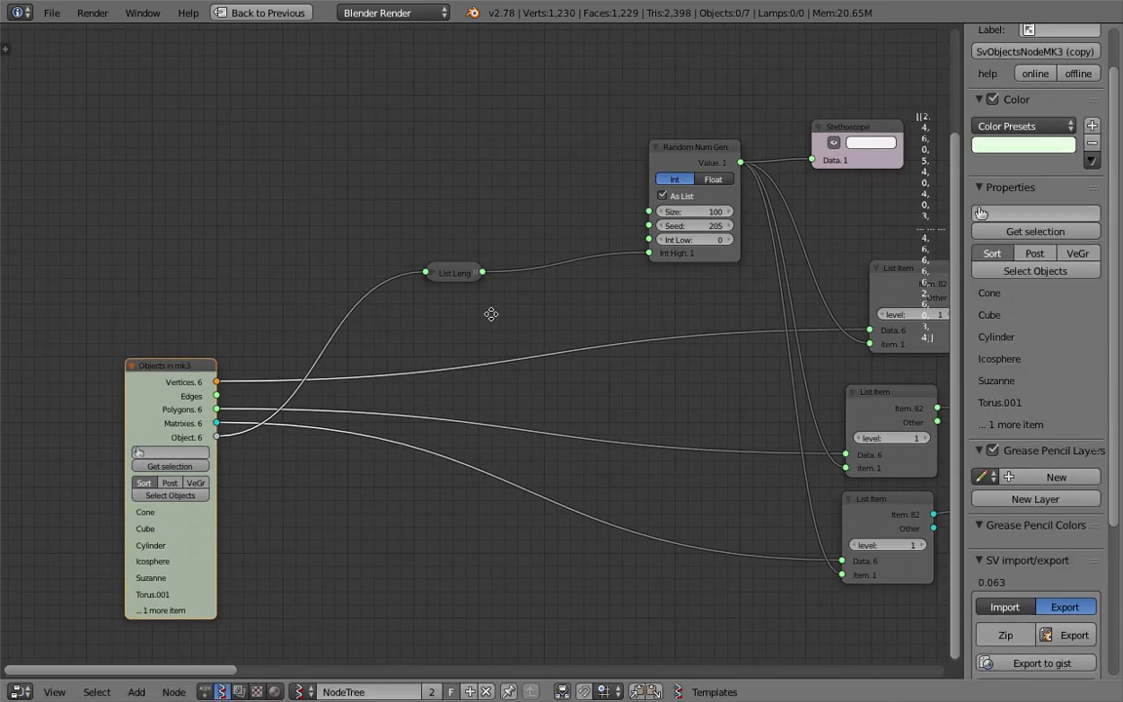
middle_drag(492, 314, 371, 318)
drag(641, 166, 552, 170)
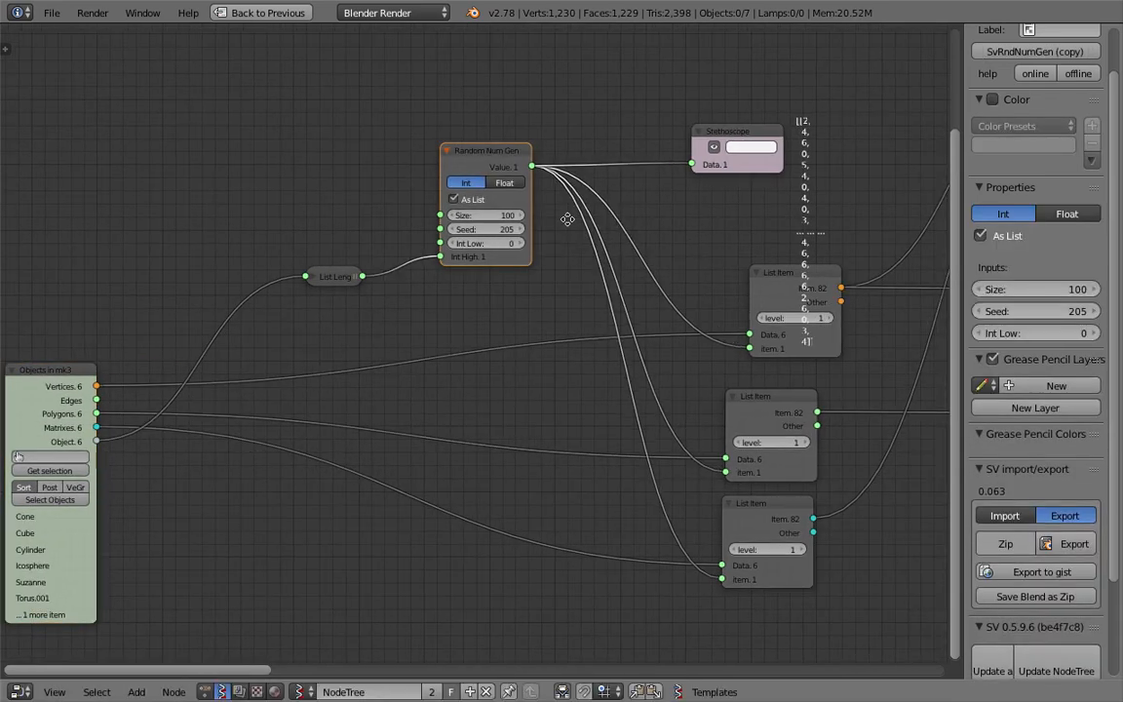
middle_drag(567, 219, 304, 204)
drag(501, 251, 459, 226)
drag(484, 287, 442, 287)
drag(506, 386, 448, 382)
drag(492, 496, 452, 506)
click(452, 506)
key(ctrl+s)
Step: Nudge the nodes slightly and return the node editor from maximized to its normal size
middle_drag(457, 317, 445, 325)
click(454, 261)
middle_drag(381, 225, 481, 225)
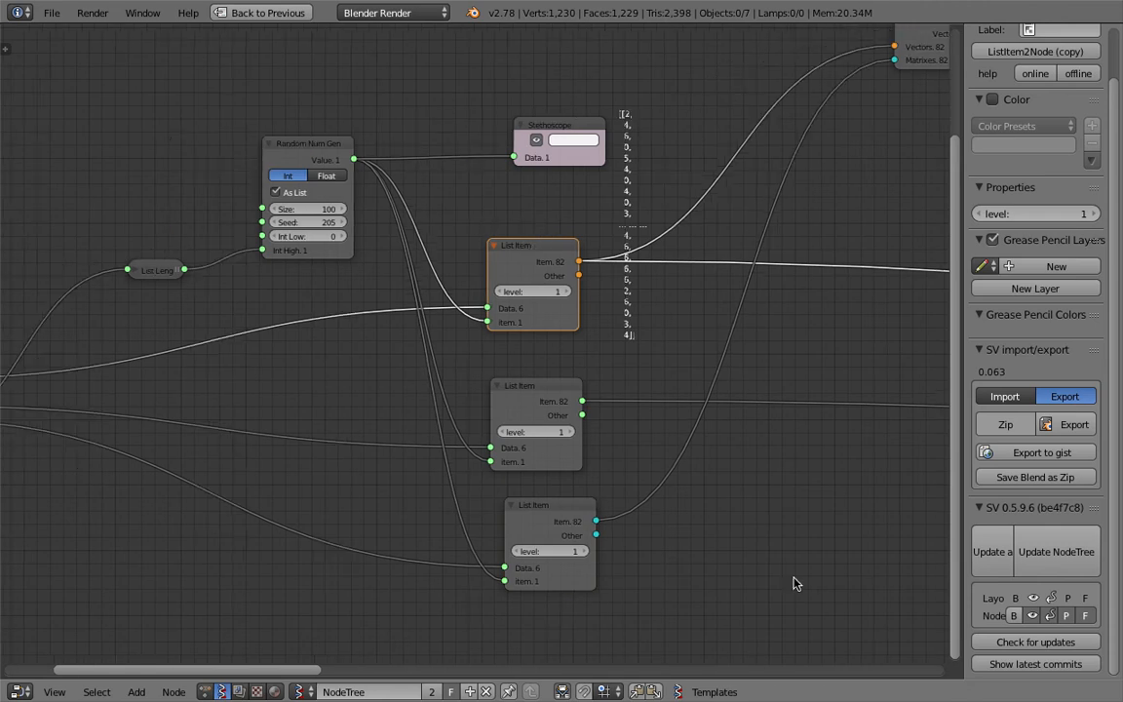
key(ctrl+Up)
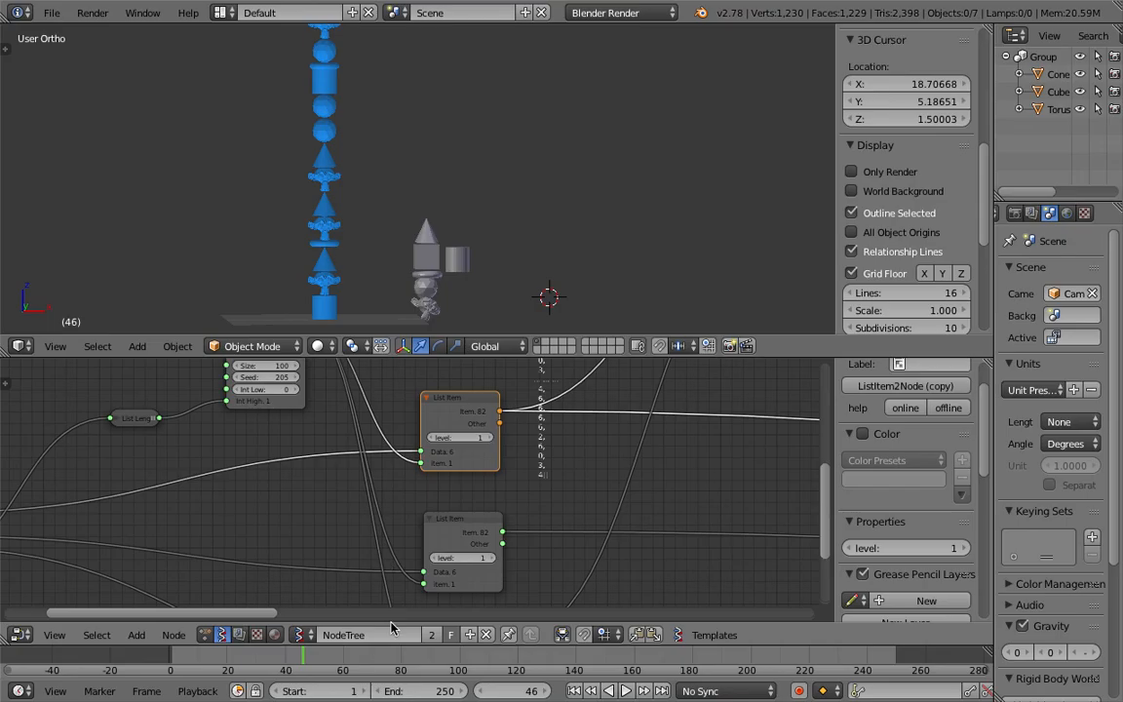
Step: Jump to about frame 73 on the timeline and play the animation to check the stack
click(382, 663)
key(alt+a)
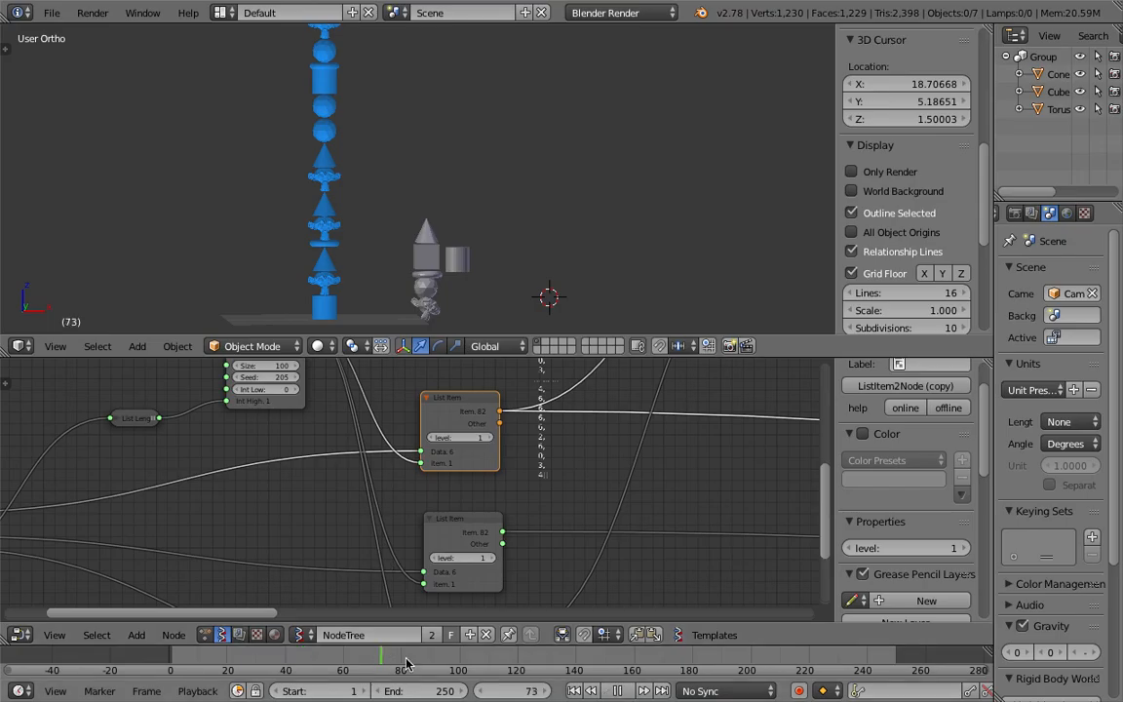
click(403, 347)
Step: Set the Random Num Gen's Size to 50 and inspect the connected List Item nodes
middle_drag(337, 431, 368, 479)
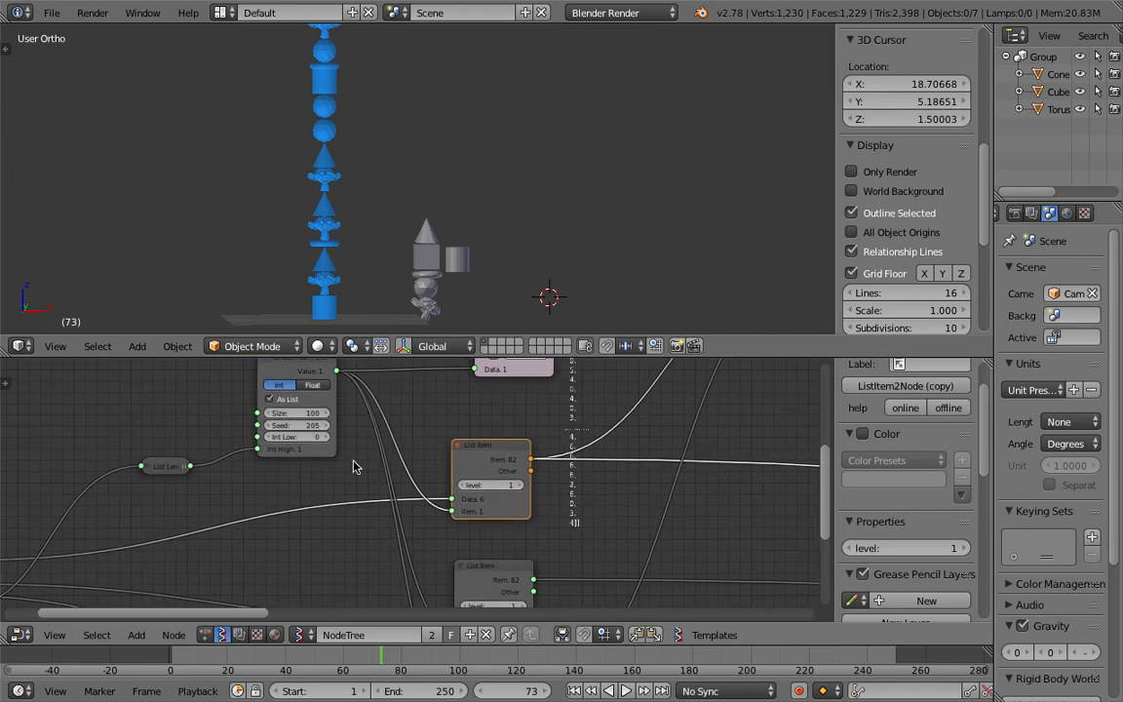
click(303, 413)
text(50)
key(Return)
middle_drag(270, 512, 448, 491)
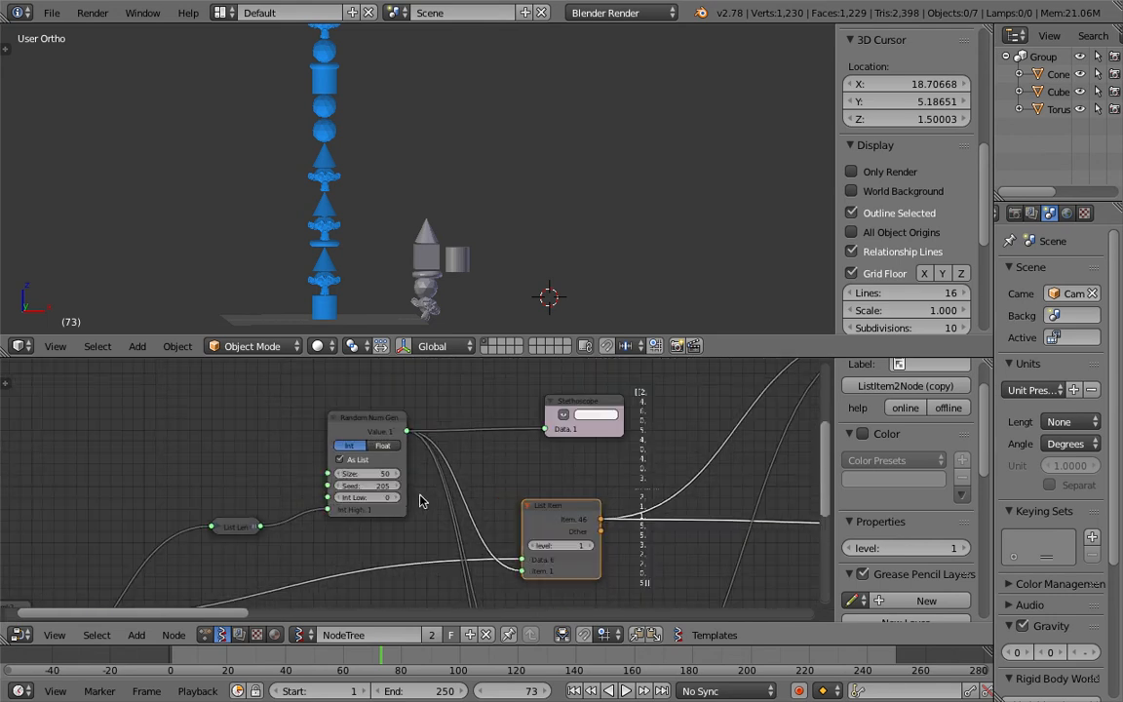
middle_drag(523, 486, 507, 442)
drag(513, 463, 497, 450)
middle_drag(494, 481, 493, 424)
scroll(469, 439, down, 1)
middle_drag(552, 478, 573, 423)
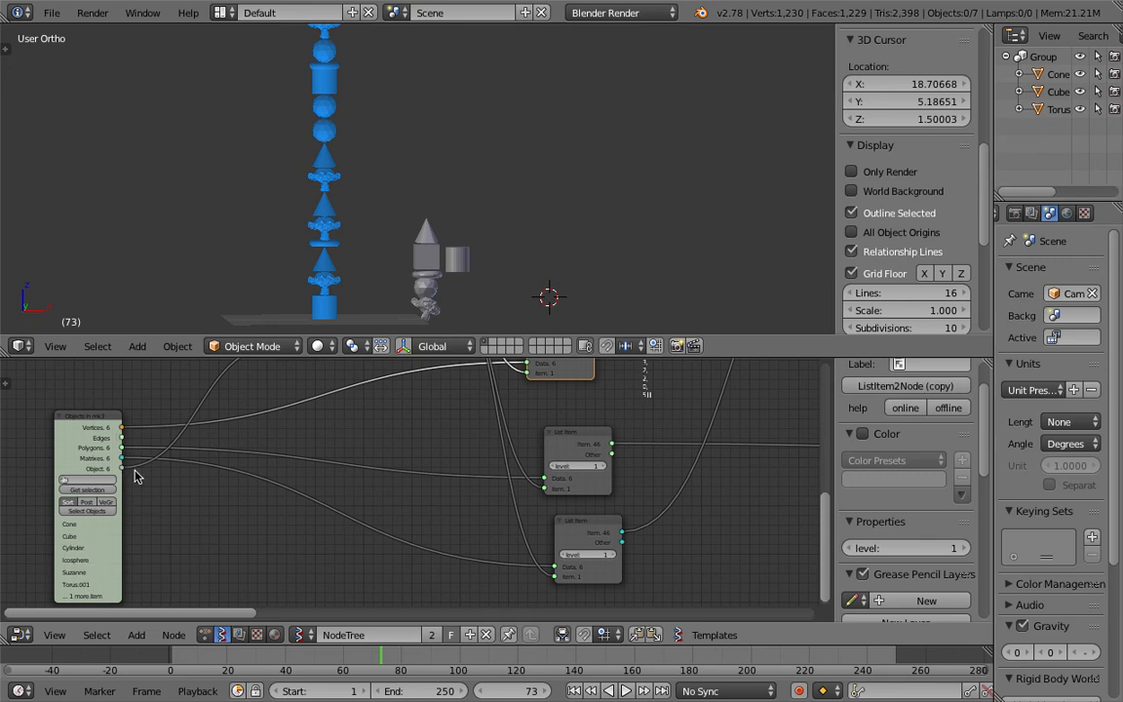
Step: Remove the link feeding the Random Num Gen's Int High socket from the collapsed node
drag(105, 416, 87, 425)
scroll(289, 446, down, 1)
middle_drag(289, 446, 282, 507)
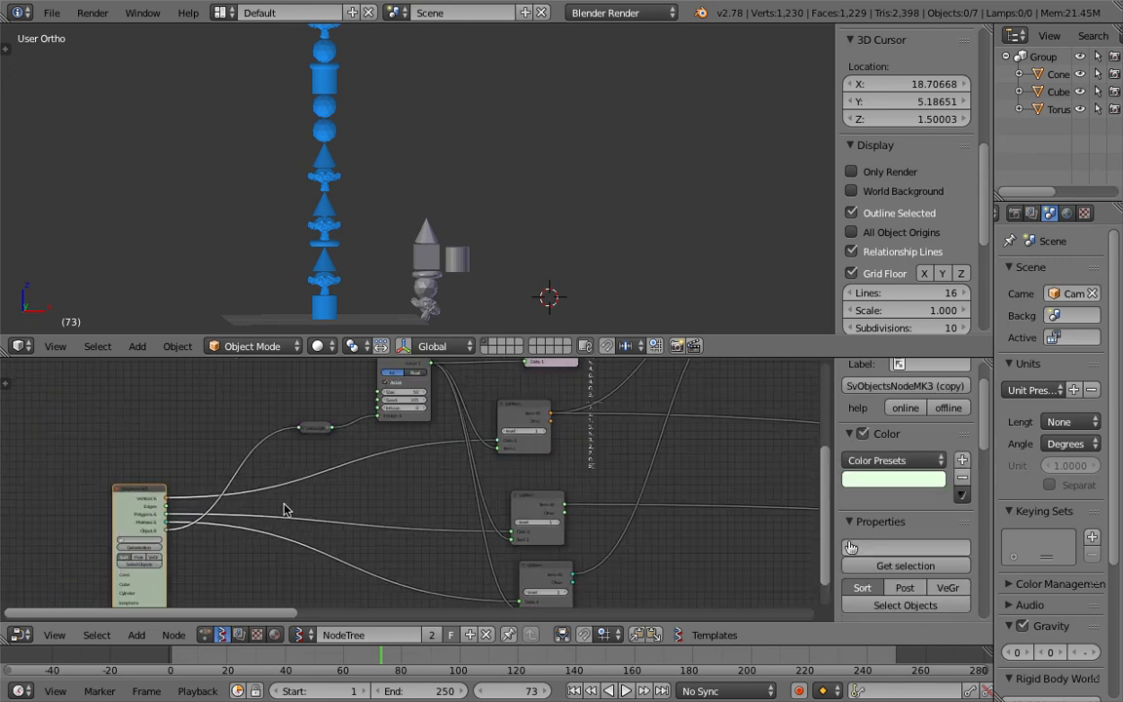
scroll(344, 445, up, 2)
click(238, 470)
drag(248, 474, 284, 453)
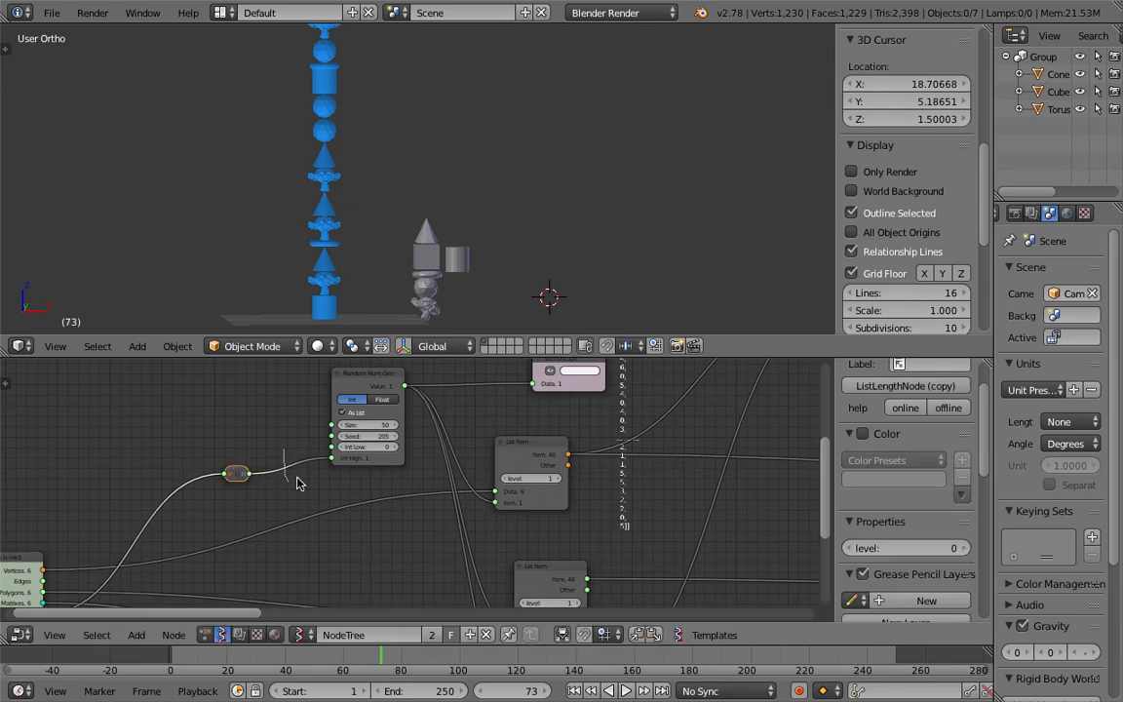
Step: Step the Random Num Gen's Int High value to 5 and move the node slightly down
scroll(301, 477, up, 1)
click(390, 456)
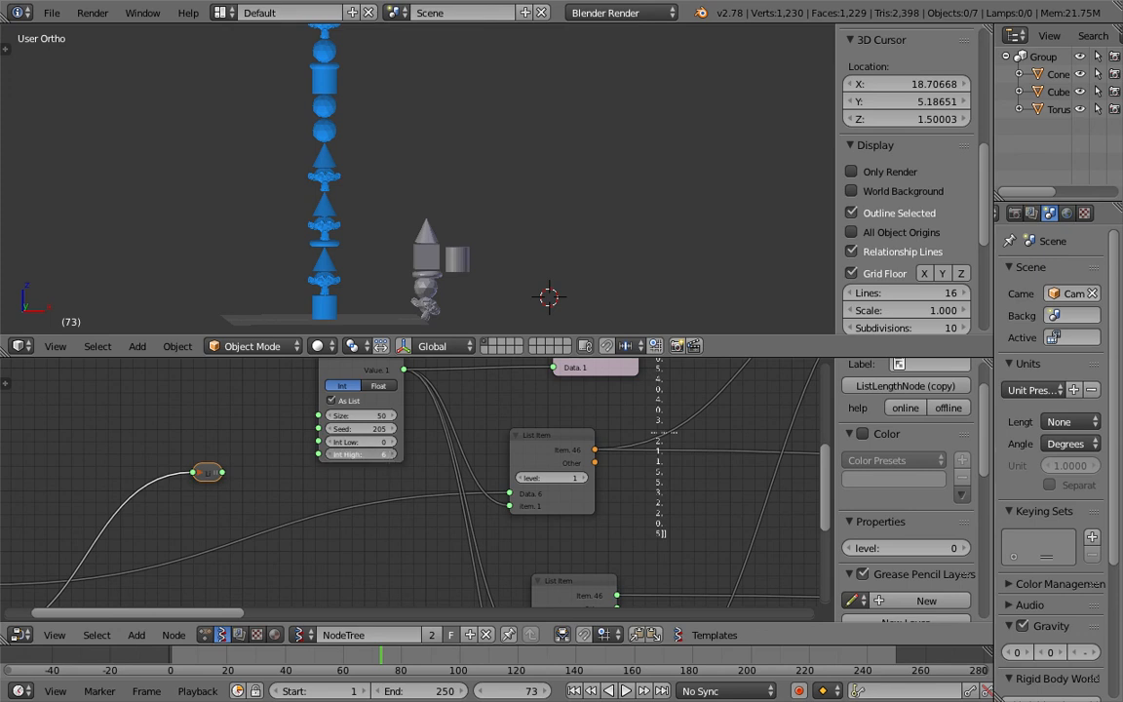
click(390, 456)
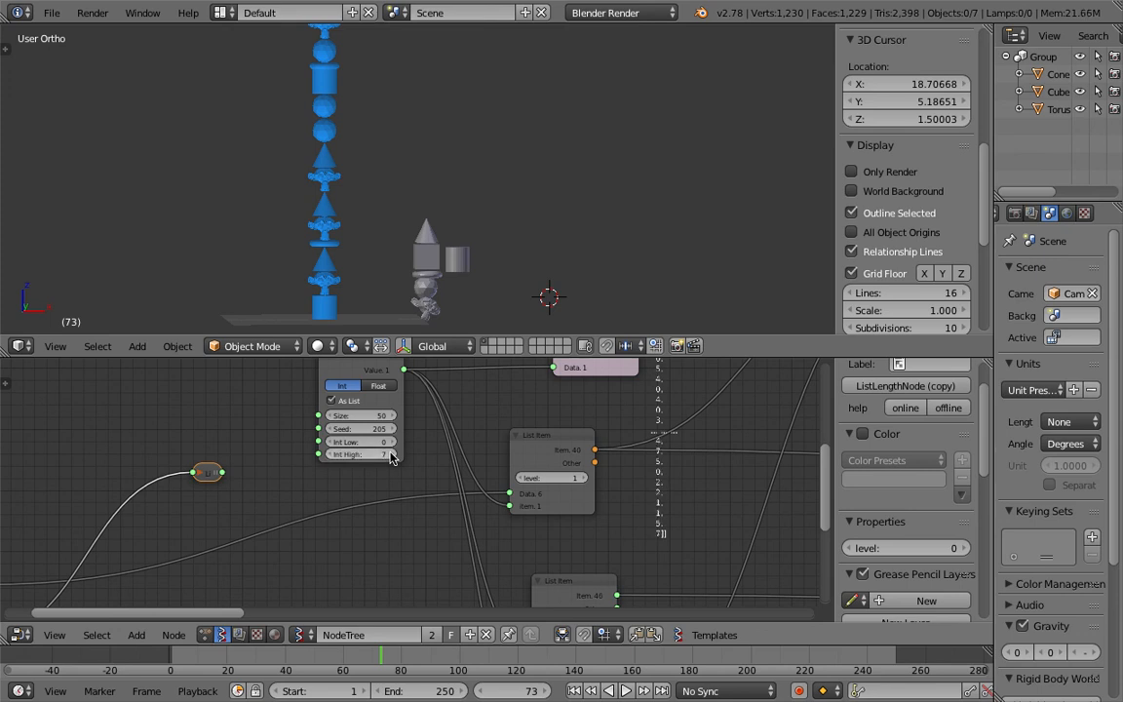
click(329, 455)
click(328, 455)
middle_drag(328, 483, 327, 512)
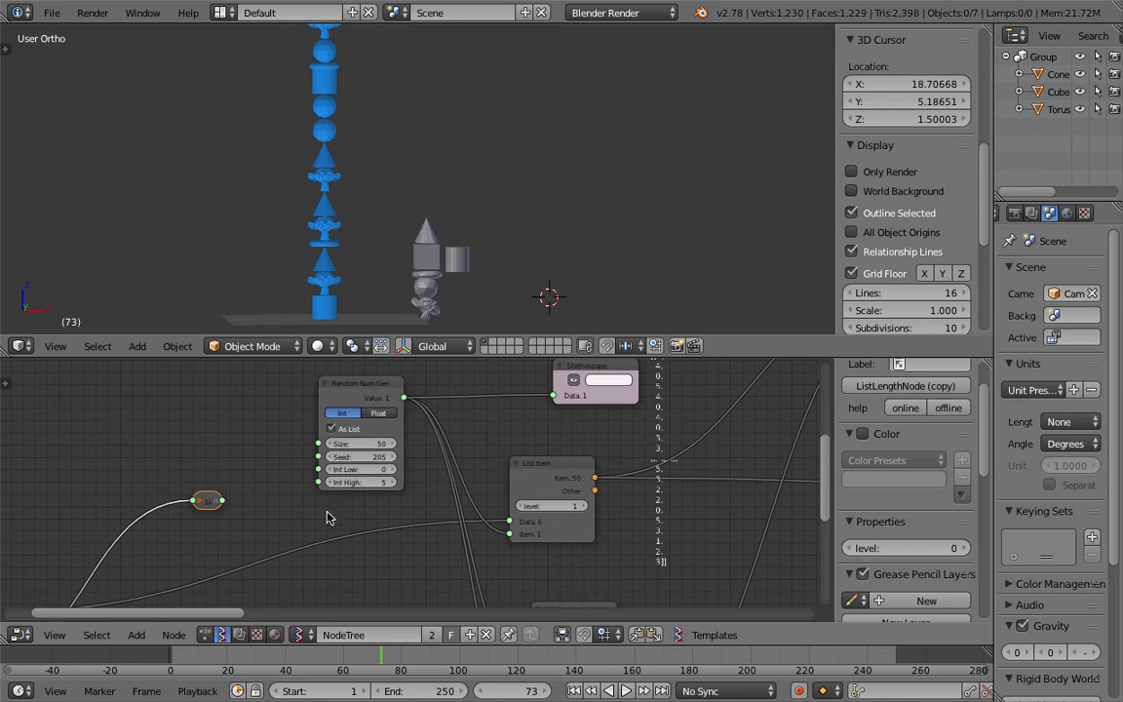
Step: Expand the List Length node, reposition it beside the Random Num Gen, and save the file
key(ctrl+s)
click(377, 489)
middle_drag(196, 506, 265, 466)
click(269, 459)
key(g)
click(179, 453)
key(ctrl+s)
click(195, 451)
drag(244, 457, 188, 449)
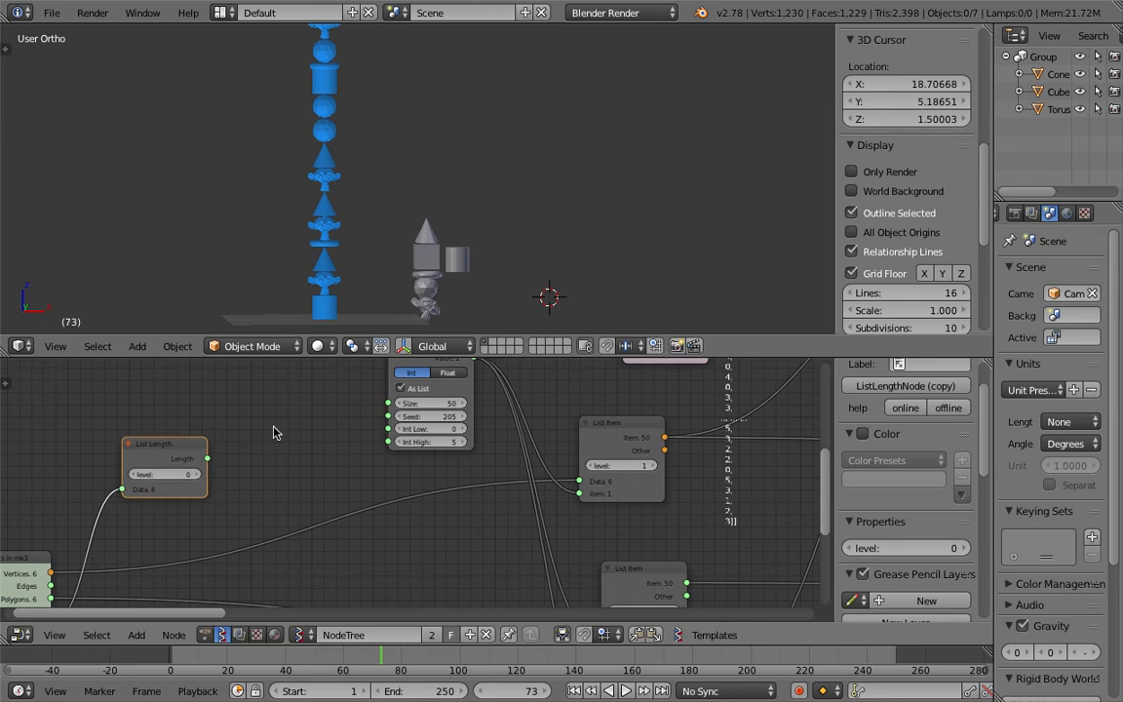
Step: Add a Math node and set its function to x-1
key(shift+a)
mouse_move(277, 433)
click(256, 348)
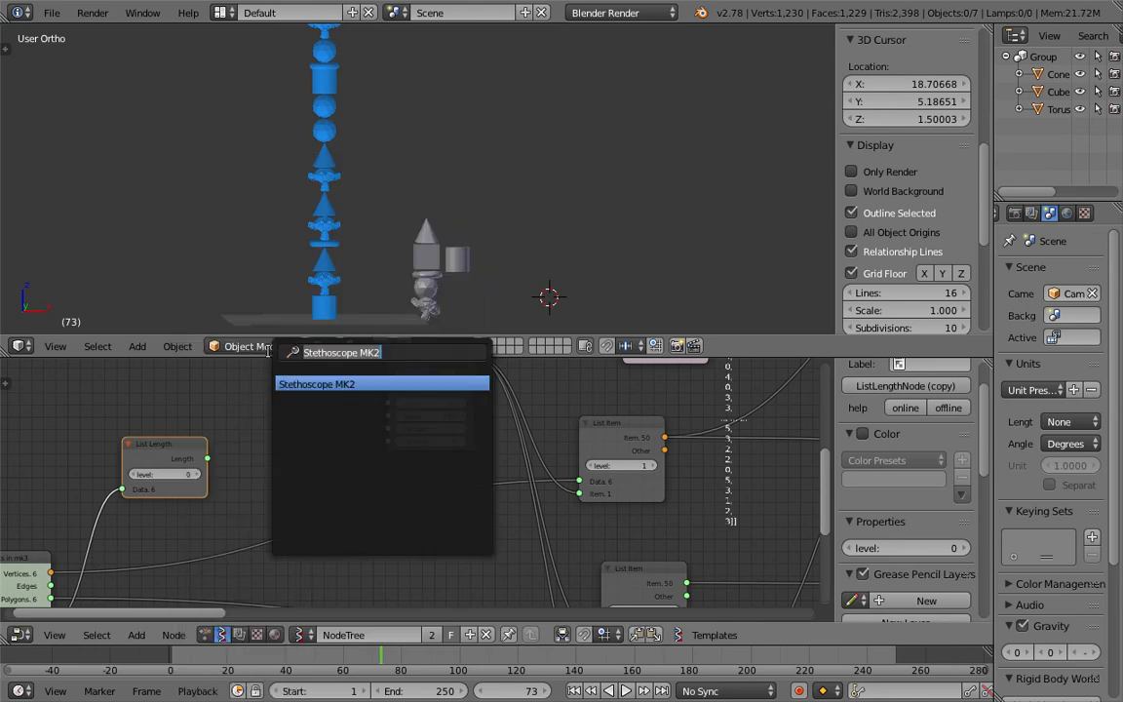
text(math)
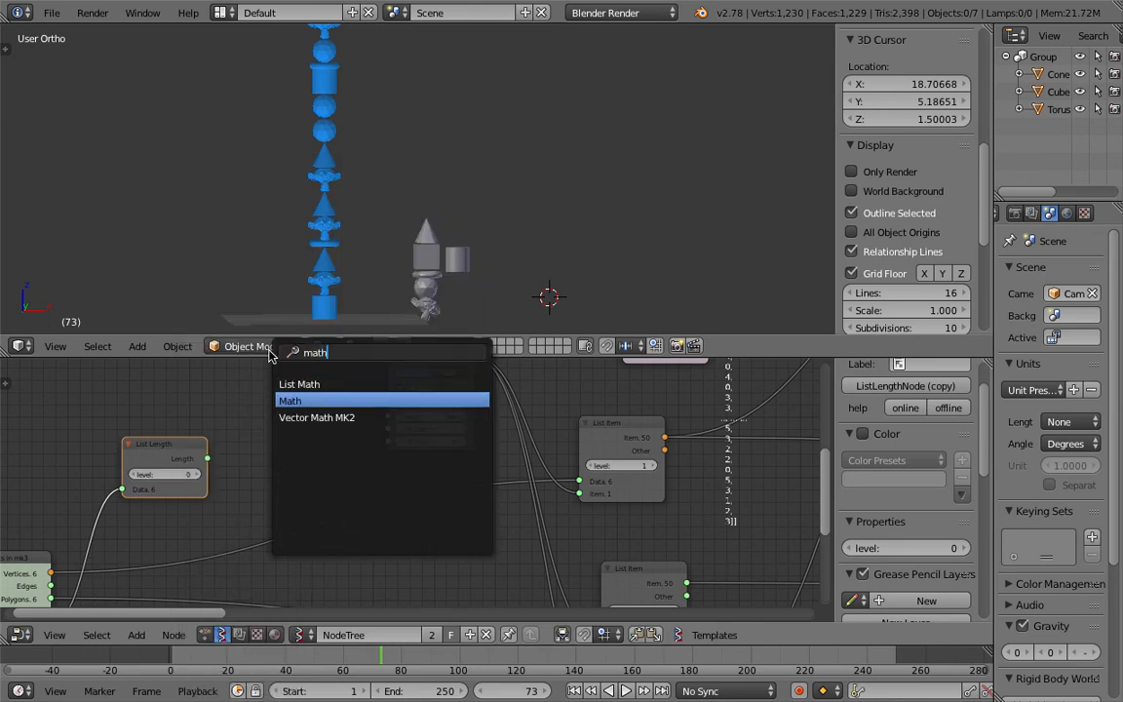
key(Return)
click(263, 392)
click(305, 423)
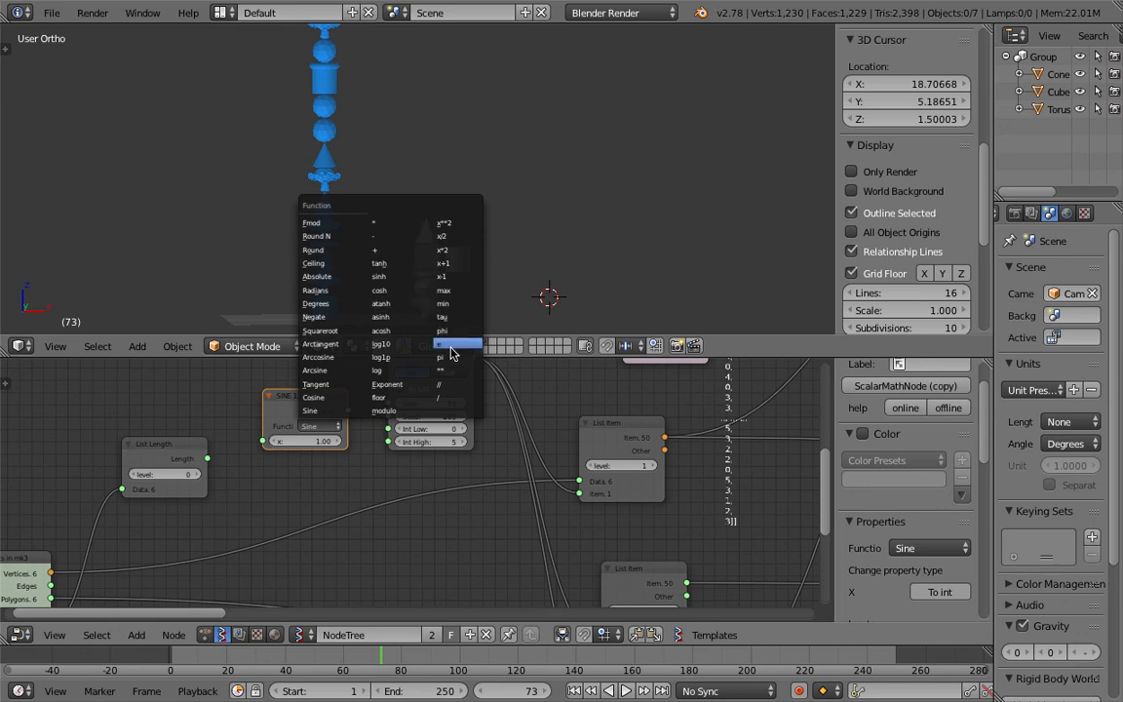
click(464, 277)
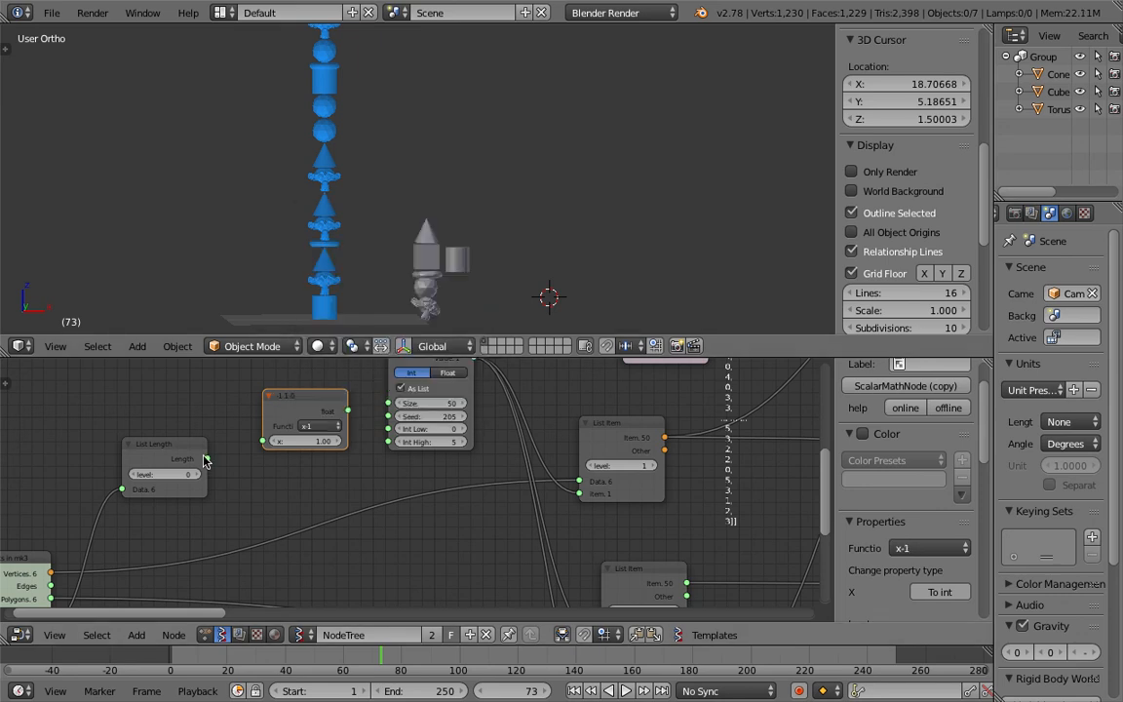
Step: Connect List Length's Length into the Math node and the Math output into Int High, then save
drag(207, 460, 261, 444)
drag(349, 415, 388, 429)
key(ctrl+s)
click(380, 468)
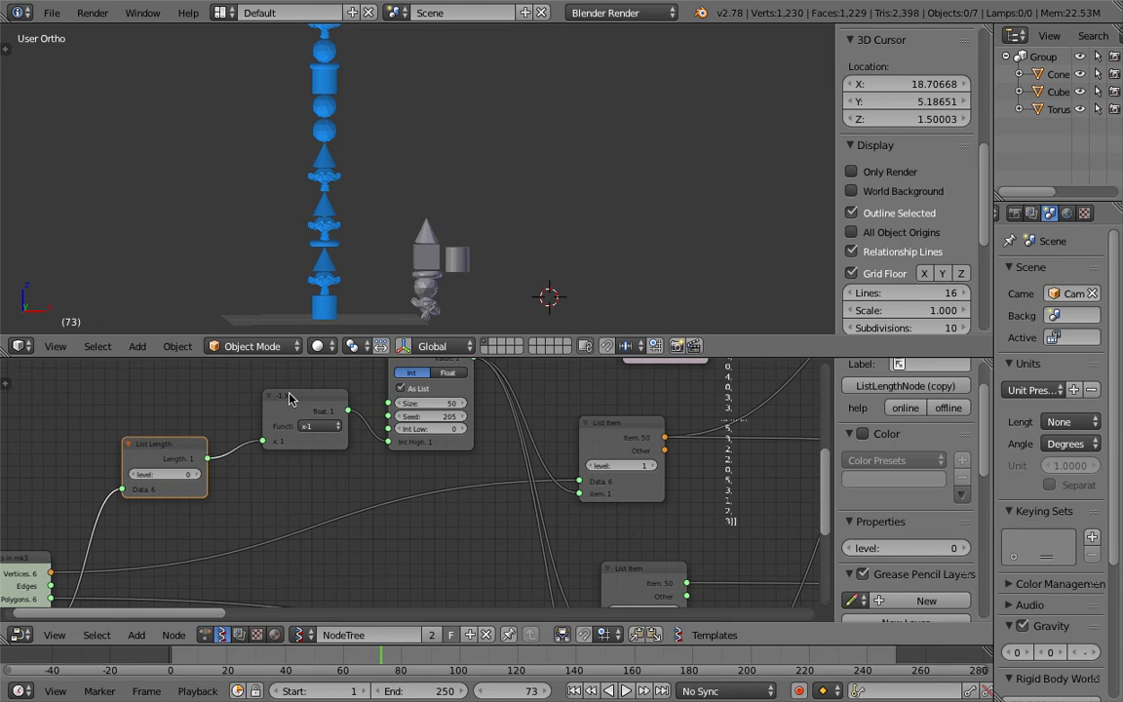
Step: Collapse the Math node, move it between List Length and Random Num Gen, and save
click(270, 396)
drag(289, 396, 290, 455)
key(ctrl+s)
click(291, 456)
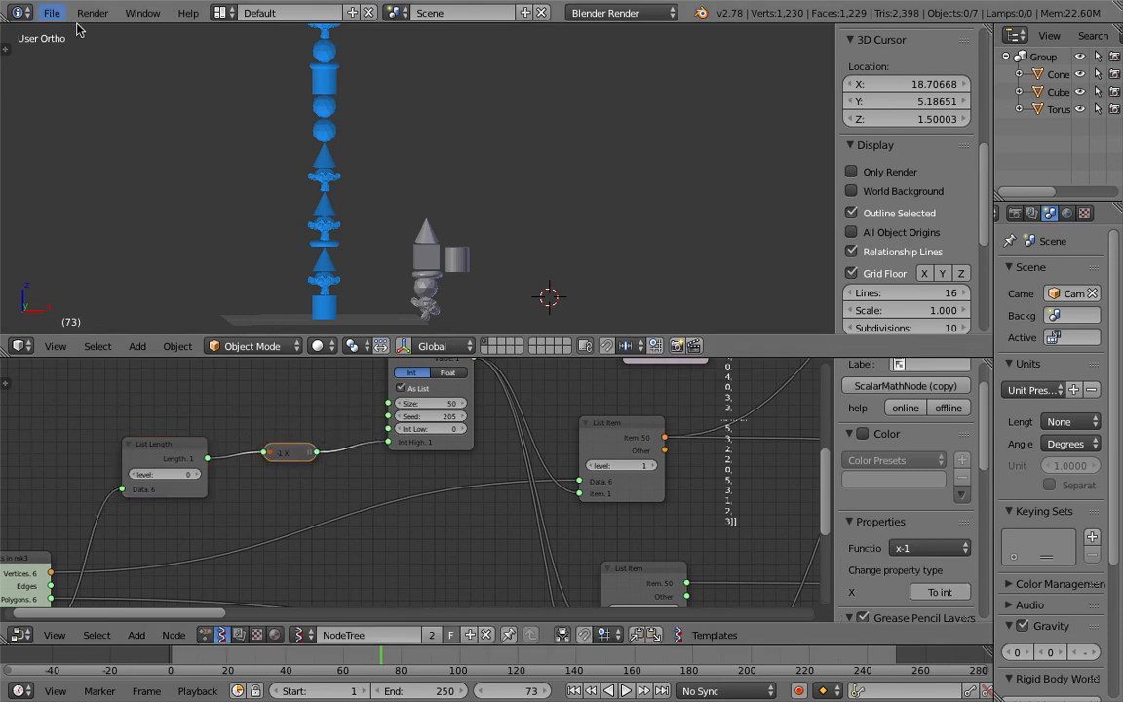
Step: Export the node tree to the Desktop as sv_stacking_BS_updated.json, overwriting the existing file
scroll(928, 235, down, 6)
scroll(912, 244, up, 6)
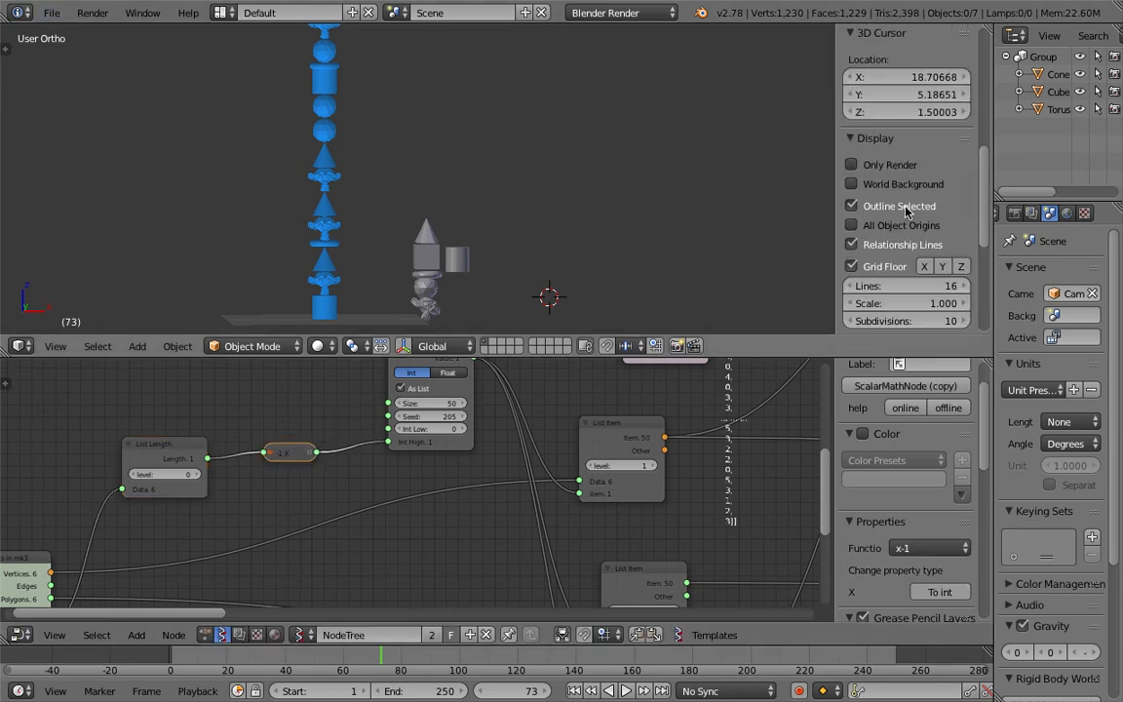
scroll(933, 488, down, 8)
scroll(939, 429, up, 2)
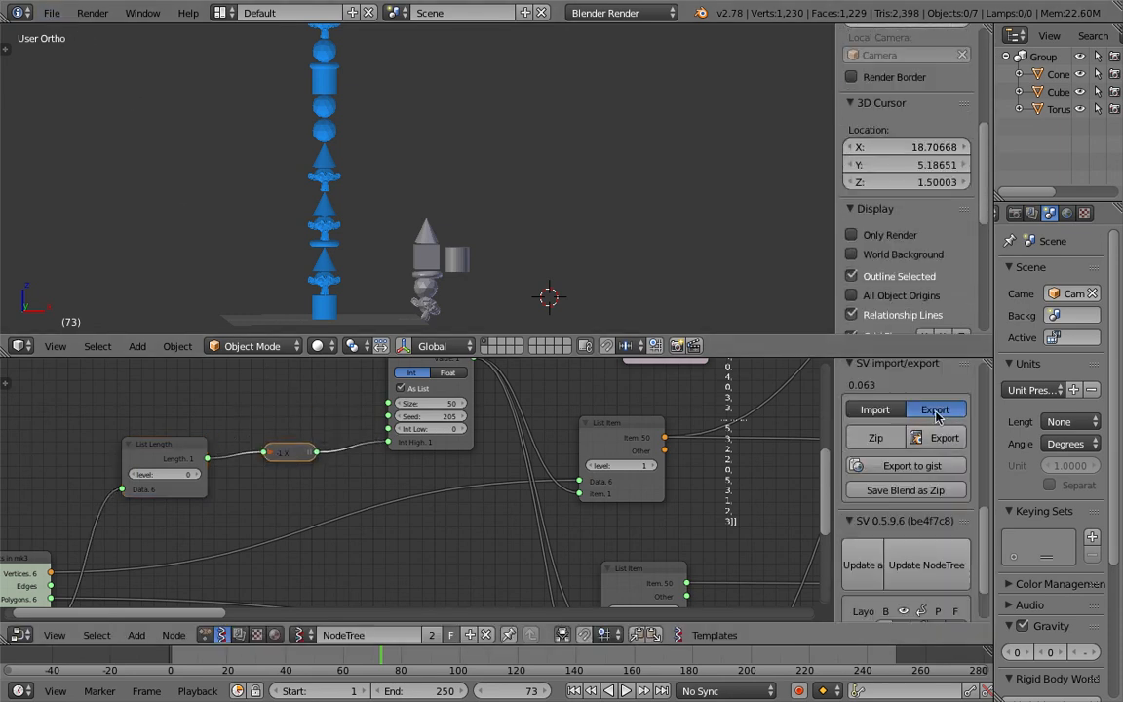
click(934, 411)
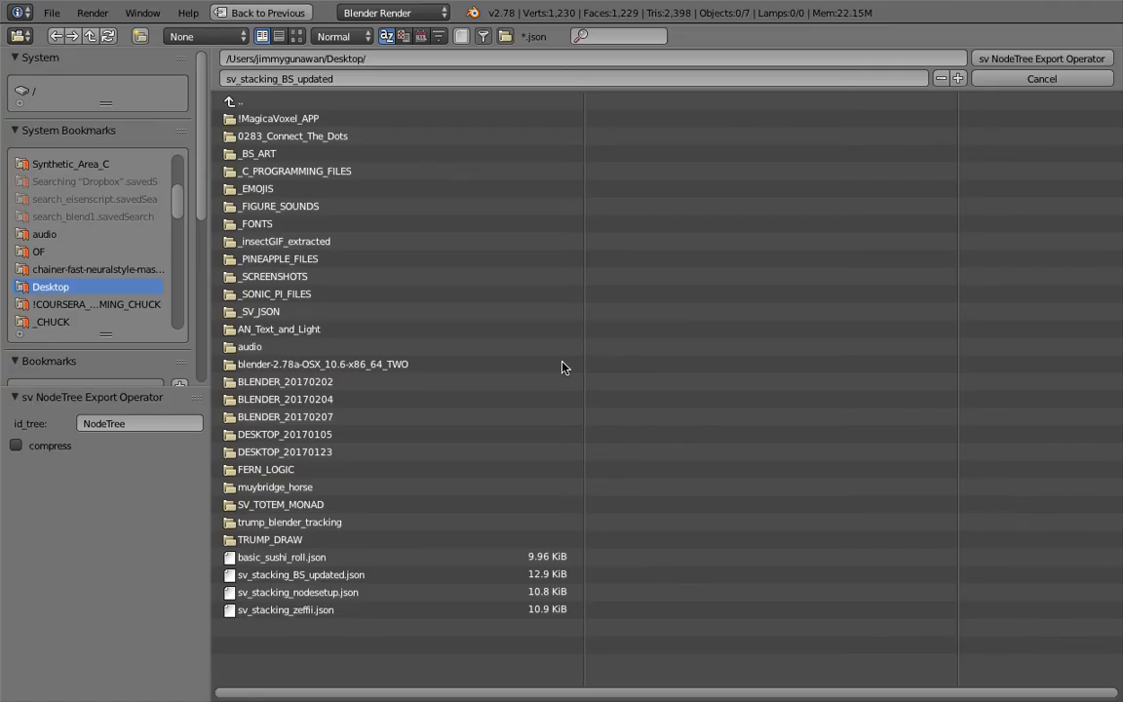
click(353, 574)
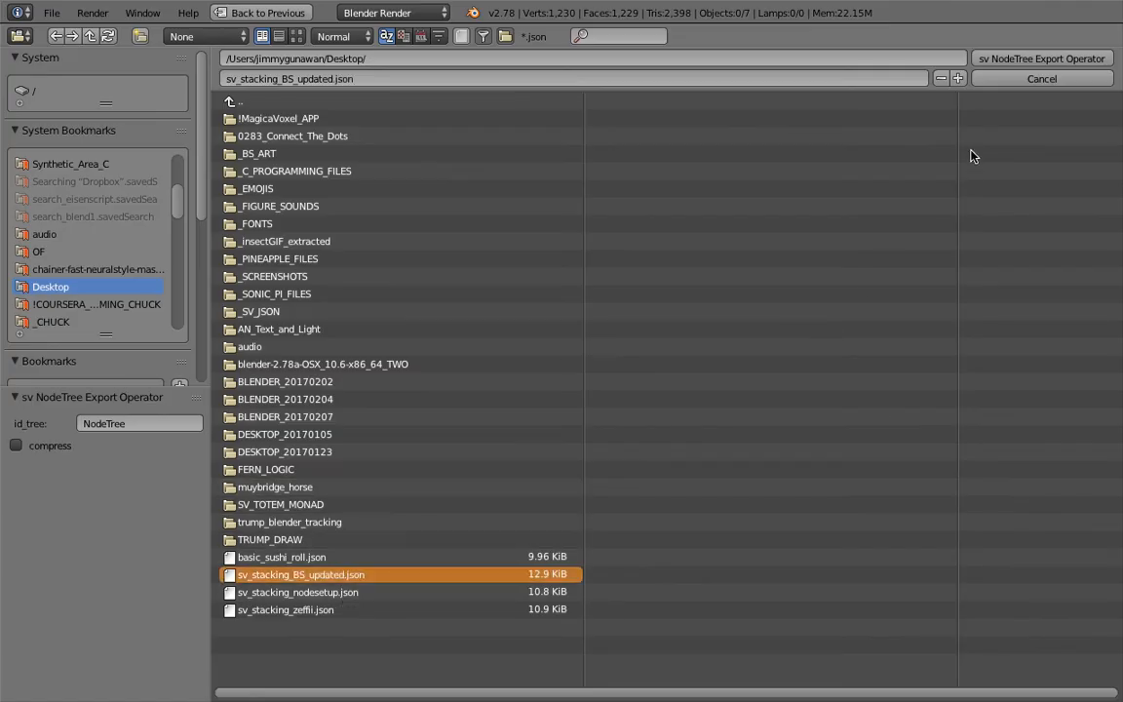
click(981, 62)
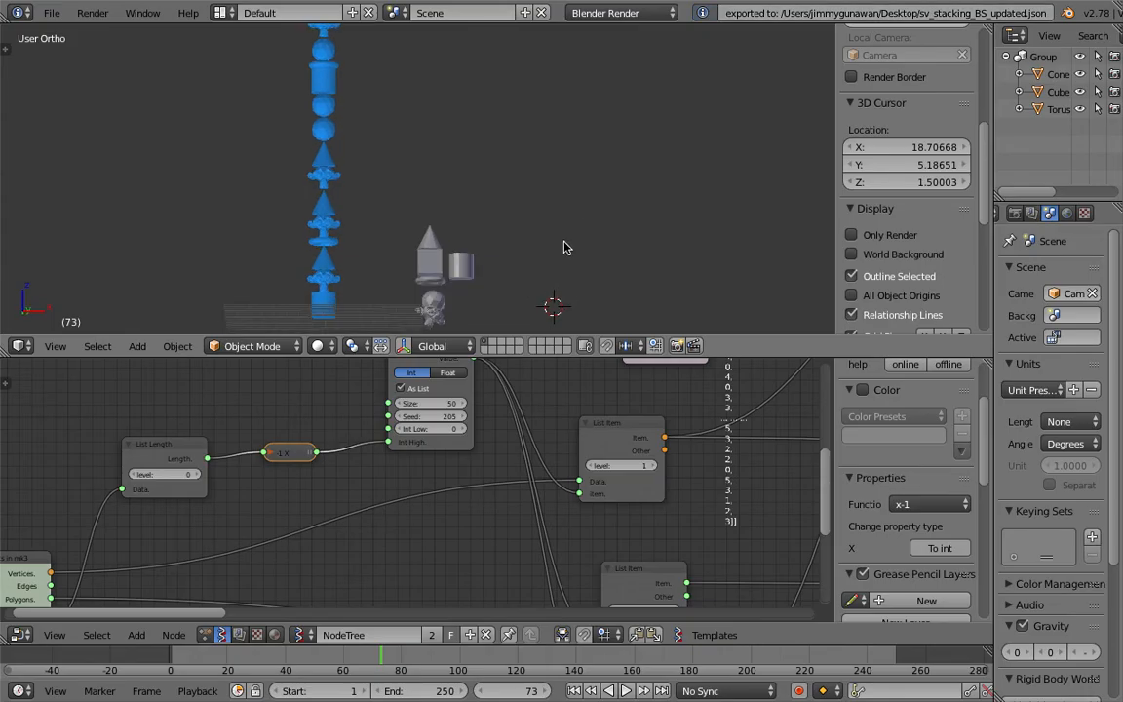
Step: Set the Random Num Gen's Size to 100 and jump to about frame 61
middle_drag(410, 498, 392, 527)
click(418, 433)
text(100)
key(Return)
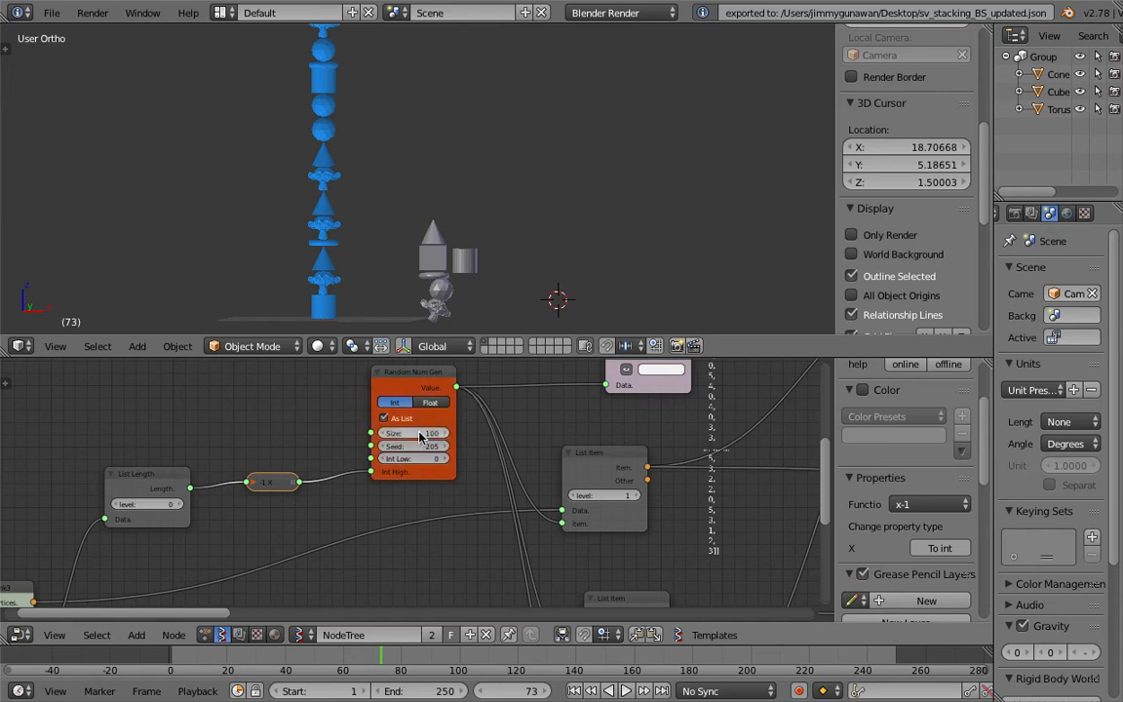
click(348, 654)
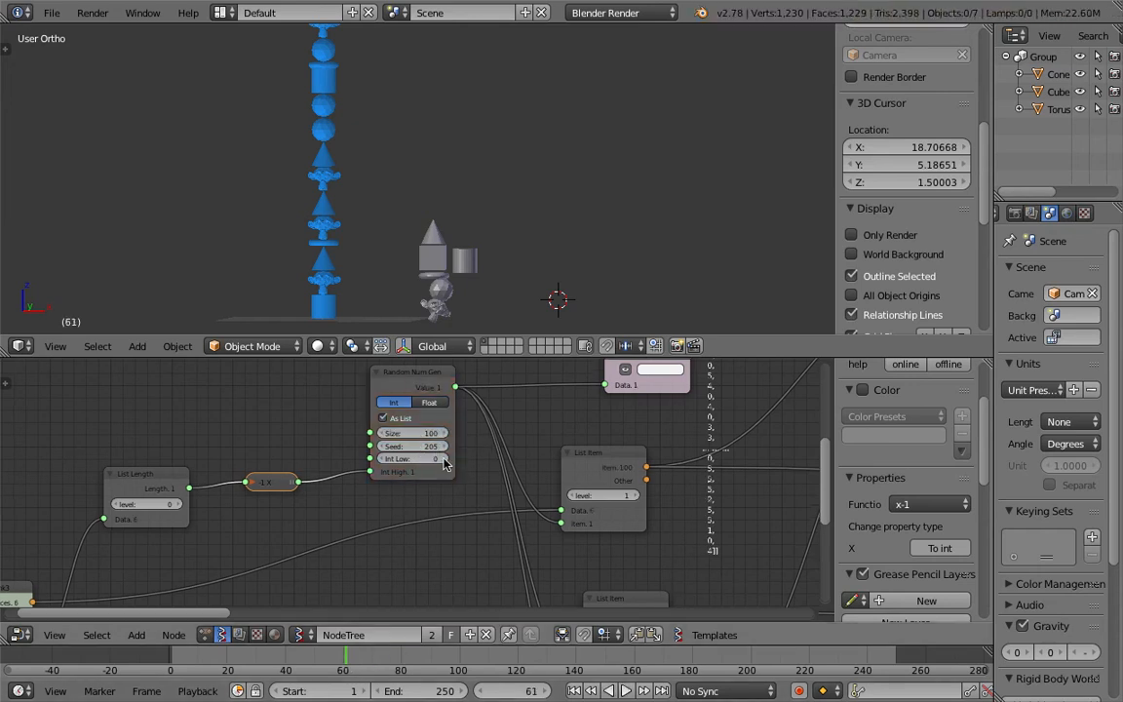
Step: Set the Random Num Gen's Size to 48 and jump to about frame 37
middle_drag(435, 451, 349, 464)
scroll(413, 151, down, 5)
click(333, 444)
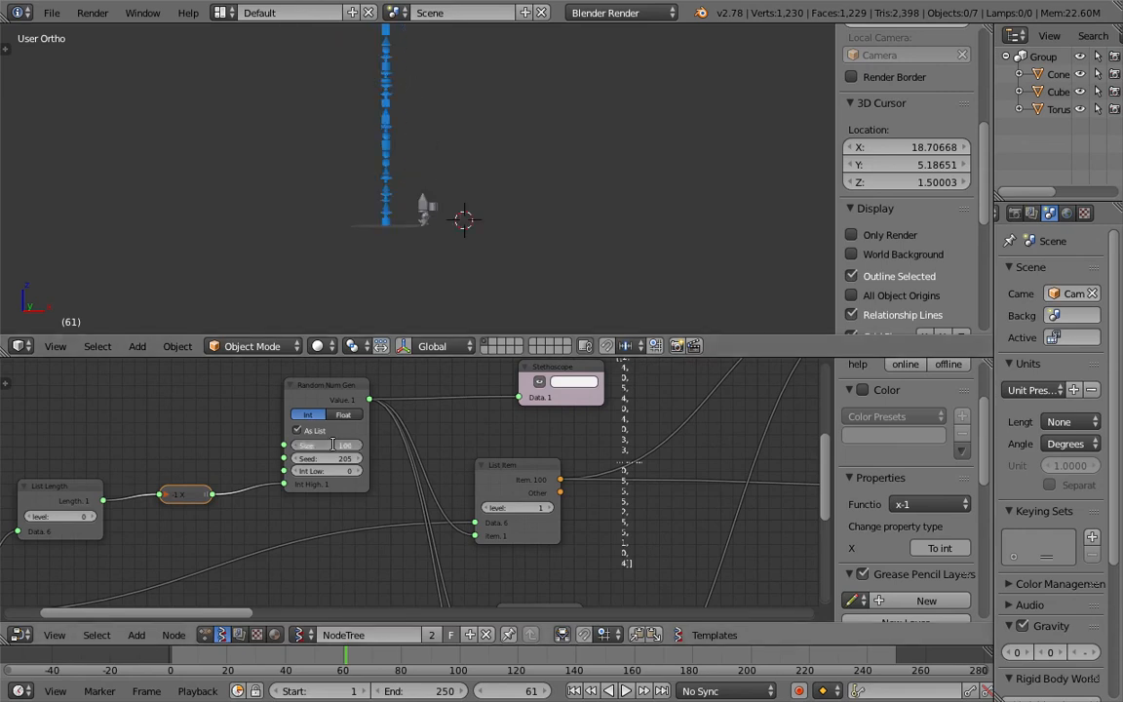
text(48)
key(Return)
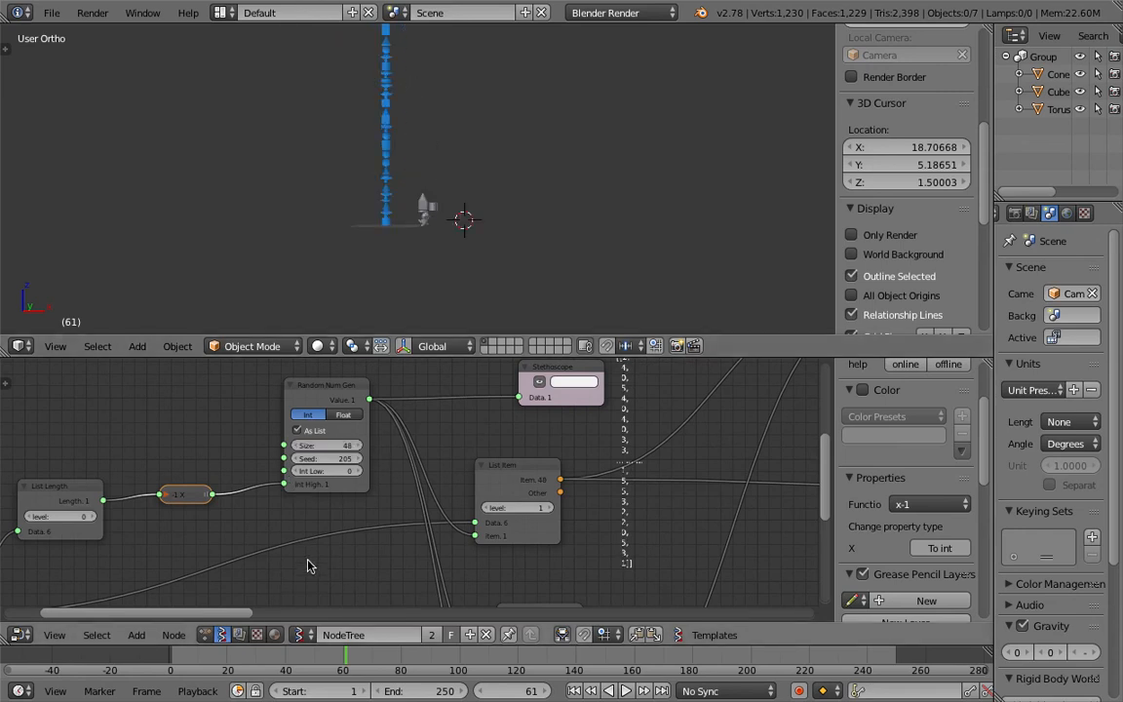
click(277, 662)
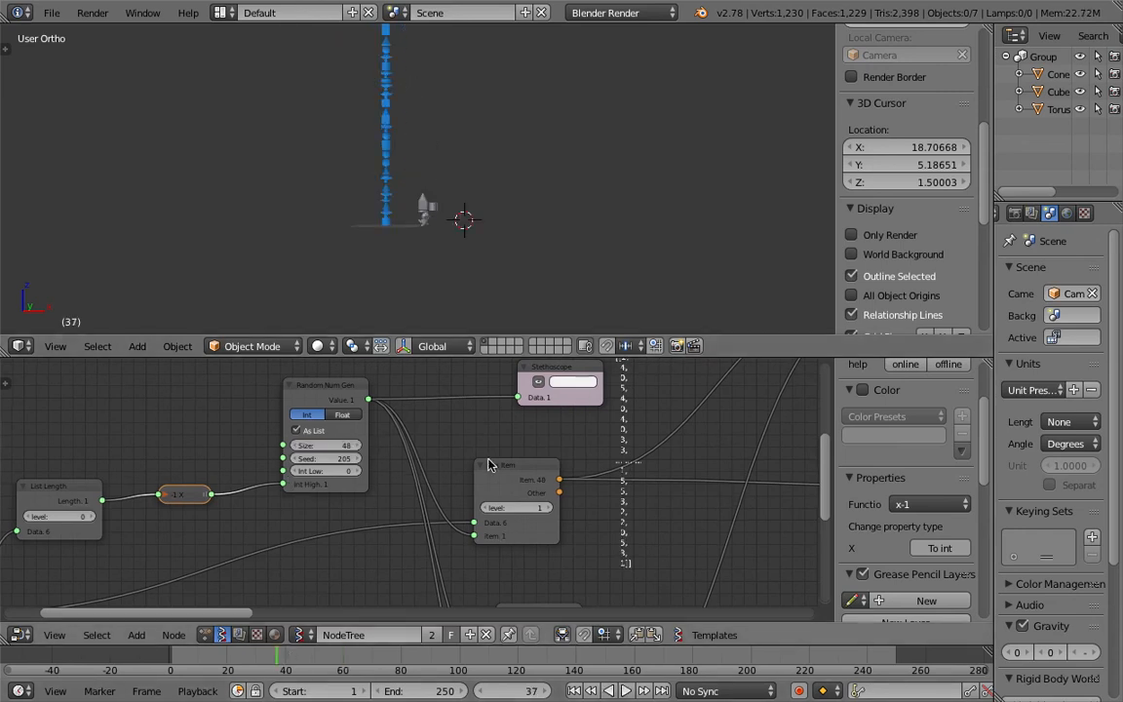
Step: Reposition the Bounding box node and the z height frame in the node tree
scroll(380, 472, down, 2)
middle_drag(380, 473, 67, 500)
middle_drag(441, 452, 270, 545)
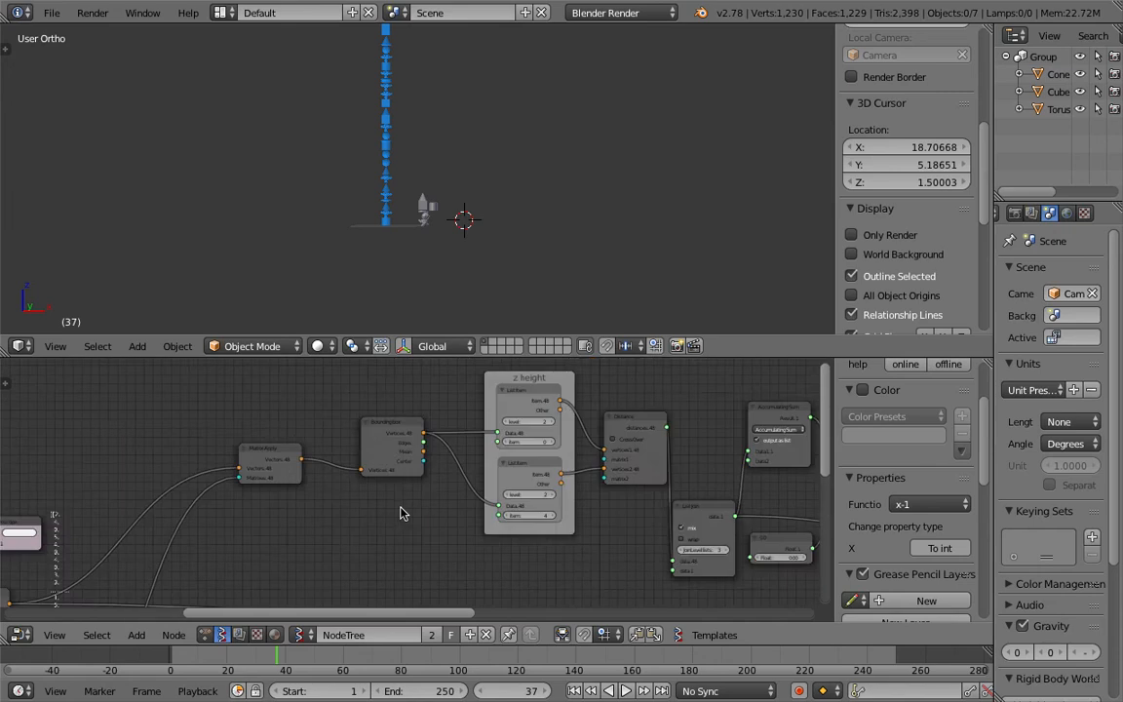
scroll(399, 506, up, 4)
middle_drag(399, 506, 311, 548)
drag(297, 446, 263, 448)
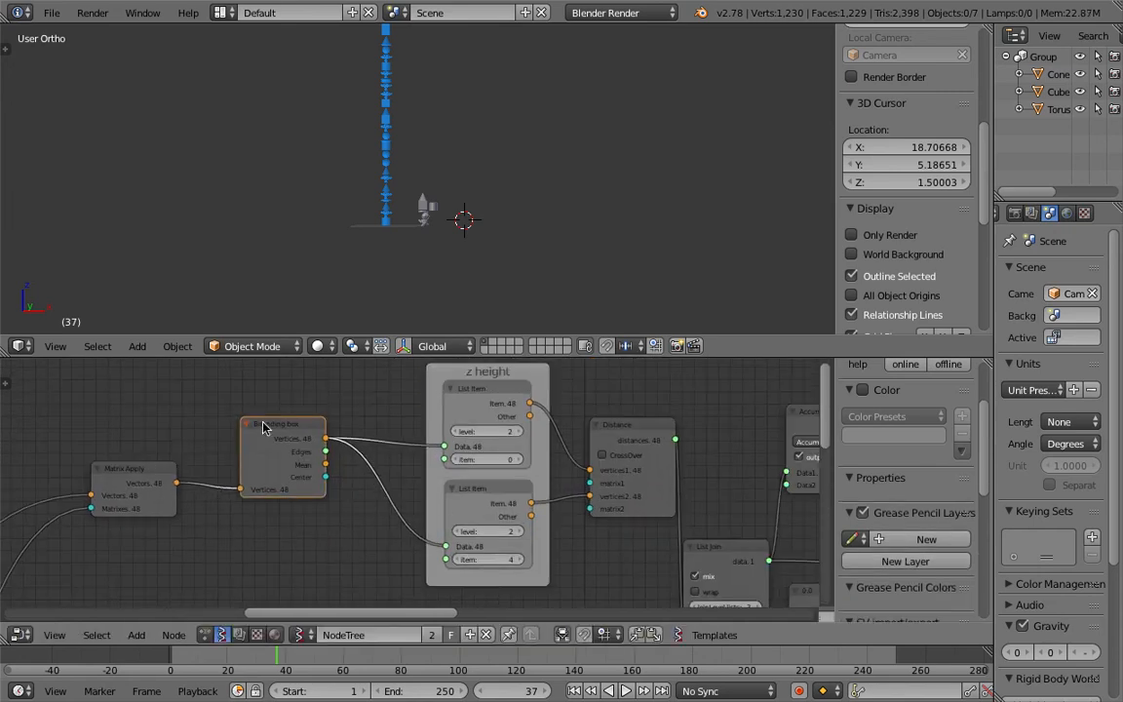
drag(469, 375, 445, 396)
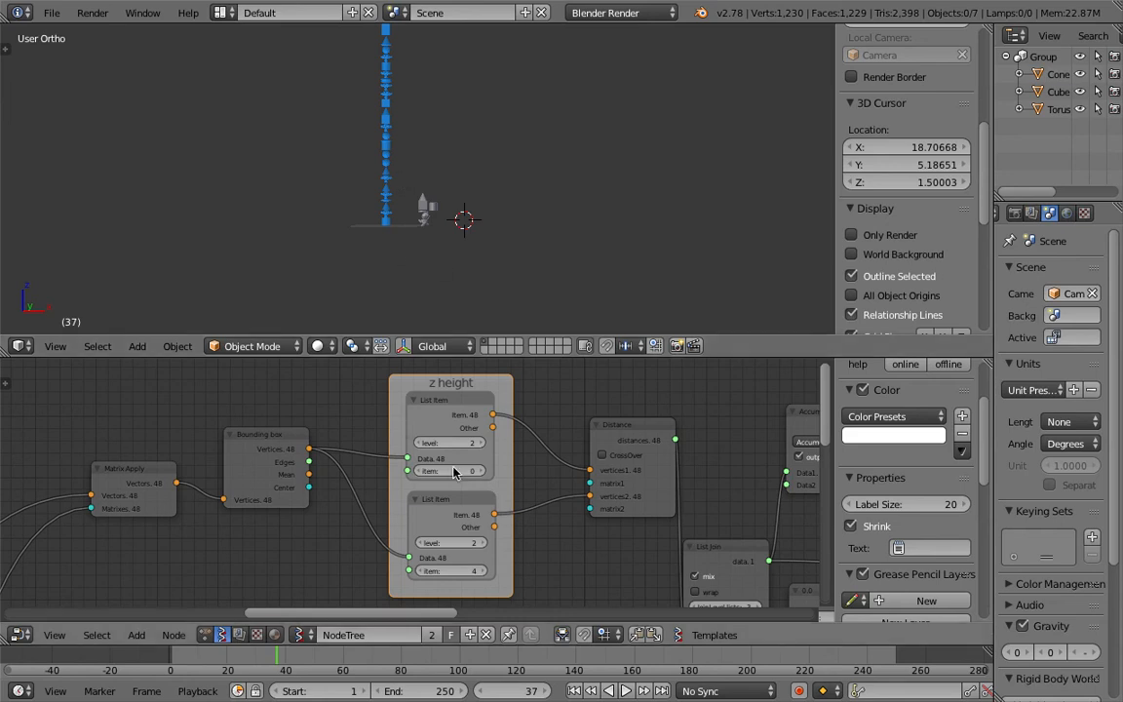
Step: Rearrange the Distance node and its neighbouring nodes into a tidier layout
scroll(317, 250, up, 2)
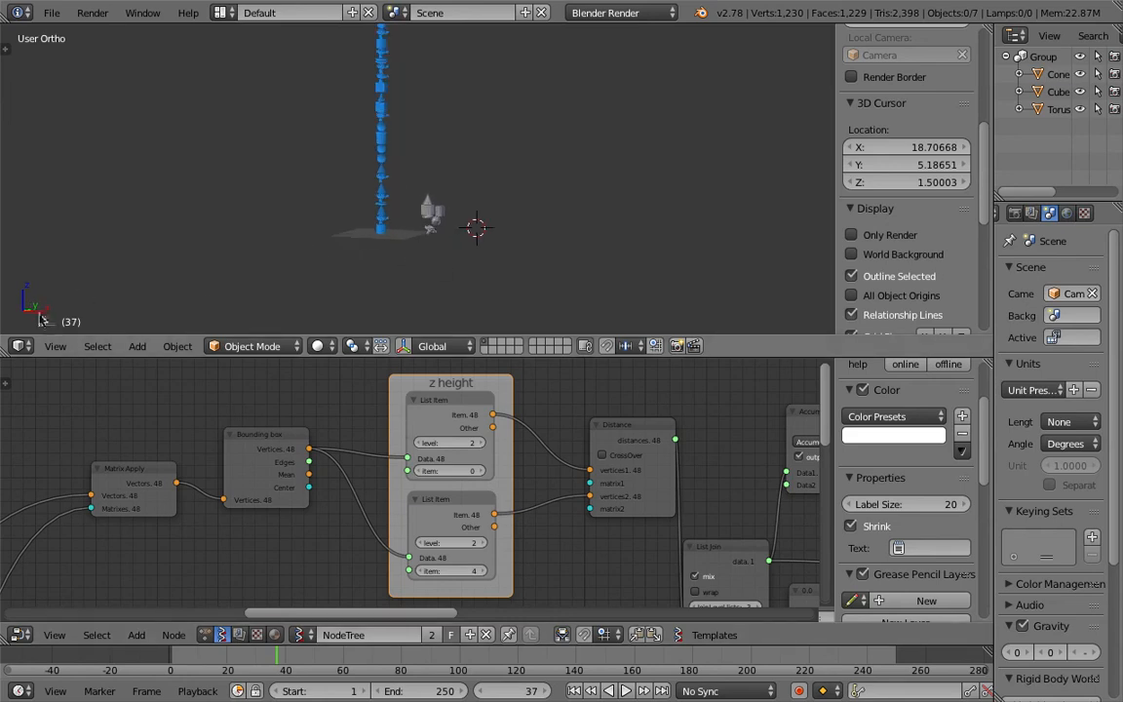
scroll(456, 215, up, 5)
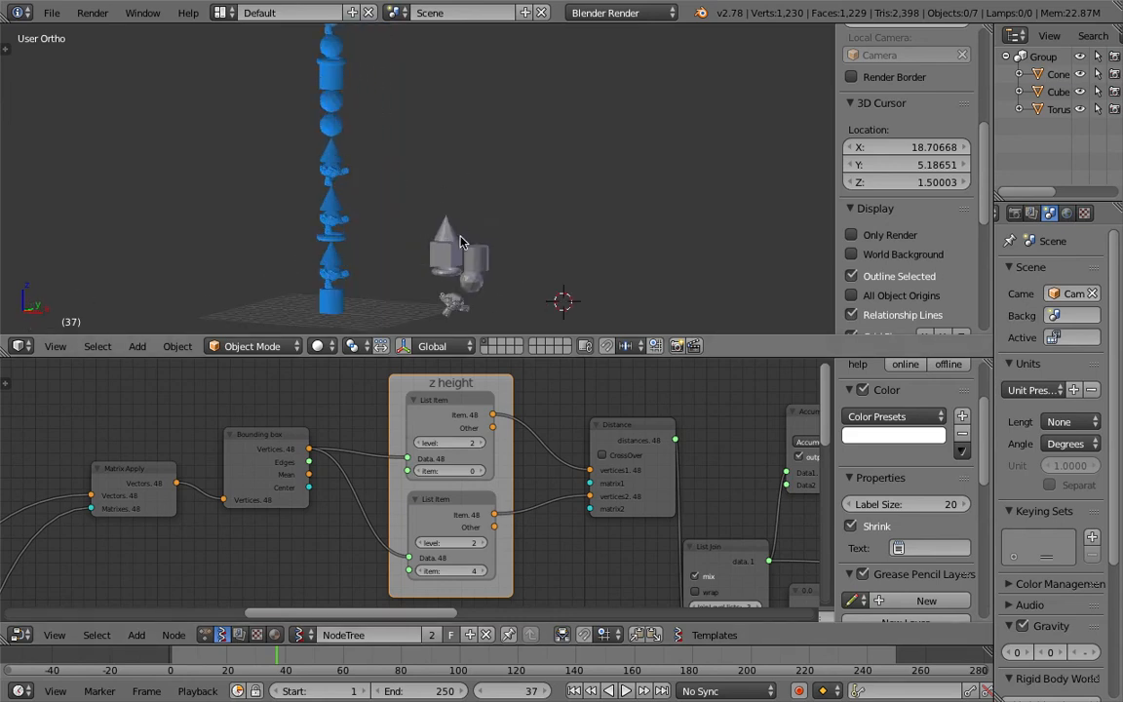
middle_drag(604, 443, 489, 417)
drag(539, 408, 476, 399)
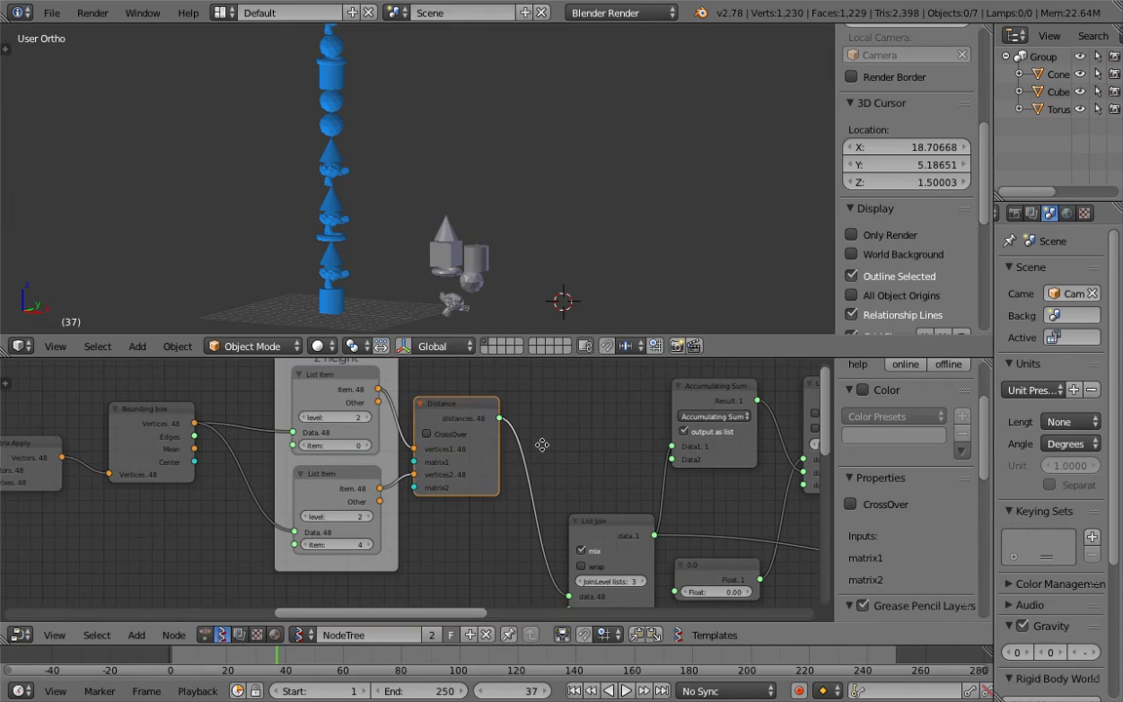
middle_drag(456, 404, 433, 391)
drag(438, 402, 467, 413)
middle_drag(523, 429, 446, 435)
drag(504, 517, 499, 486)
middle_drag(477, 455, 398, 475)
Step: Reposition the Accumulating Sum and List Join nodes
scroll(513, 440, up, 2)
middle_drag(513, 440, 485, 490)
drag(482, 490, 512, 490)
scroll(494, 492, up, 2)
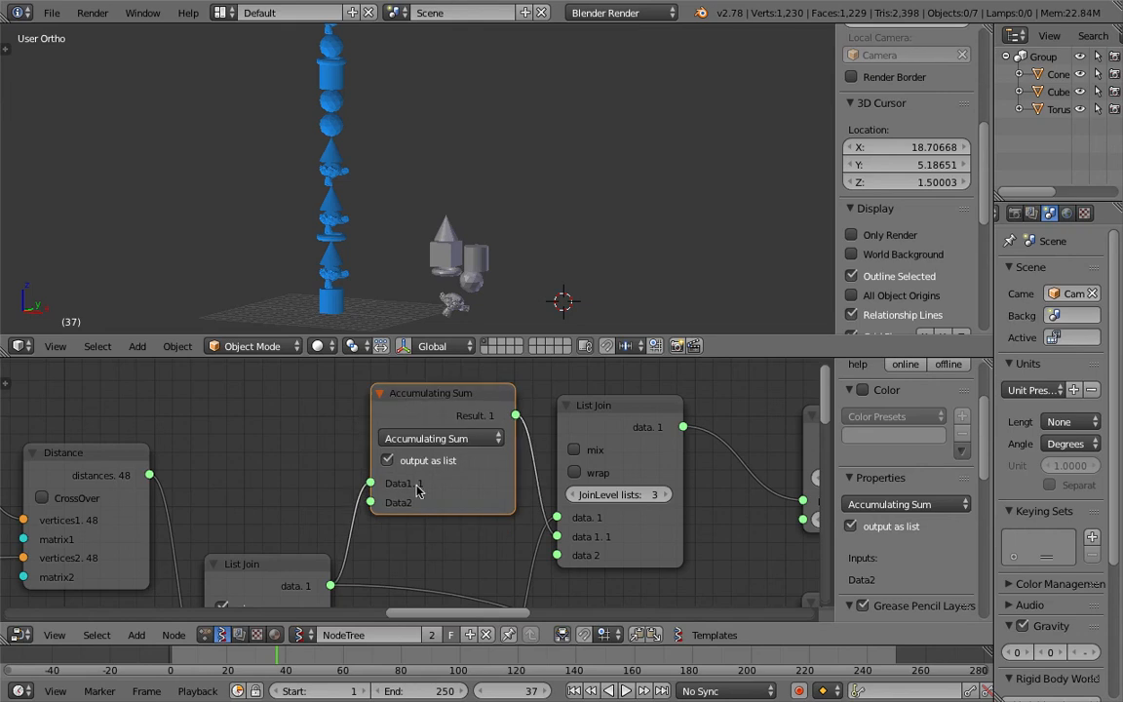
scroll(399, 429, down, 2)
middle_drag(393, 426, 384, 412)
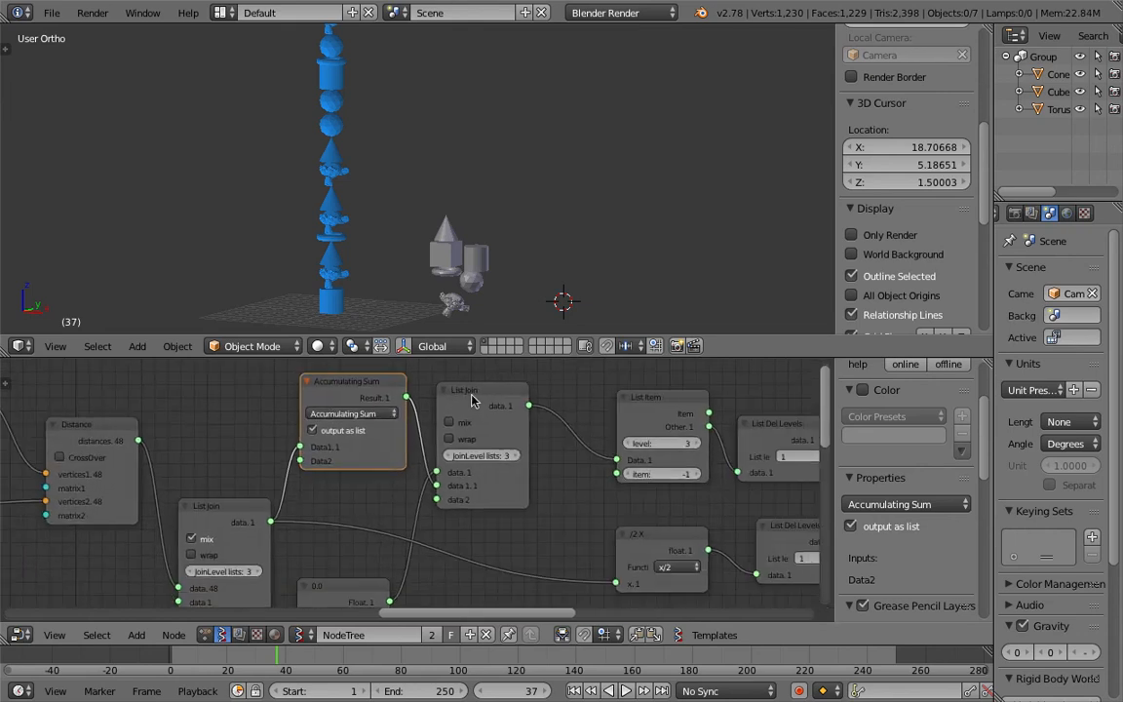
Step: Move the second List Join and the Float node into place and save the file
drag(470, 395, 497, 429)
scroll(498, 484, down, 1)
middle_drag(499, 485, 479, 435)
drag(355, 528, 381, 521)
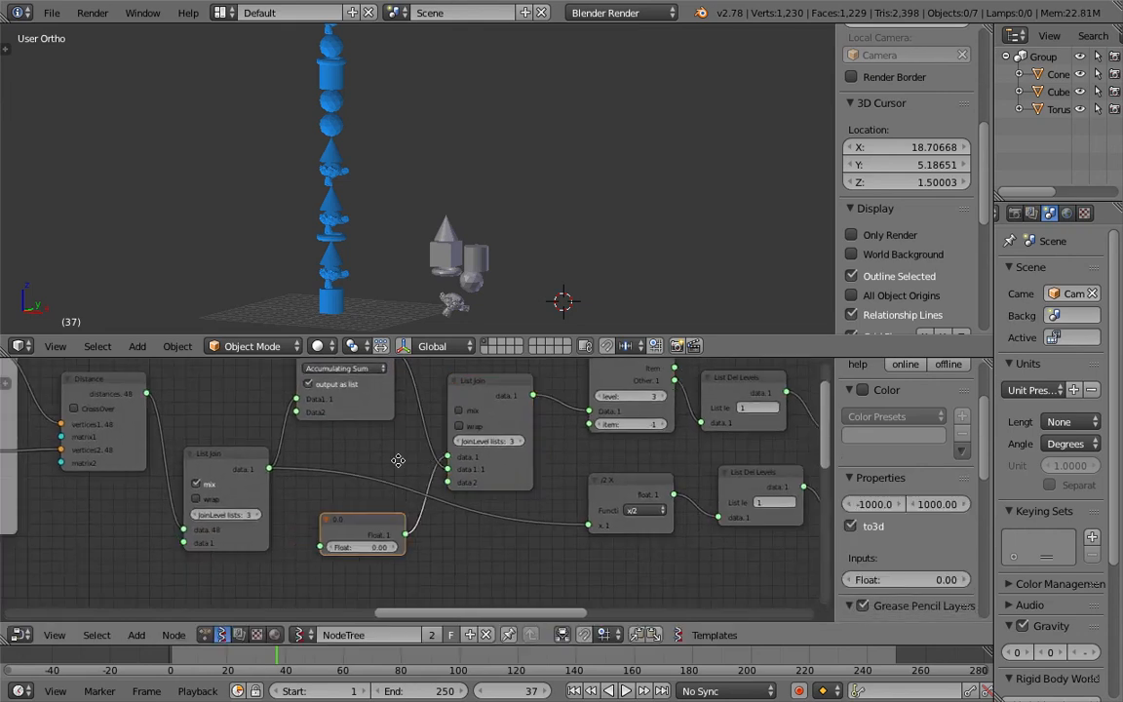
middle_drag(395, 468, 378, 493)
key(ctrl+s)
Step: Tidy the Float node's position and set its Float value to about 0.39
click(379, 490)
middle_drag(371, 568, 341, 555)
middle_drag(318, 442, 310, 456)
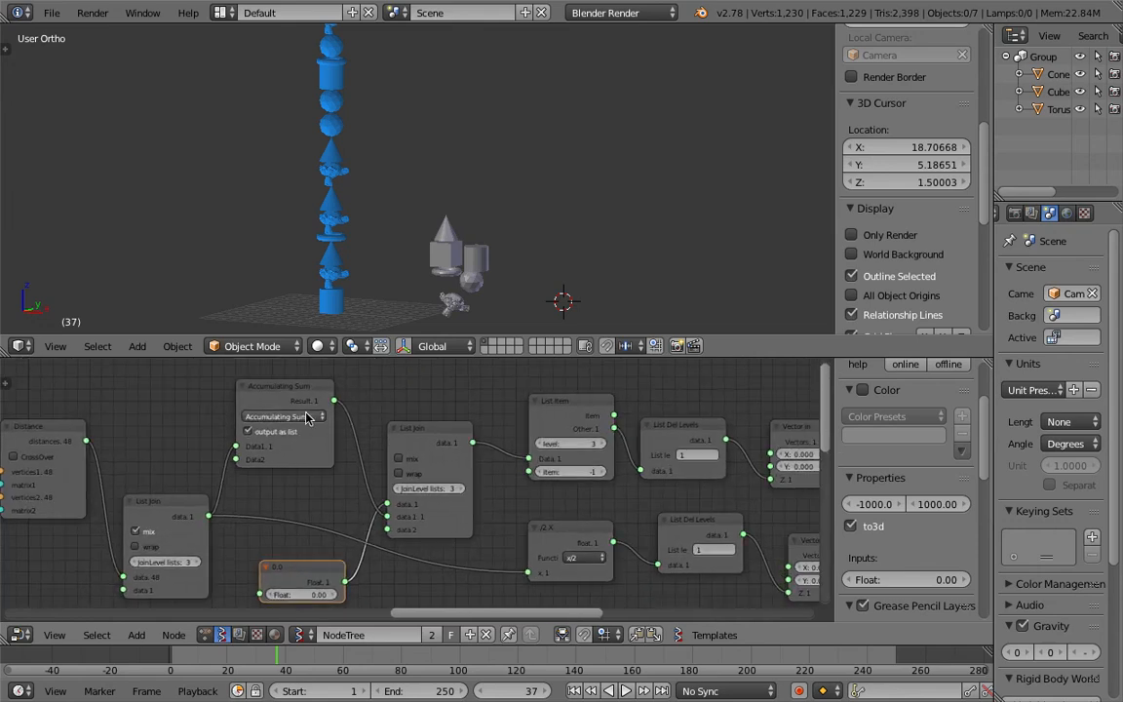
drag(299, 568, 289, 557)
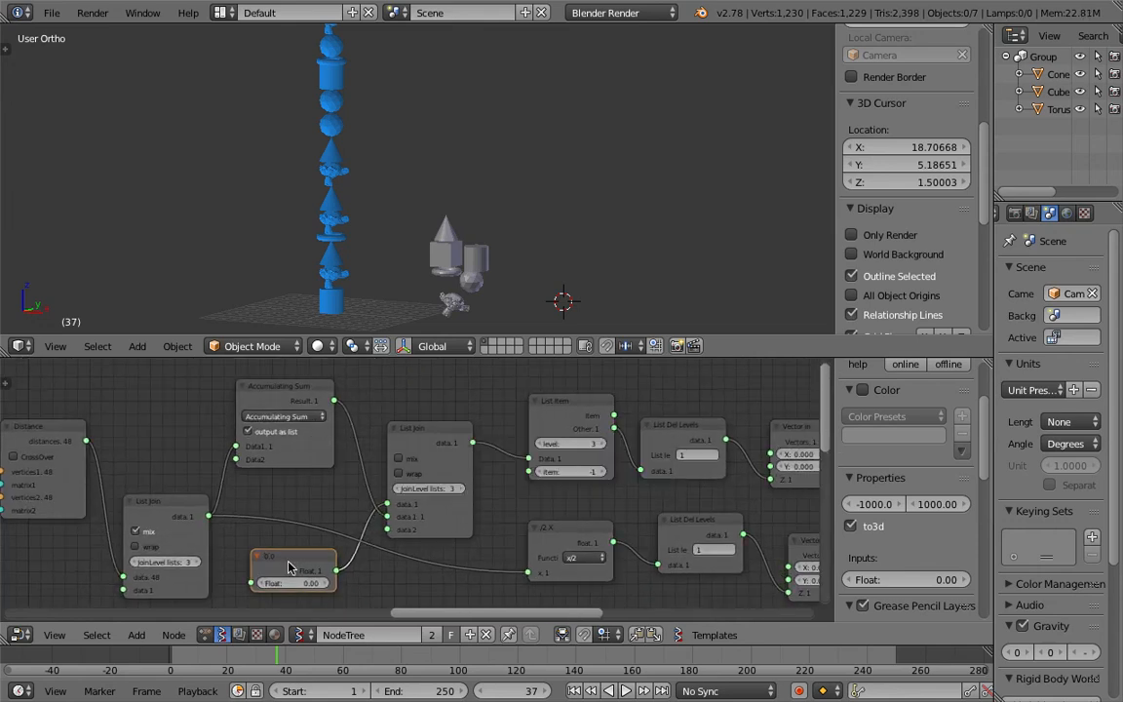
middle_drag(400, 509, 310, 501)
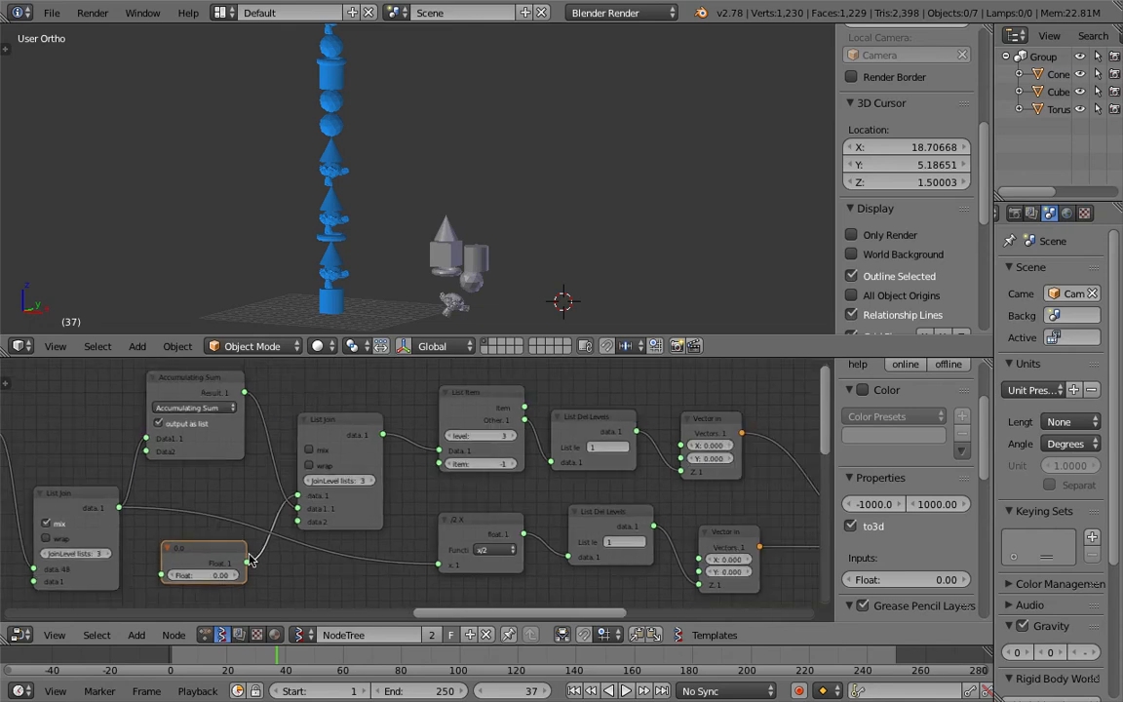
mouse_move(205, 576)
mouse_down()
mouse_move(297, 575)
mouse_move(218, 579)
mouse_up()
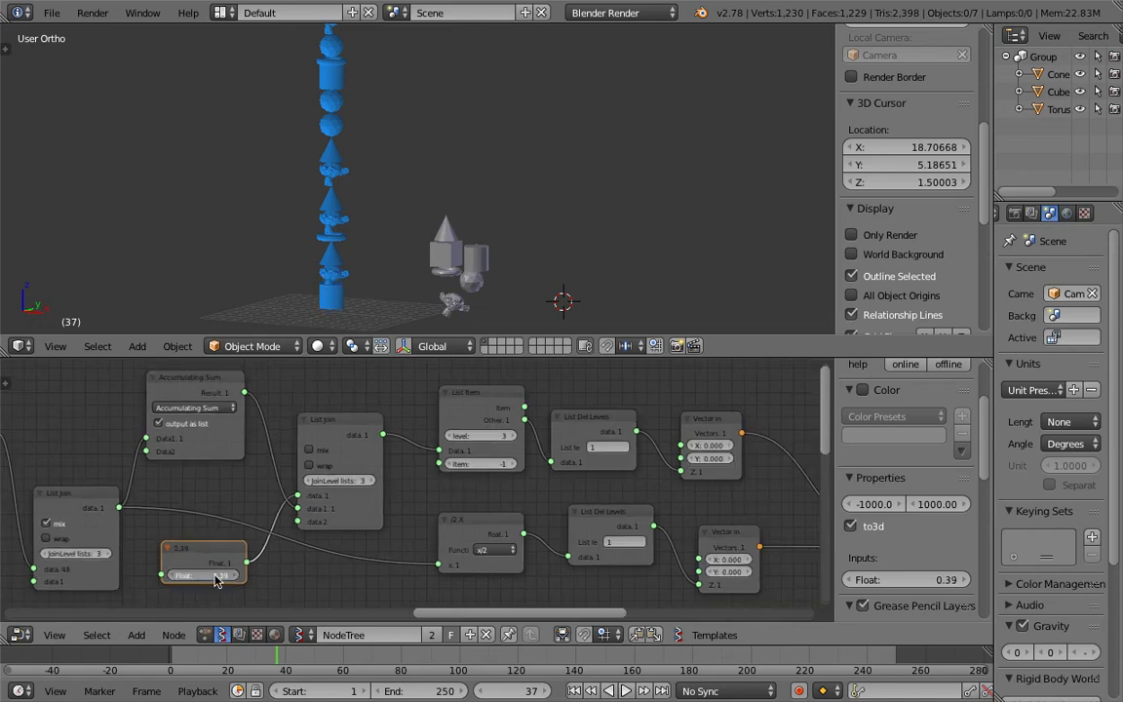
Step: Set the Float node's value to 0 and save the file
click(208, 575)
text(0)
key(Return)
middle_drag(418, 481, 381, 484)
key(ctrl+s)
Step: Move the List Join, List Item, List Del Levels and Vector In nodes closer together
click(384, 485)
drag(288, 421, 291, 406)
middle_drag(361, 407, 270, 398)
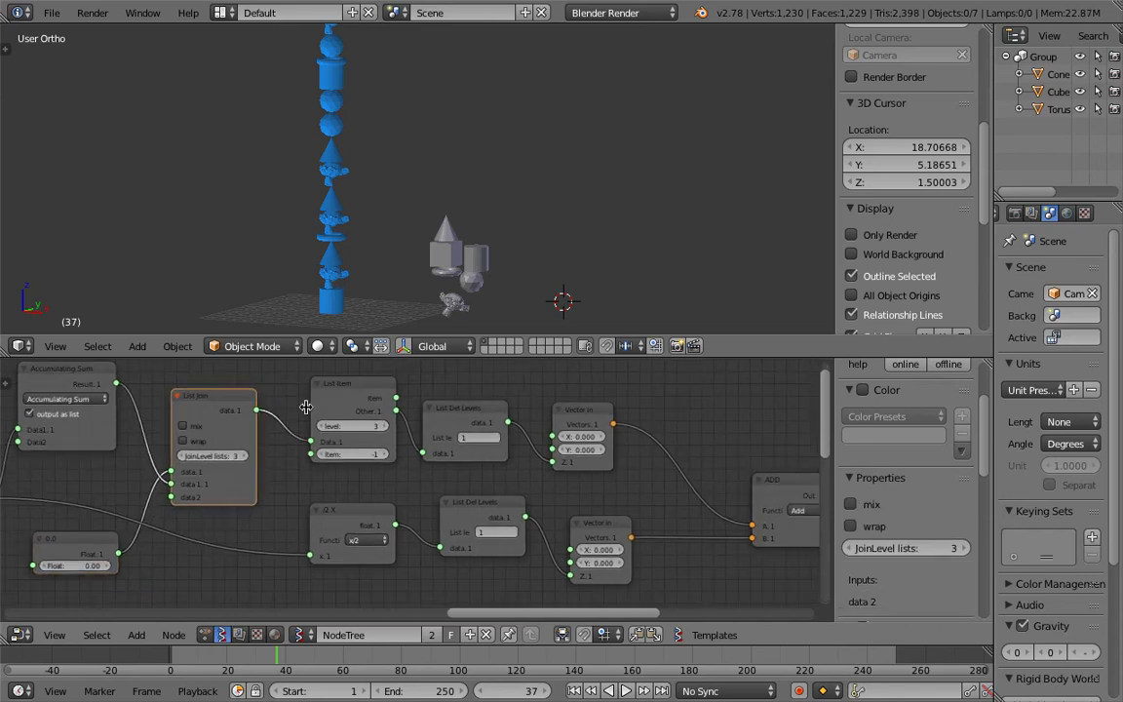
click(349, 509)
drag(460, 412, 466, 403)
drag(488, 505, 472, 487)
middle_drag(604, 506, 483, 491)
drag(468, 511, 445, 487)
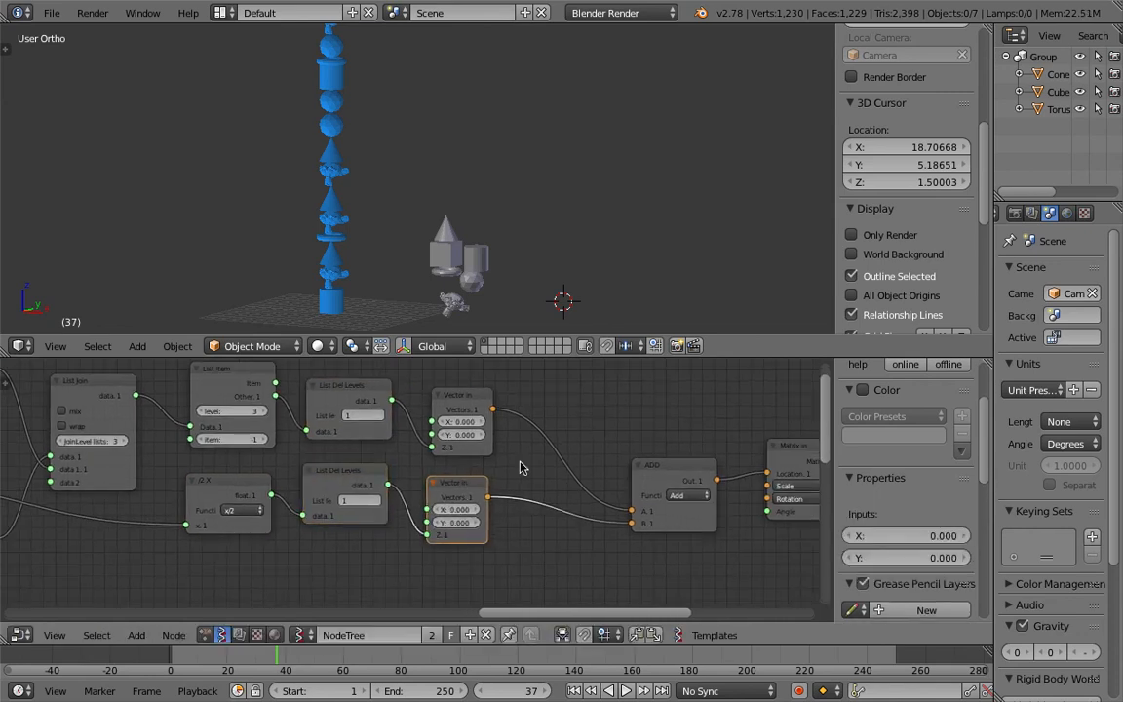
Step: Pull the ADD and Matrix In nodes left beside the Vector In nodes
middle_drag(535, 466, 378, 465)
drag(514, 465, 415, 436)
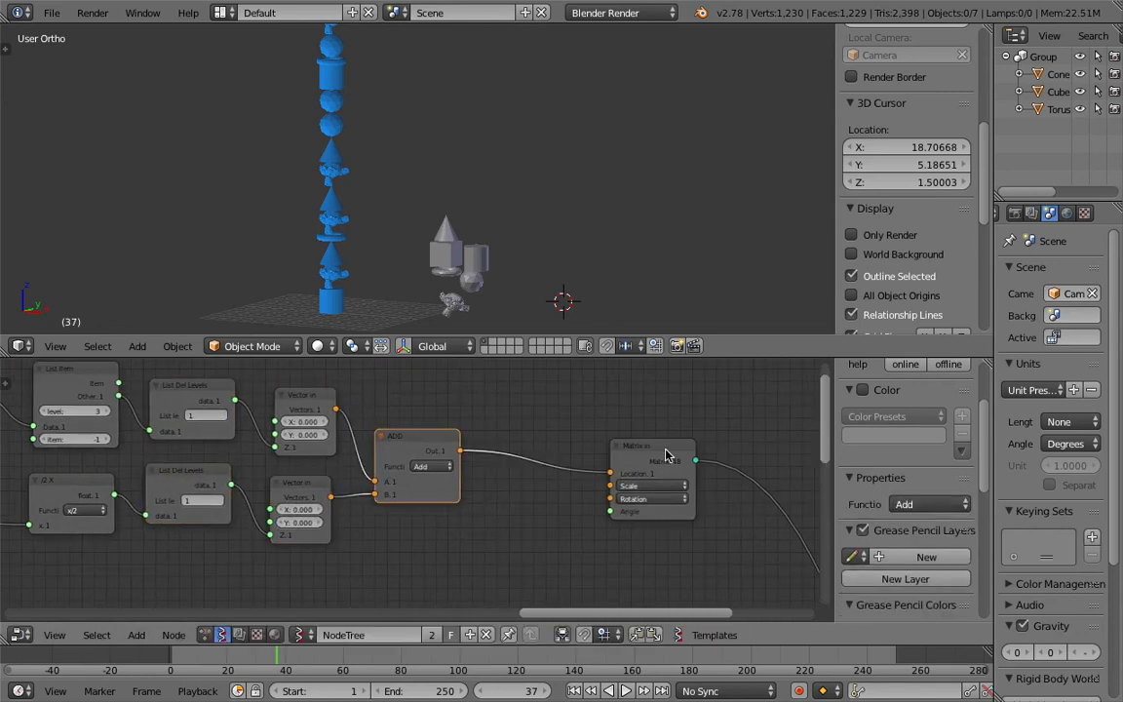
drag(666, 453, 572, 436)
middle_drag(717, 482, 302, 371)
Step: Reposition nodes along the rest of the tree into a more compact layout
scroll(400, 497, down, 4)
middle_drag(501, 685, 446, 466)
scroll(431, 554, down, 2)
scroll(449, 468, down, 2)
drag(466, 491, 346, 431)
scroll(332, 435, down, 2)
middle_drag(273, 449, 489, 474)
scroll(363, 460, down, 1)
middle_drag(353, 460, 554, 498)
drag(102, 511, 130, 471)
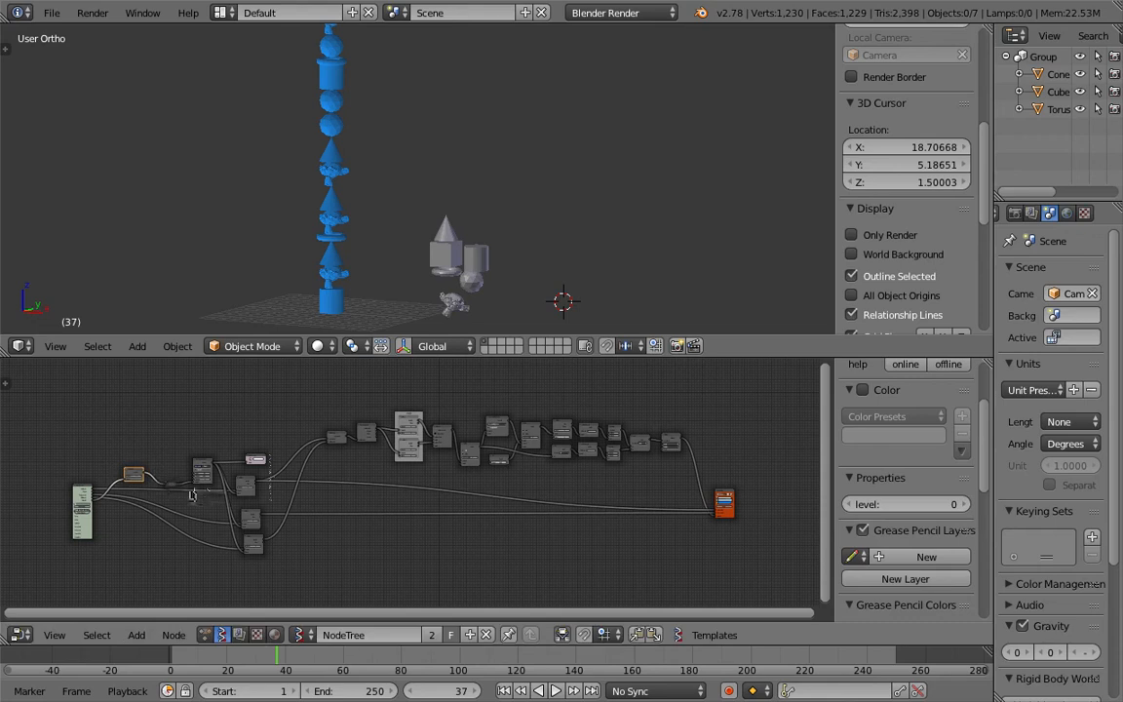
Step: Move the Length, x-1 and Random Num Gen nodes closer to the object input node
scroll(287, 460, up, 3)
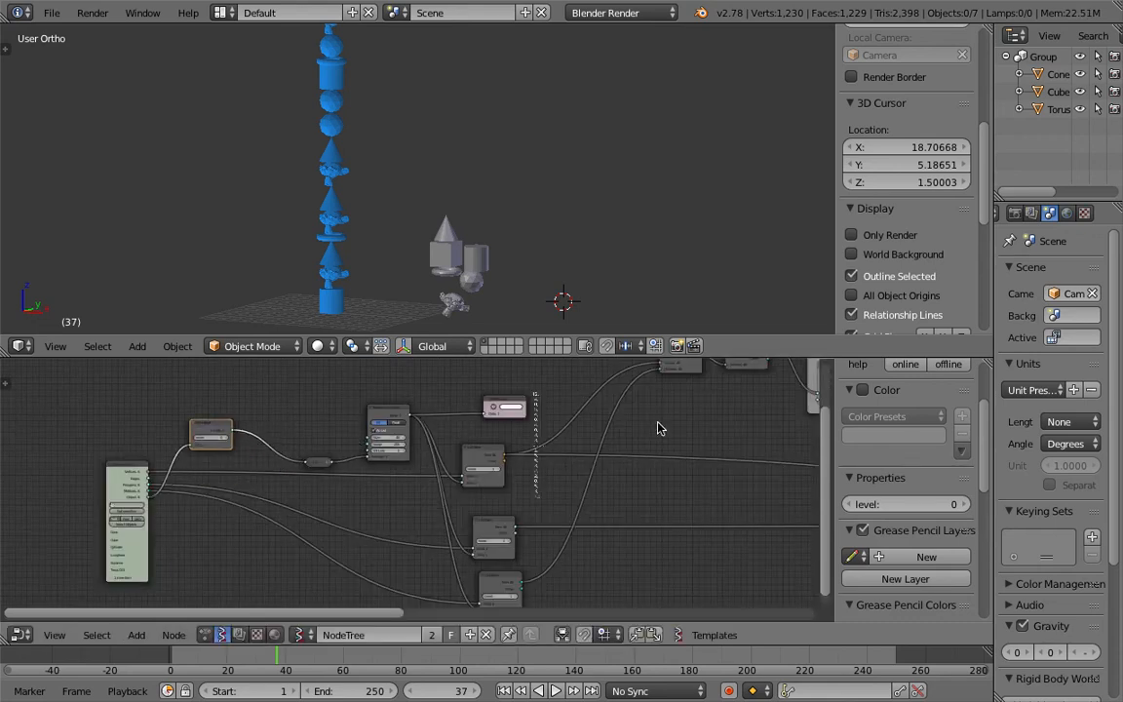
scroll(677, 454, down, 8)
middle_drag(779, 456, 606, 460)
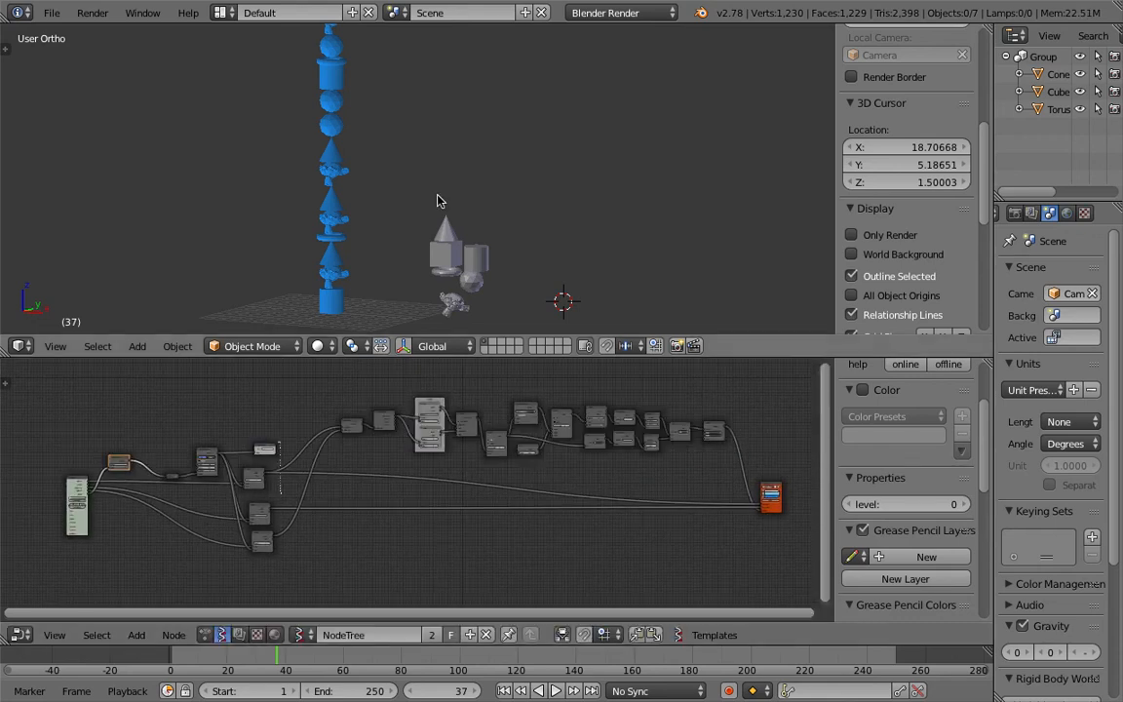
scroll(448, 215, up, 4)
middle_drag(150, 540, 478, 558)
scroll(426, 551, up, 8)
drag(400, 532, 287, 532)
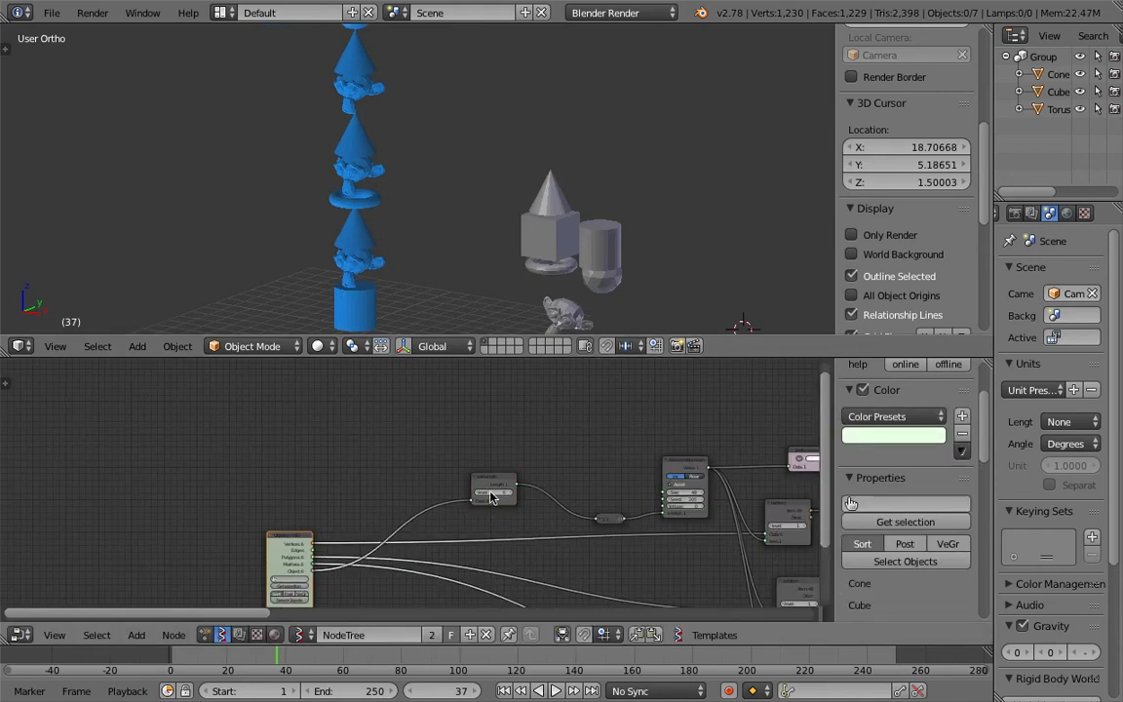
drag(492, 481, 412, 467)
middle_drag(554, 469, 438, 438)
drag(495, 485, 401, 456)
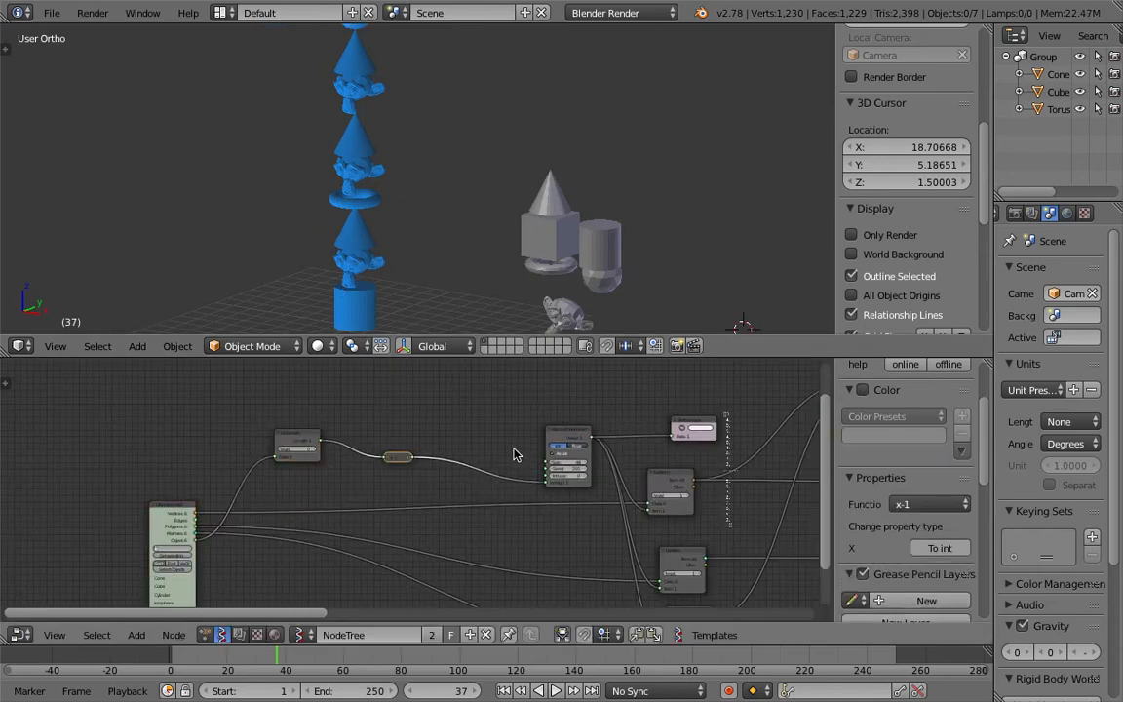
scroll(570, 440, up, 2)
drag(603, 429, 486, 416)
middle_drag(664, 462, 559, 424)
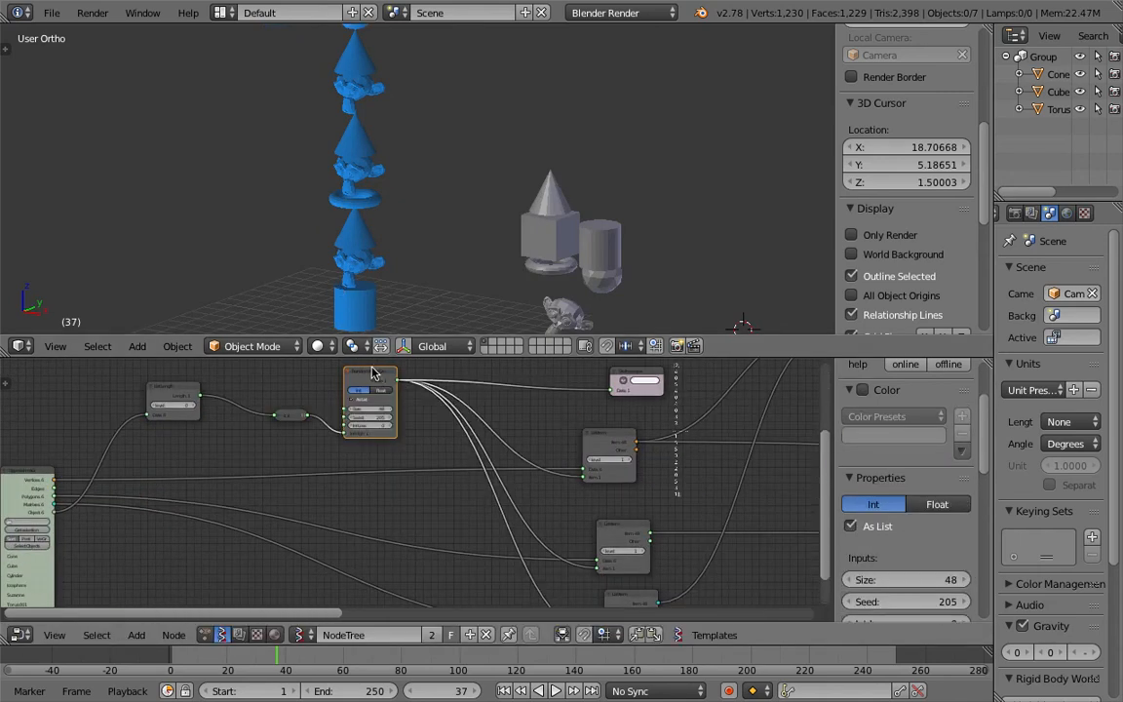
Step: Tuck the List Item and viewer nodes in beside the Random Num Gen node and save the file
drag(374, 372, 345, 391)
drag(588, 437, 507, 426)
middle_drag(602, 491, 497, 461)
drag(518, 493, 420, 477)
drag(524, 565, 420, 579)
scroll(563, 498, down, 4)
scroll(565, 504, down, 2)
middle_drag(565, 504, 441, 522)
click(368, 419)
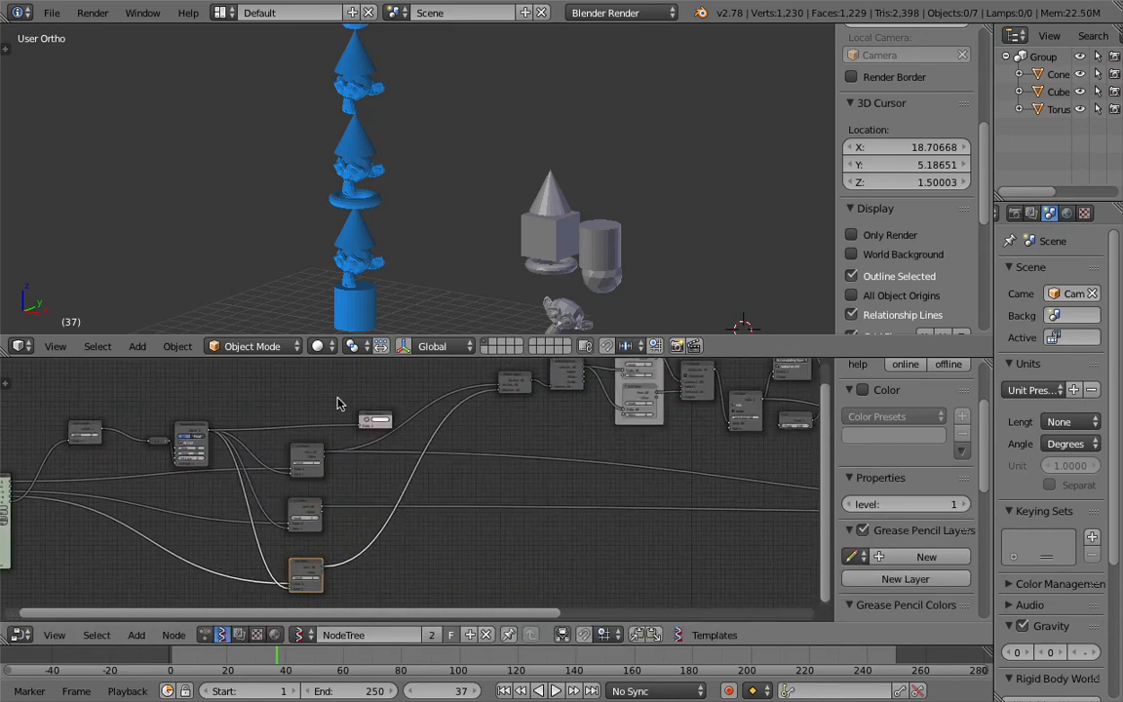
click(370, 416)
drag(369, 419, 331, 401)
key(ctrl+s)
click(329, 400)
Step: Align the nodes in the middle of the tree and save the file
middle_drag(521, 464, 366, 451)
scroll(539, 486, down, 5)
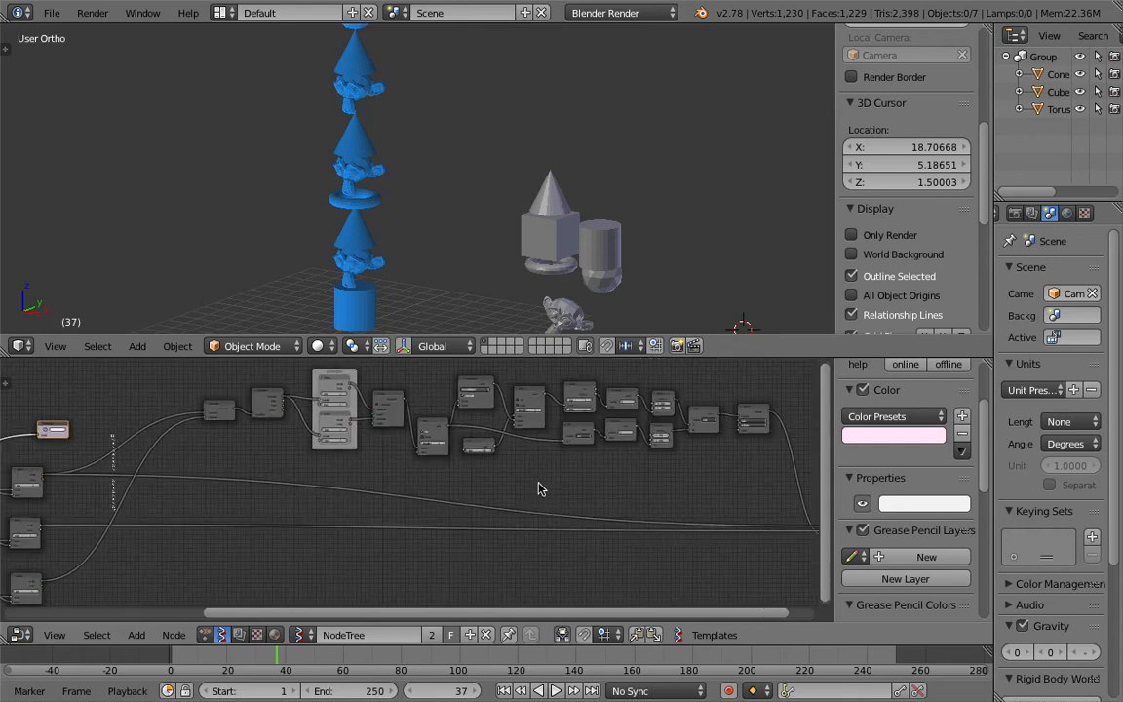
middle_drag(539, 485, 457, 496)
scroll(465, 479, up, 3)
middle_drag(543, 224, 381, 180)
scroll(432, 245, down, 3)
key(ctrl+s)
click(432, 245)
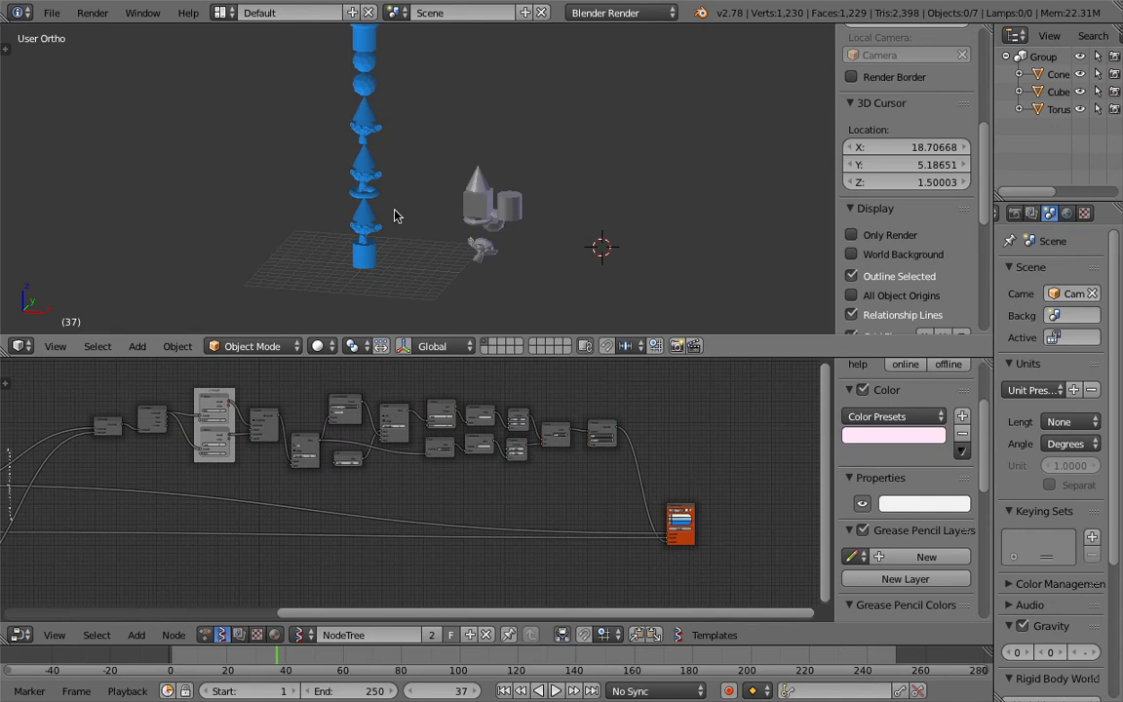
middle_drag(324, 154, 444, 266)
scroll(452, 454, down, 3)
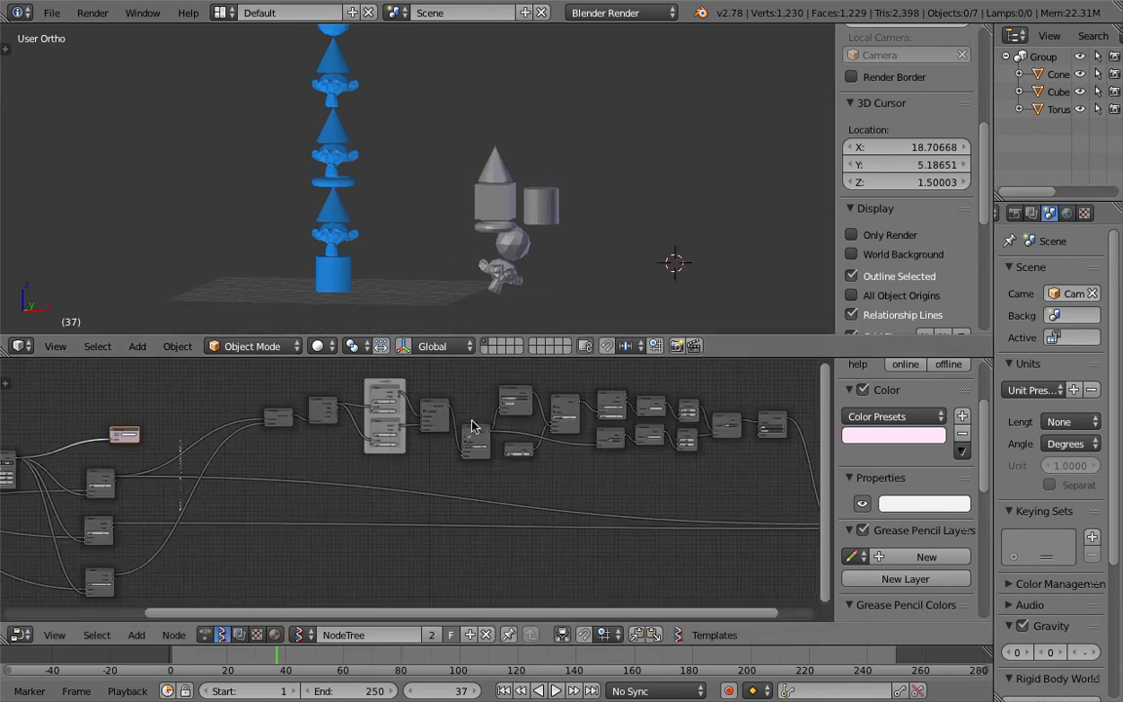
middle_drag(451, 453, 476, 450)
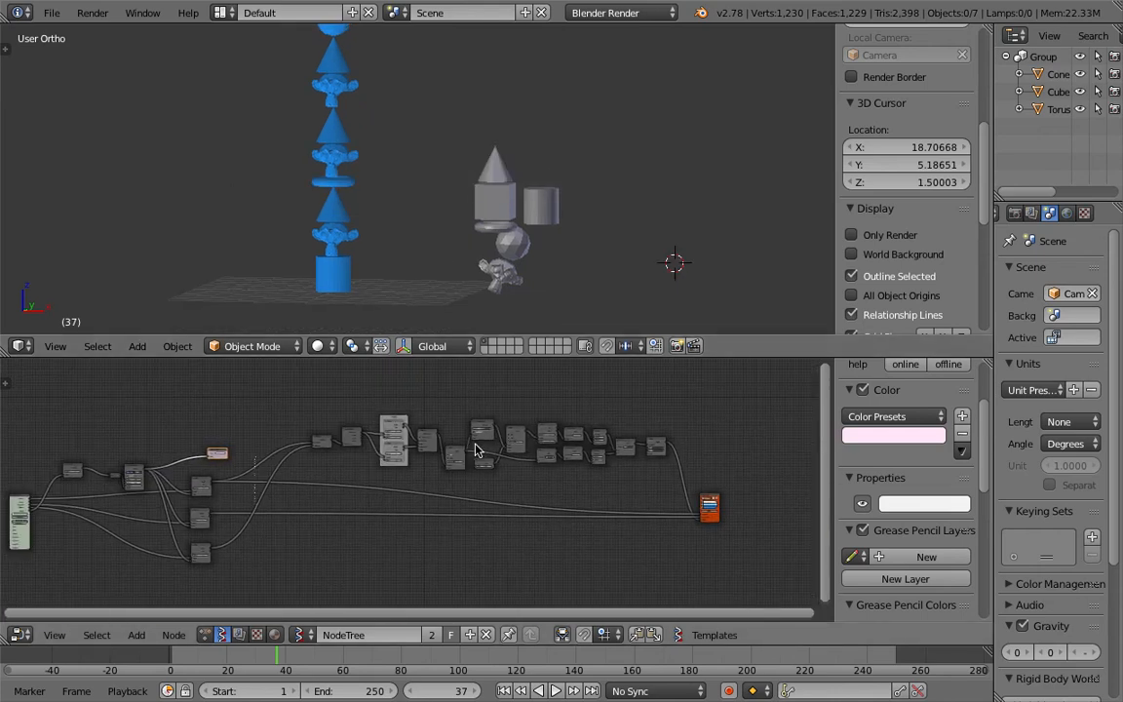